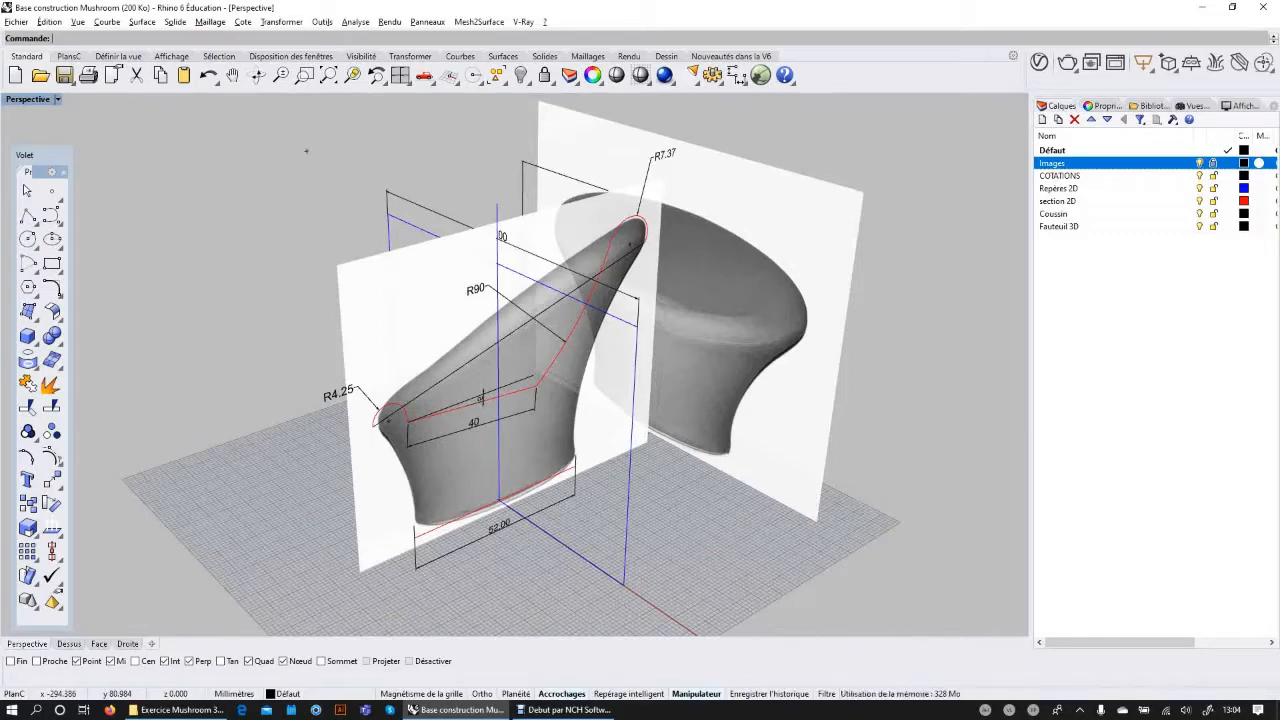
Step: Examine the chair's reference images, 2D section and dimensions in the perspective and right views
{"action": "right_click_drag", "start_coordinate": [306, 151], "coordinate": [297, 123]}
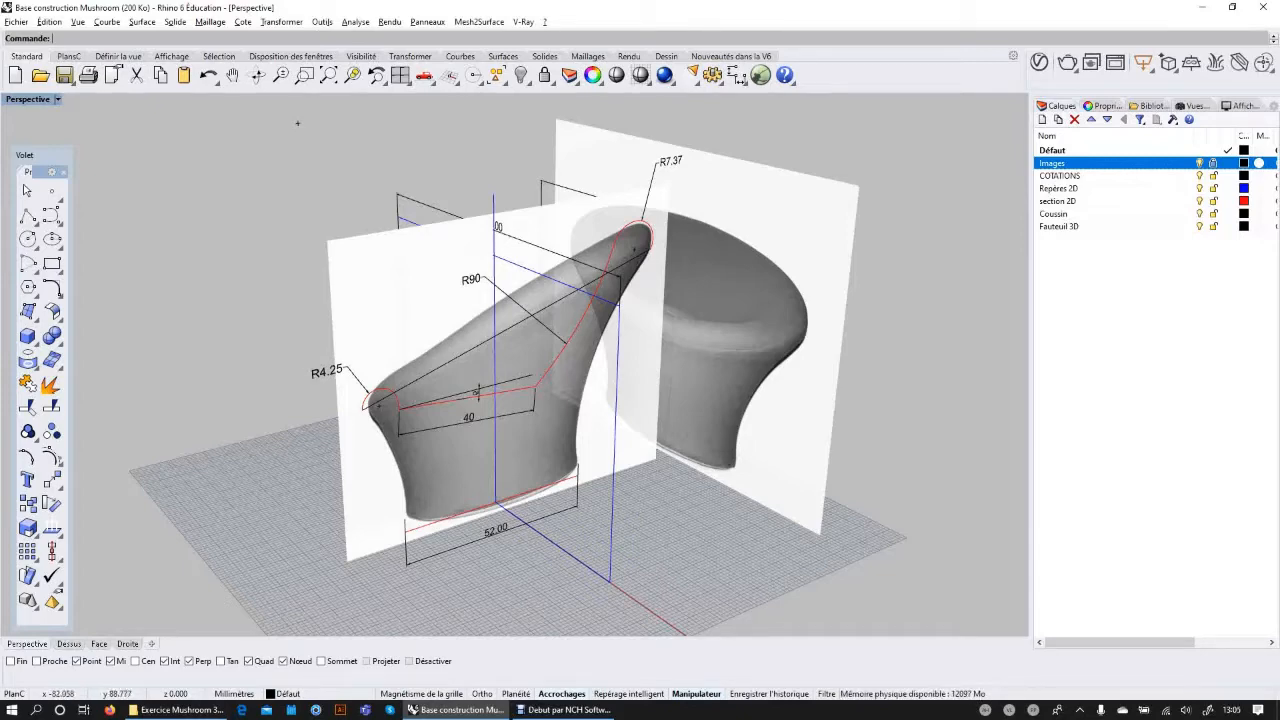
{"action": "right_click_drag", "start_coordinate": [297, 123], "coordinate": [372, 98]}
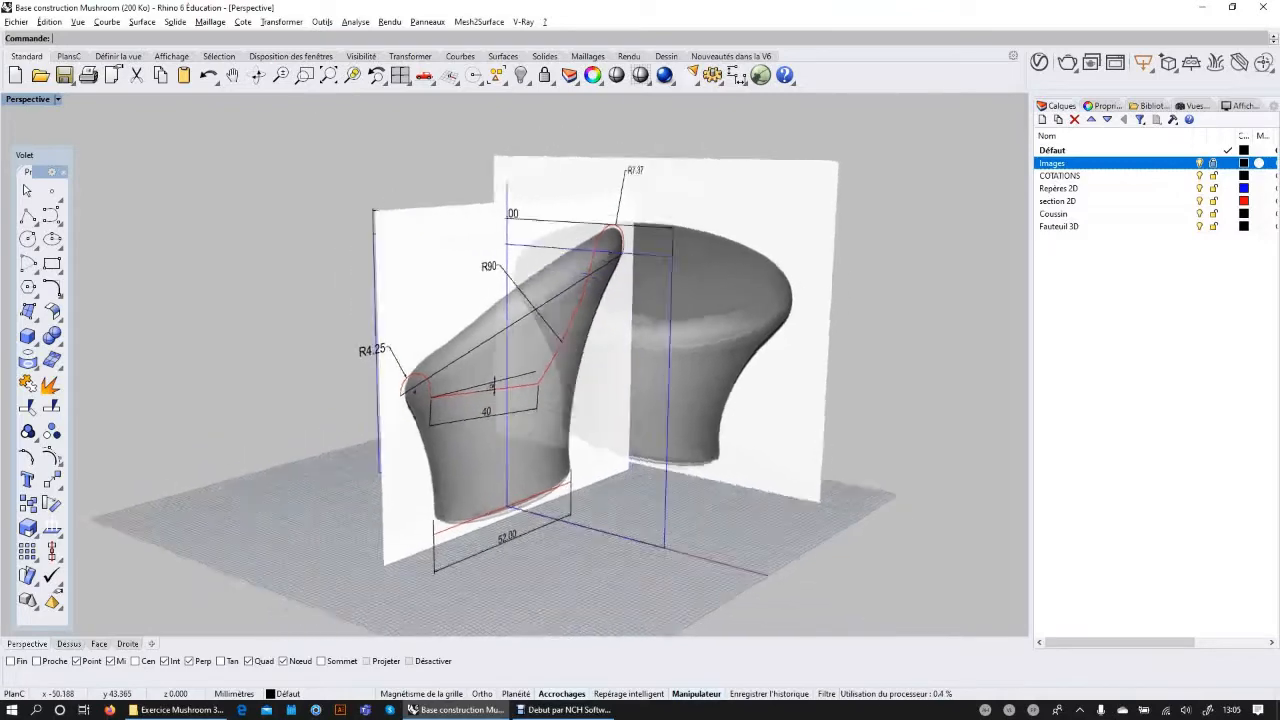
{"action": "right_click_drag", "start_coordinate": [462, 372], "coordinate": [693, 327]}
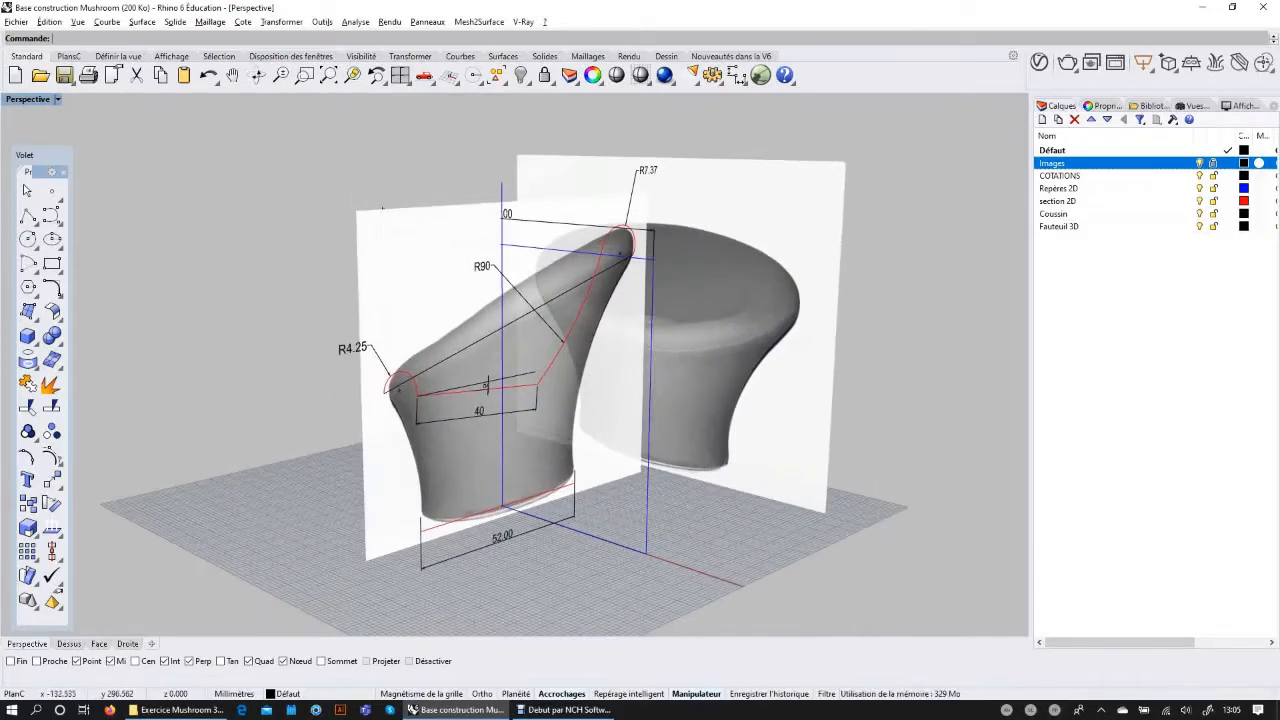
{"action": "right_click_drag", "start_coordinate": [757, 312], "coordinate": [700, 318]}
{"action": "scroll", "coordinate": [622, 240], "scroll_direction": "up", "scroll_amount": 2}
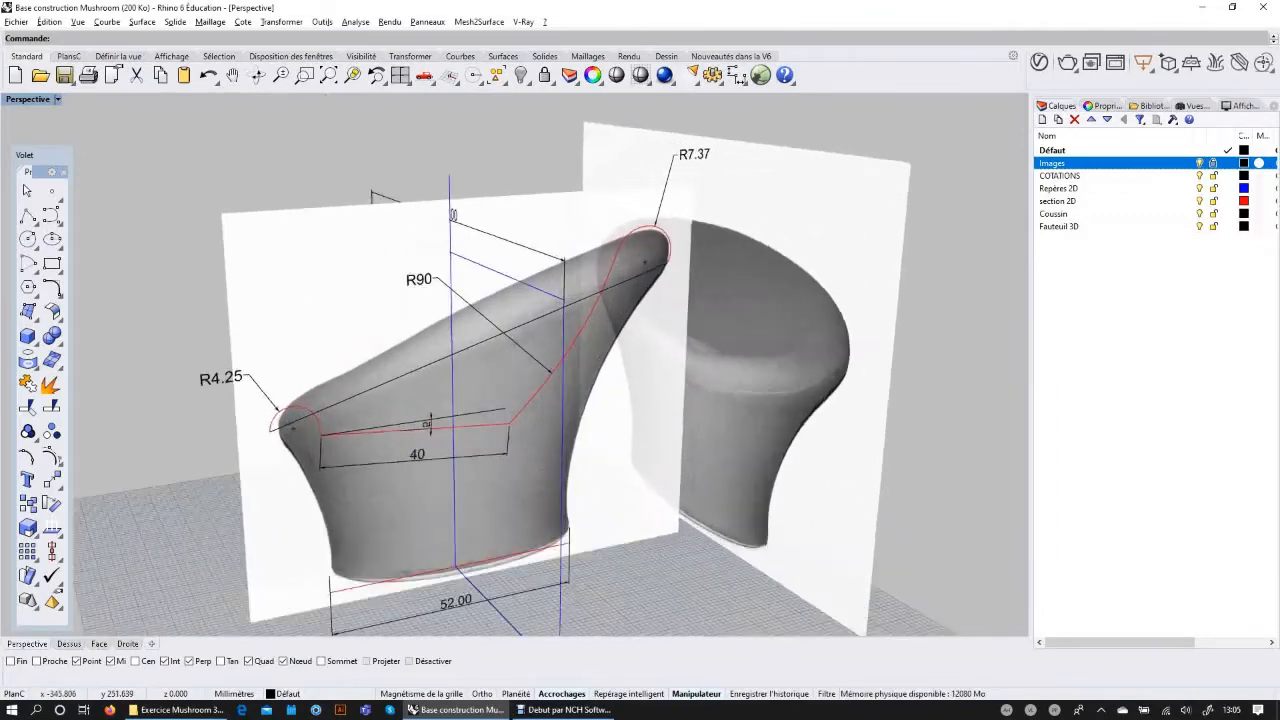
{"action": "scroll", "coordinate": [644, 226], "scroll_direction": "down", "scroll_amount": 2}
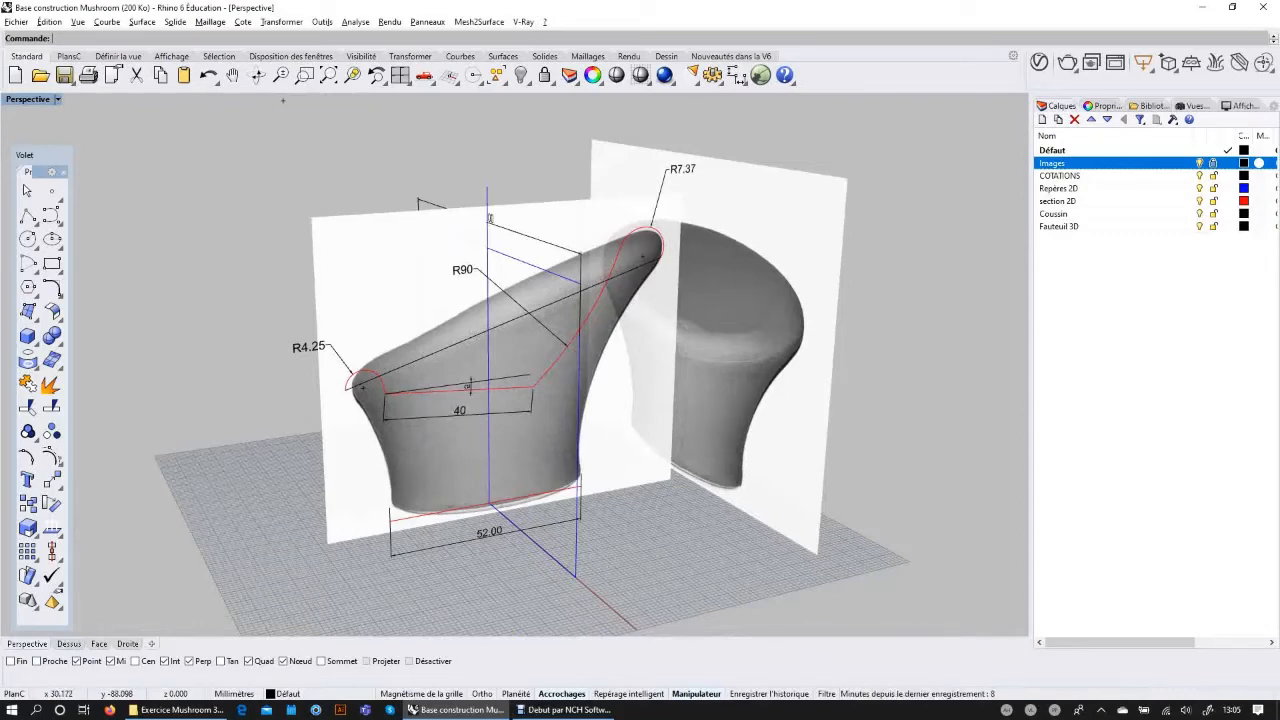
{"action": "key", "text": "ctrl+F3"}
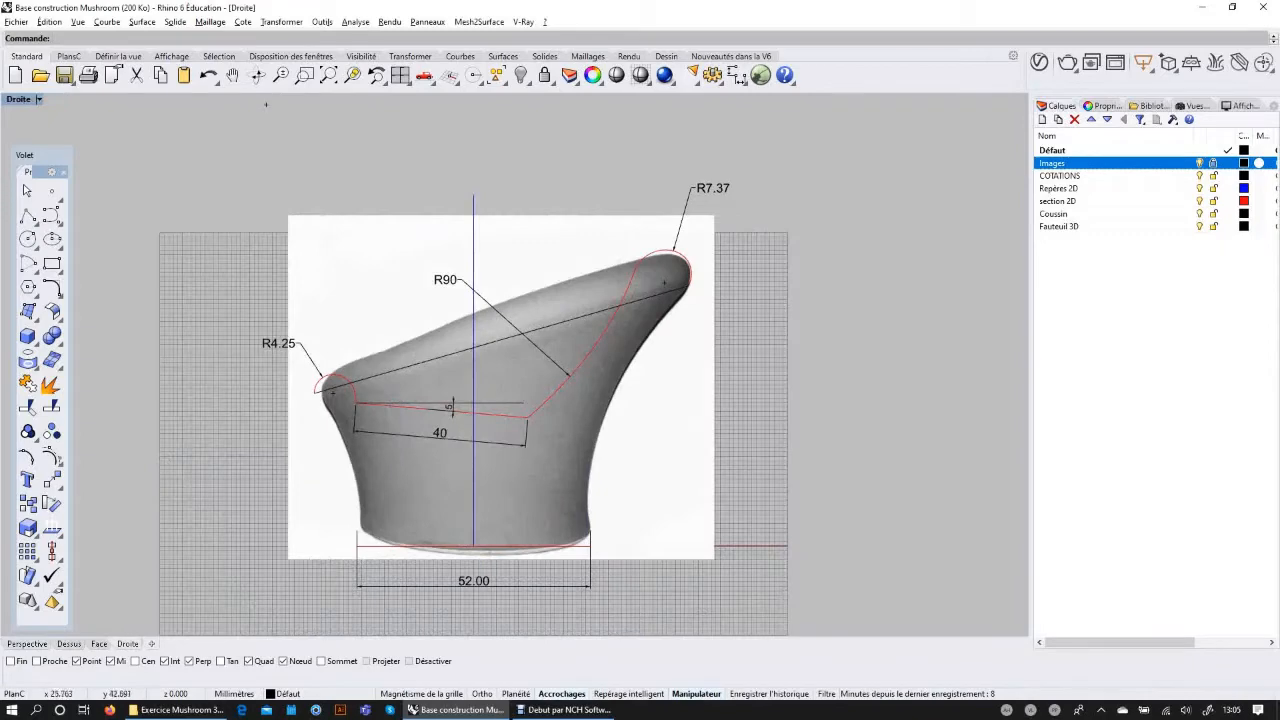
{"action": "key", "text": "ctrl+F4"}
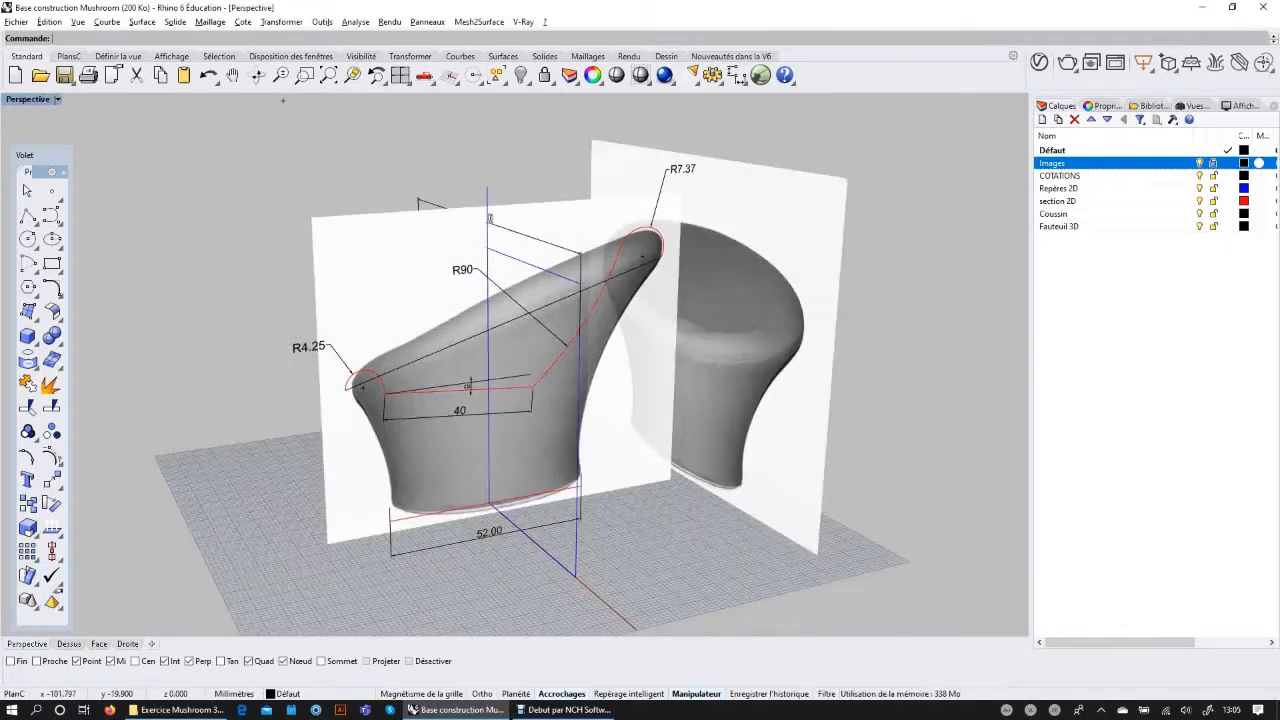
{"action": "right_click_drag", "start_coordinate": [283, 100], "coordinate": [307, 67]}
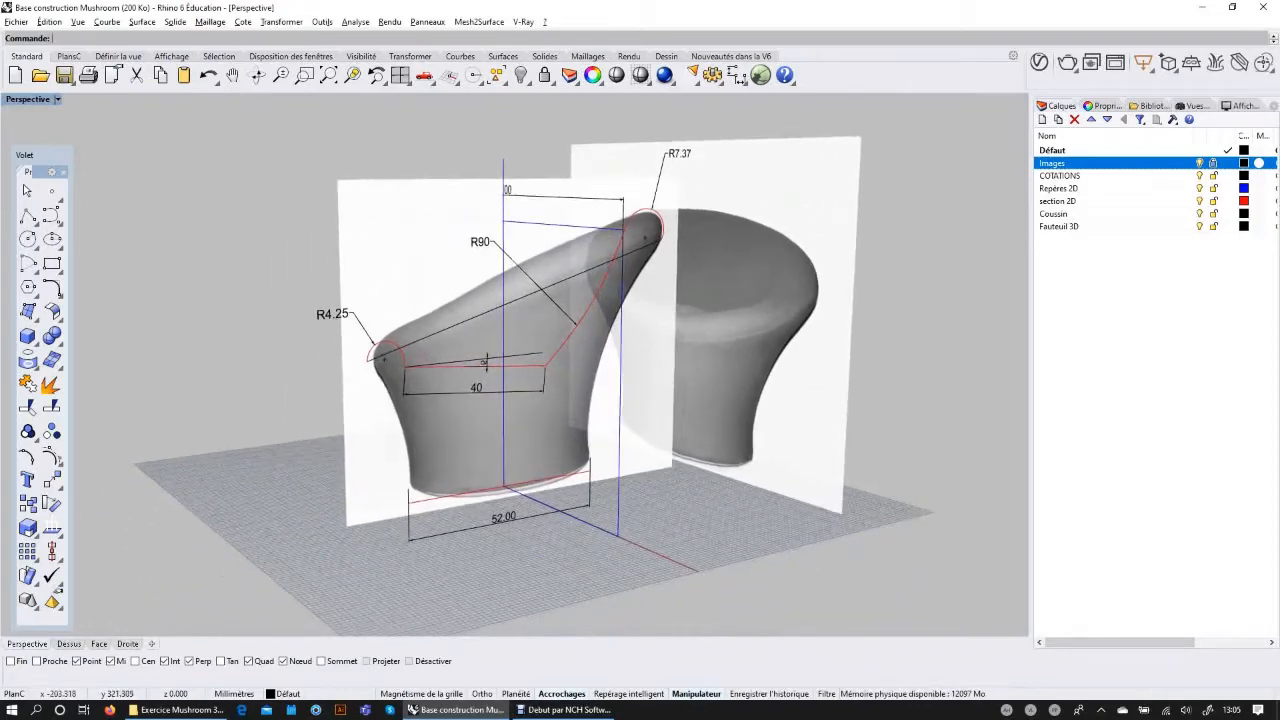
Step: Hide and redisplay the Images layer, unlock it, and inspect the front reference picture in the front view
{"action": "left_click", "coordinate": [1199, 162]}
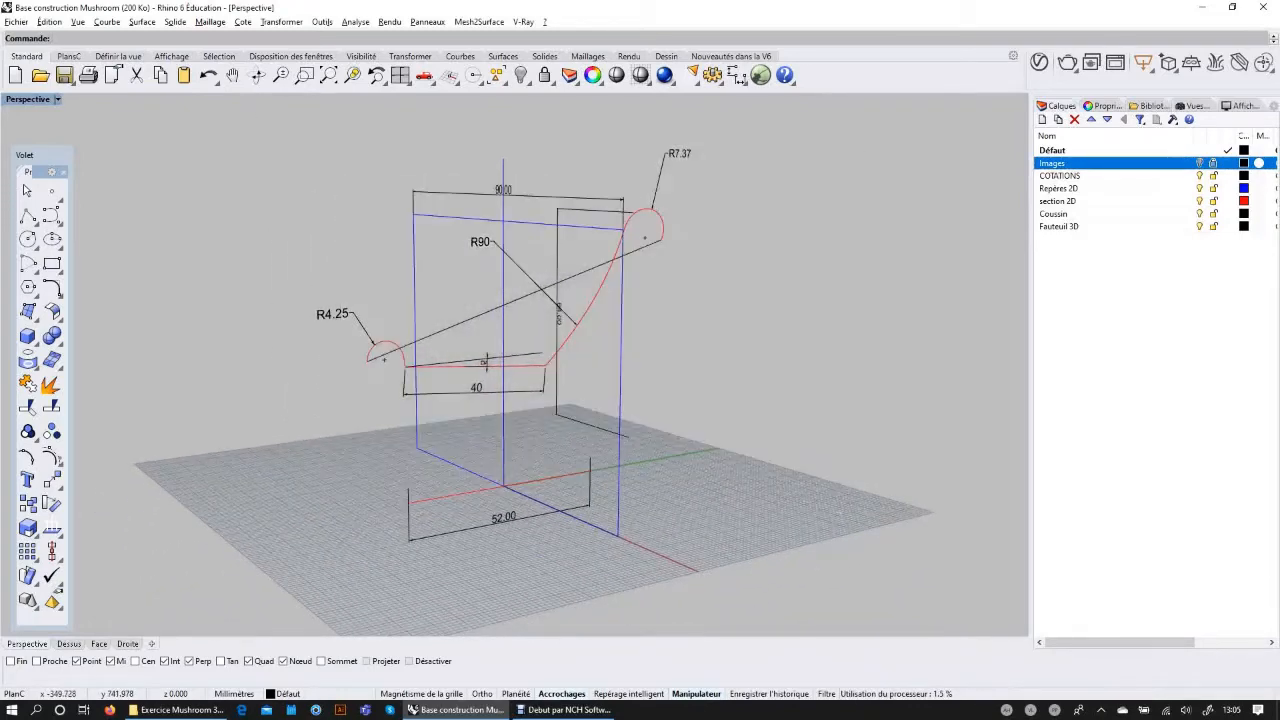
{"action": "left_click", "coordinate": [1199, 162]}
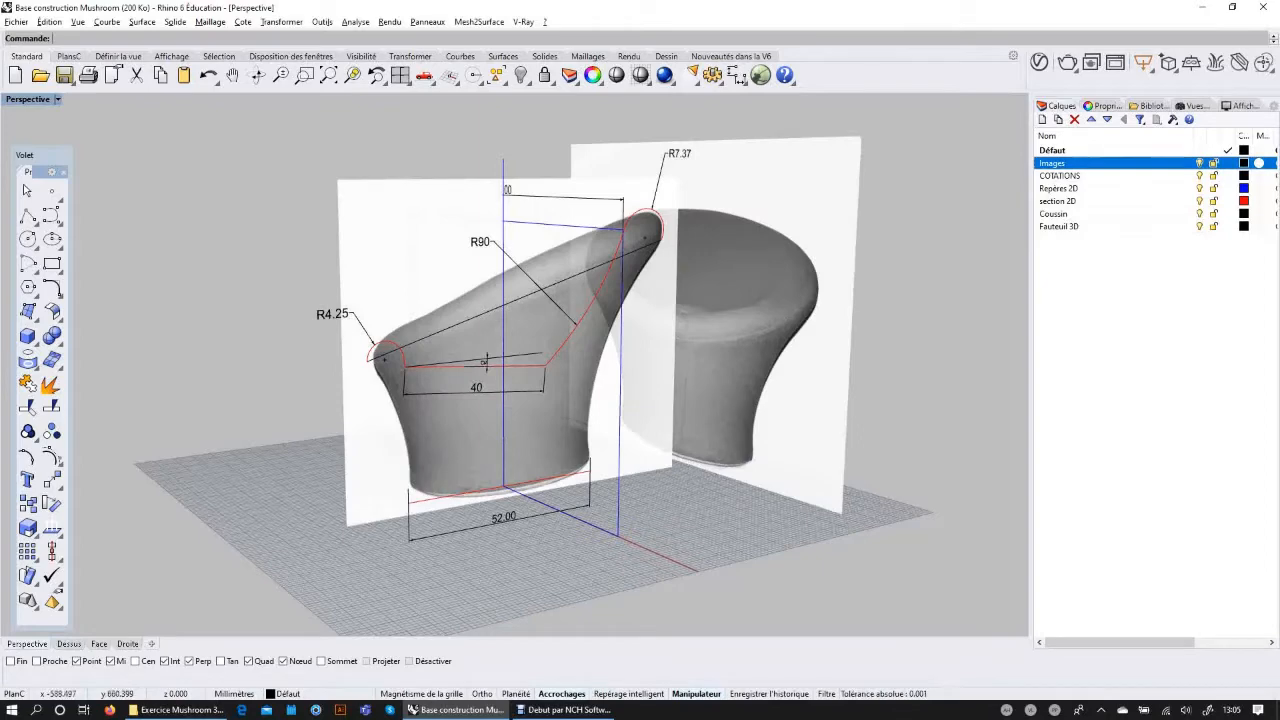
{"action": "left_click", "coordinate": [760, 380]}
{"action": "left_click", "coordinate": [98, 643]}
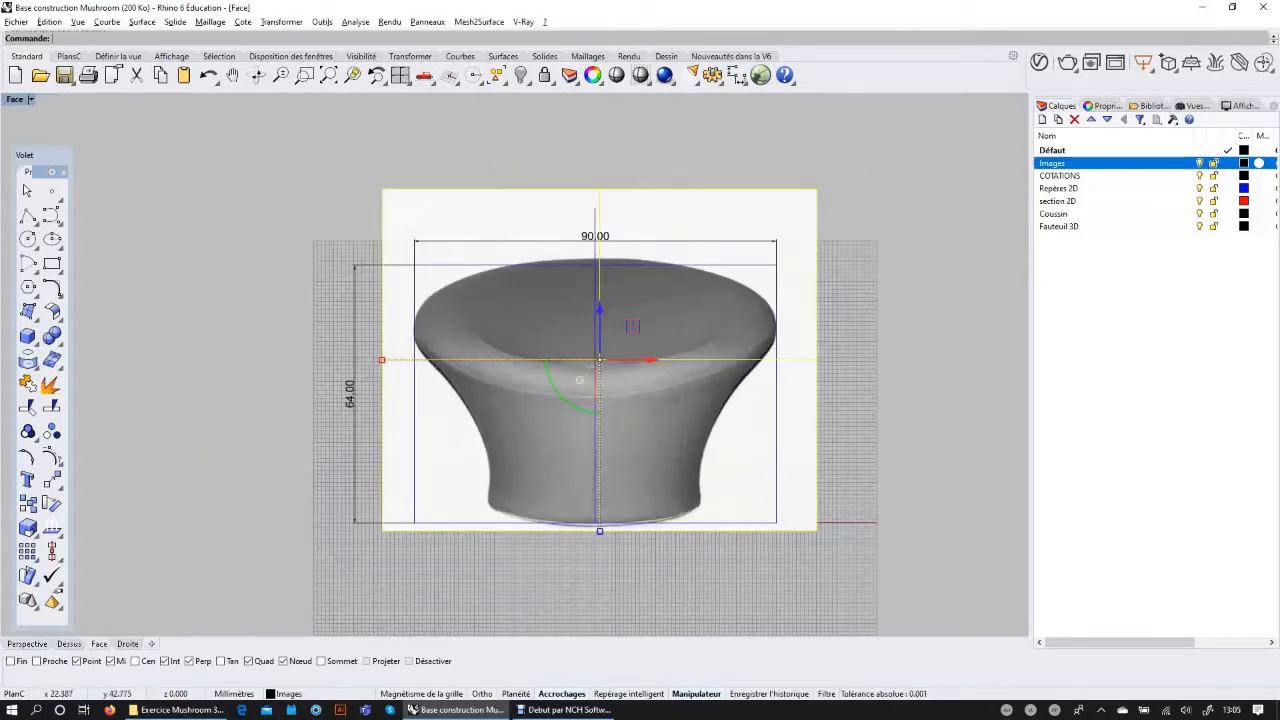
{"action": "left_click", "coordinate": [926, 333]}
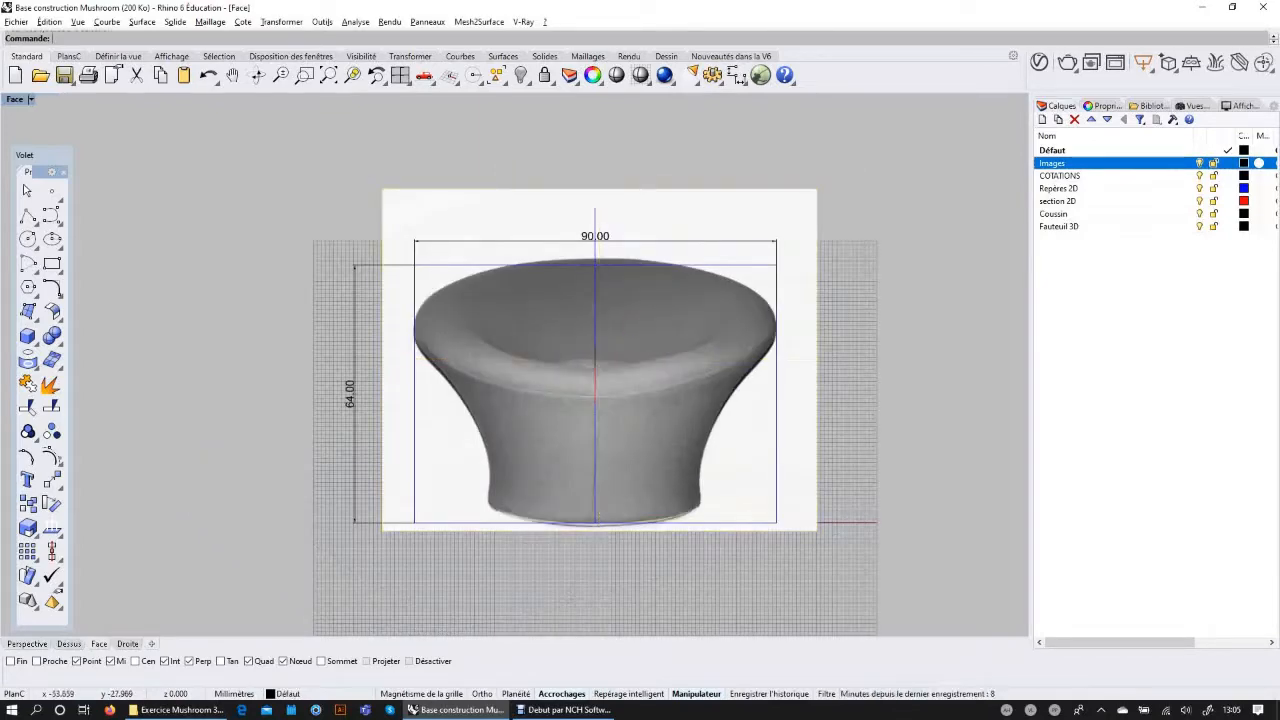
Step: Inspect the small R4.25 arc of the section in the right view and relock the Images layer
{"action": "left_click", "coordinate": [127, 643]}
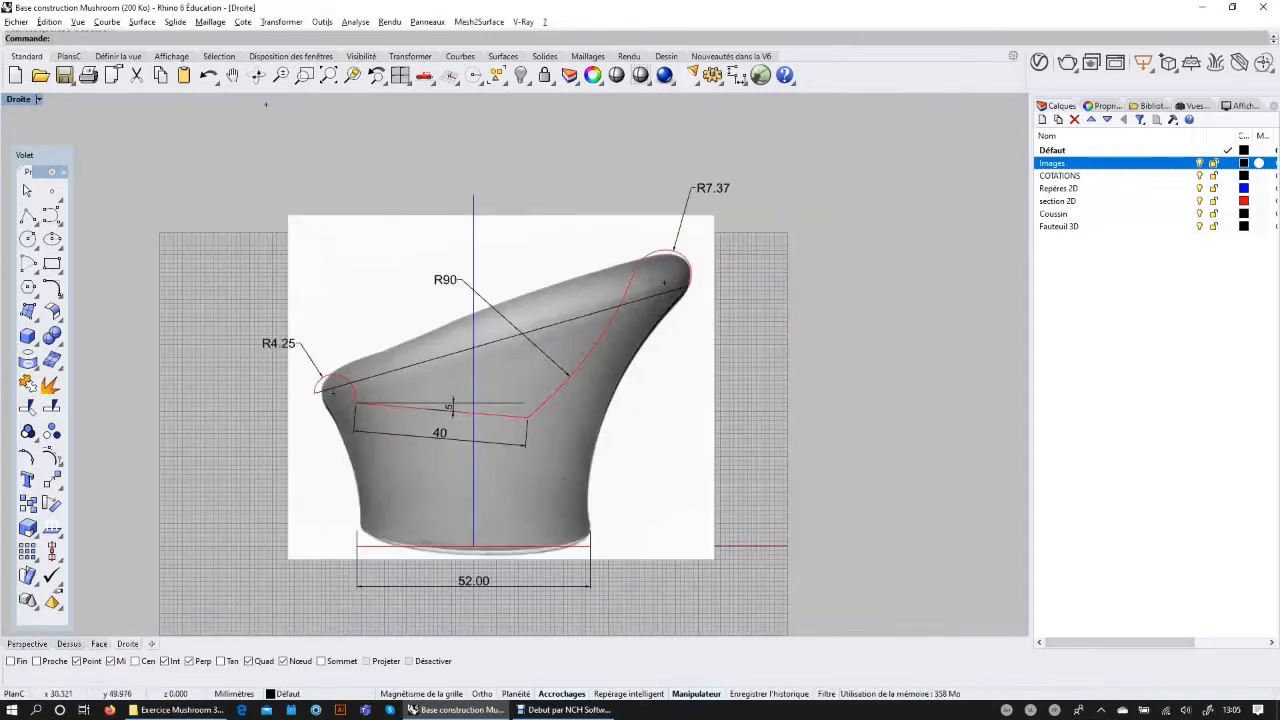
{"action": "scroll", "coordinate": [384, 402], "scroll_direction": "up", "scroll_amount": 3}
{"action": "right_click_drag", "start_coordinate": [390, 415], "coordinate": [338, 394]}
{"action": "left_click", "coordinate": [241, 345]}
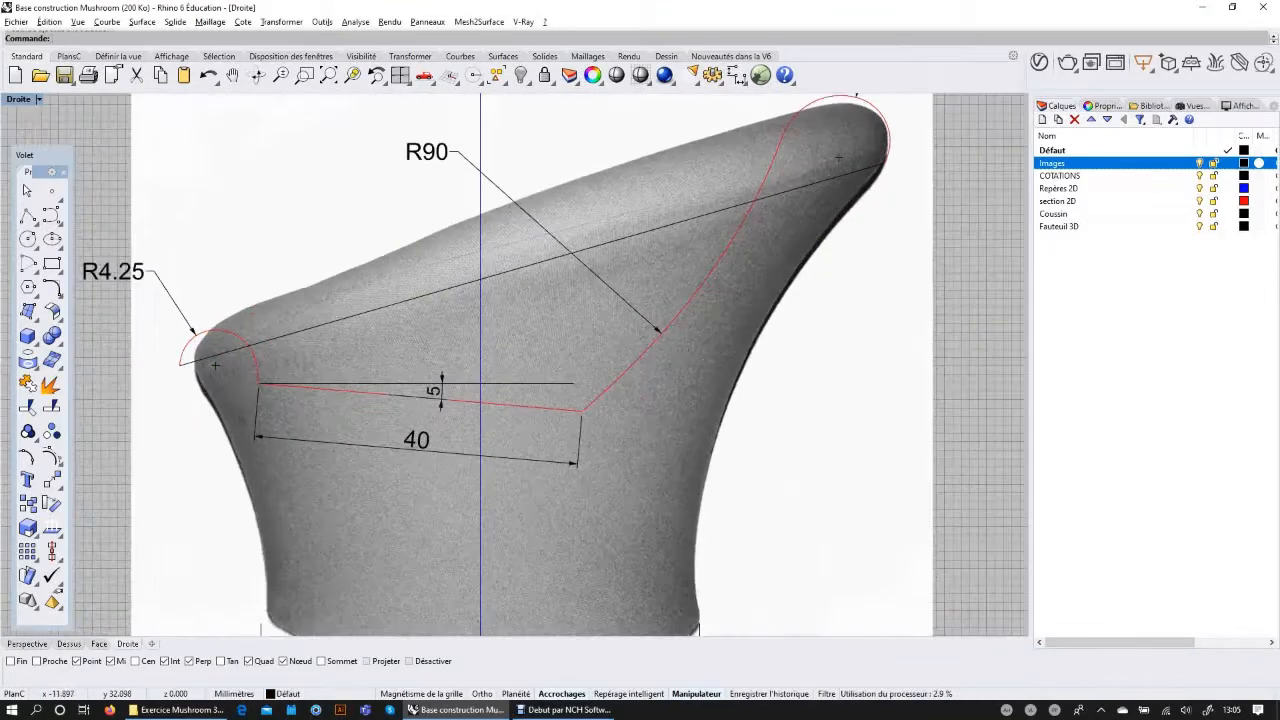
{"action": "scroll", "coordinate": [416, 377], "scroll_direction": "up", "scroll_amount": 1}
{"action": "left_click", "coordinate": [258, 374]}
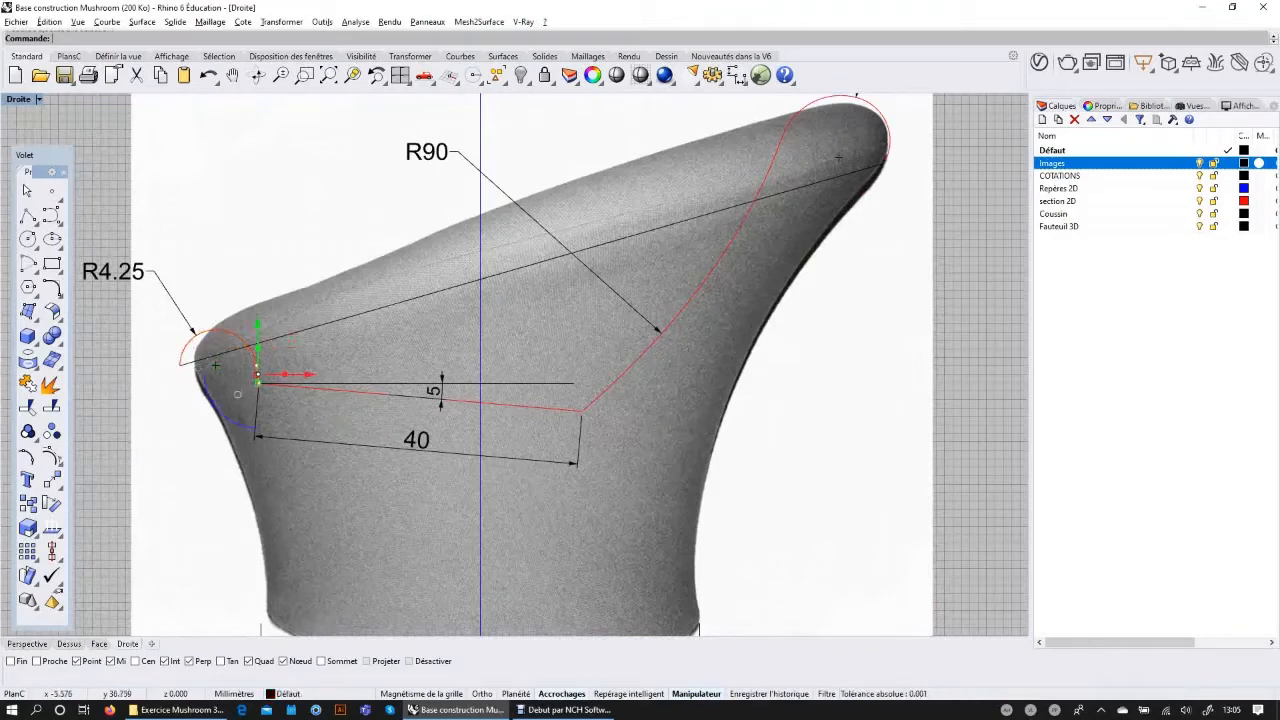
{"action": "left_click", "coordinate": [185, 354]}
{"action": "left_click", "coordinate": [197, 336]}
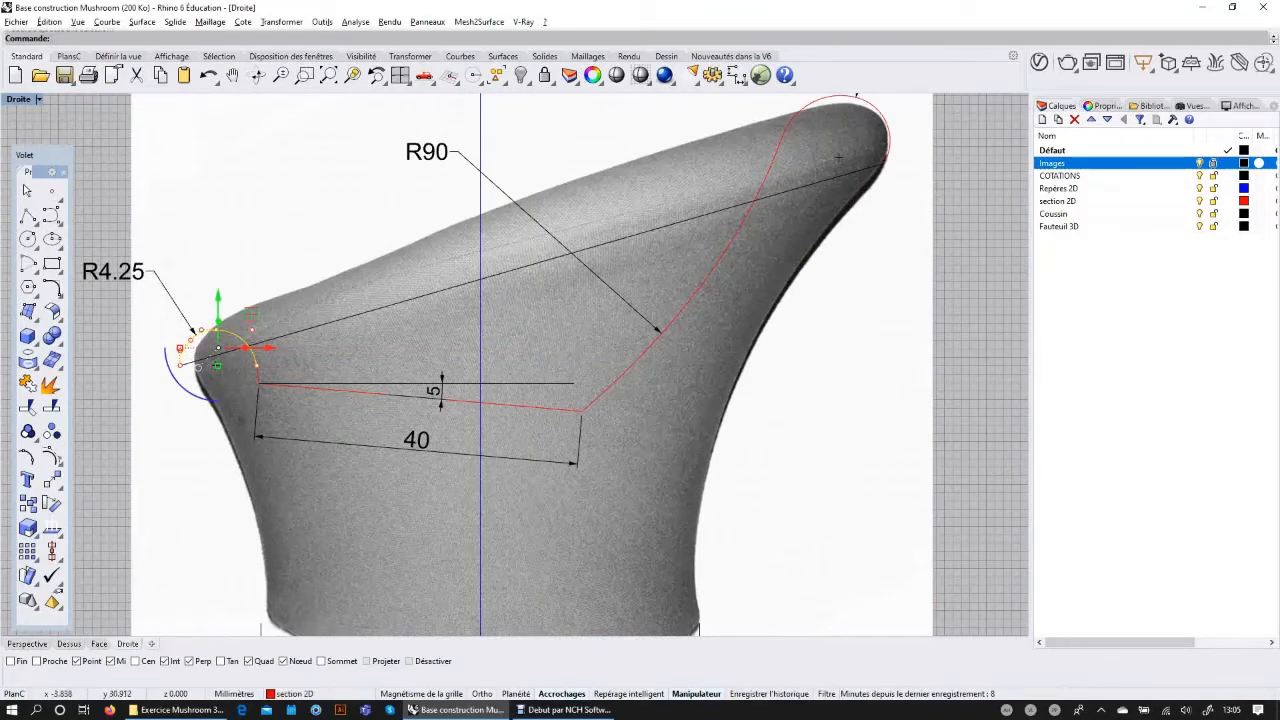
{"action": "scroll", "coordinate": [475, 250], "scroll_direction": "down", "scroll_amount": 2}
{"action": "key", "text": "Escape"}
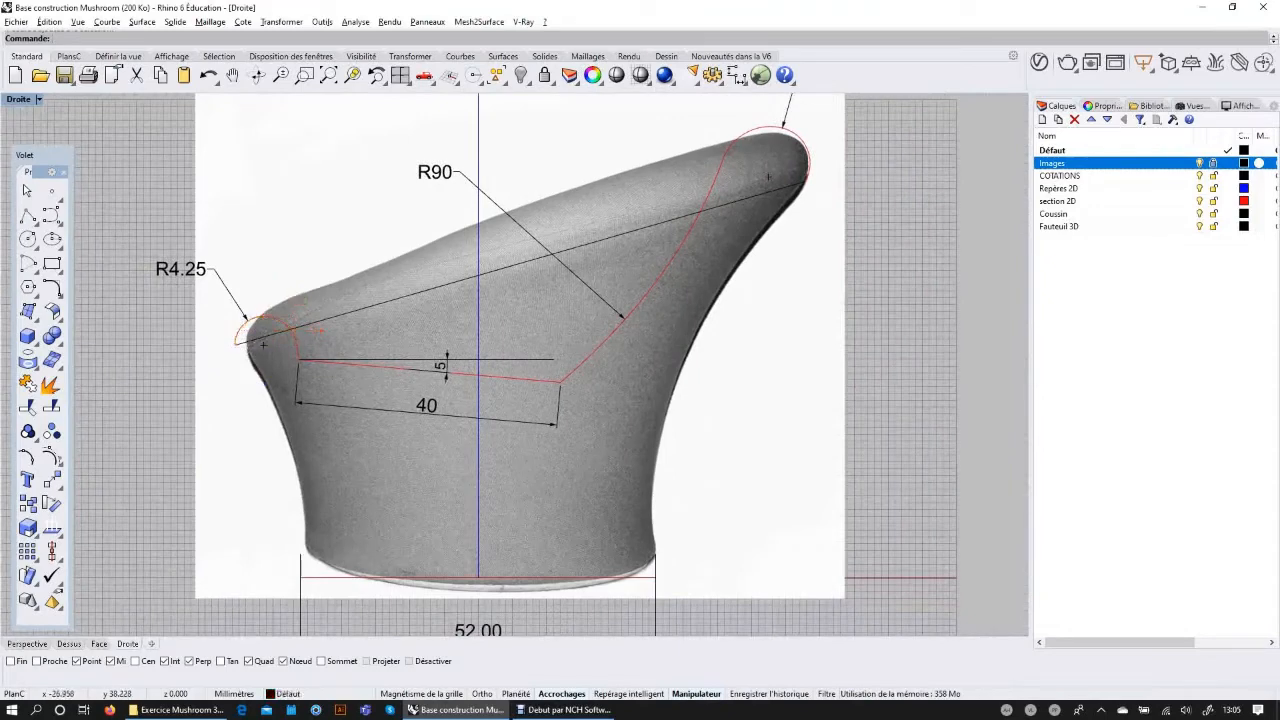
Step: Compare the R4.25 and R7.37 end arcs of the section with the side reference image
{"action": "left_click", "coordinate": [262, 318]}
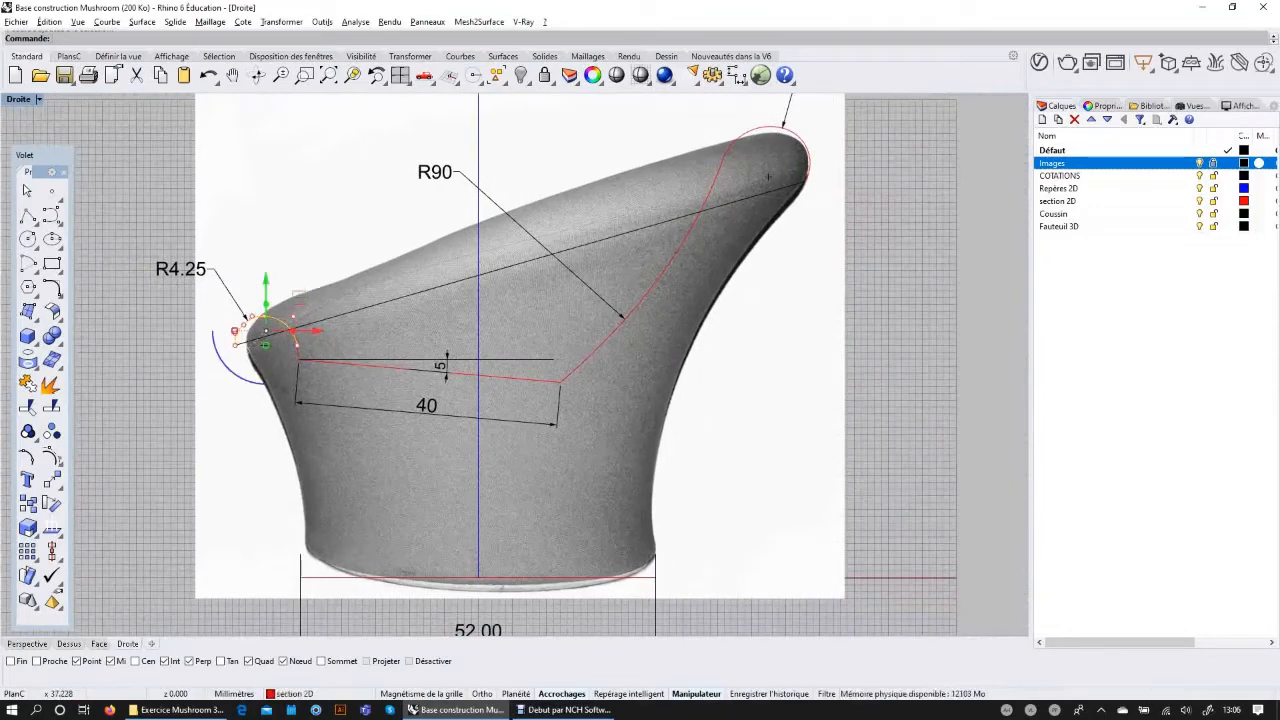
{"action": "left_click", "coordinate": [768, 127]}
{"action": "key", "text": "Escape"}
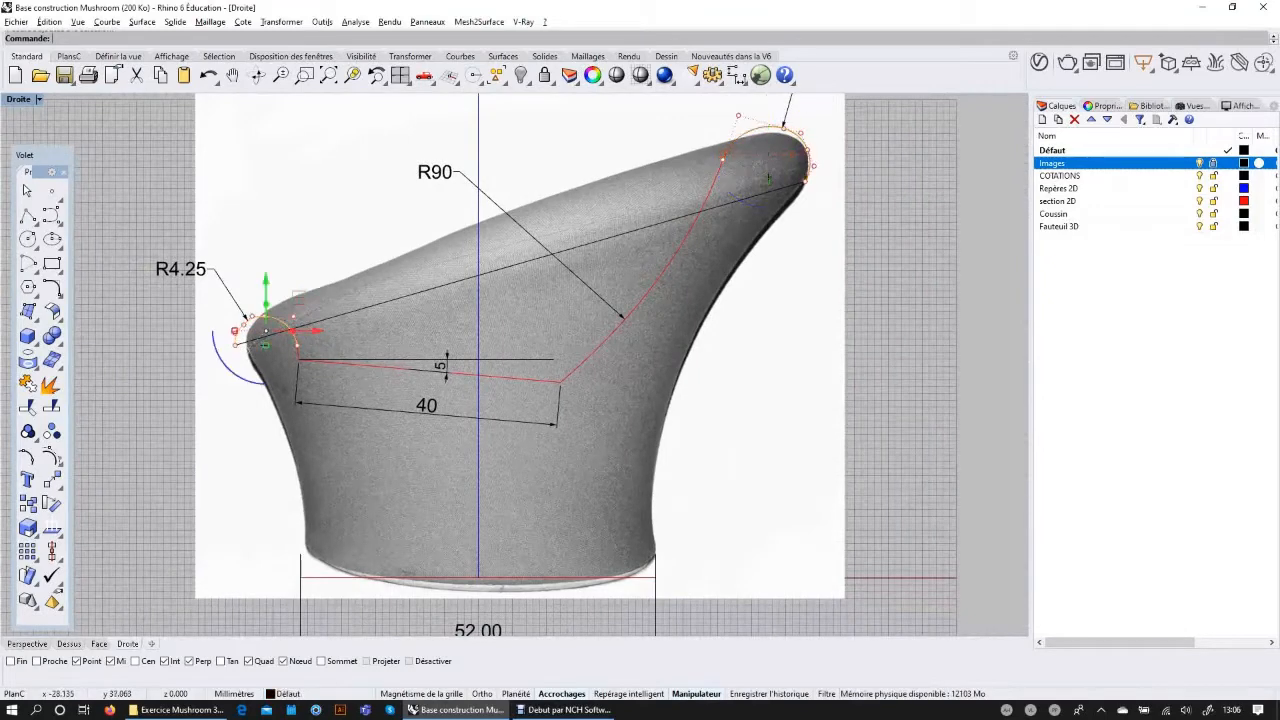
{"action": "left_click", "coordinate": [772, 126]}
{"action": "scroll", "coordinate": [842, 266], "scroll_direction": "down", "scroll_amount": 4}
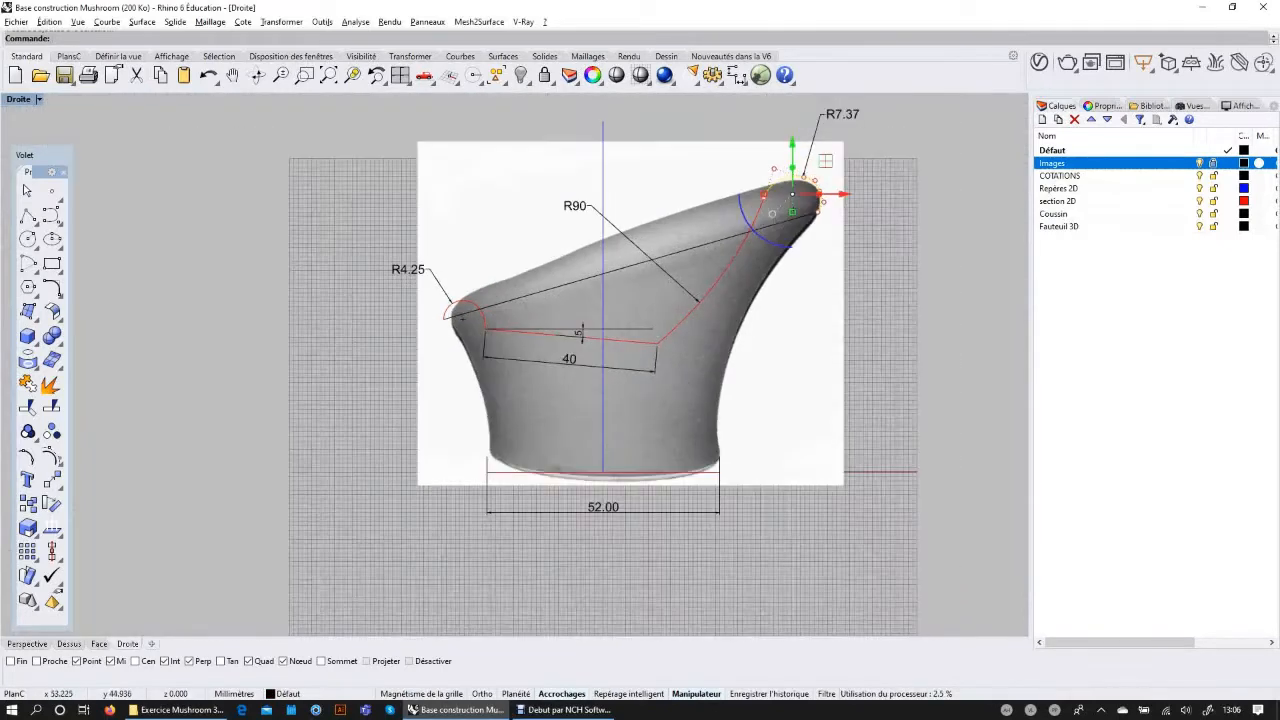
{"action": "right_click_drag", "start_coordinate": [842, 266], "coordinate": [824, 292]}
{"action": "key", "text": "Escape"}
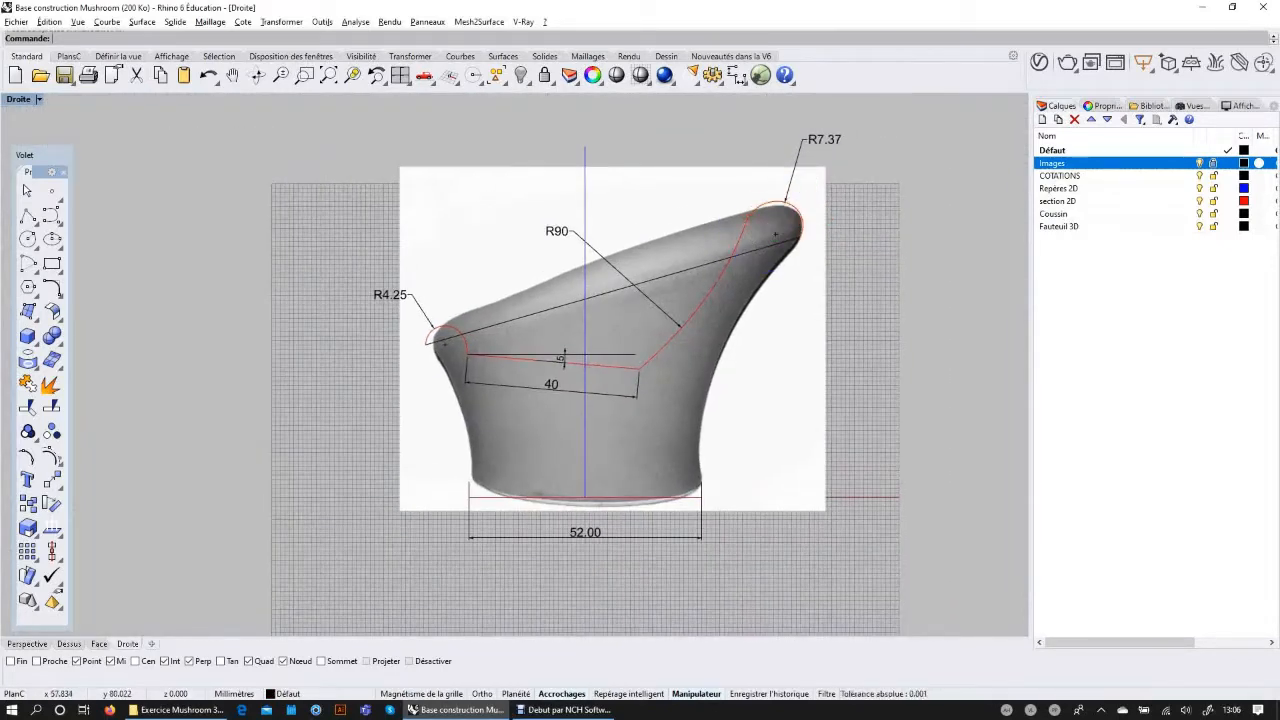
{"action": "left_click", "coordinate": [825, 140]}
{"action": "key", "text": "Escape"}
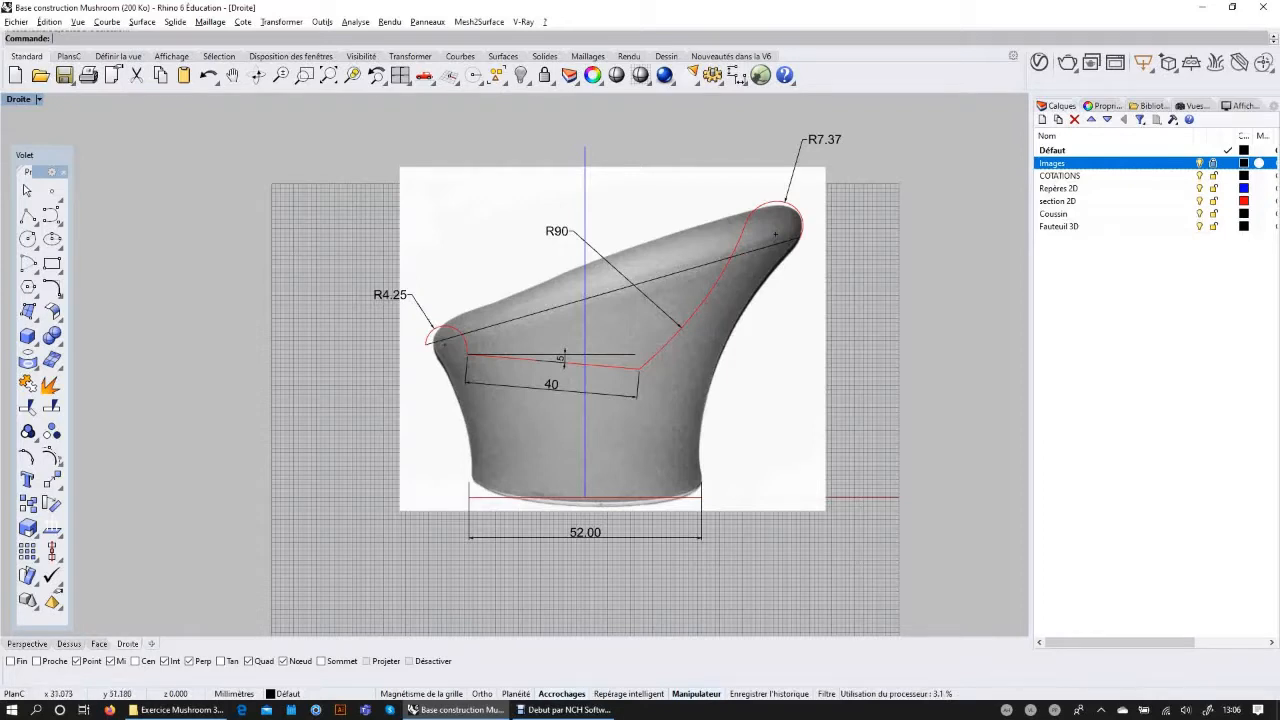
Step: Examine the R90 backrest arc and the sloped 40 mm seat line of the section in the right view
{"action": "left_click", "coordinate": [673, 317]}
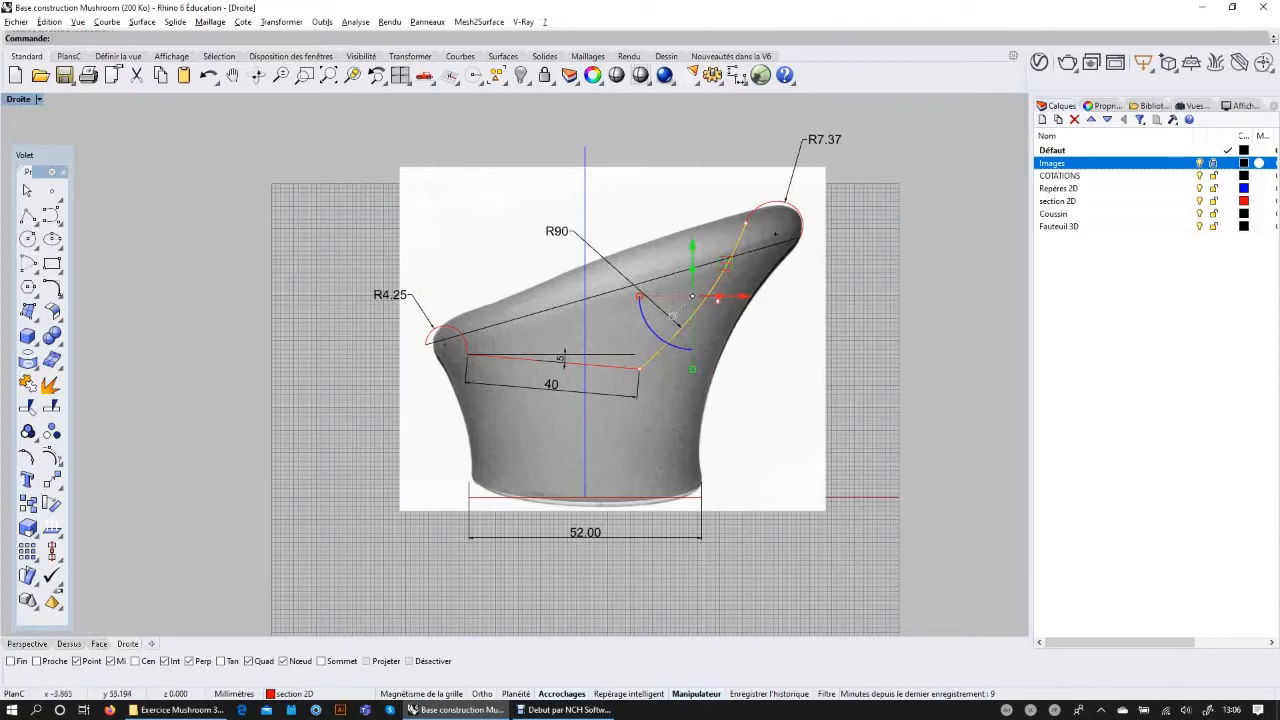
{"action": "key", "text": "Escape"}
{"action": "scroll", "coordinate": [640, 390], "scroll_direction": "up", "scroll_amount": 5}
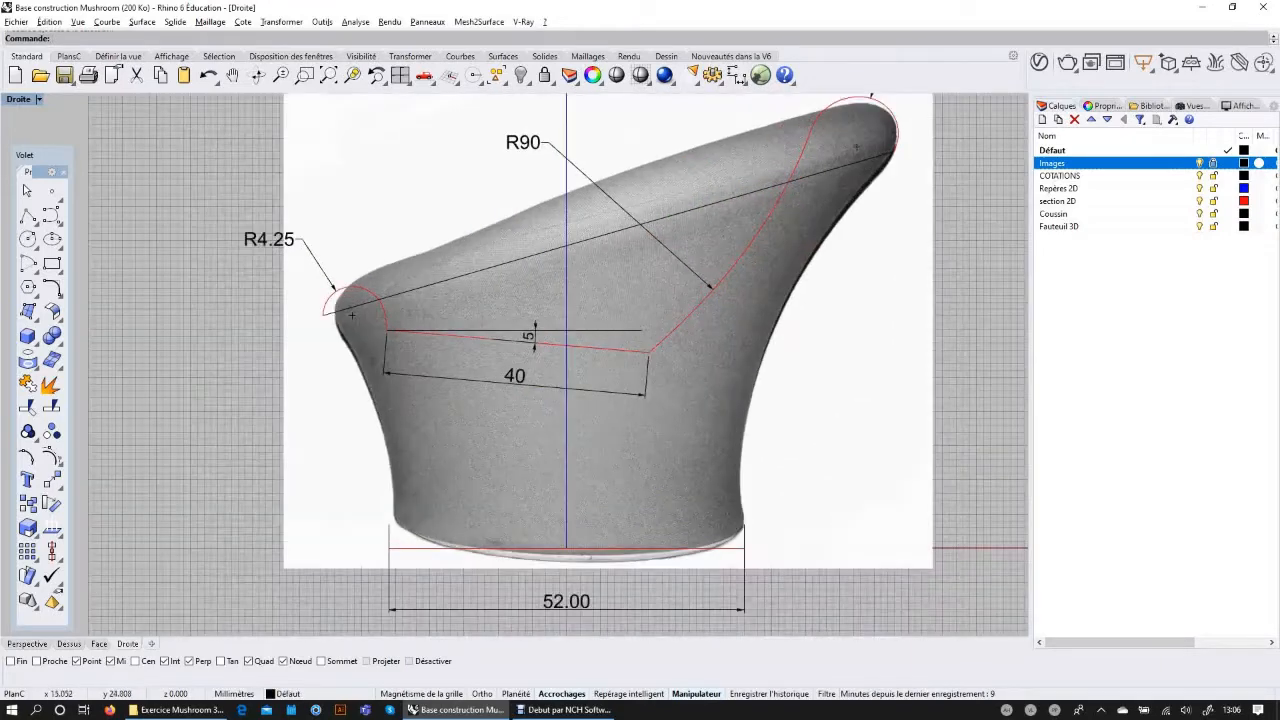
{"action": "left_click", "coordinate": [625, 339]}
{"action": "scroll", "coordinate": [625, 339], "scroll_direction": "down", "scroll_amount": 2}
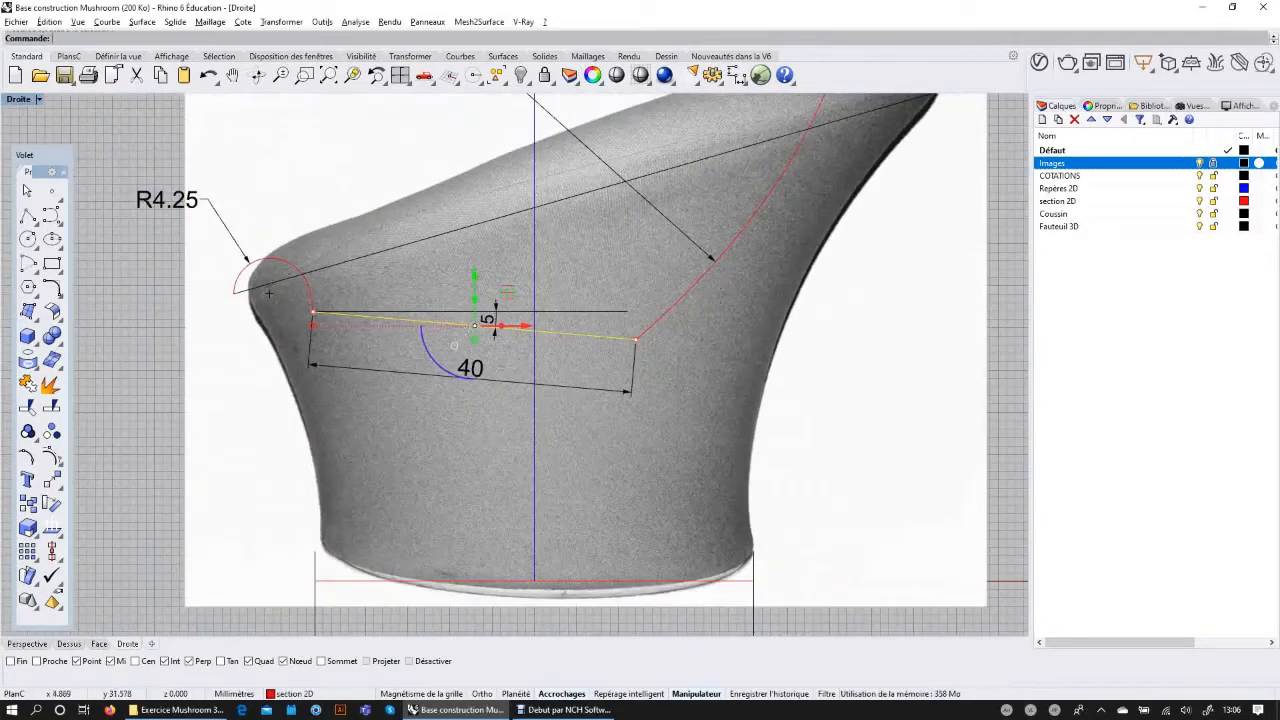
{"action": "key", "text": "Escape"}
{"action": "scroll", "coordinate": [820, 392], "scroll_direction": "down", "scroll_amount": 2}
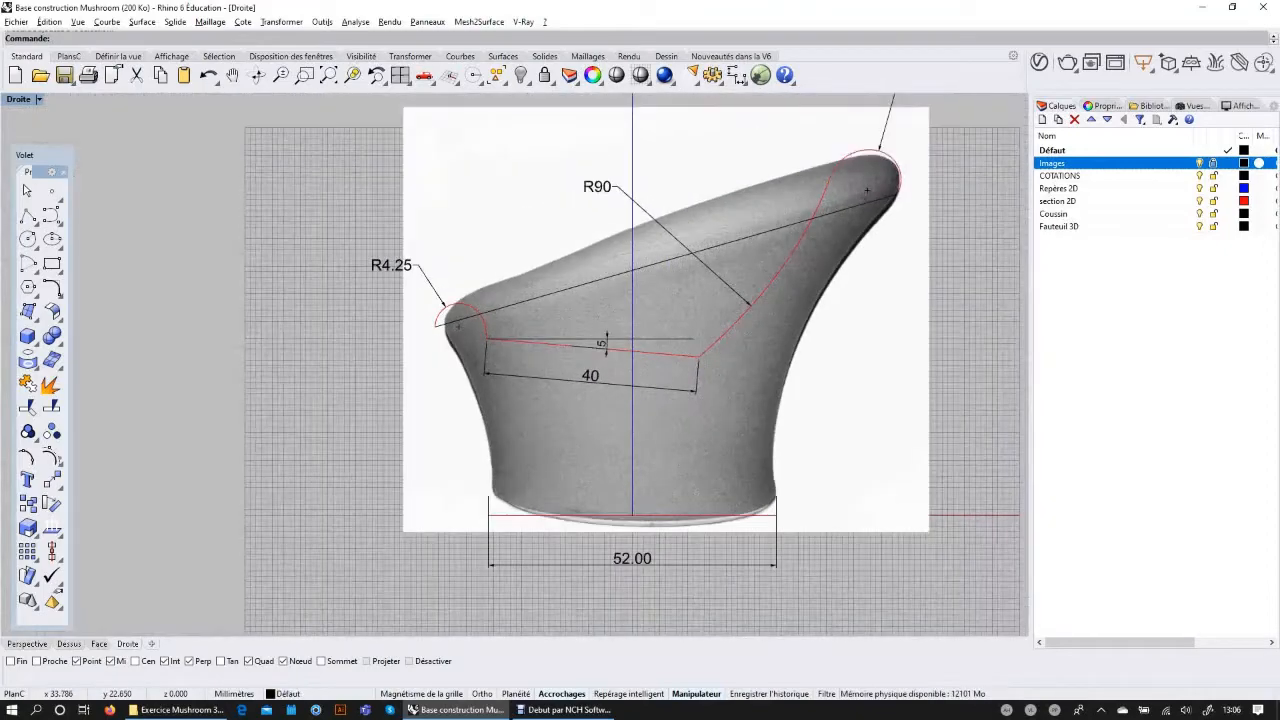
{"action": "right_click_drag", "start_coordinate": [850, 378], "coordinate": [787, 400]}
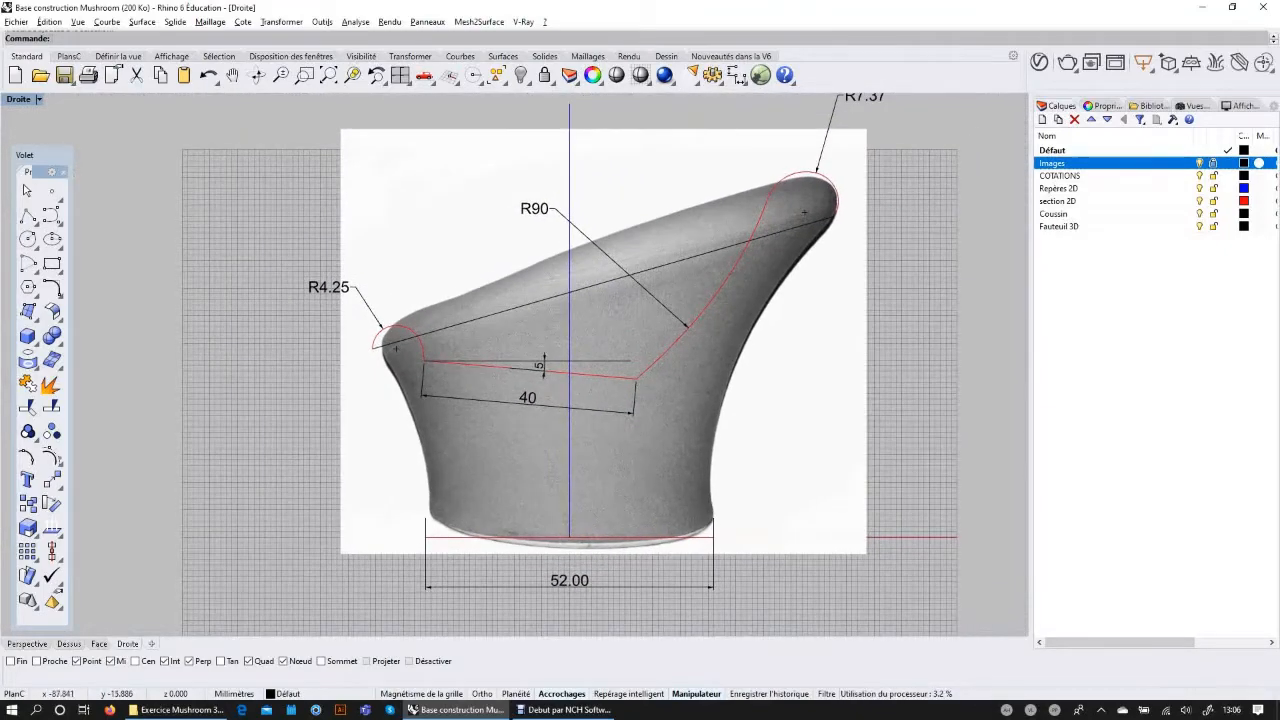
Step: Examine the chair's overall width and height reference frame against the picture in the front view
{"action": "key", "text": "ctrl+F2"}
{"action": "scroll", "coordinate": [643, 343], "scroll_direction": "up", "scroll_amount": 5}
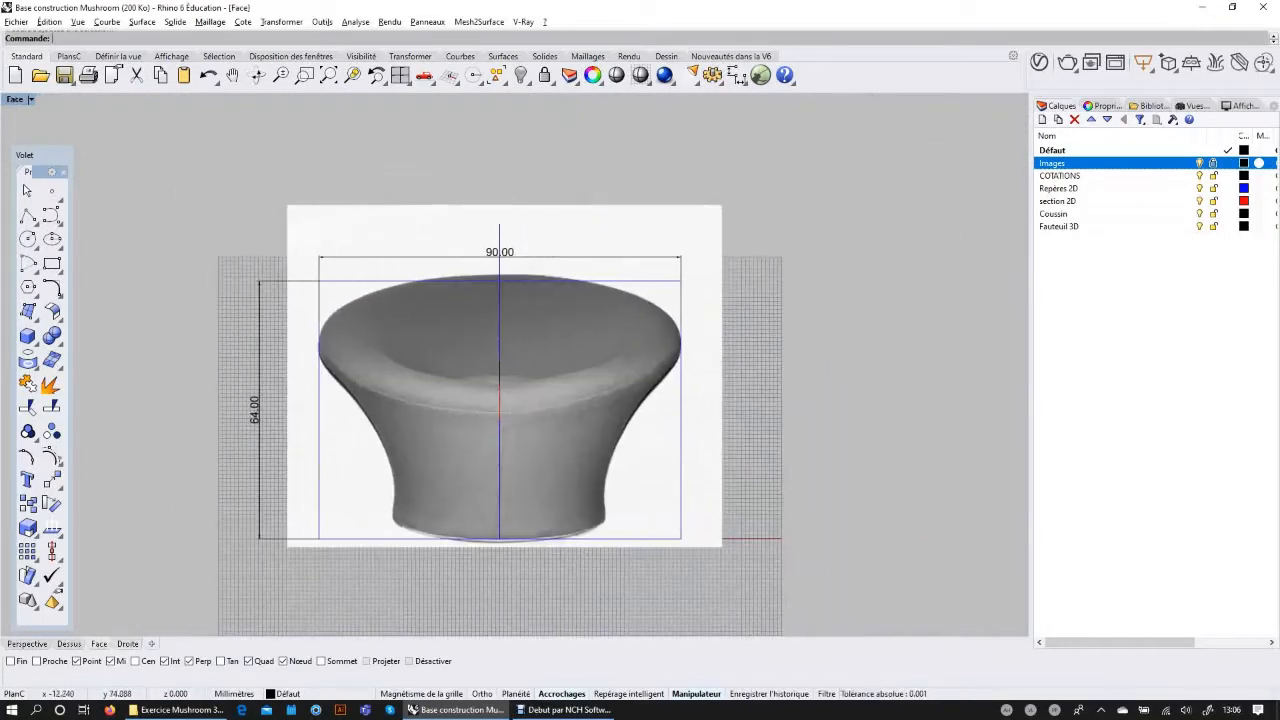
{"action": "scroll", "coordinate": [439, 260], "scroll_direction": "down", "scroll_amount": 2}
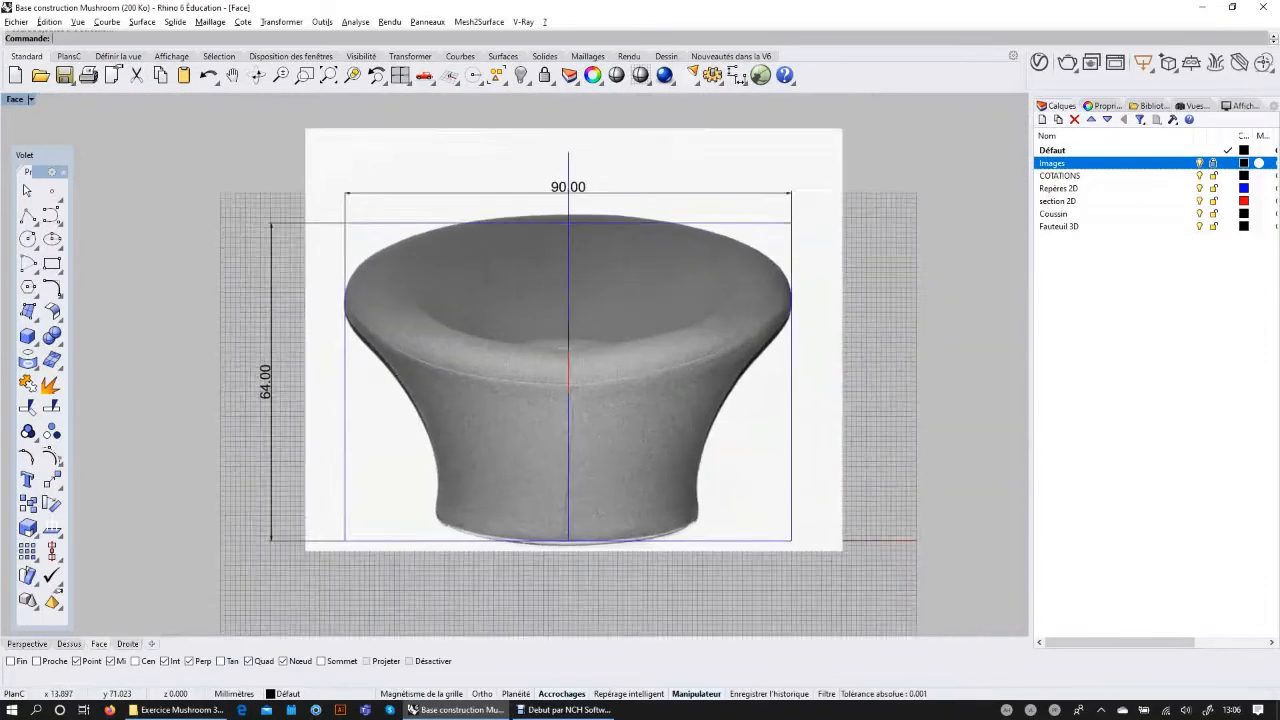
{"action": "scroll", "coordinate": [246, 392], "scroll_direction": "up", "scroll_amount": 2}
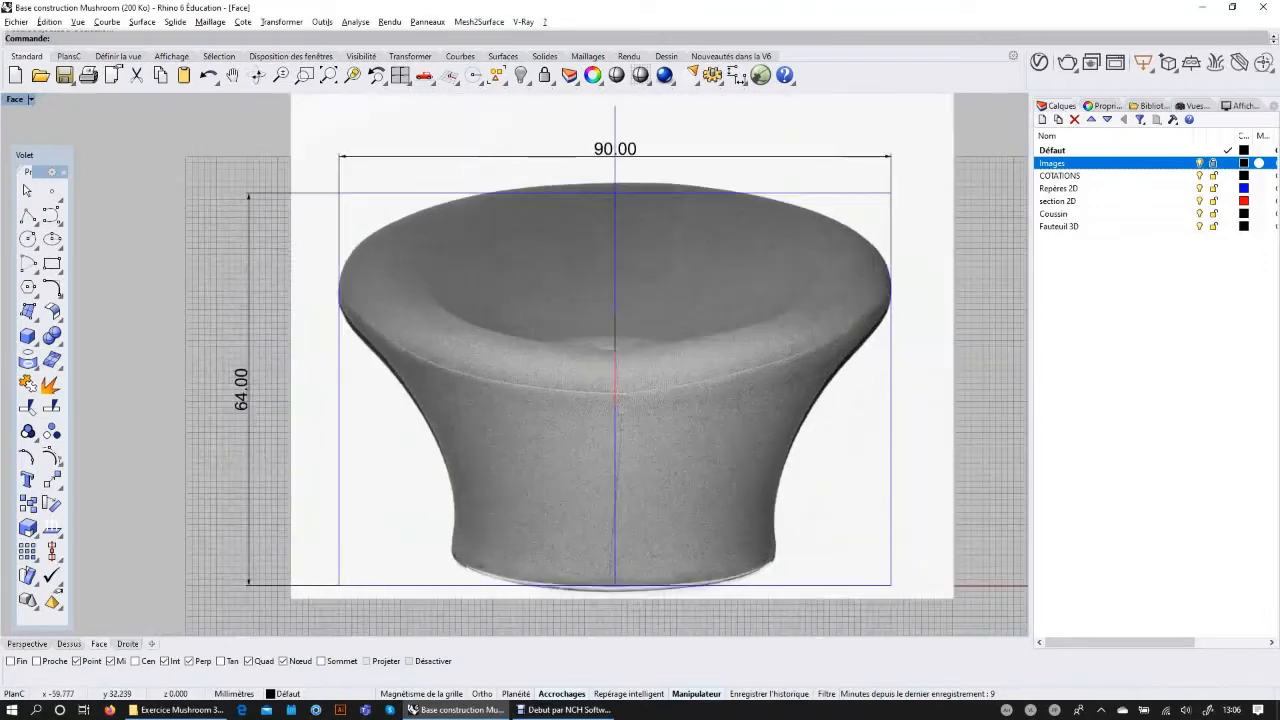
{"action": "scroll", "coordinate": [246, 392], "scroll_direction": "down", "scroll_amount": 2}
{"action": "right_click_drag", "start_coordinate": [435, 381], "coordinate": [409, 406]}
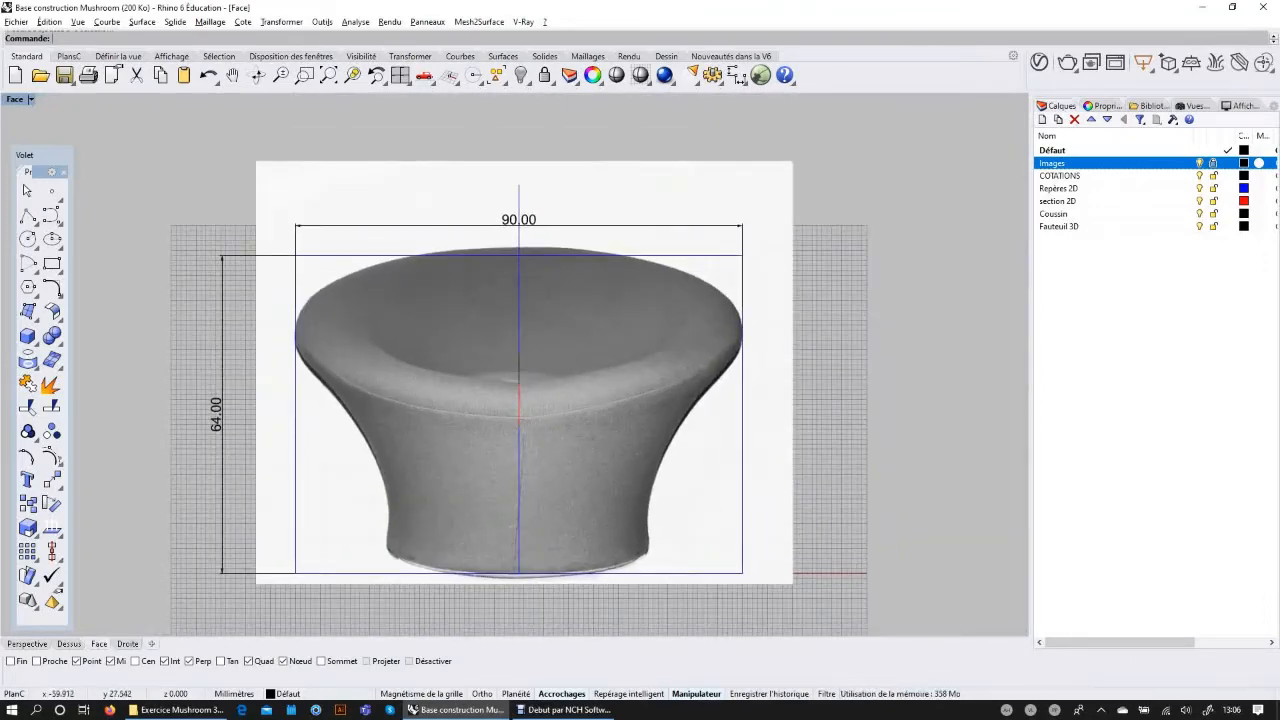
{"action": "scroll", "coordinate": [454, 438], "scroll_direction": "up", "scroll_amount": 2}
{"action": "scroll", "coordinate": [427, 380], "scroll_direction": "down", "scroll_amount": 1}
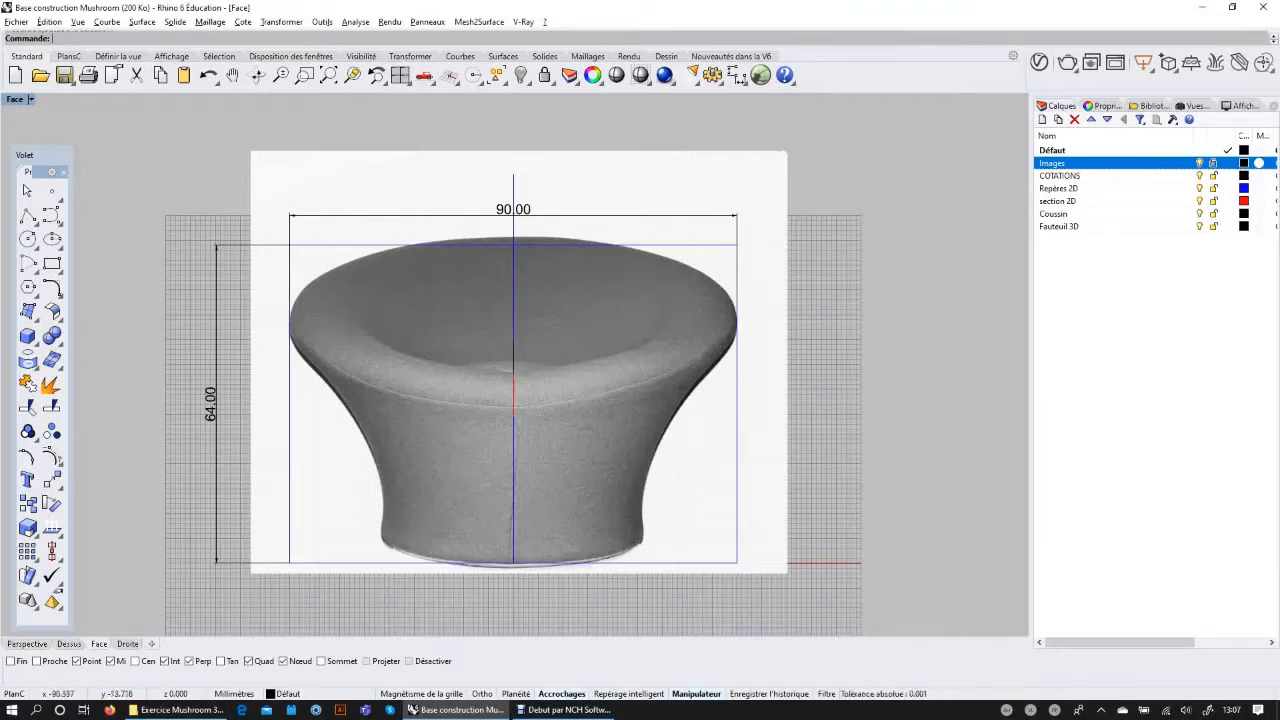
Step: Examine the reference pictures and section curves together in perspective, checking the small R4.25 arc at the front of the seat
{"action": "left_click", "coordinate": [27, 643]}
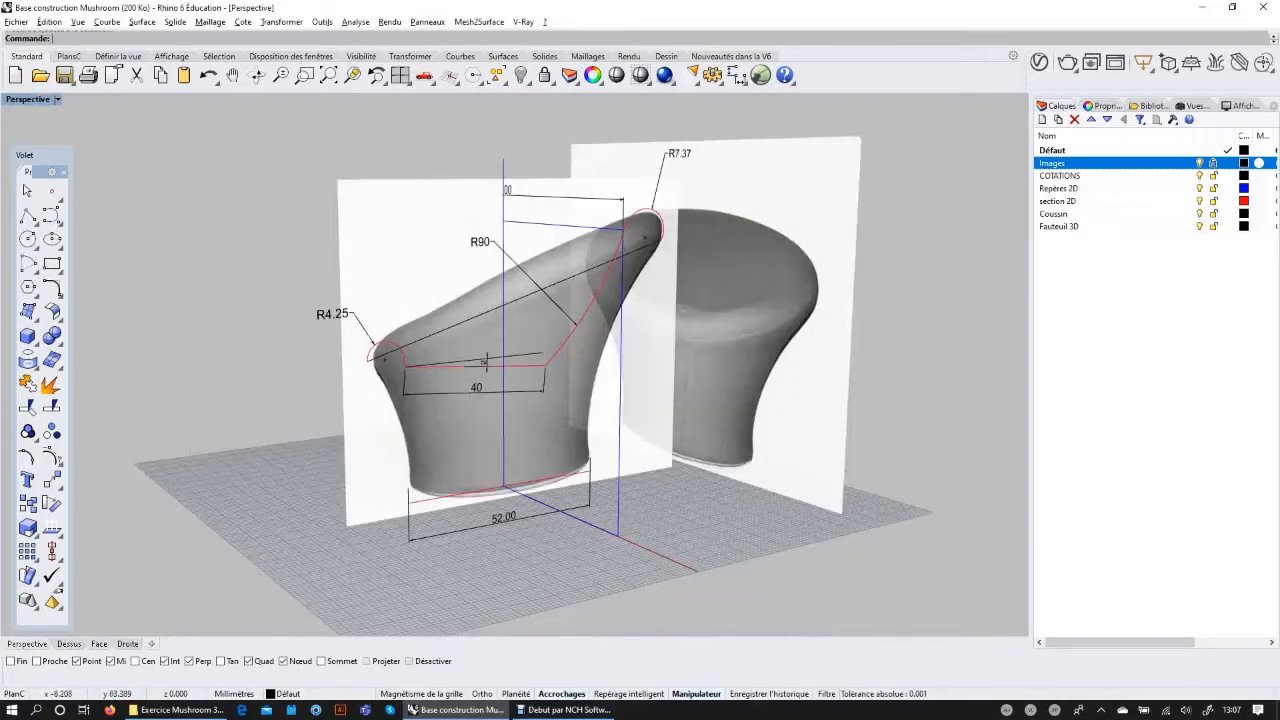
{"action": "right_click_drag", "start_coordinate": [624, 440], "coordinate": [670, 465]}
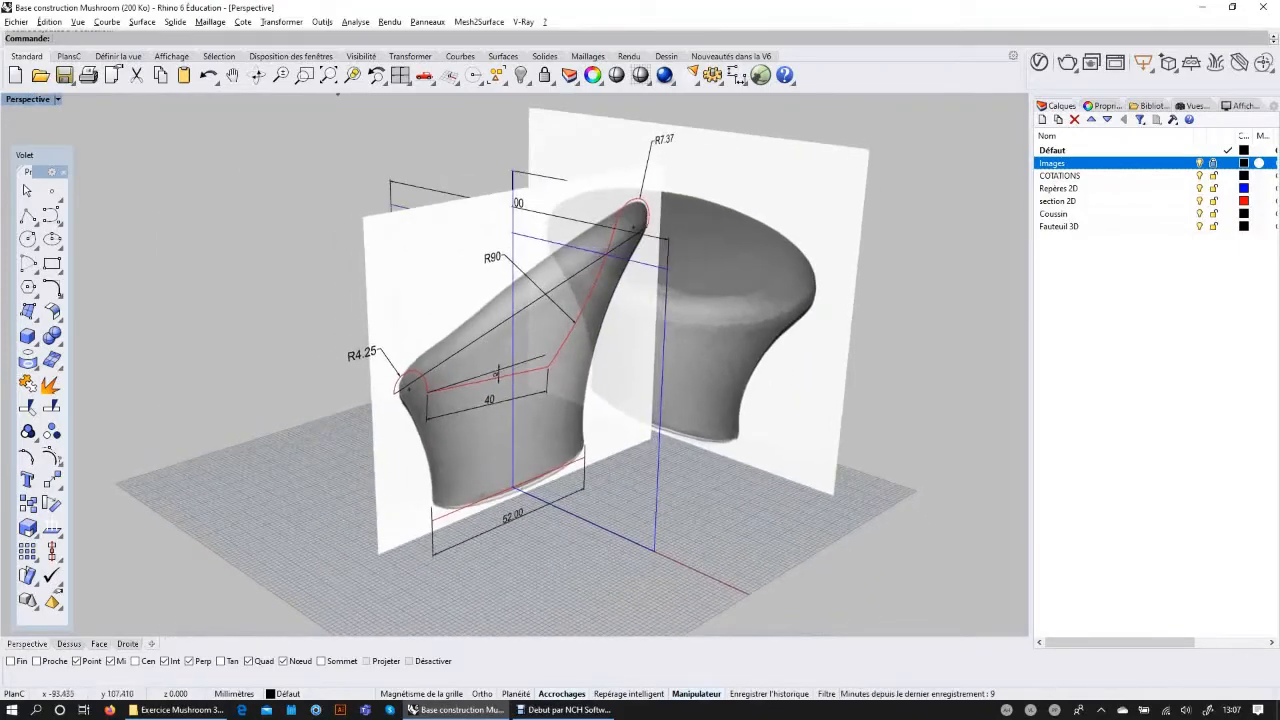
{"action": "right_click_drag", "start_coordinate": [320, 326], "coordinate": [443, 363]}
{"action": "scroll", "coordinate": [443, 363], "scroll_direction": "up", "scroll_amount": 4}
{"action": "left_click", "coordinate": [410, 360]}
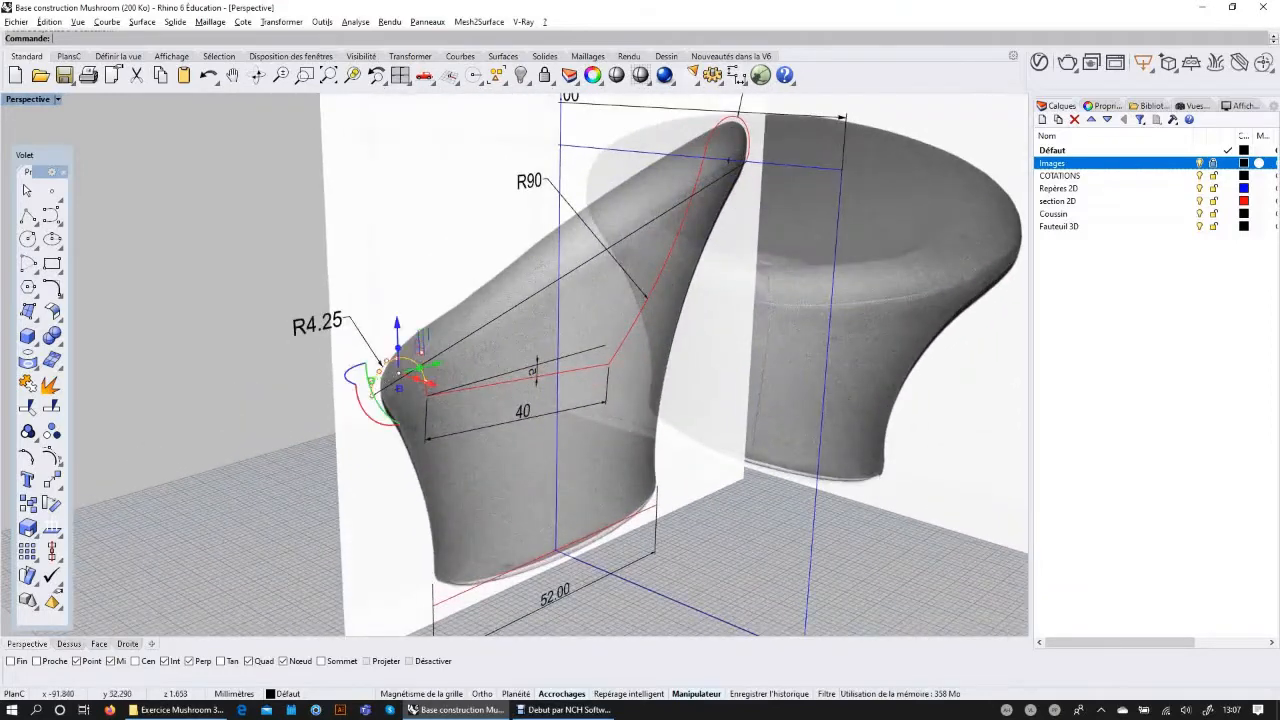
{"action": "key", "text": "F10"}
{"action": "scroll", "coordinate": [292, 282], "scroll_direction": "down", "scroll_amount": 2}
{"action": "key", "text": "Escape"}
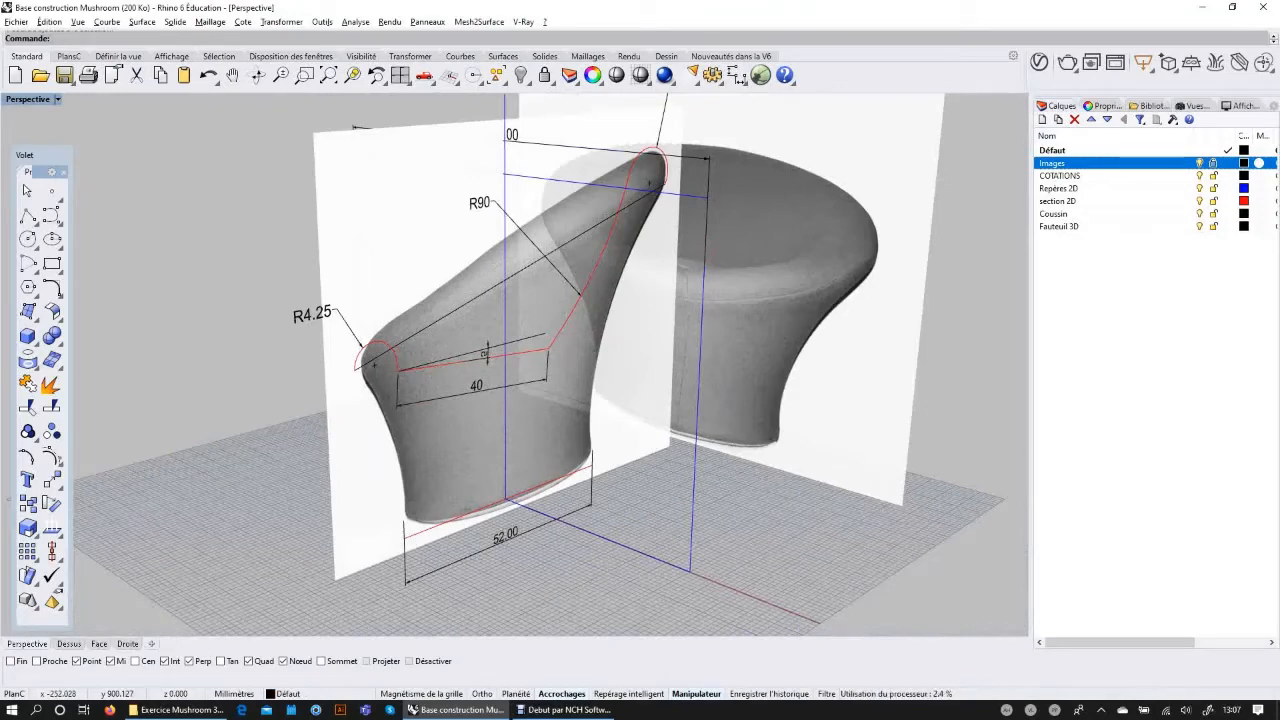
Step: Hide the COTATIONS layer and examine the blue overall frame in the perspective and front views
{"action": "left_click", "coordinate": [1199, 175]}
{"action": "right_click_drag", "start_coordinate": [505, 280], "coordinate": [672, 276]}
{"action": "scroll", "coordinate": [497, 293], "scroll_direction": "down", "scroll_amount": 2}
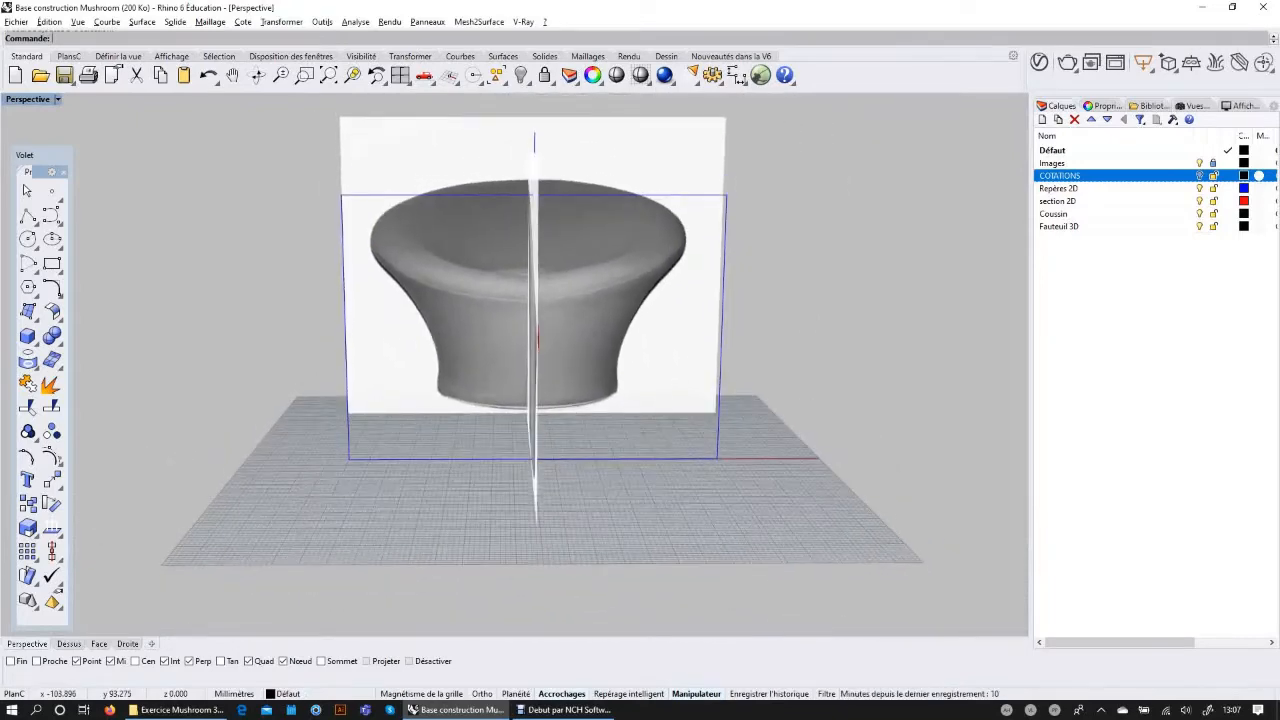
{"action": "left_click", "coordinate": [522, 459]}
{"action": "key", "text": "ctrl+F3"}
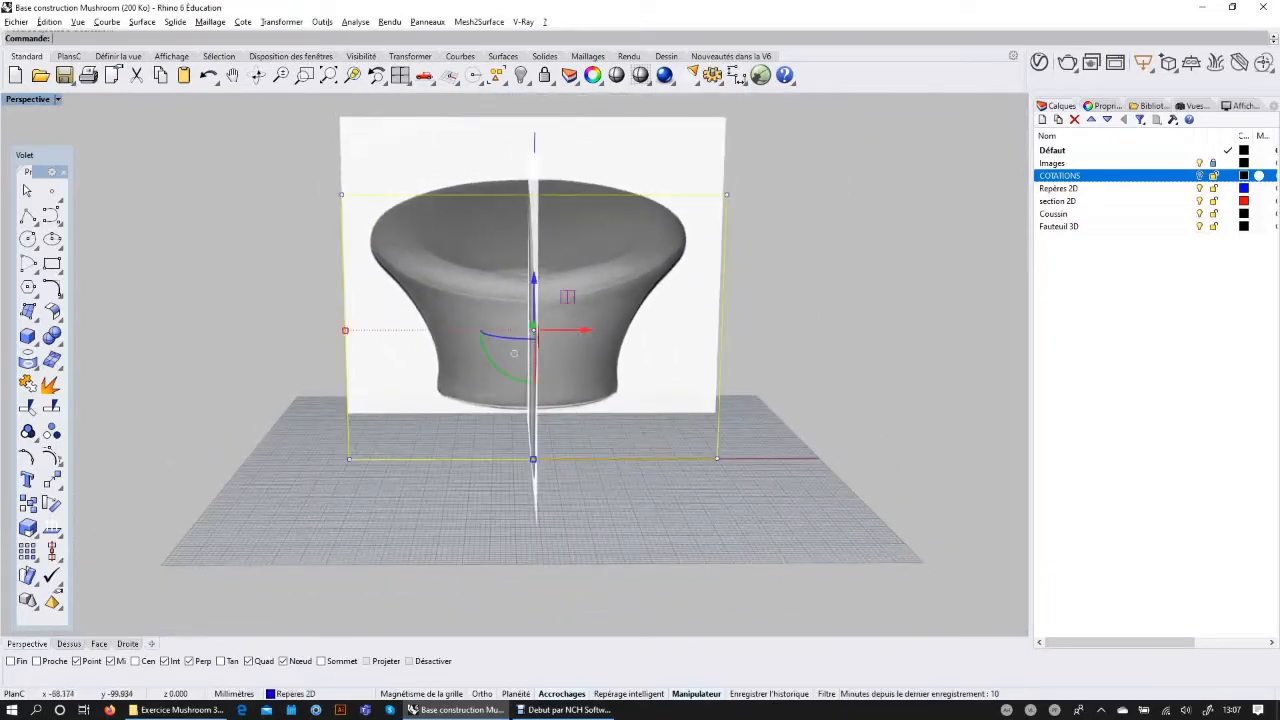
{"action": "key", "text": "ctrl+F2"}
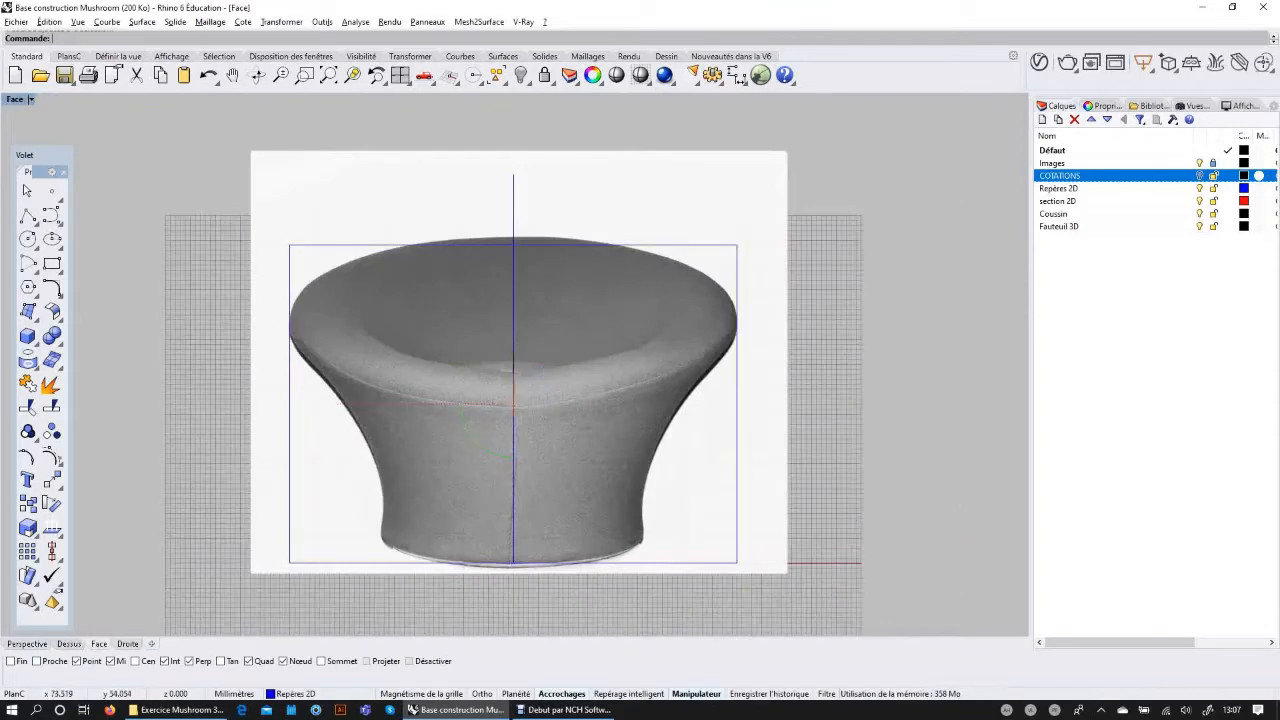
{"action": "key", "text": "Escape"}
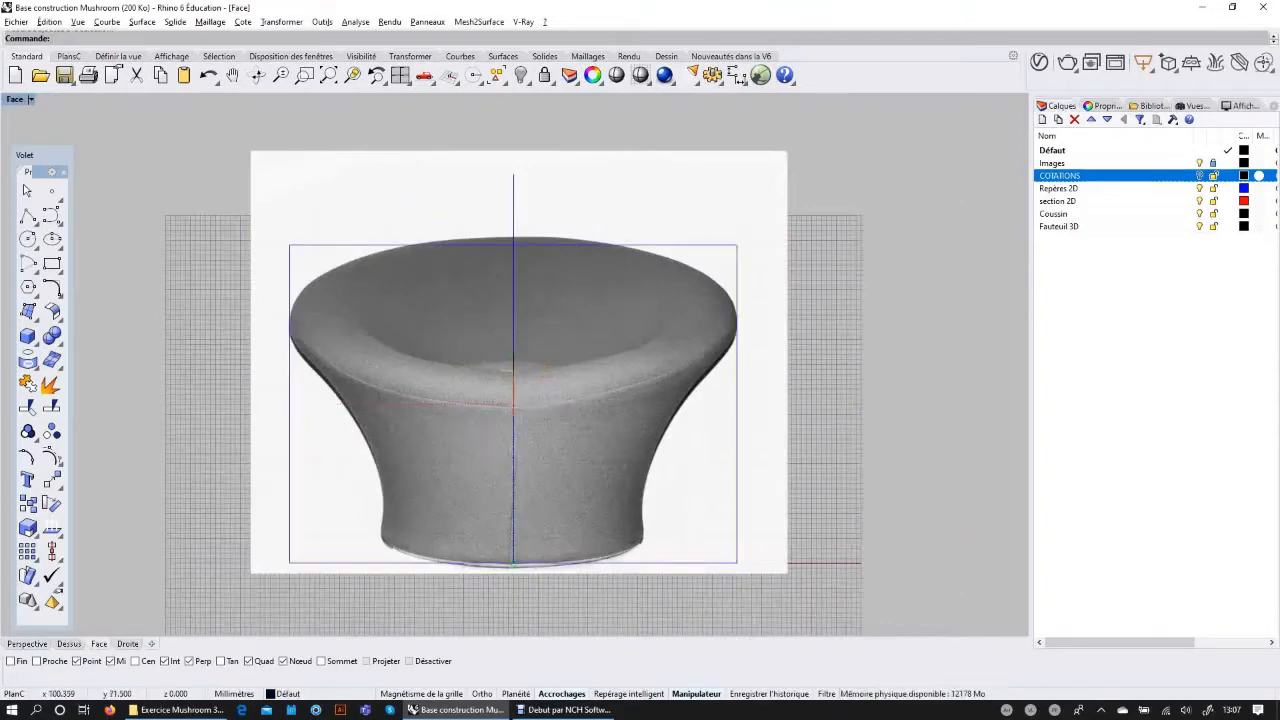
Step: Check the colour of the Repères 2D layer without changing it, and identify the matching frame around the chair
{"action": "left_click", "coordinate": [1244, 188]}
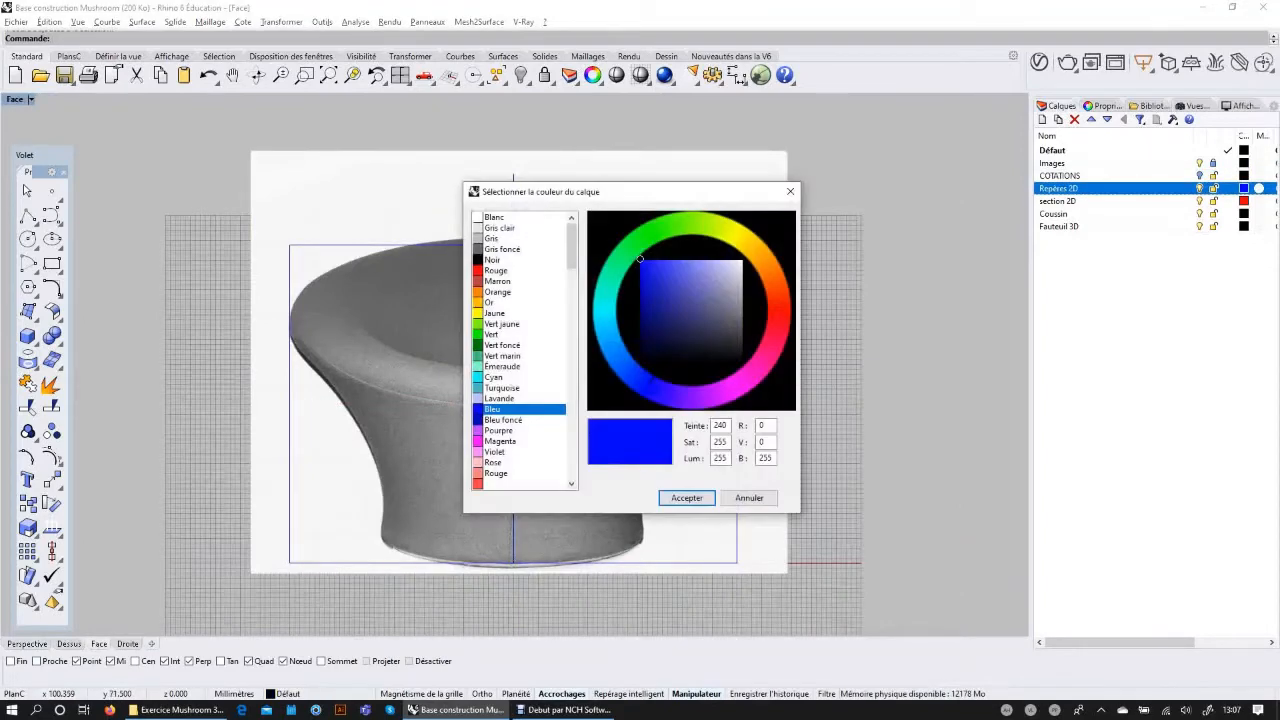
{"action": "left_click", "coordinate": [745, 493]}
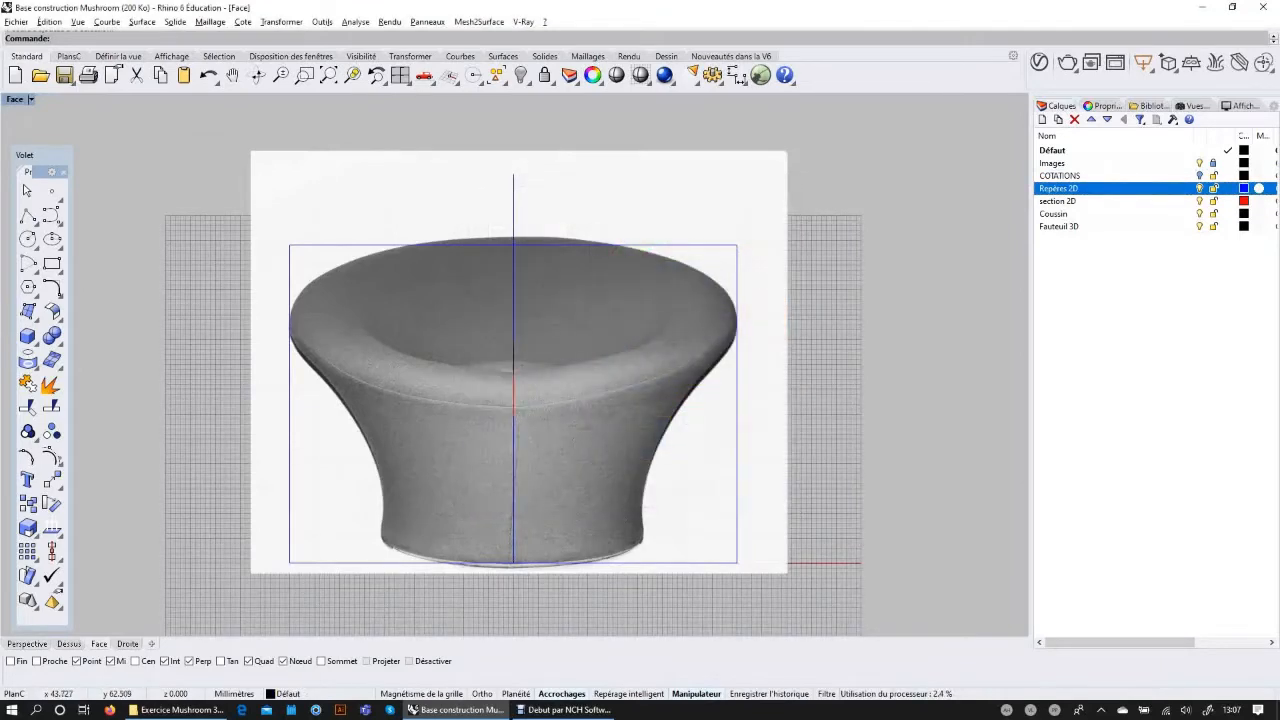
{"action": "left_click", "coordinate": [736, 252]}
{"action": "key", "text": "Escape"}
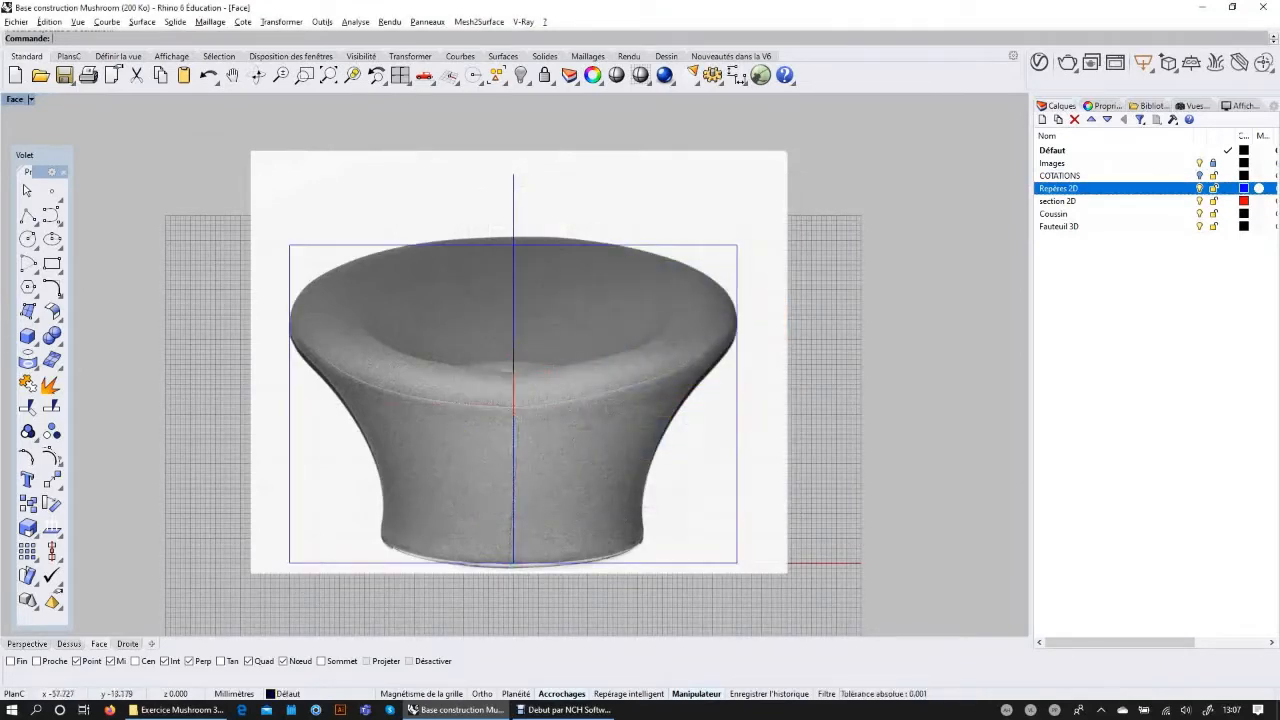
Step: Examine the red section curves in the right view, including the end arcs, the seat line and its junction with the front arc
{"action": "left_click", "coordinate": [127, 643]}
{"action": "right_click_drag", "start_coordinate": [699, 264], "coordinate": [625, 298]}
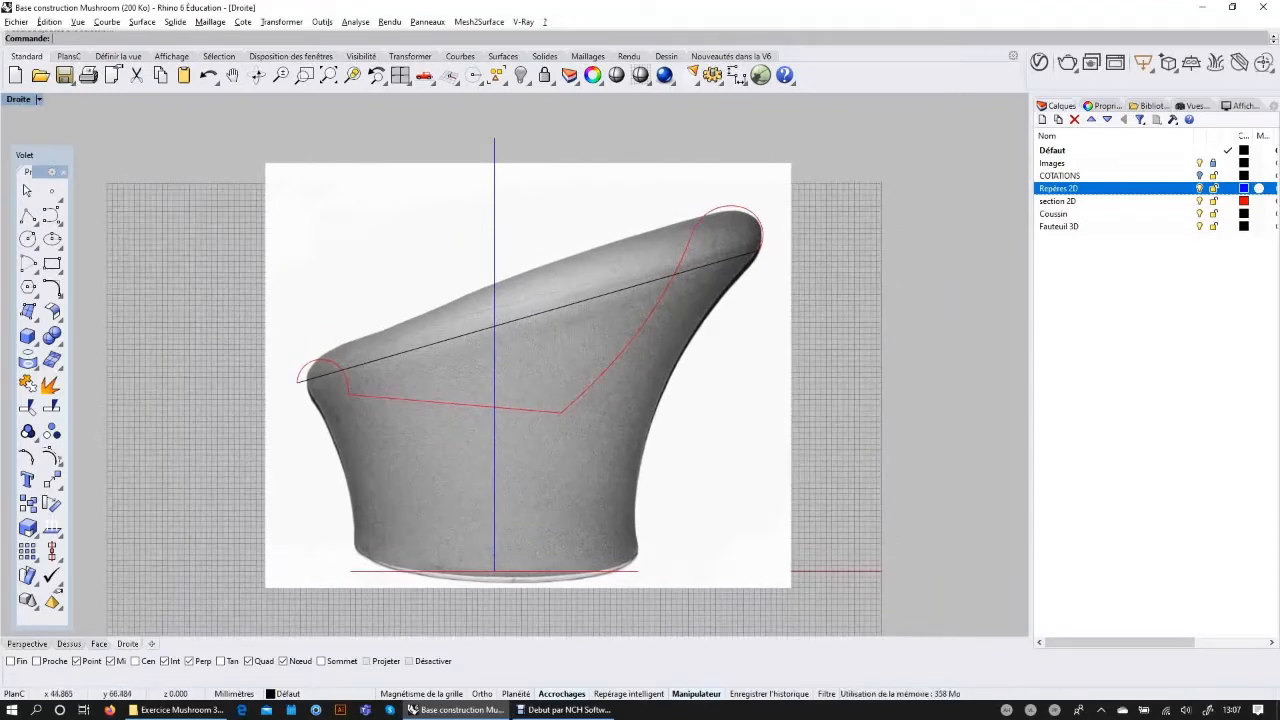
{"action": "left_click", "coordinate": [741, 206]}
{"action": "left_click", "coordinate": [332, 361]}
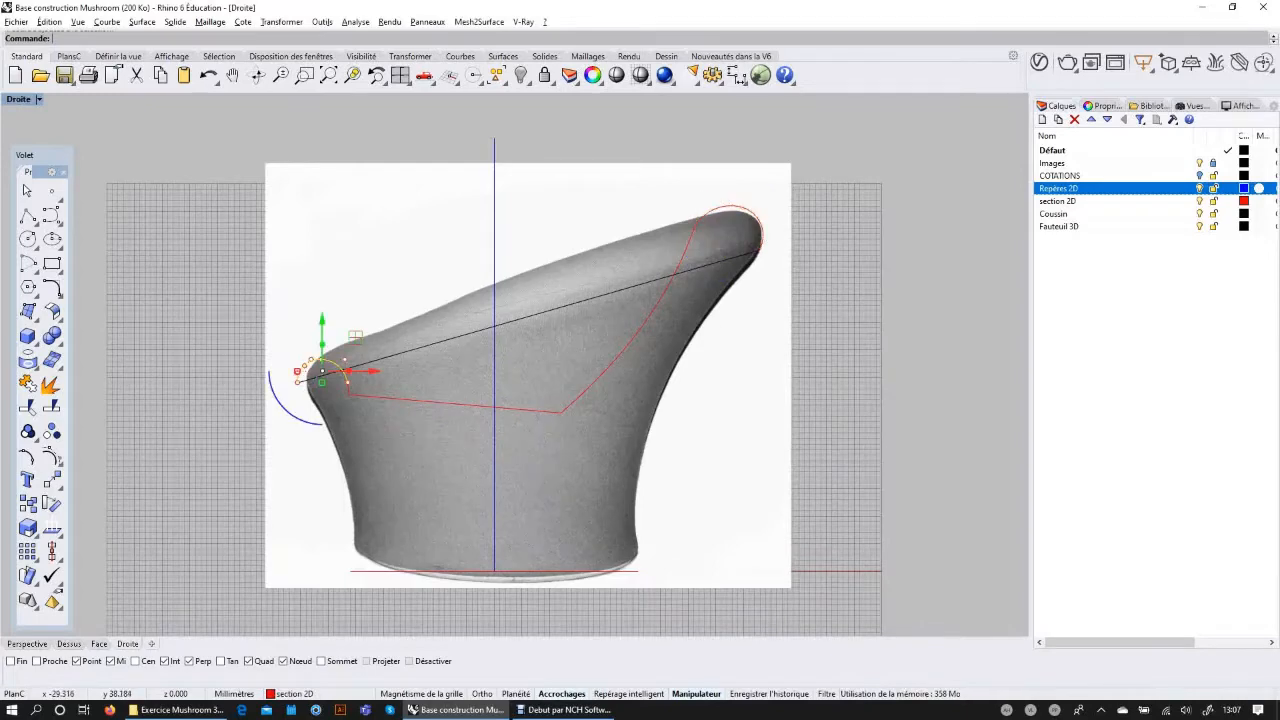
{"action": "left_click", "coordinate": [434, 403]}
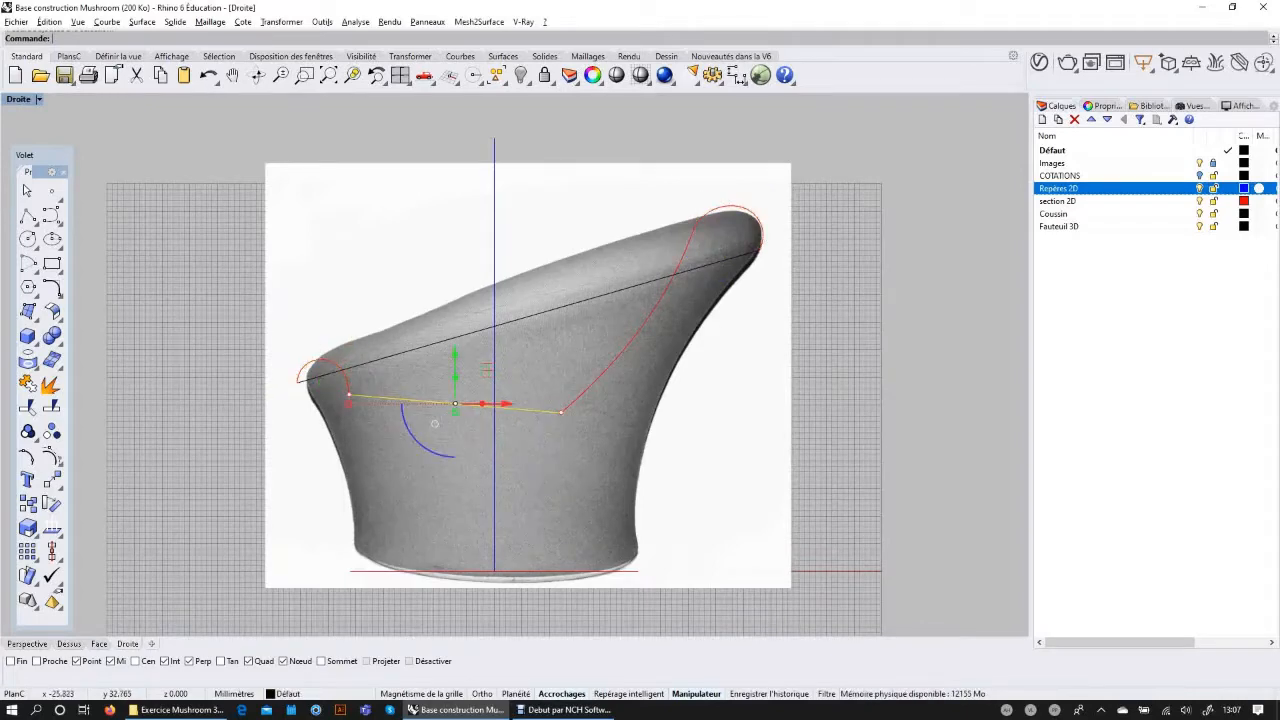
{"action": "left_click", "coordinate": [348, 395]}
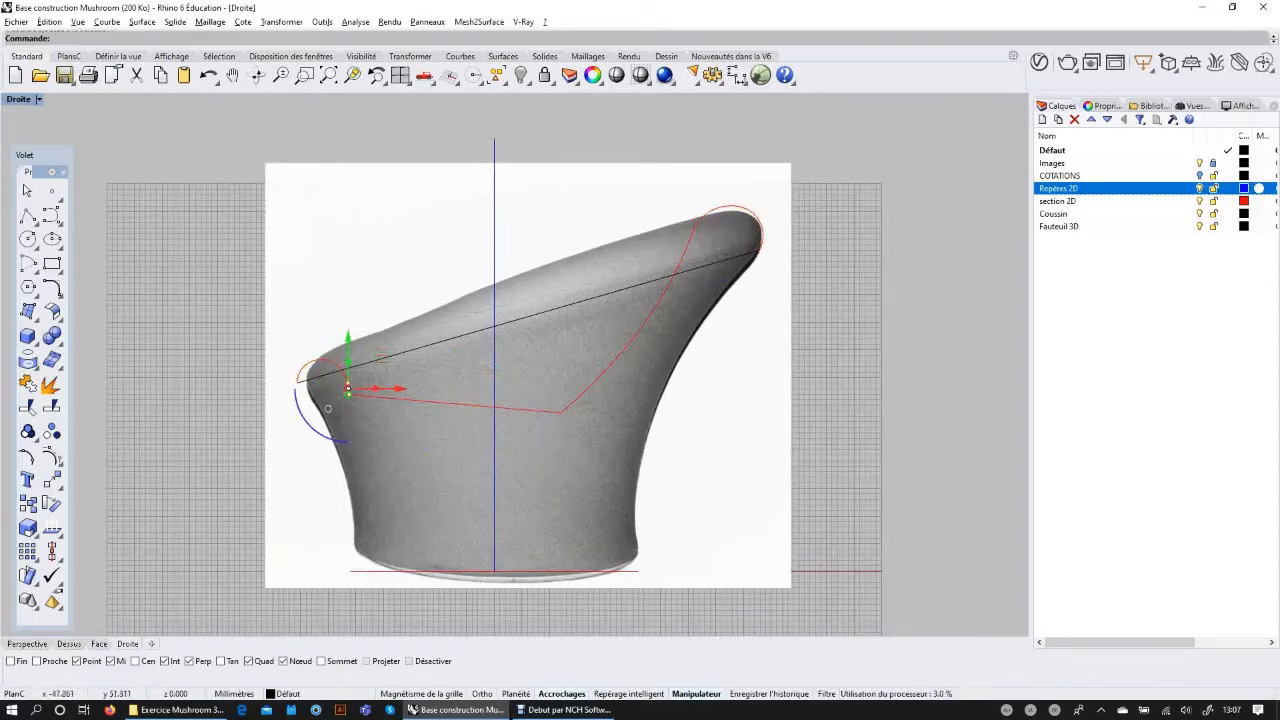
{"action": "scroll", "coordinate": [327, 408], "scroll_direction": "up", "scroll_amount": 4}
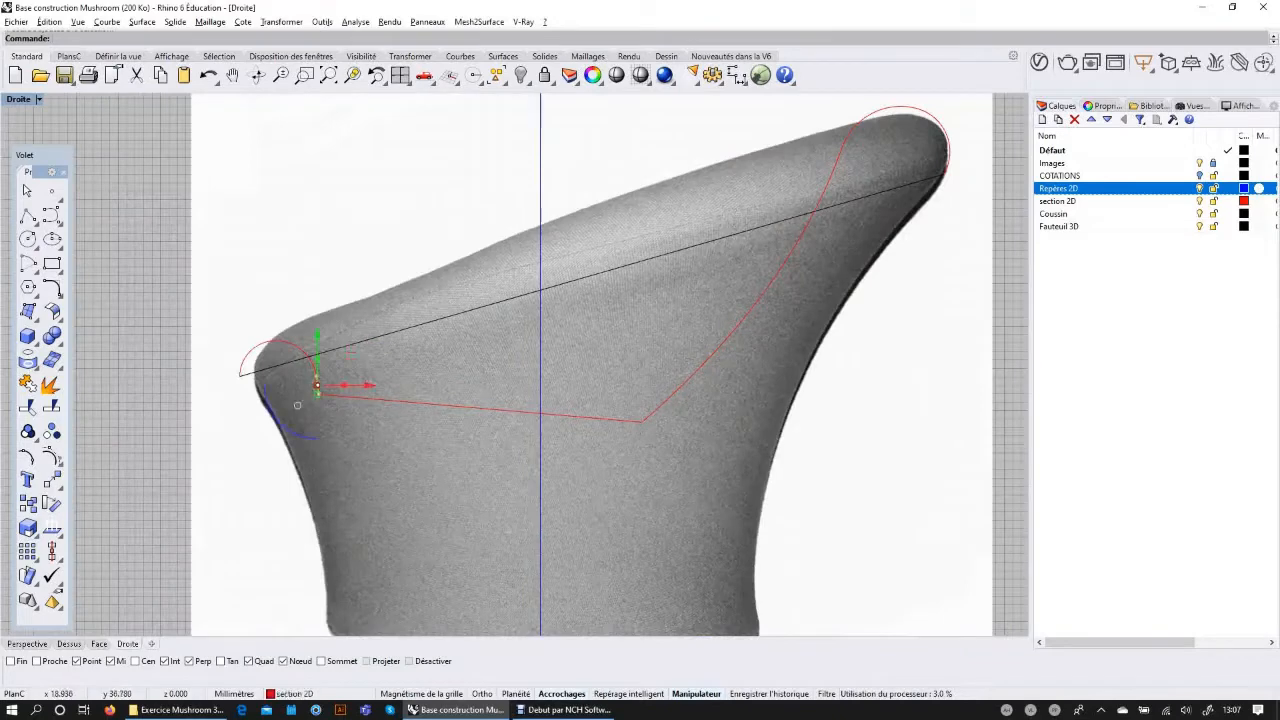
{"action": "left_click", "coordinate": [723, 303]}
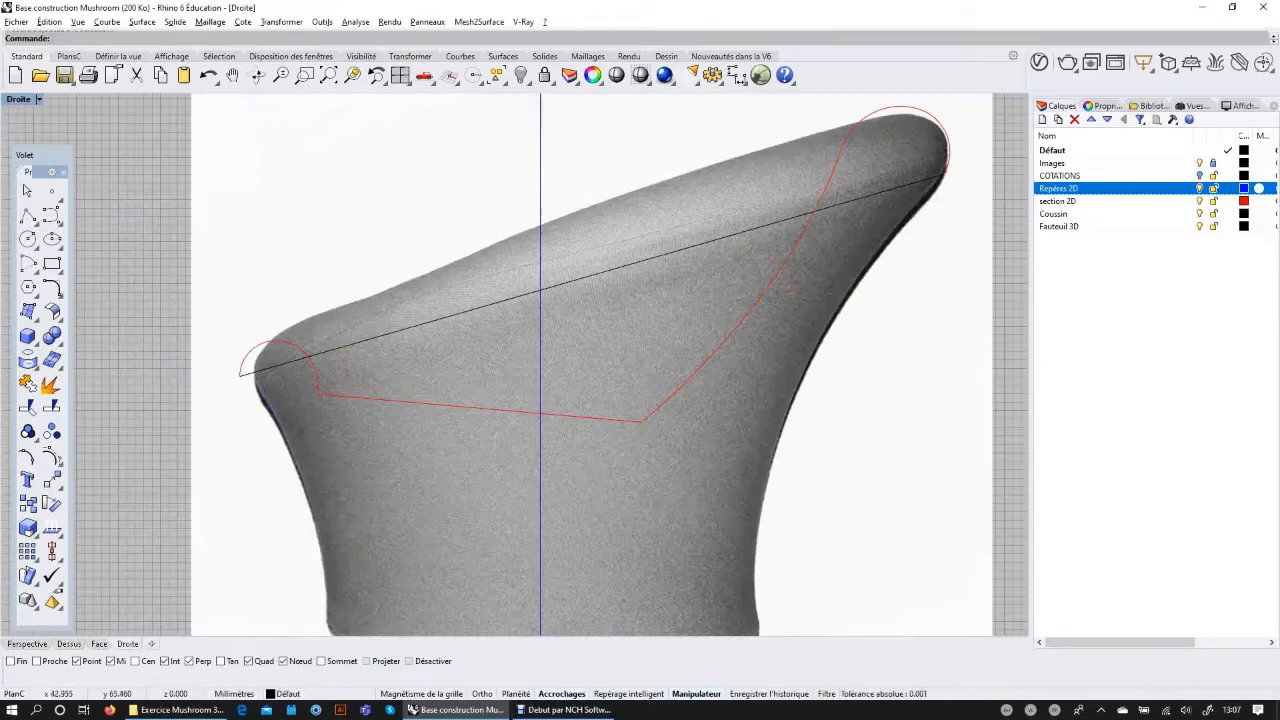
{"action": "scroll", "coordinate": [449, 475], "scroll_direction": "down", "scroll_amount": 3}
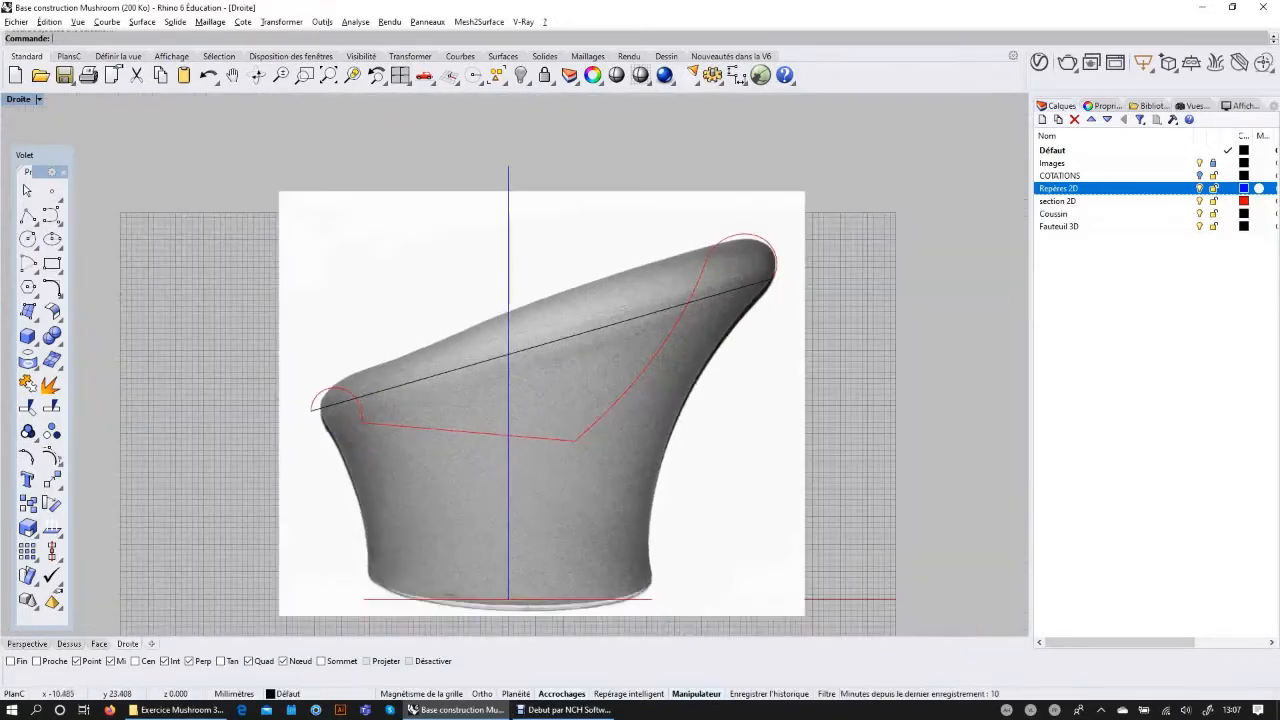
Step: Examine the red base line of the section against the foot of the chair in the side picture
{"action": "right_click_drag", "start_coordinate": [450, 469], "coordinate": [448, 420]}
{"action": "left_click", "coordinate": [377, 551]}
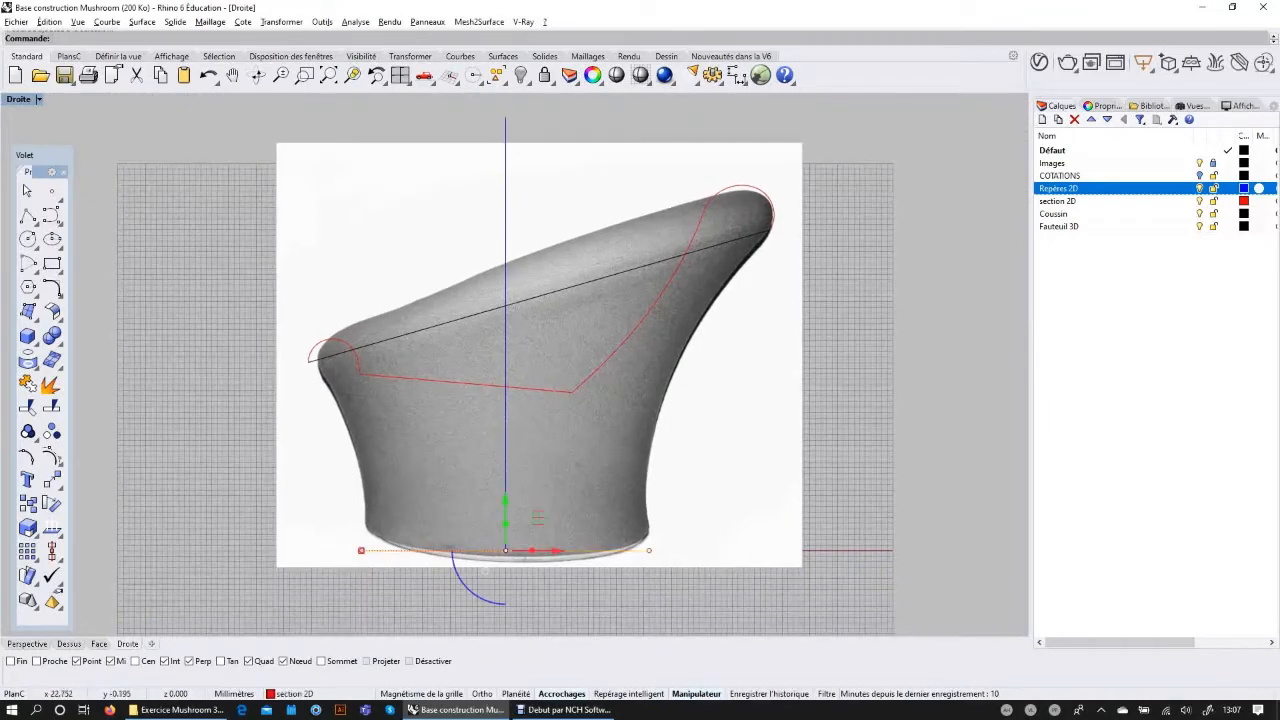
{"action": "scroll", "coordinate": [662, 554], "scroll_direction": "up", "scroll_amount": 2}
{"action": "scroll", "coordinate": [426, 578], "scroll_direction": "down", "scroll_amount": 2}
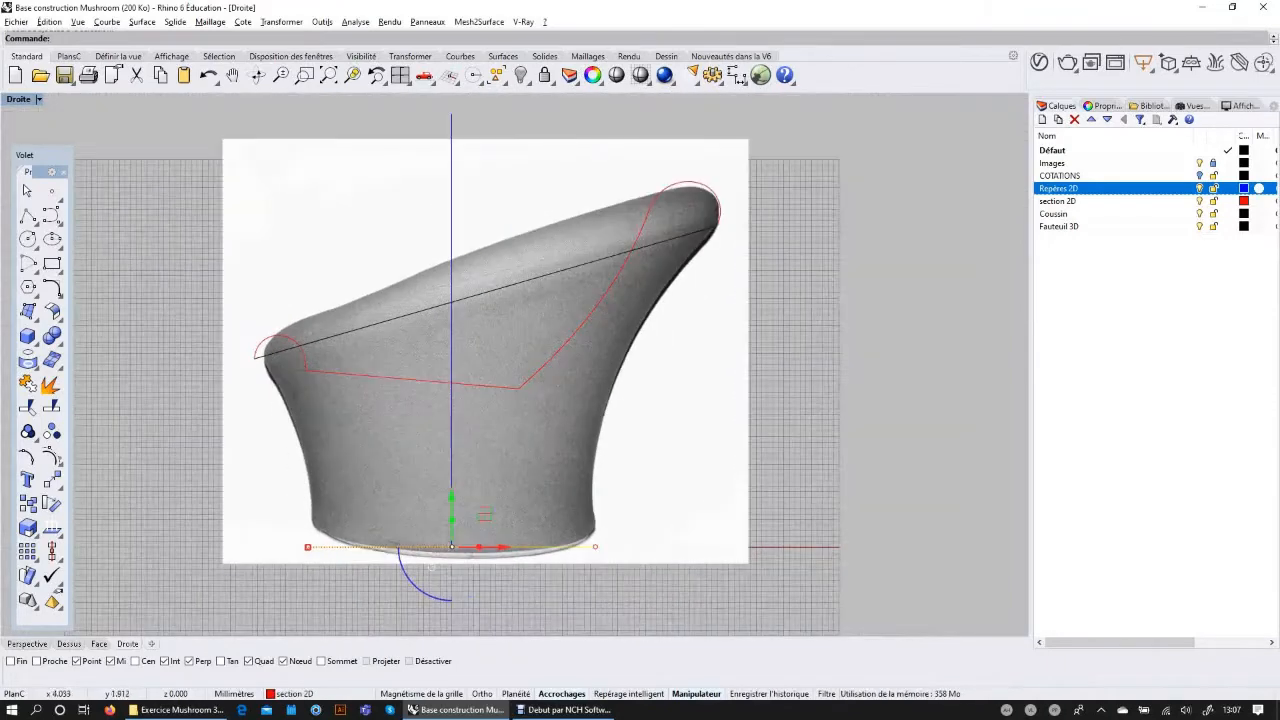
{"action": "scroll", "coordinate": [430, 566], "scroll_direction": "up", "scroll_amount": 2}
{"action": "scroll", "coordinate": [435, 545], "scroll_direction": "down", "scroll_amount": 5}
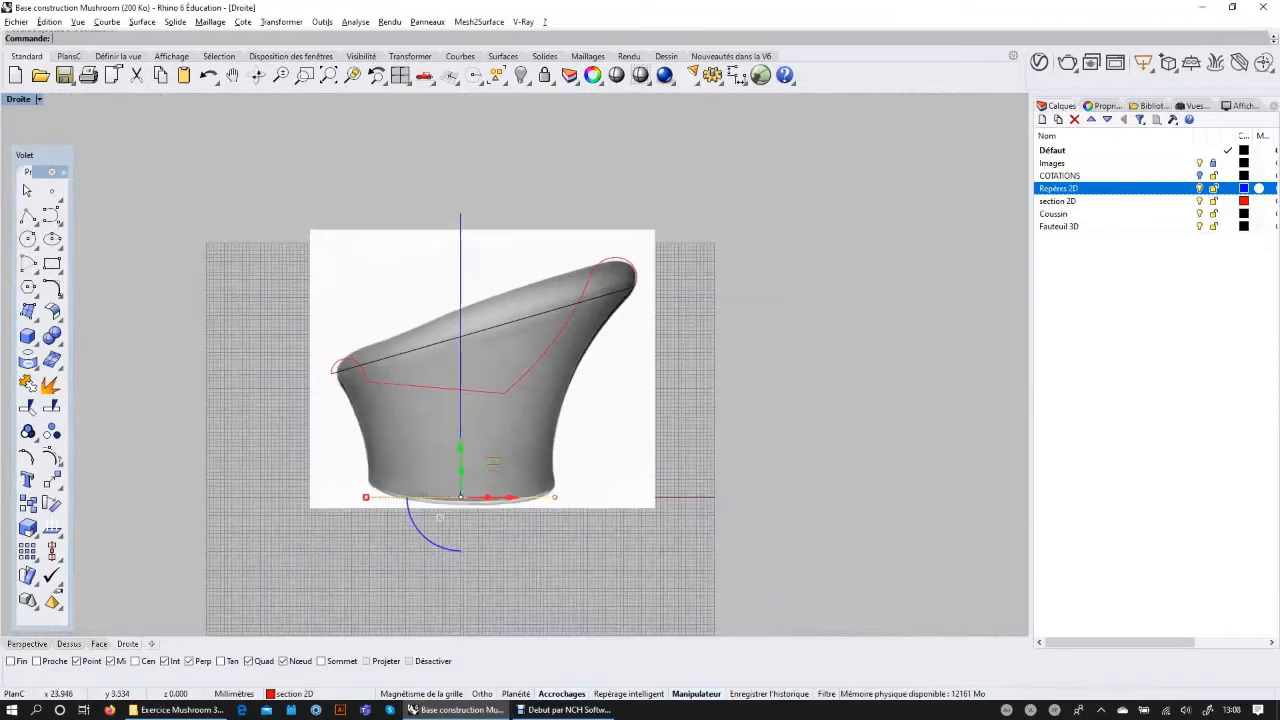
{"action": "scroll", "coordinate": [440, 517], "scroll_direction": "up", "scroll_amount": 3}
{"action": "scroll", "coordinate": [430, 525], "scroll_direction": "down", "scroll_amount": 3}
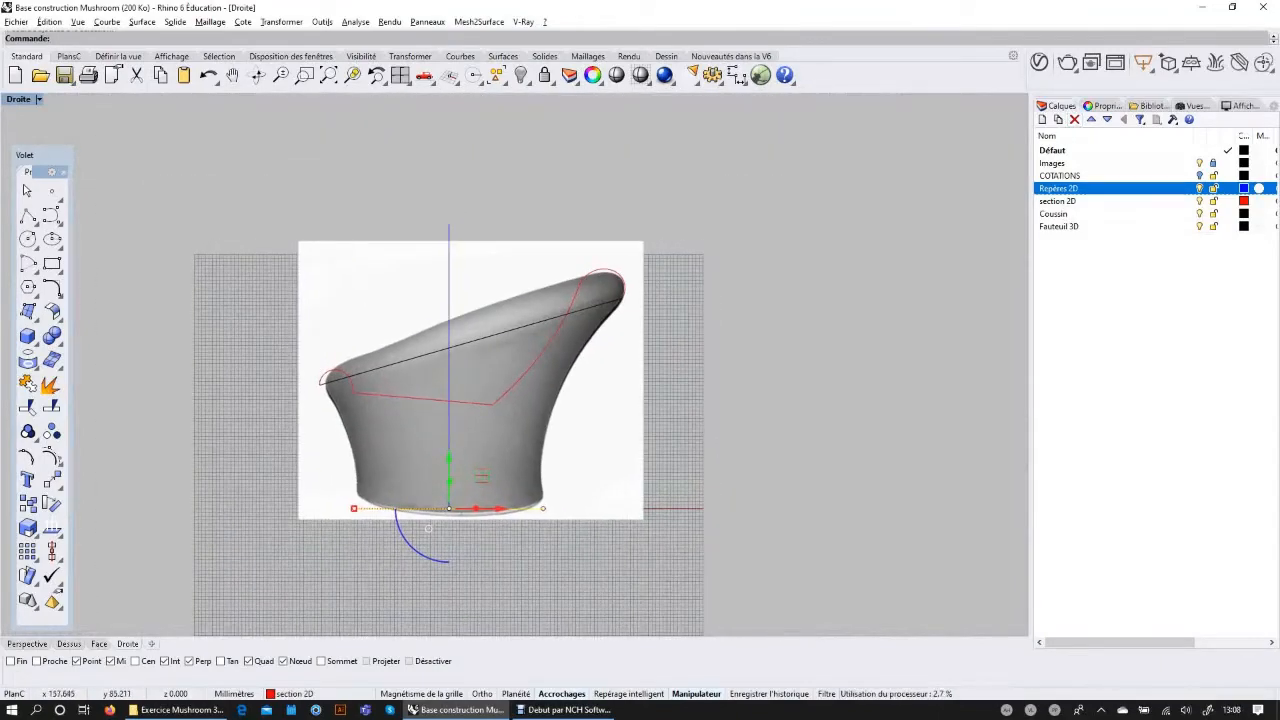
Step: Show the COTATIONS layer again and examine the base line's 52 mm dimension in the right view
{"action": "left_click", "coordinate": [1199, 175]}
{"action": "scroll", "coordinate": [427, 545], "scroll_direction": "up", "scroll_amount": 6}
{"action": "key", "text": "Escape"}
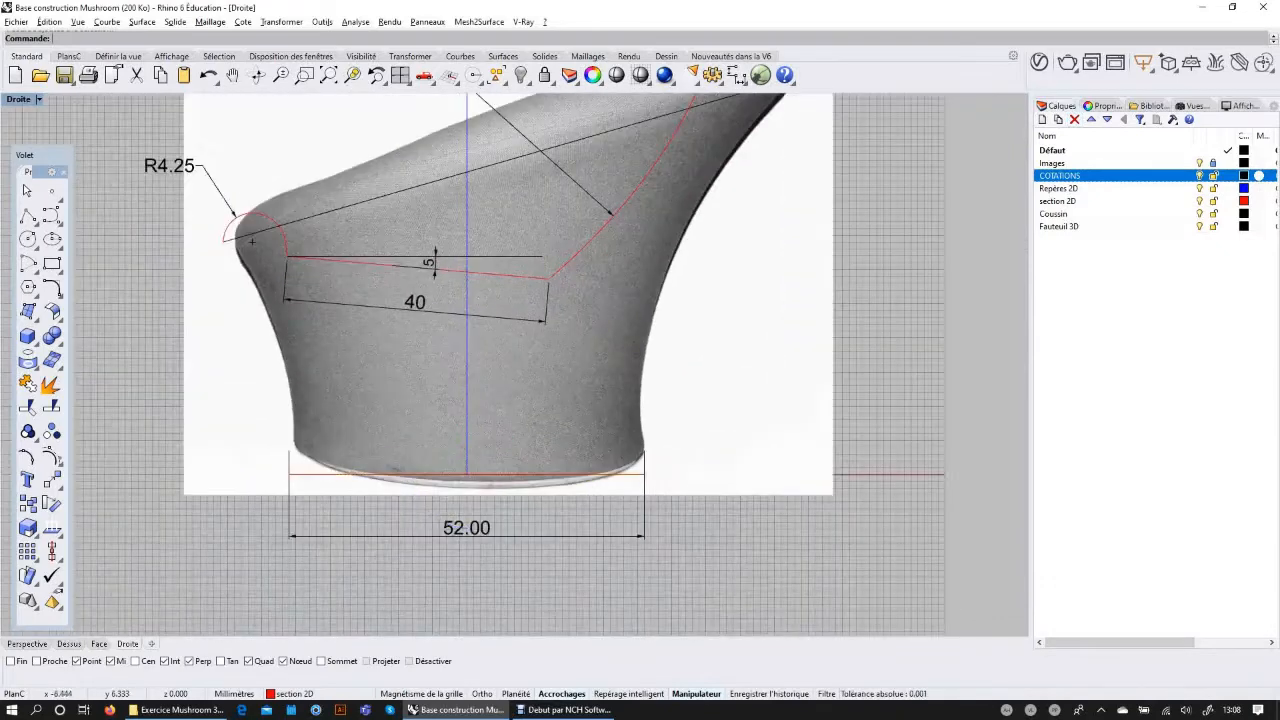
{"action": "scroll", "coordinate": [412, 445], "scroll_direction": "up", "scroll_amount": 4}
{"action": "scroll", "coordinate": [408, 445], "scroll_direction": "down", "scroll_amount": 6}
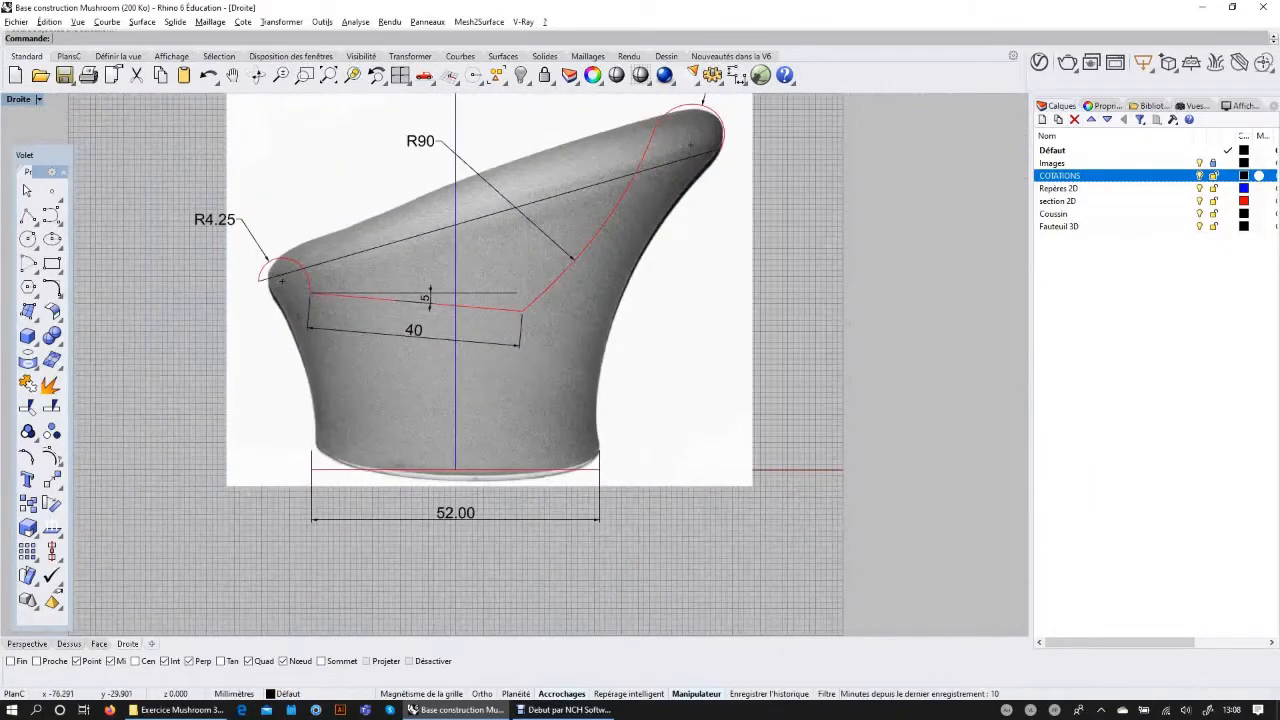
Step: Inspect the dimensioned base line in the perspective view, and hide the COTATIONS layer
{"action": "left_click", "coordinate": [27, 643]}
{"action": "right_click_drag", "start_coordinate": [660, 430], "coordinate": [490, 470]}
{"action": "scroll", "coordinate": [490, 470], "scroll_direction": "up", "scroll_amount": 6}
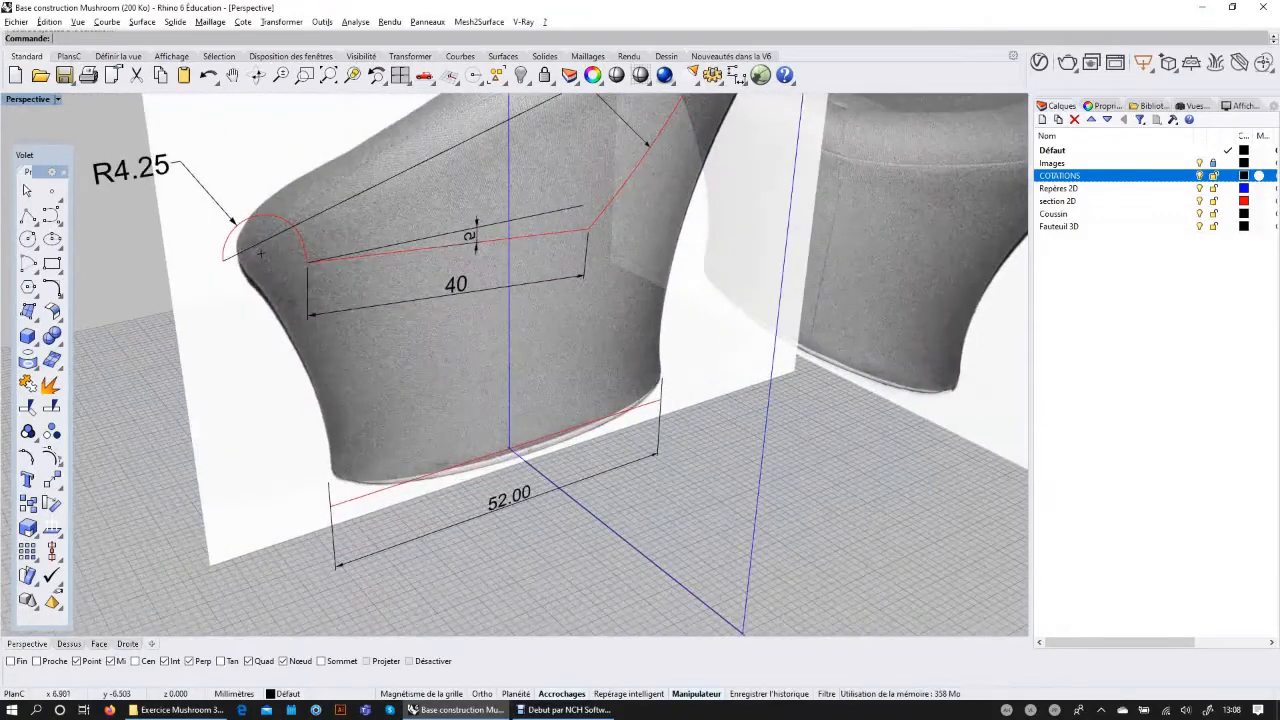
{"action": "left_click", "coordinate": [509, 498]}
{"action": "left_click", "coordinate": [600, 420]}
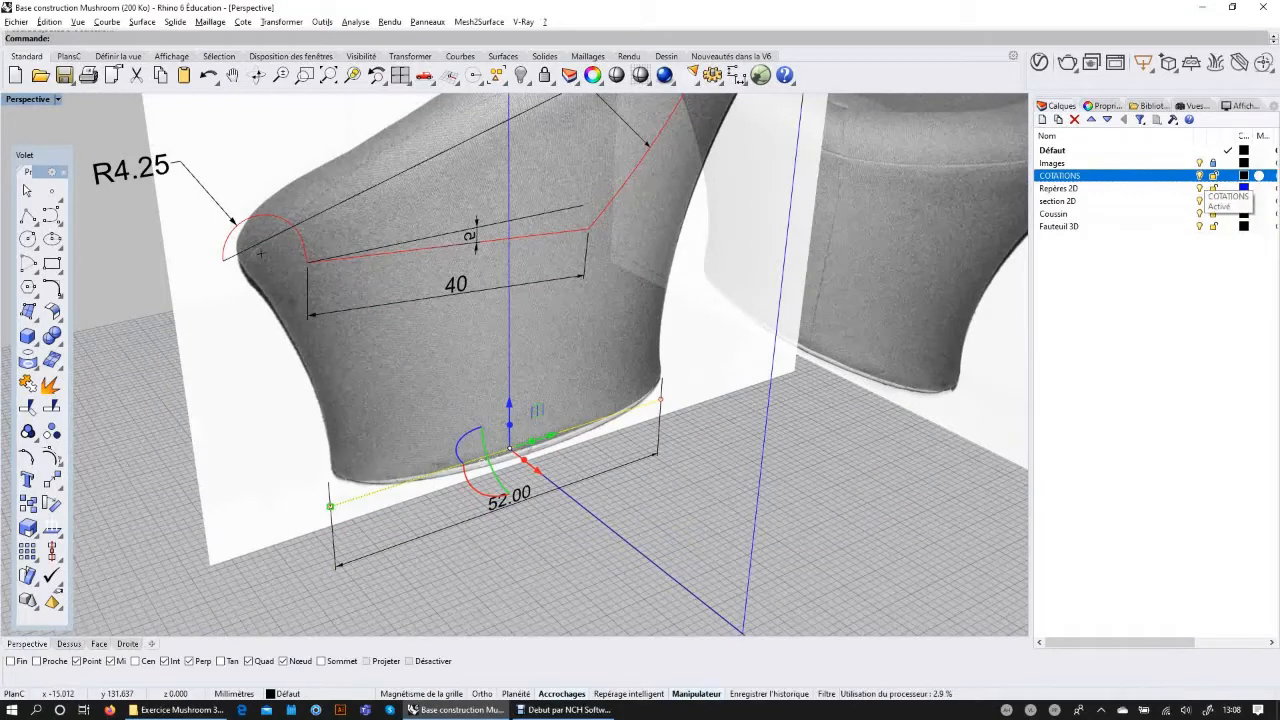
{"action": "left_click", "coordinate": [1199, 175]}
{"action": "key", "text": "Escape"}
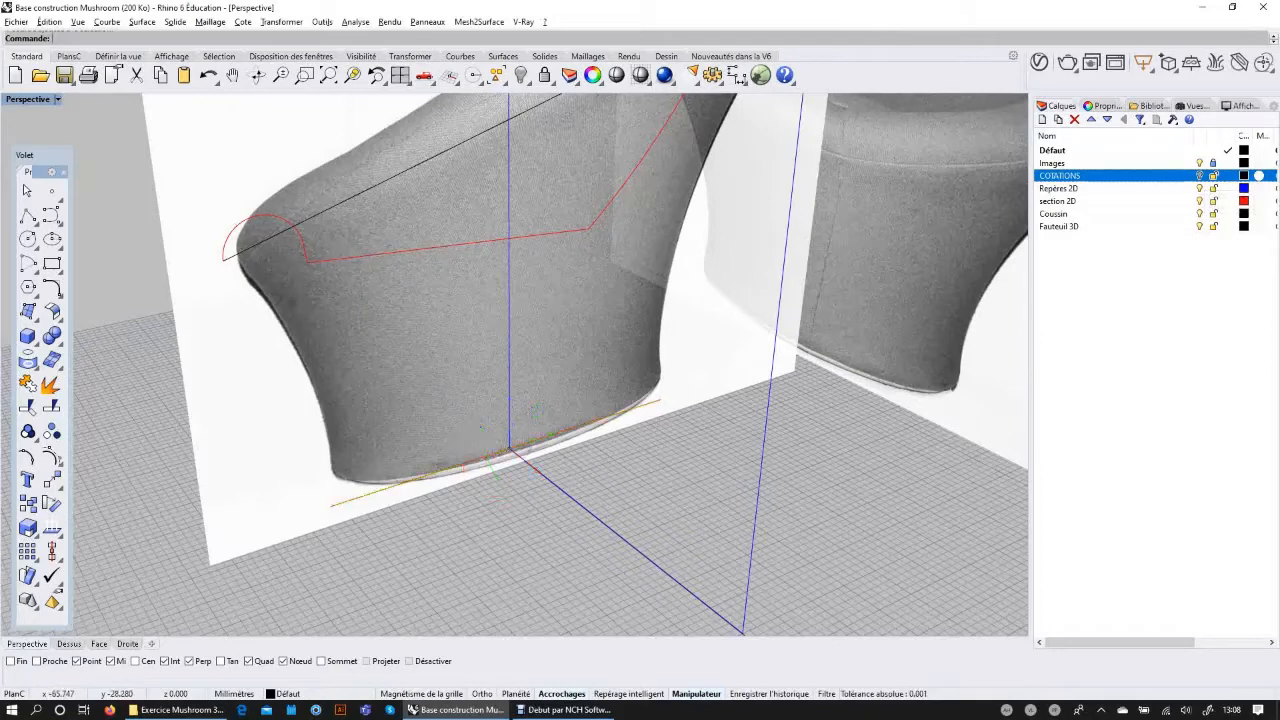
Step: Draw a horizontal circle by diameter between the two ends of the 52 mm red base line
{"action": "left_click", "coordinate": [1120, 150]}
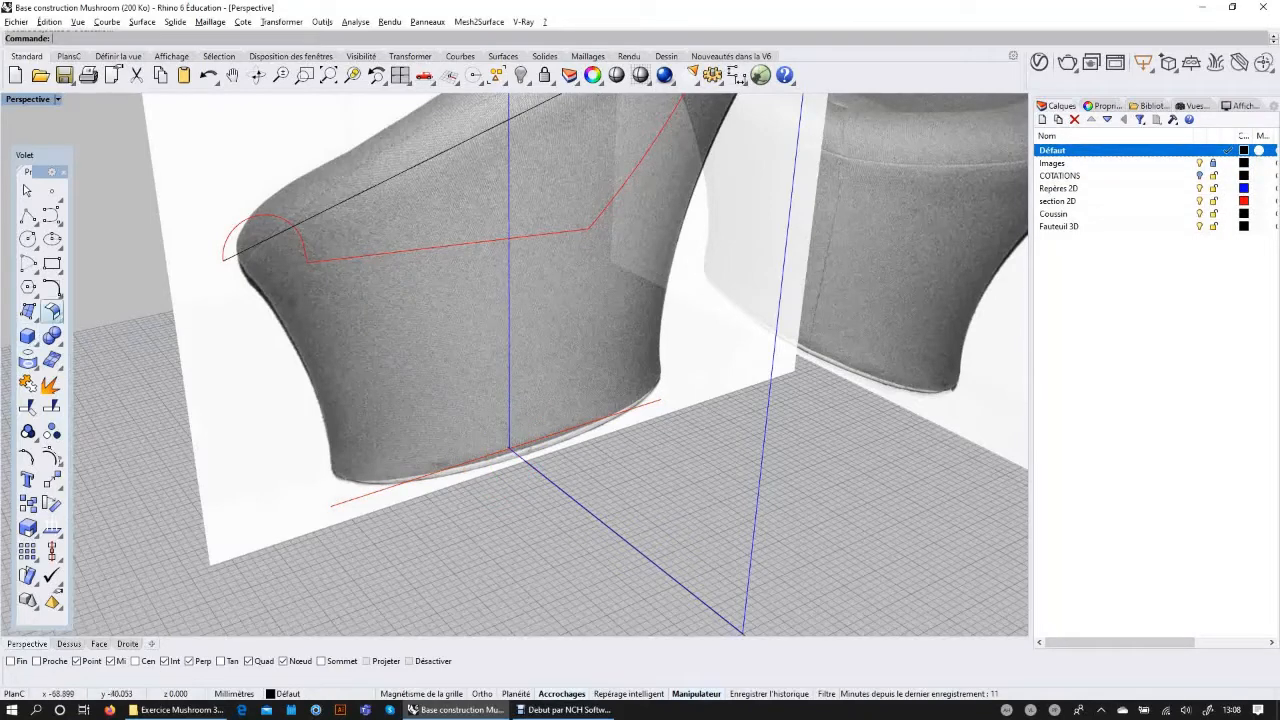
{"action": "left_click", "coordinate": [28, 238]}
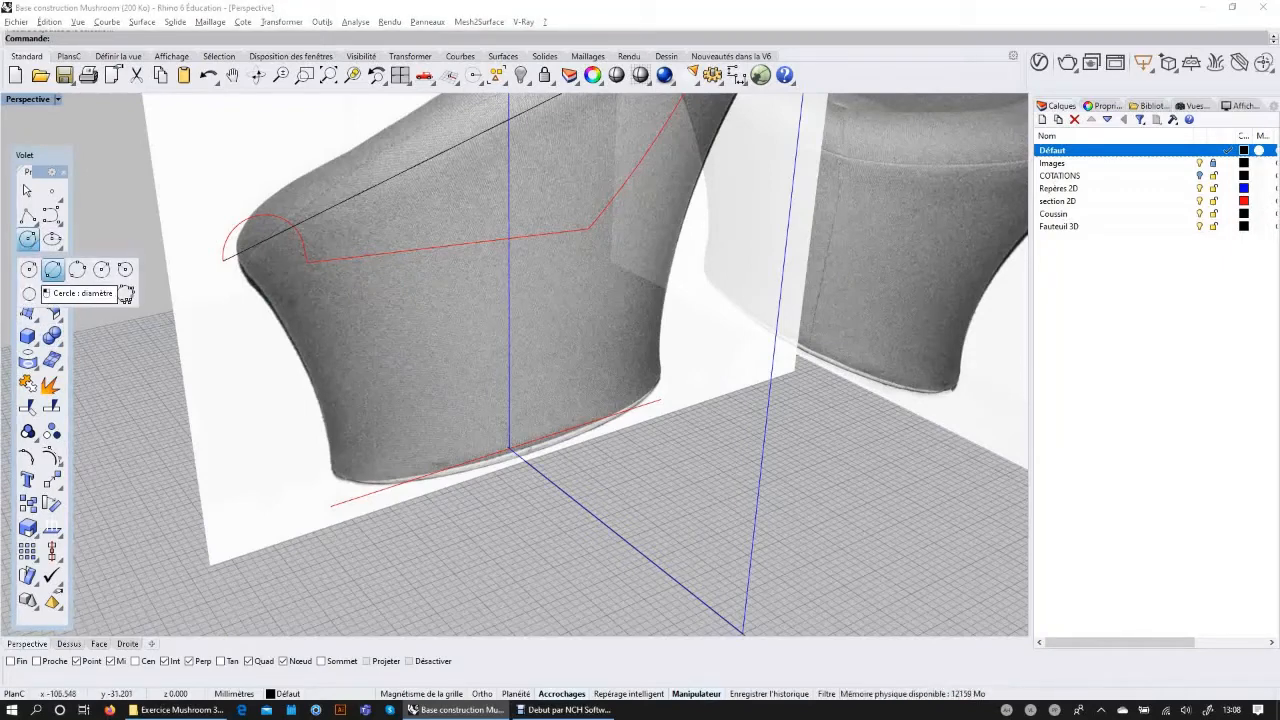
{"action": "left_click", "coordinate": [126, 294]}
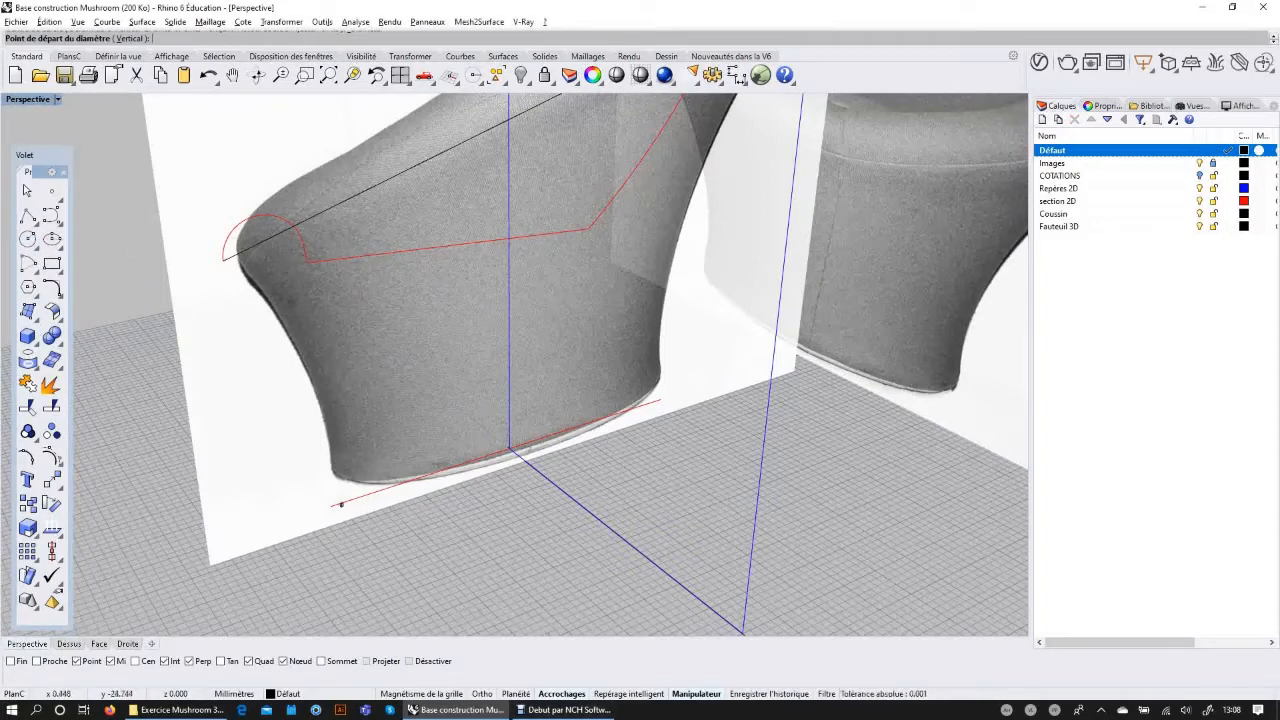
{"action": "left_click", "coordinate": [331, 505]}
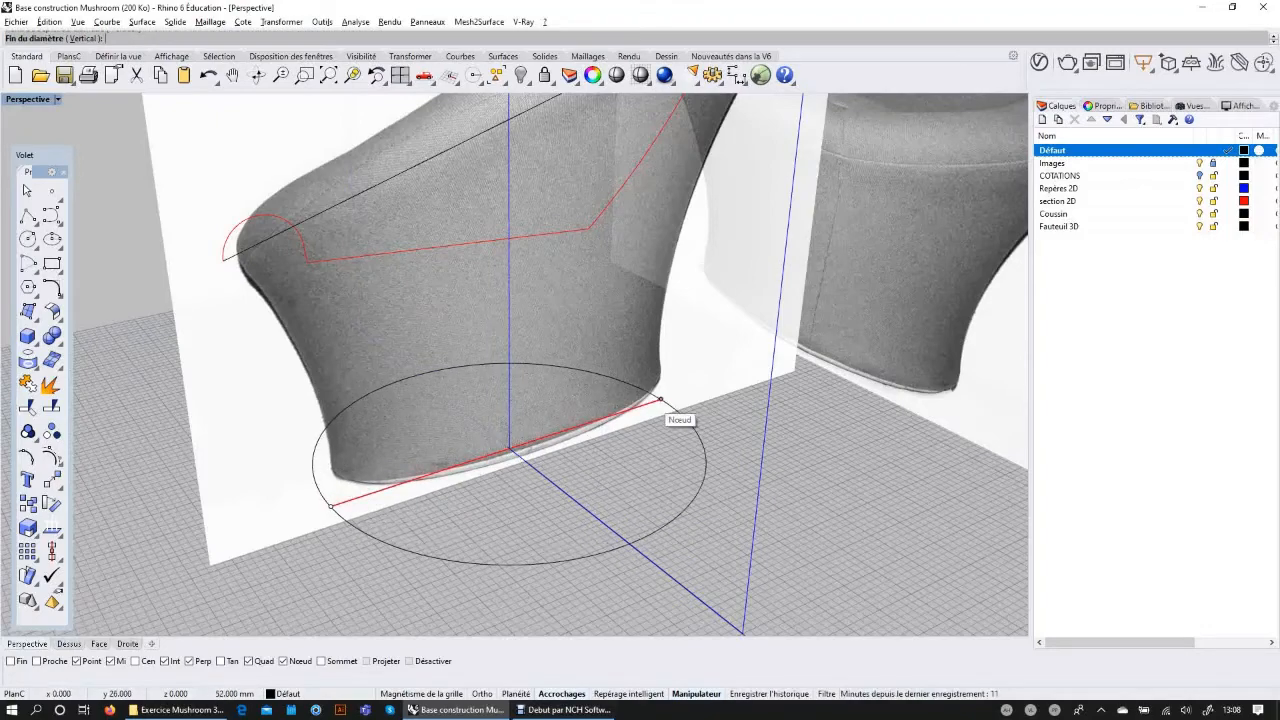
{"action": "left_click", "coordinate": [661, 399]}
Step: Delete the sloped black line joining the section's two end arcs and check the remaining curves in perspective
{"action": "scroll", "coordinate": [642, 430], "scroll_direction": "down", "scroll_amount": 5}
{"action": "right_click_drag", "start_coordinate": [625, 356], "coordinate": [600, 426]}
{"action": "scroll", "coordinate": [668, 428], "scroll_direction": "up", "scroll_amount": 4}
{"action": "scroll", "coordinate": [640, 460], "scroll_direction": "down", "scroll_amount": 3}
{"action": "scroll", "coordinate": [574, 423], "scroll_direction": "up", "scroll_amount": 3}
{"action": "scroll", "coordinate": [574, 423], "scroll_direction": "down", "scroll_amount": 3}
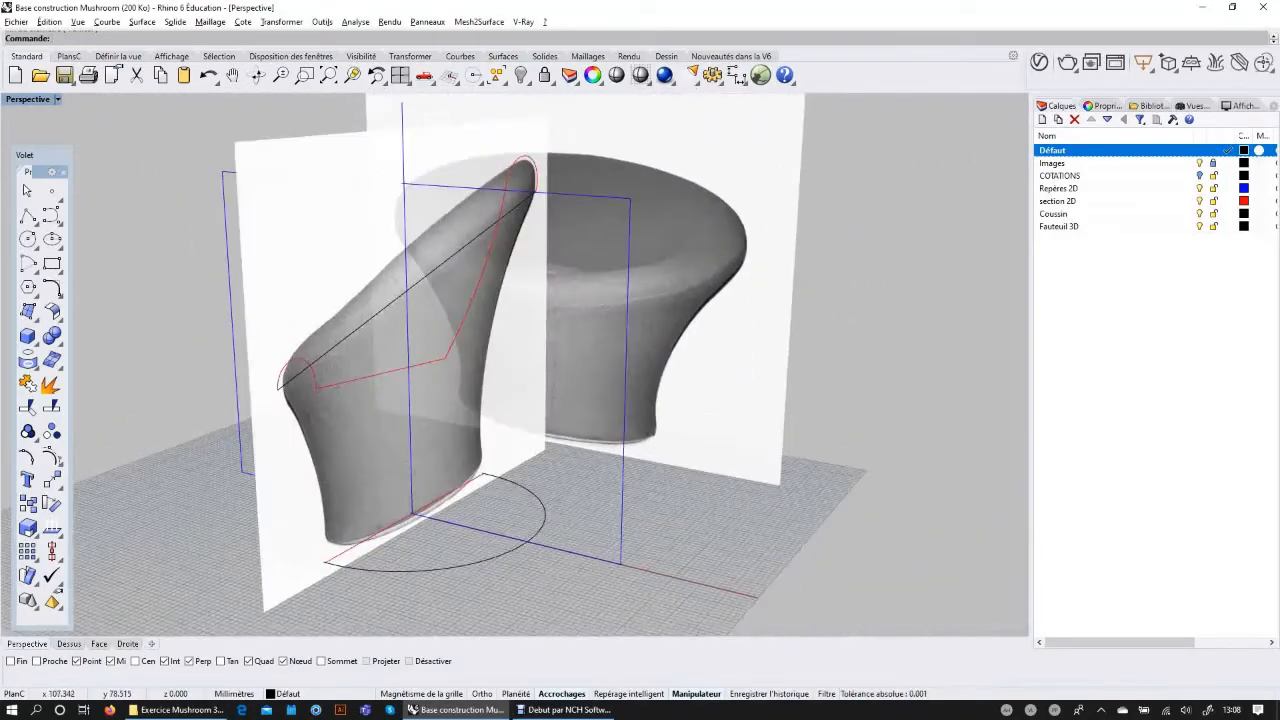
{"action": "left_click", "coordinate": [376, 314]}
{"action": "key", "text": "Delete"}
{"action": "mouse_move", "coordinate": [272, 317]}
{"action": "right_mouse_down"}
{"action": "mouse_move", "coordinate": [480, 322]}
{"action": "mouse_move", "coordinate": [250, 326]}
{"action": "right_mouse_up"}
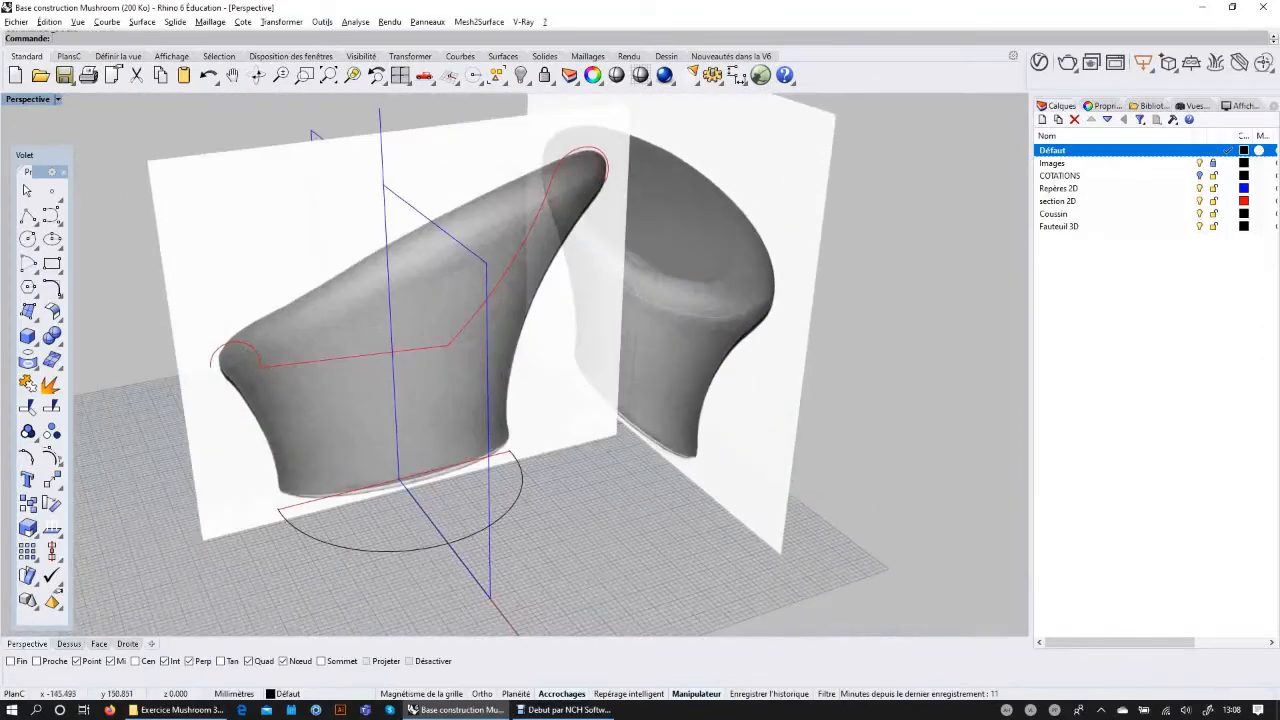
{"action": "right_click_drag", "start_coordinate": [430, 425], "coordinate": [330, 416]}
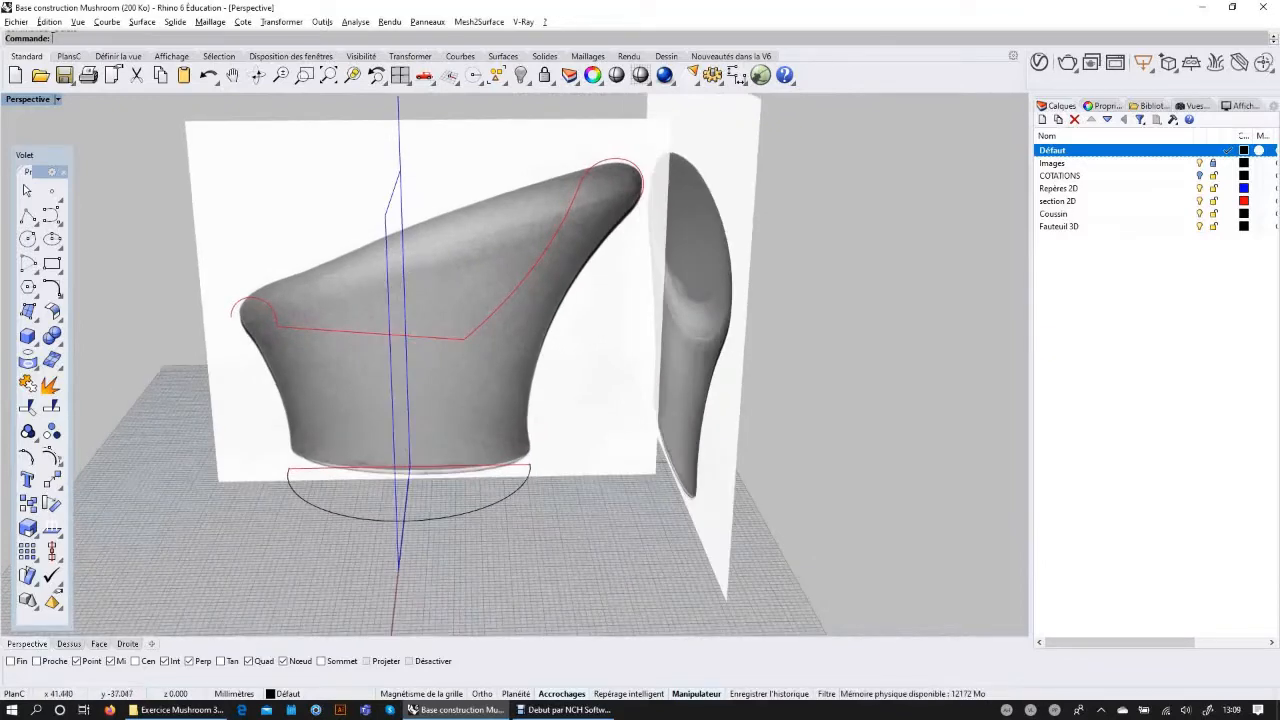
{"action": "right_click_drag", "start_coordinate": [392, 470], "coordinate": [480, 462]}
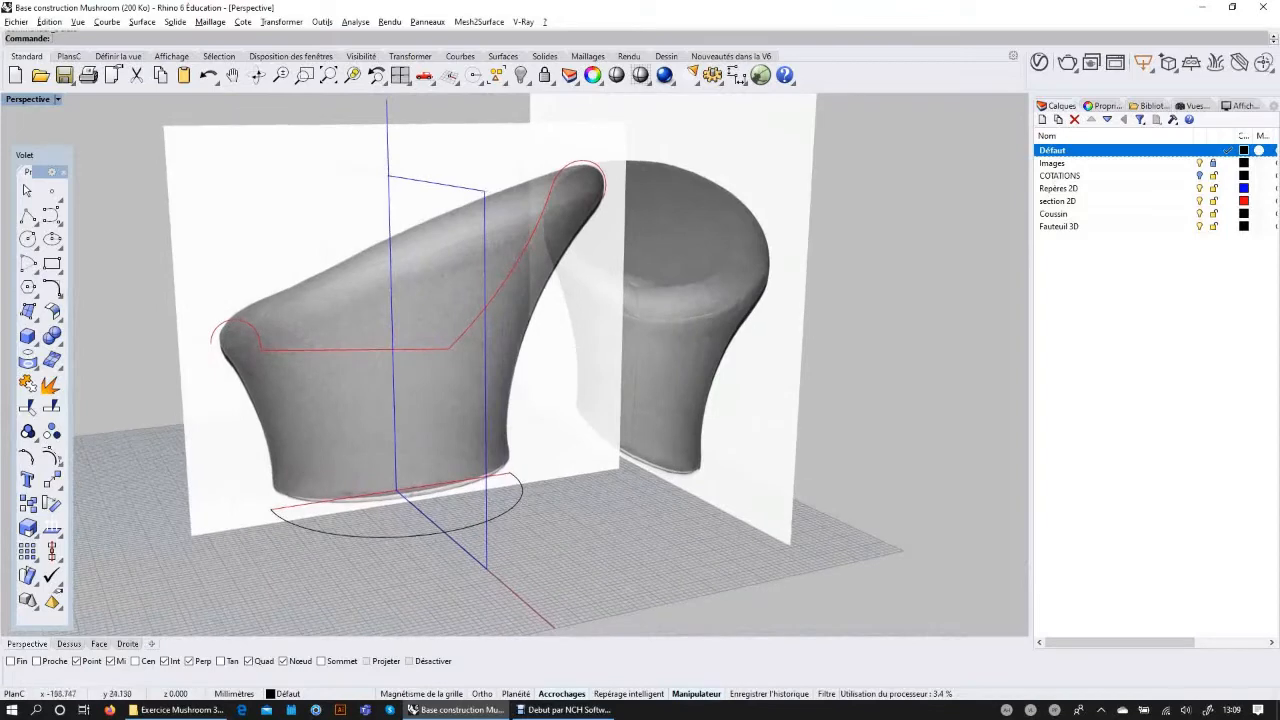
Step: Examine the red section curves and the base circle against the chair images in the perspective view
{"action": "right_click_drag", "start_coordinate": [376, 462], "coordinate": [474, 466]}
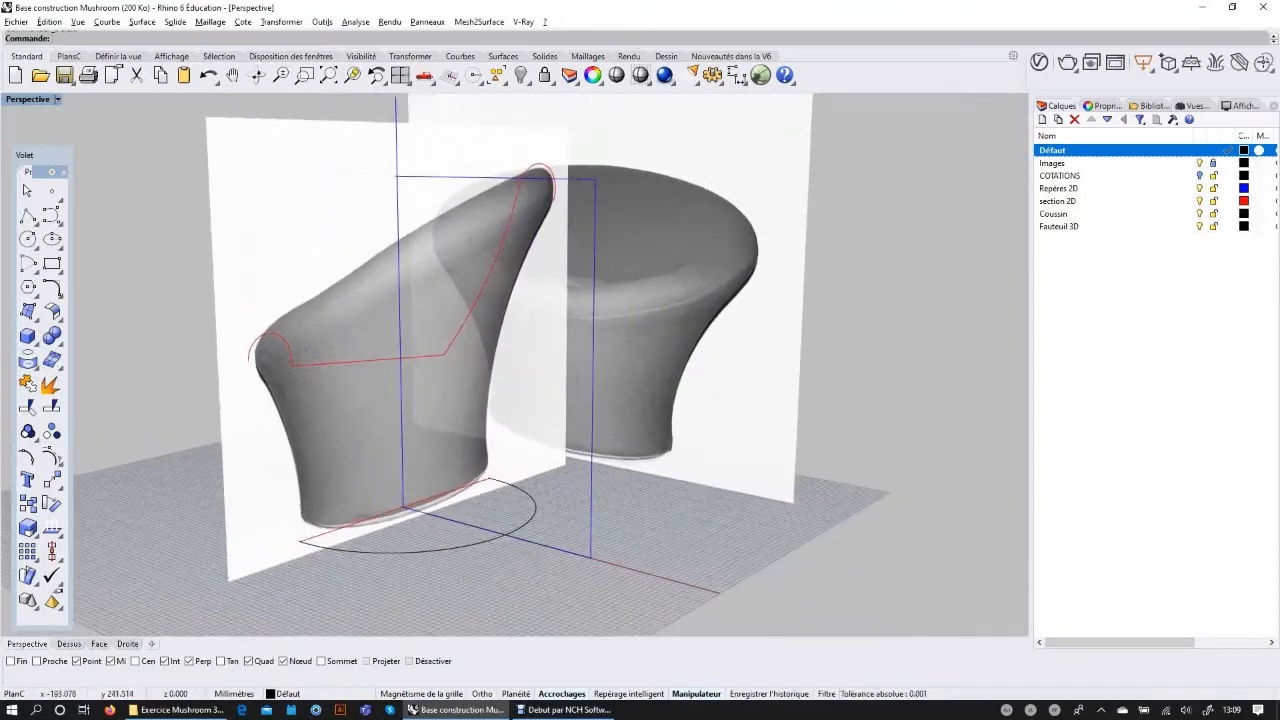
{"action": "left_click", "coordinate": [28, 311]}
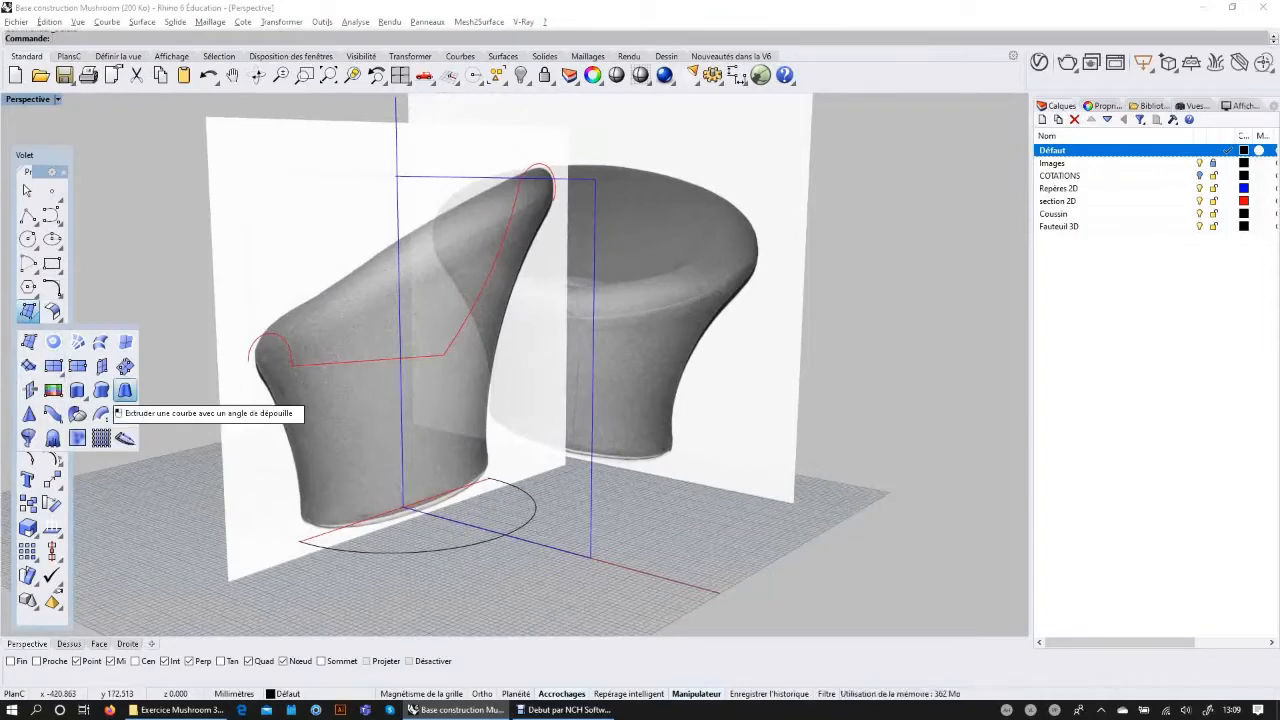
{"action": "right_click_drag", "start_coordinate": [610, 318], "coordinate": [572, 286], "text": "shift"}
{"action": "scroll", "coordinate": [546, 292], "scroll_direction": "down", "scroll_amount": 2}
{"action": "scroll", "coordinate": [559, 310], "scroll_direction": "up", "scroll_amount": 2}
{"action": "scroll", "coordinate": [290, 329], "scroll_direction": "up", "scroll_amount": 4}
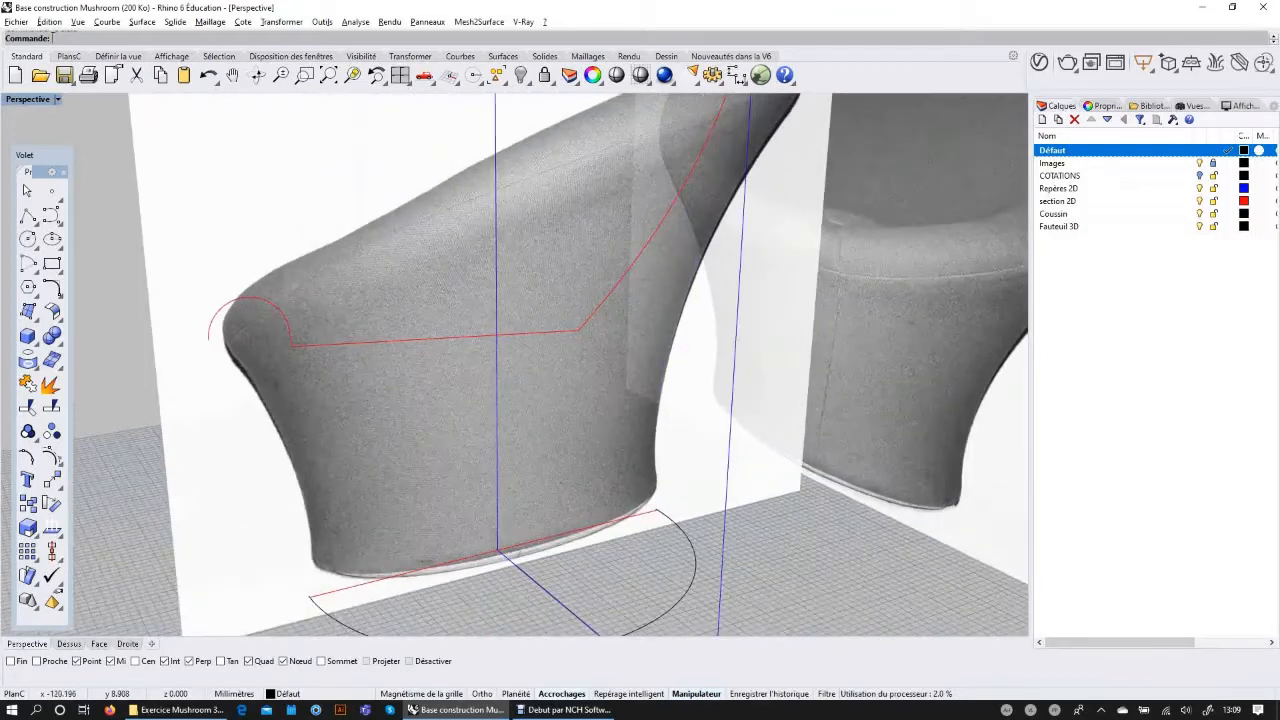
{"action": "right_click_drag", "start_coordinate": [455, 284], "coordinate": [436, 361], "text": "shift"}
{"action": "scroll", "coordinate": [436, 361], "scroll_direction": "down", "scroll_amount": 2}
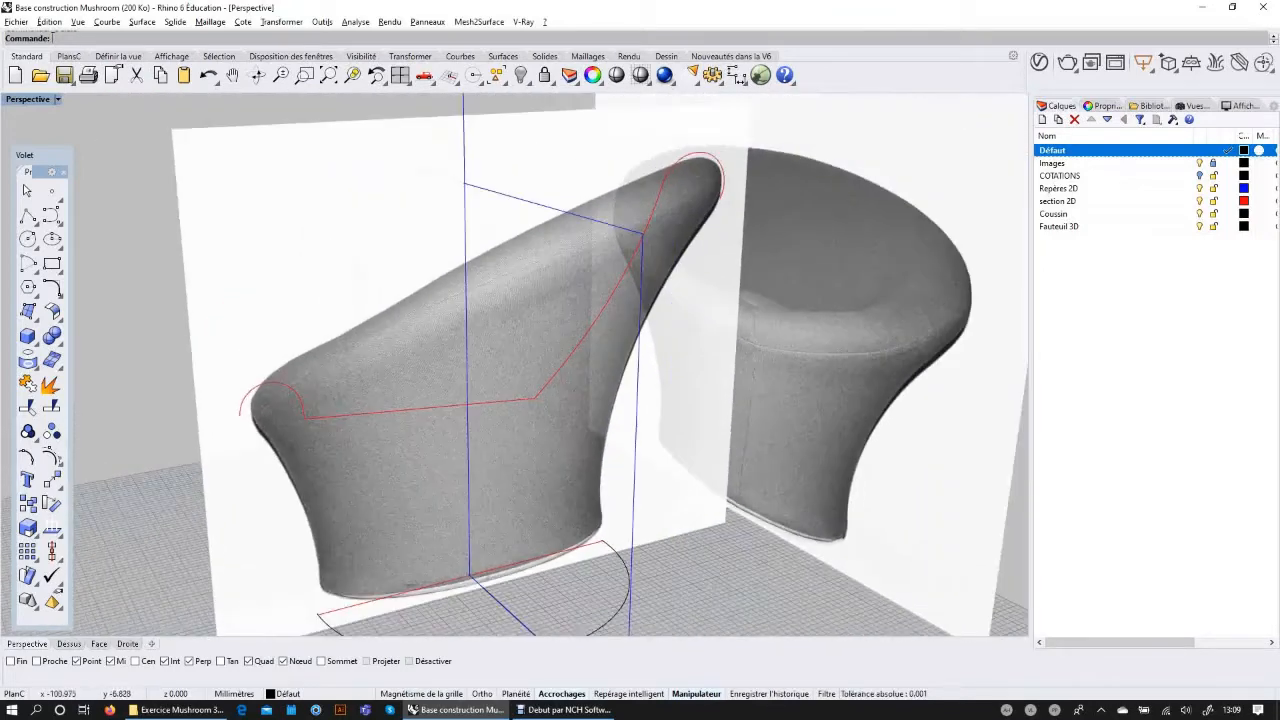
Step: Examine the section's front and back end arcs closely in the right view
{"action": "left_click", "coordinate": [242, 405]}
{"action": "scroll", "coordinate": [239, 415], "scroll_direction": "up", "scroll_amount": 4}
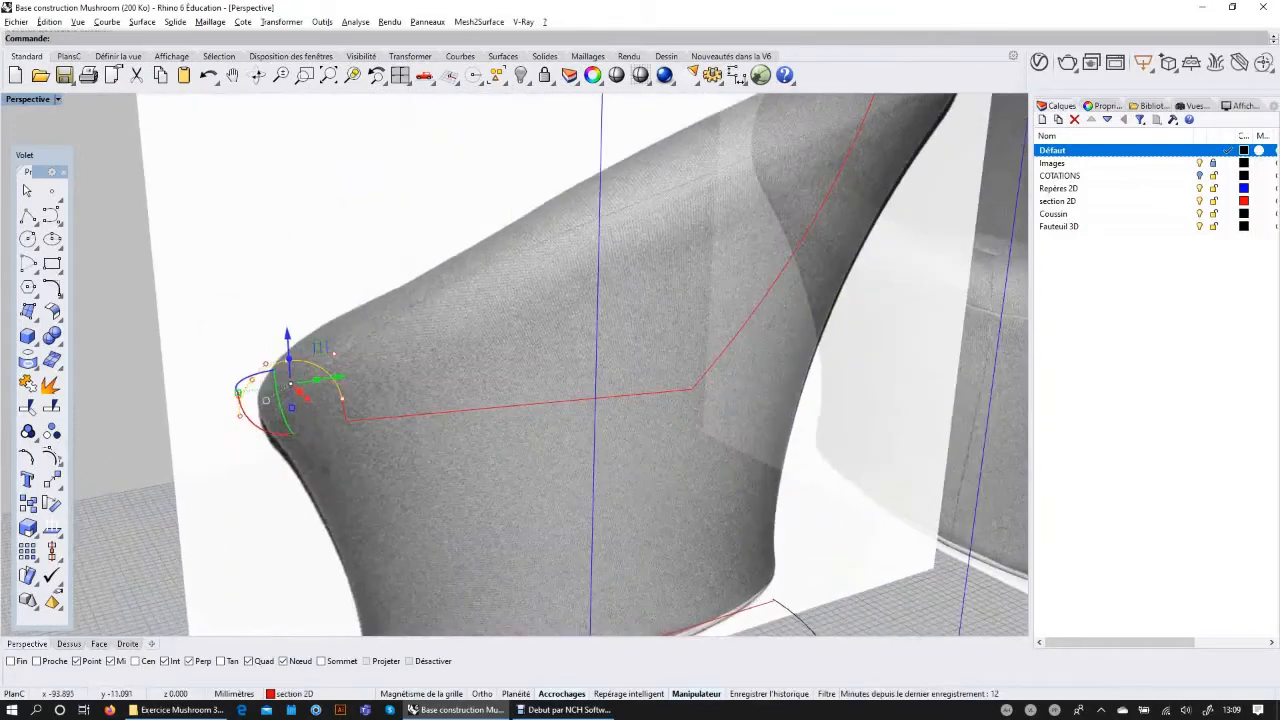
{"action": "key", "text": "ctrl+F3"}
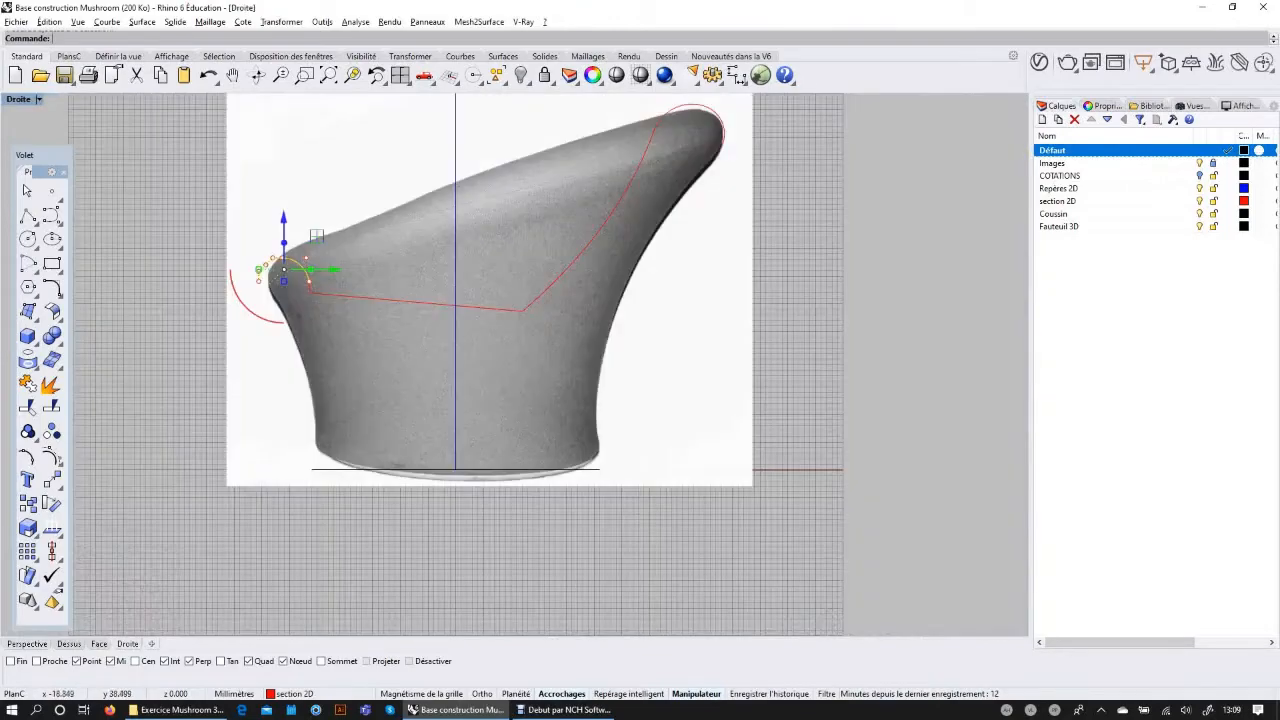
{"action": "scroll", "coordinate": [300, 237], "scroll_direction": "up", "scroll_amount": 5}
{"action": "key", "text": "Escape"}
{"action": "key", "text": "Escape"}
{"action": "scroll", "coordinate": [160, 267], "scroll_direction": "up", "scroll_amount": 4}
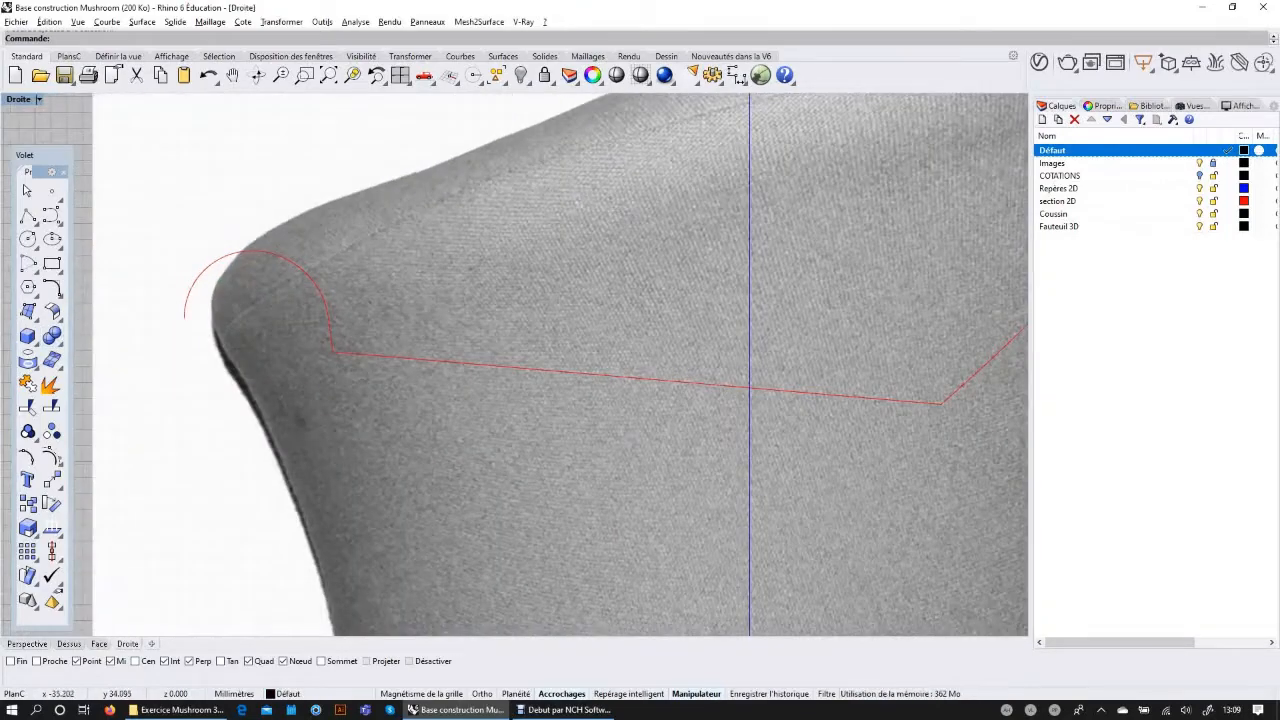
{"action": "scroll", "coordinate": [190, 308], "scroll_direction": "down", "scroll_amount": 5}
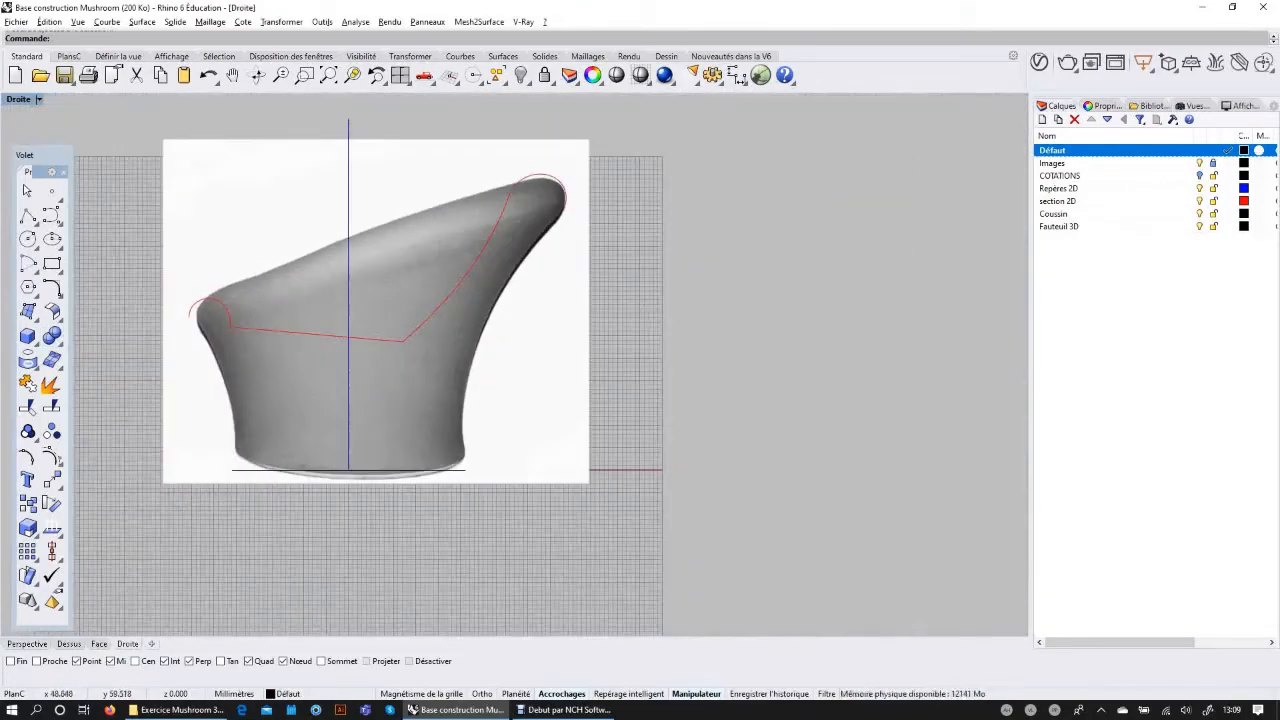
{"action": "left_click", "coordinate": [565, 201]}
{"action": "key", "text": "Escape"}
{"action": "right_click_drag", "start_coordinate": [544, 222], "coordinate": [544, 221]}
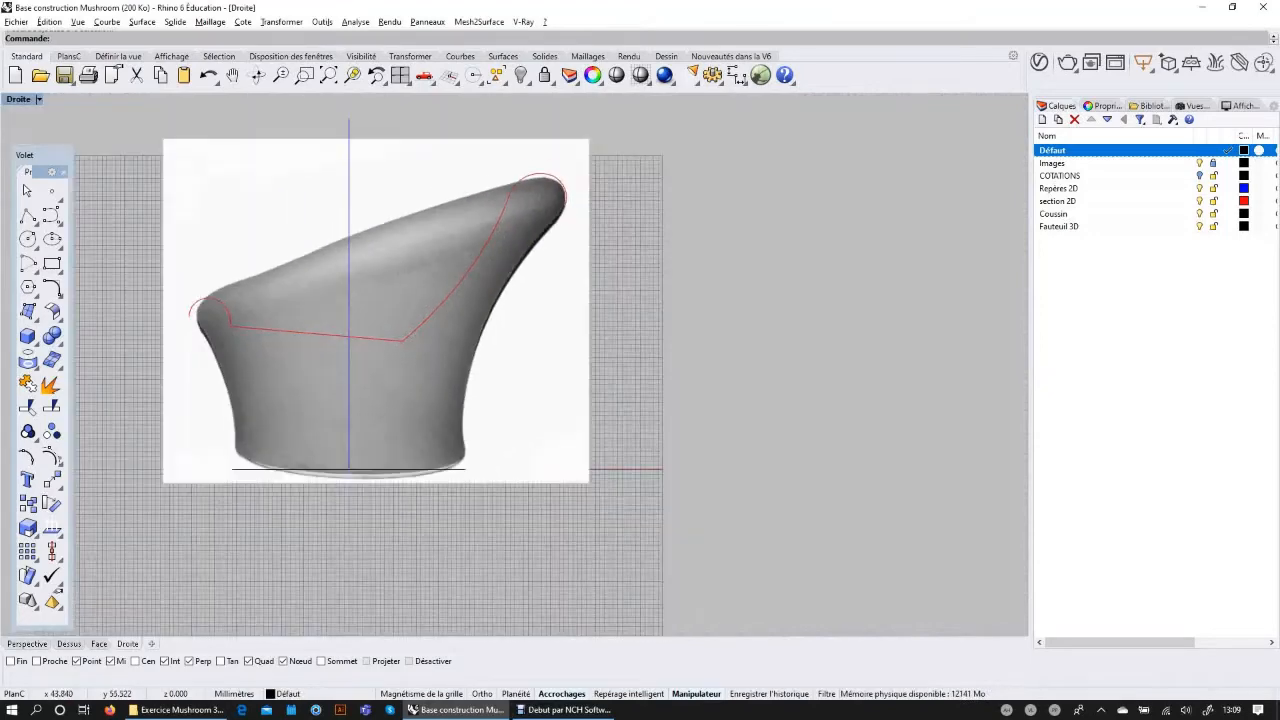
Step: Compare the blue reference frame with the armchair's width in the front view
{"action": "left_click", "coordinate": [27, 643]}
{"action": "right_click_drag", "start_coordinate": [508, 405], "coordinate": [540, 408]}
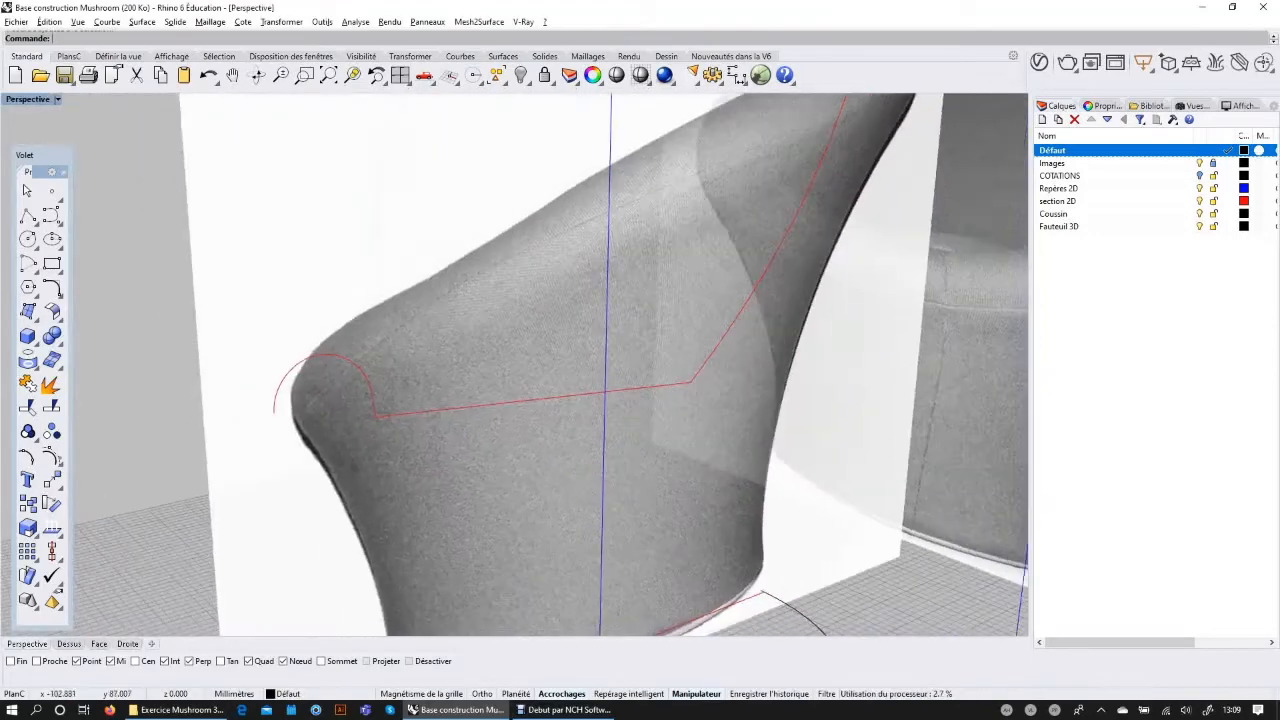
{"action": "left_click", "coordinate": [99, 643]}
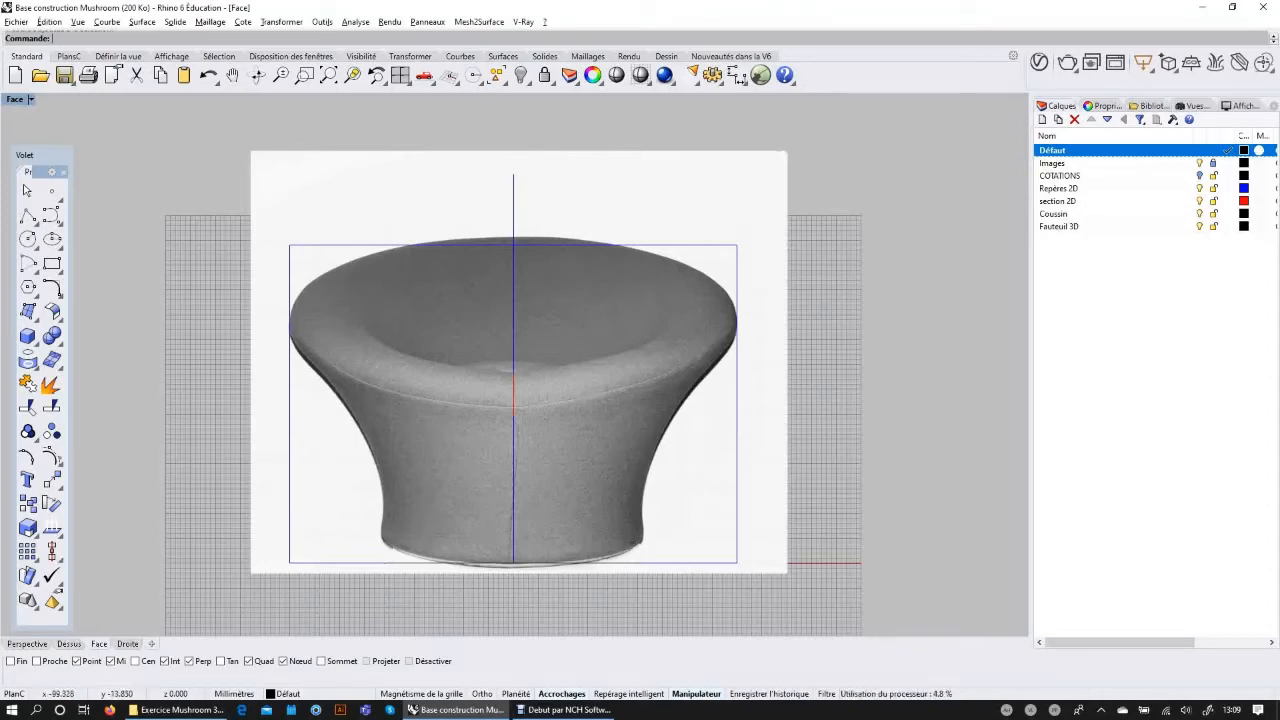
Step: Draw a circle by diameter in the perspective view between the outer ends of the section's front and back arcs
{"action": "left_click", "coordinate": [27, 643]}
{"action": "scroll", "coordinate": [440, 389], "scroll_direction": "down", "scroll_amount": 2}
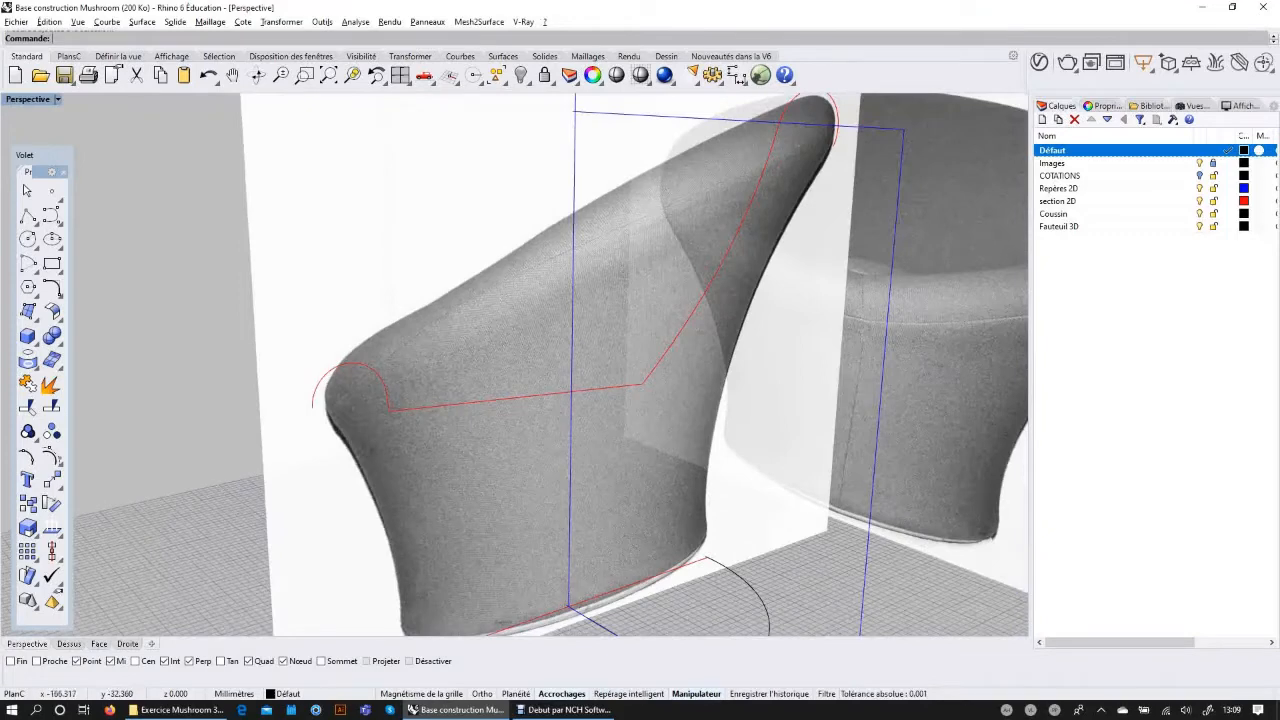
{"action": "left_click", "coordinate": [28, 240]}
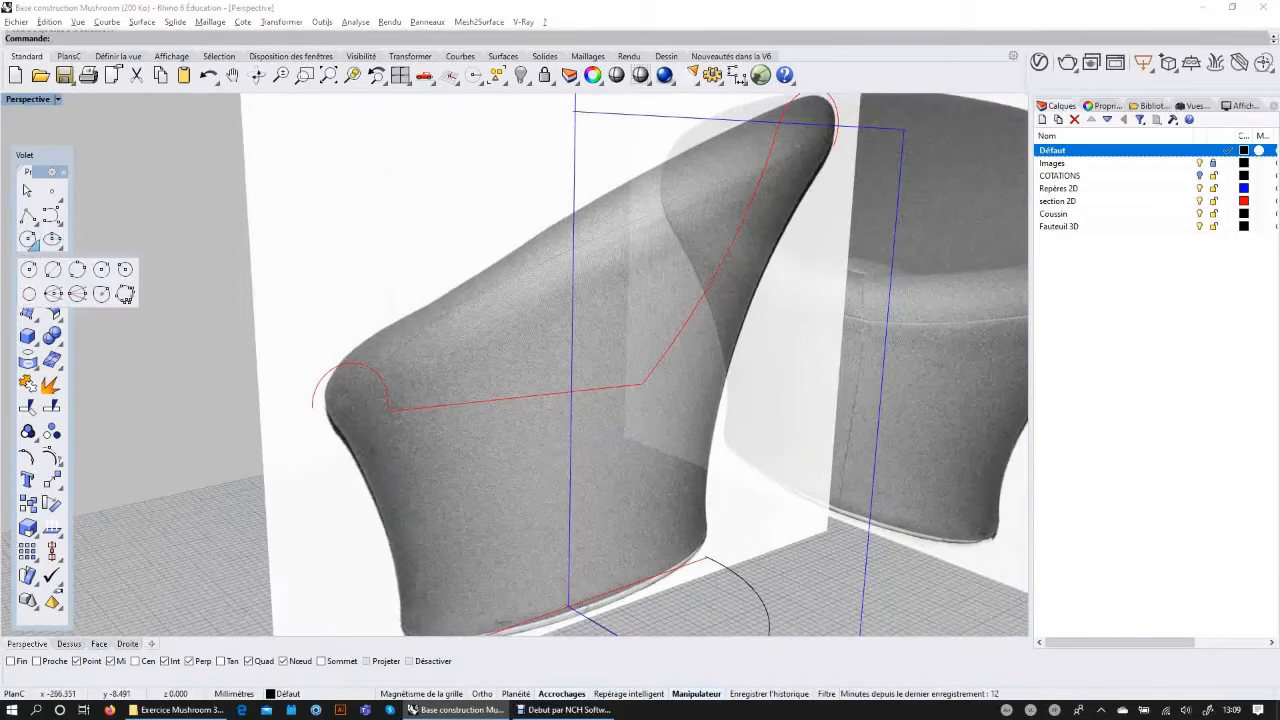
{"action": "left_click", "coordinate": [126, 294]}
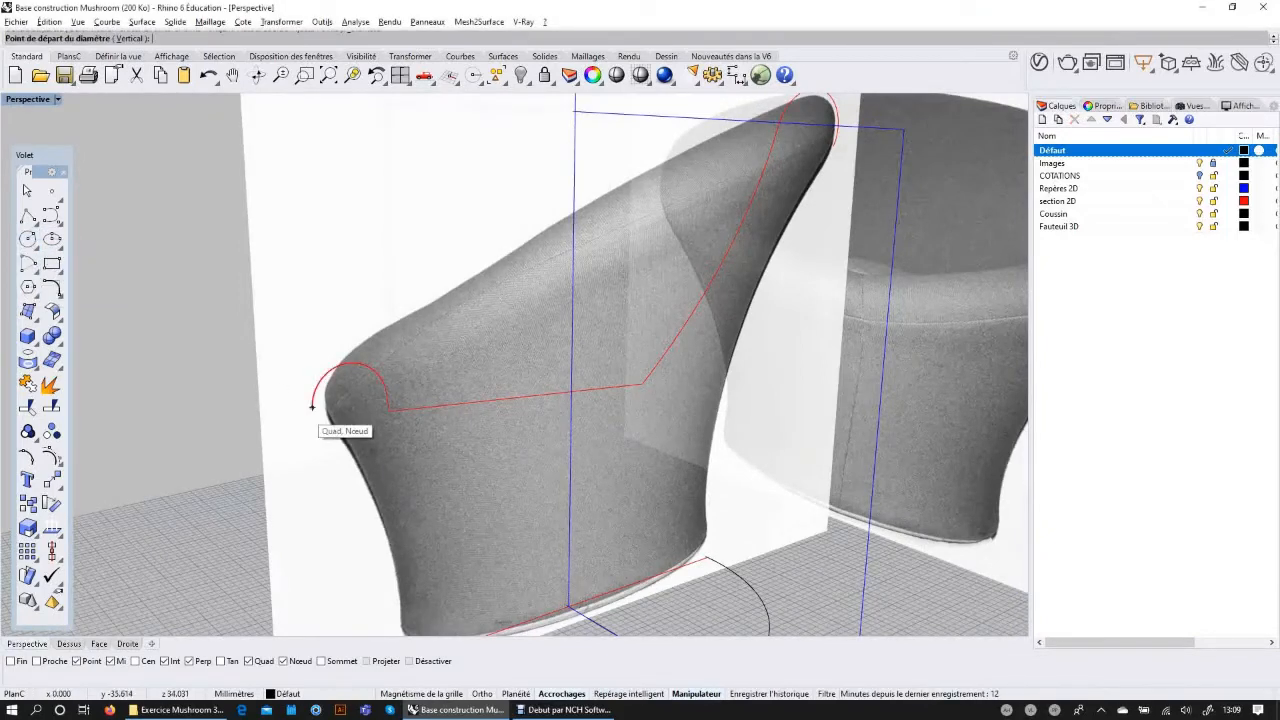
{"action": "left_click", "coordinate": [314, 411]}
{"action": "right_click_drag", "start_coordinate": [343, 411], "coordinate": [288, 525]}
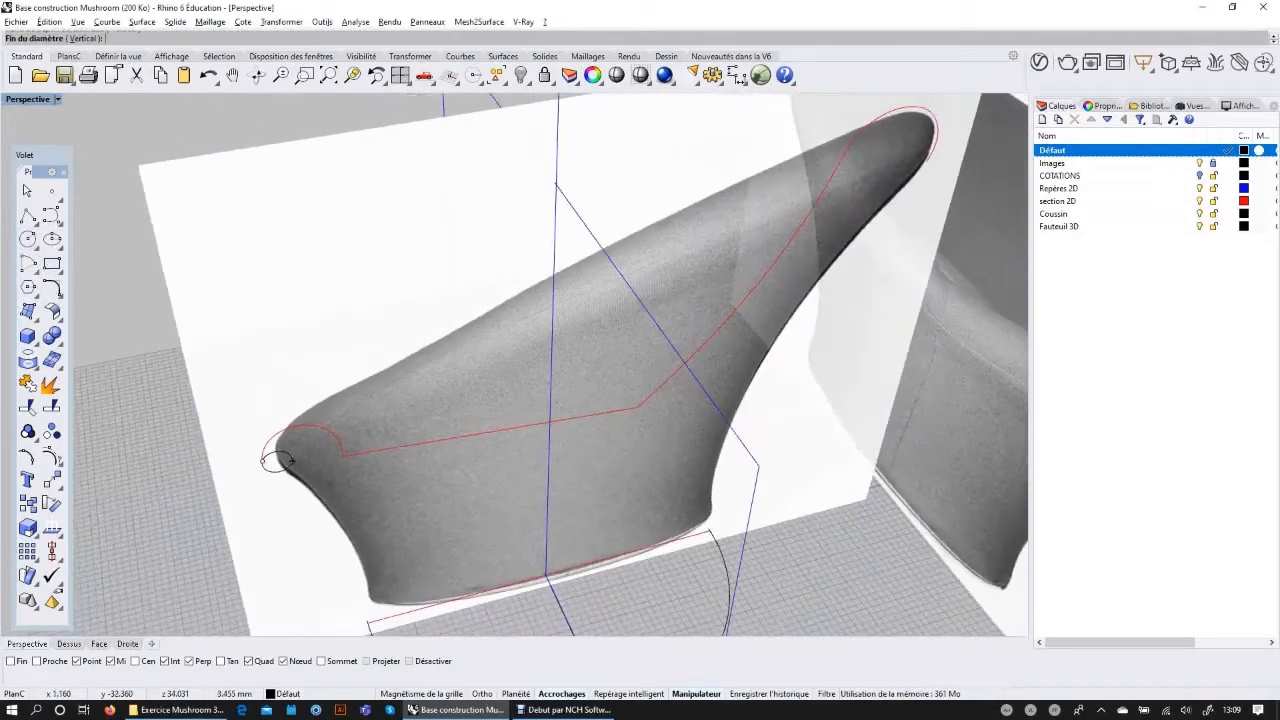
{"action": "left_click", "coordinate": [928, 161]}
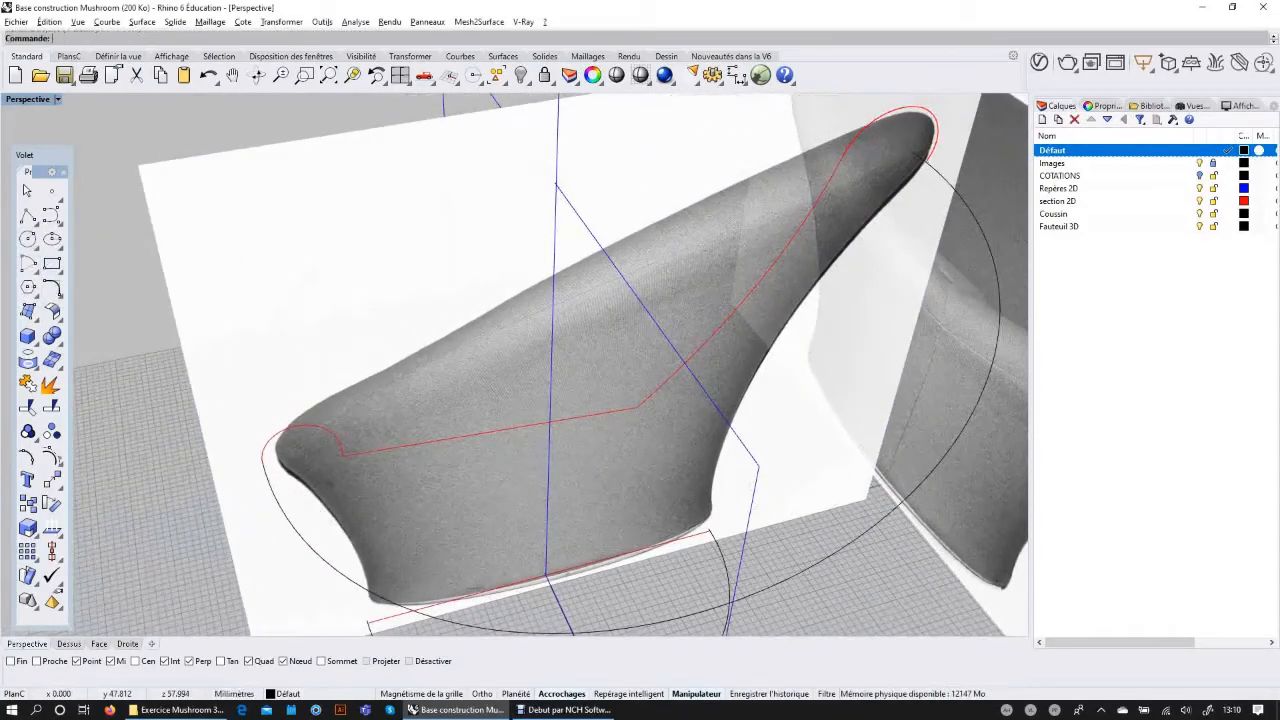
Step: Check the new rim circle against the base circle in the top view, and deselect it in the right view
{"action": "left_click", "coordinate": [69, 643]}
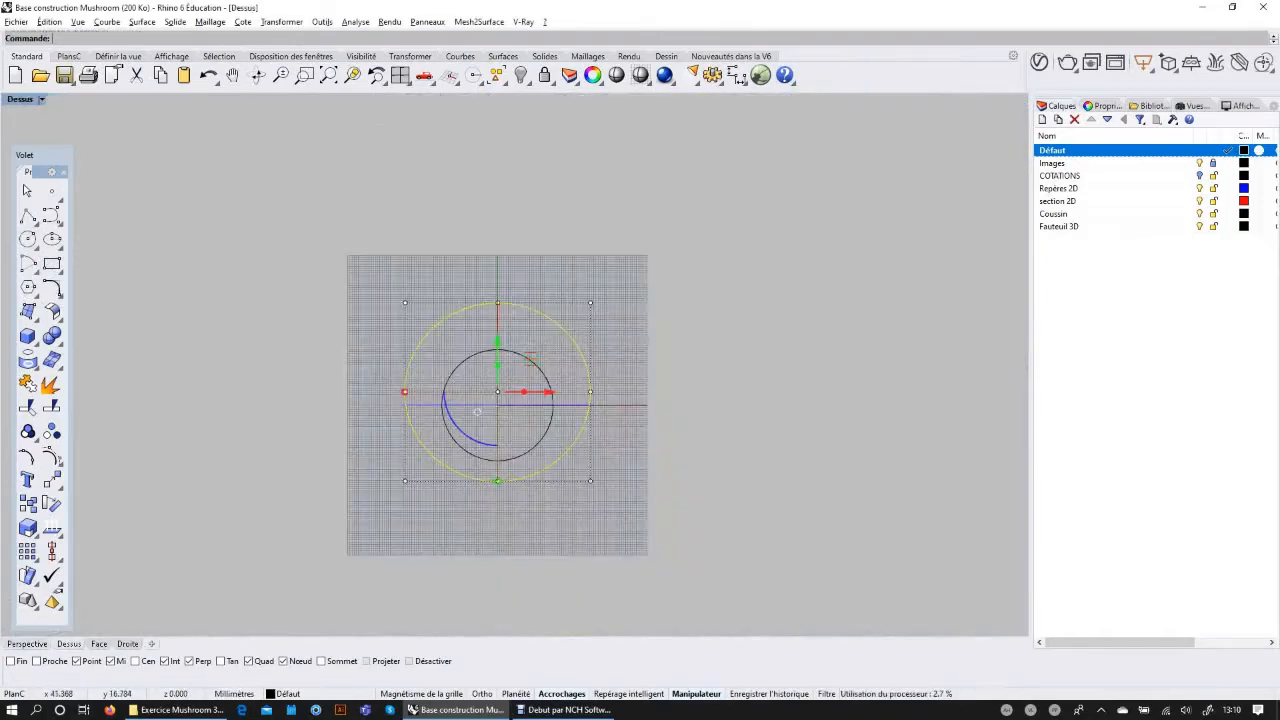
{"action": "scroll", "coordinate": [474, 374], "scroll_direction": "up", "scroll_amount": 6}
{"action": "scroll", "coordinate": [671, 334], "scroll_direction": "up", "scroll_amount": 4}
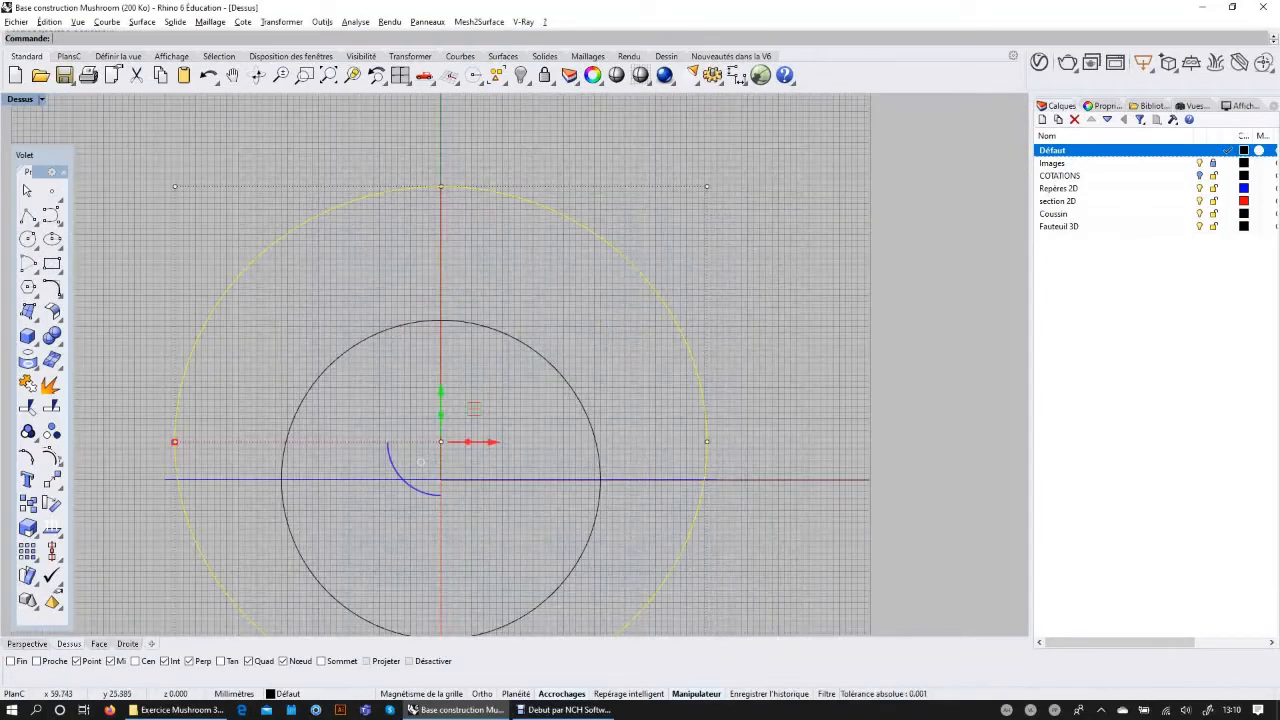
{"action": "left_click", "coordinate": [127, 643]}
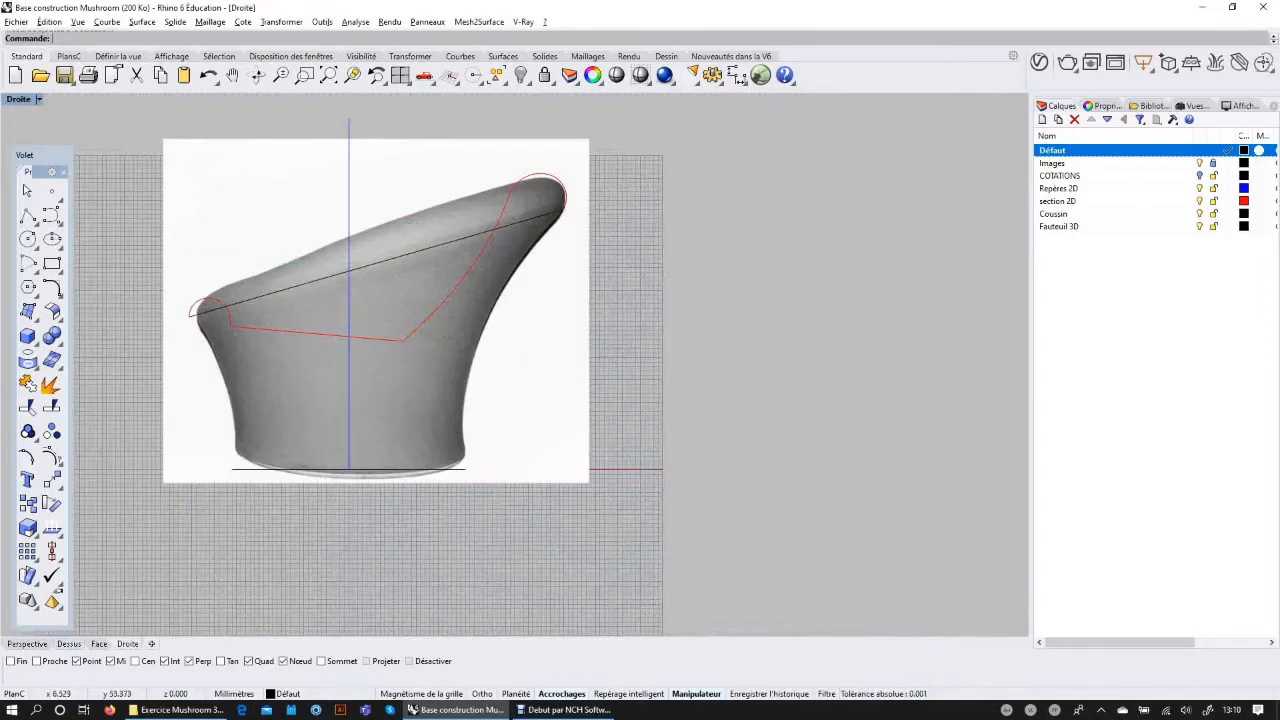
{"action": "scroll", "coordinate": [378, 229], "scroll_direction": "up", "scroll_amount": 4}
{"action": "key", "text": "Escape"}
{"action": "scroll", "coordinate": [560, 345], "scroll_direction": "down", "scroll_amount": 4}
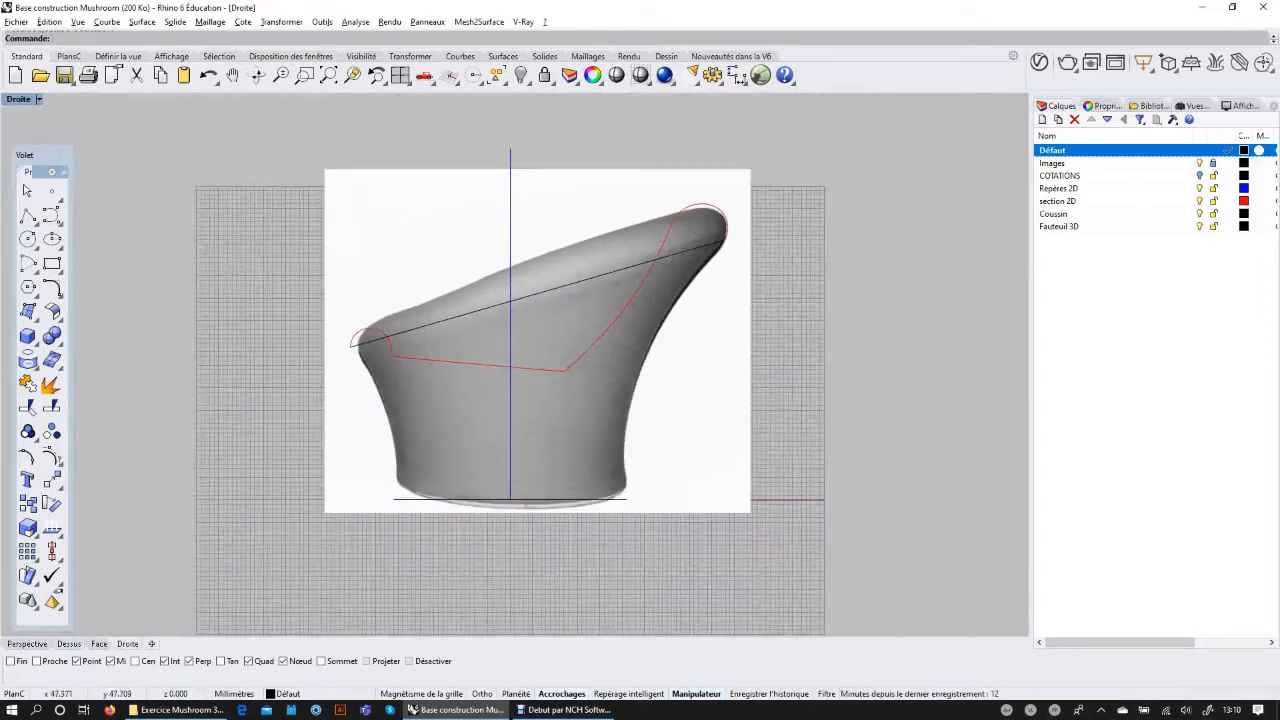
Step: Examine the slope of the rim circle over the chair image in the right view
{"action": "scroll", "coordinate": [326, 365], "scroll_direction": "up", "scroll_amount": 3}
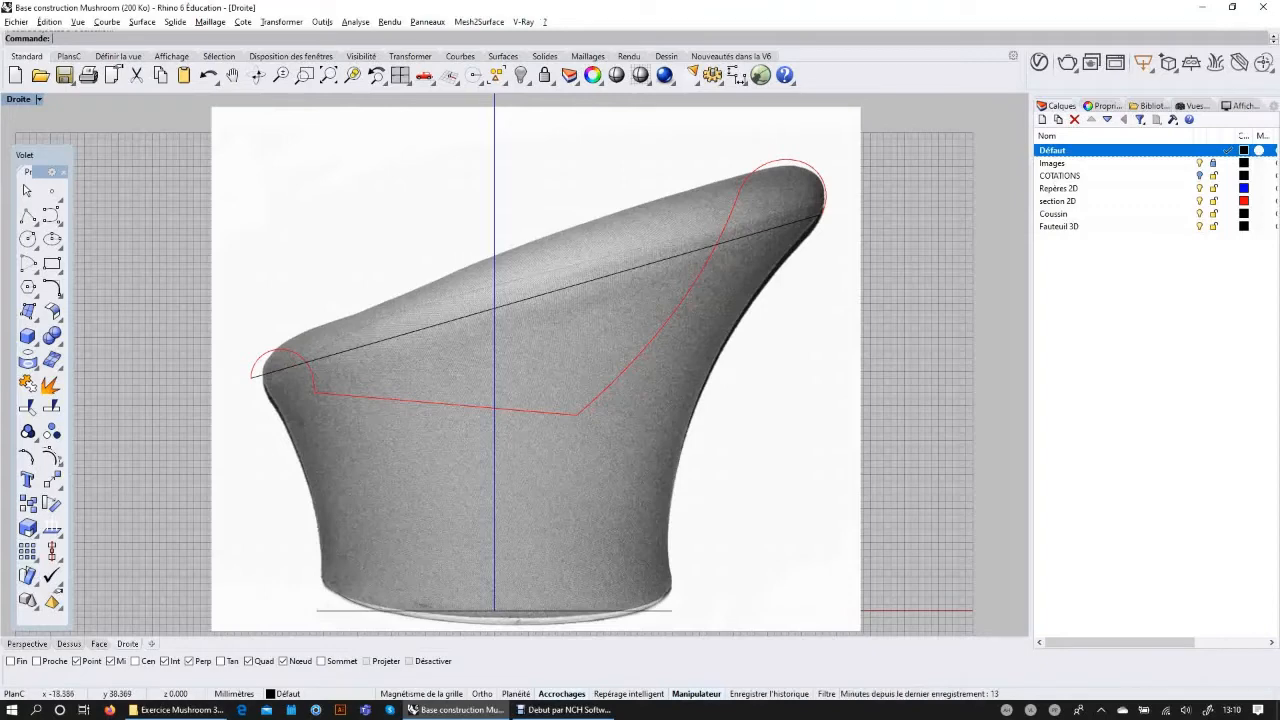
{"action": "left_click", "coordinate": [368, 345]}
{"action": "key", "text": "Escape"}
{"action": "scroll", "coordinate": [911, 268], "scroll_direction": "down", "scroll_amount": 2}
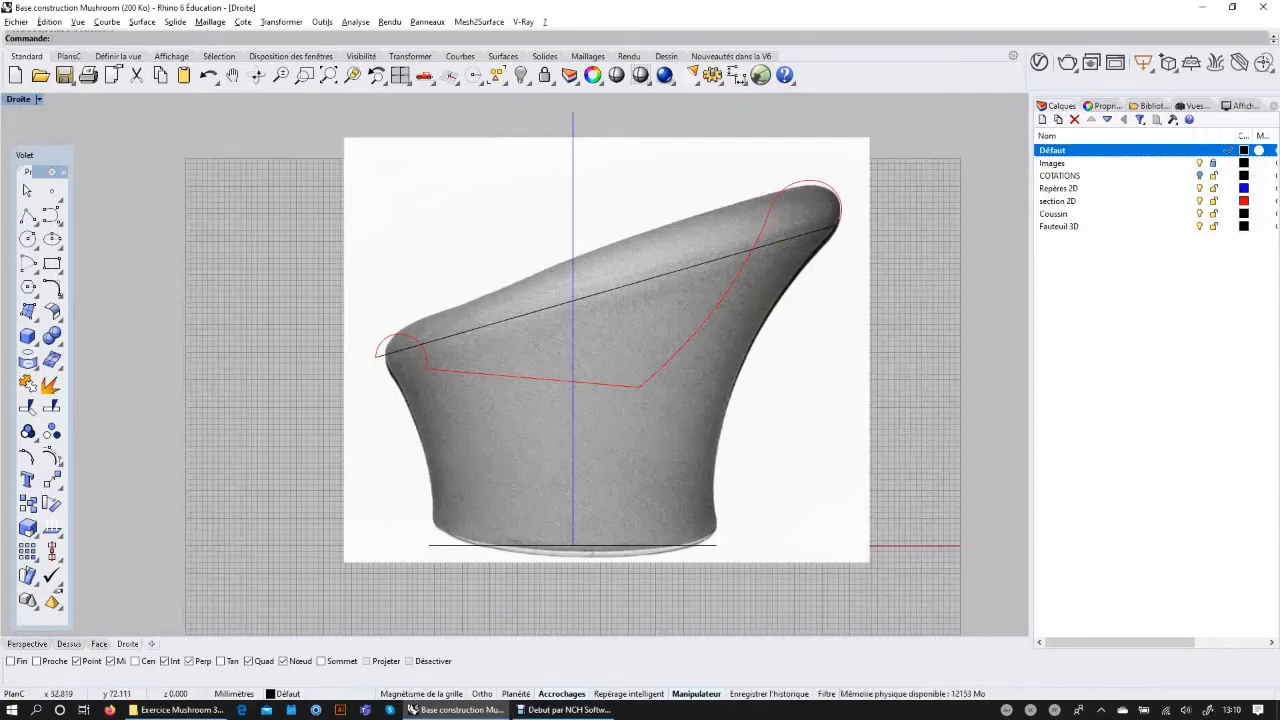
{"action": "scroll", "coordinate": [855, 143], "scroll_direction": "up", "scroll_amount": 2}
{"action": "scroll", "coordinate": [323, 189], "scroll_direction": "down", "scroll_amount": 1}
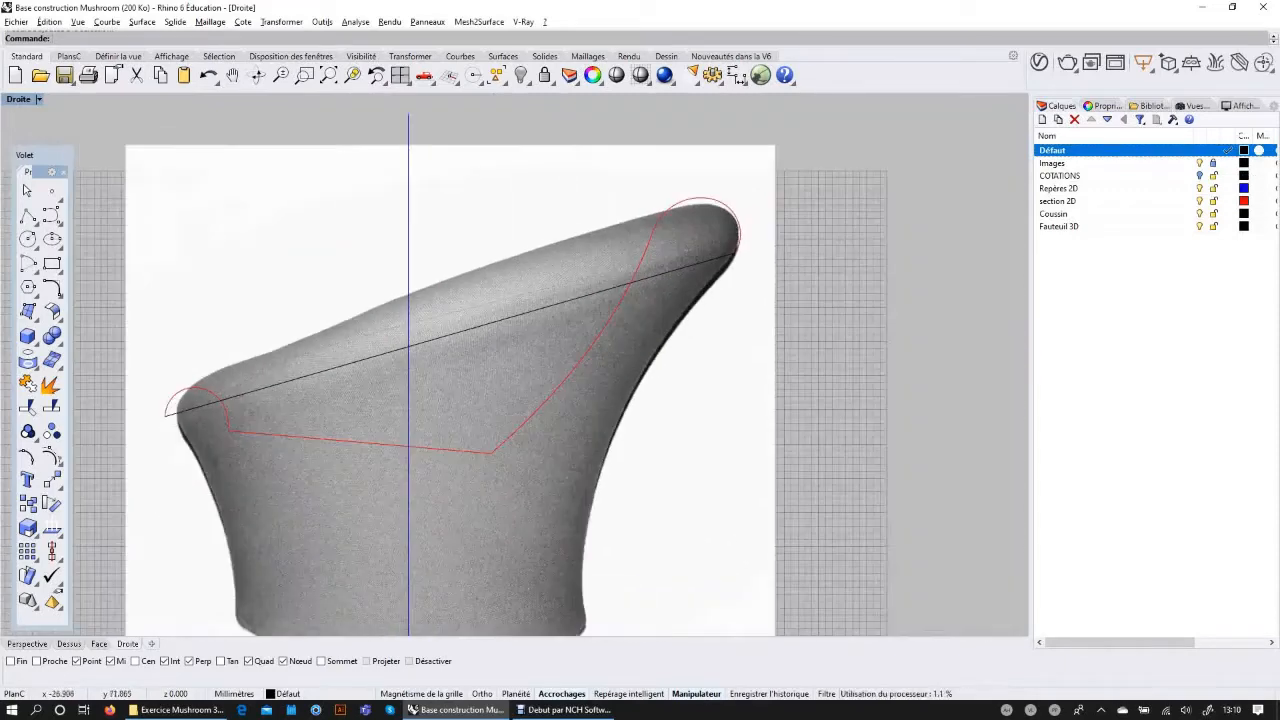
{"action": "right_click_drag", "start_coordinate": [669, 338], "coordinate": [694, 300]}
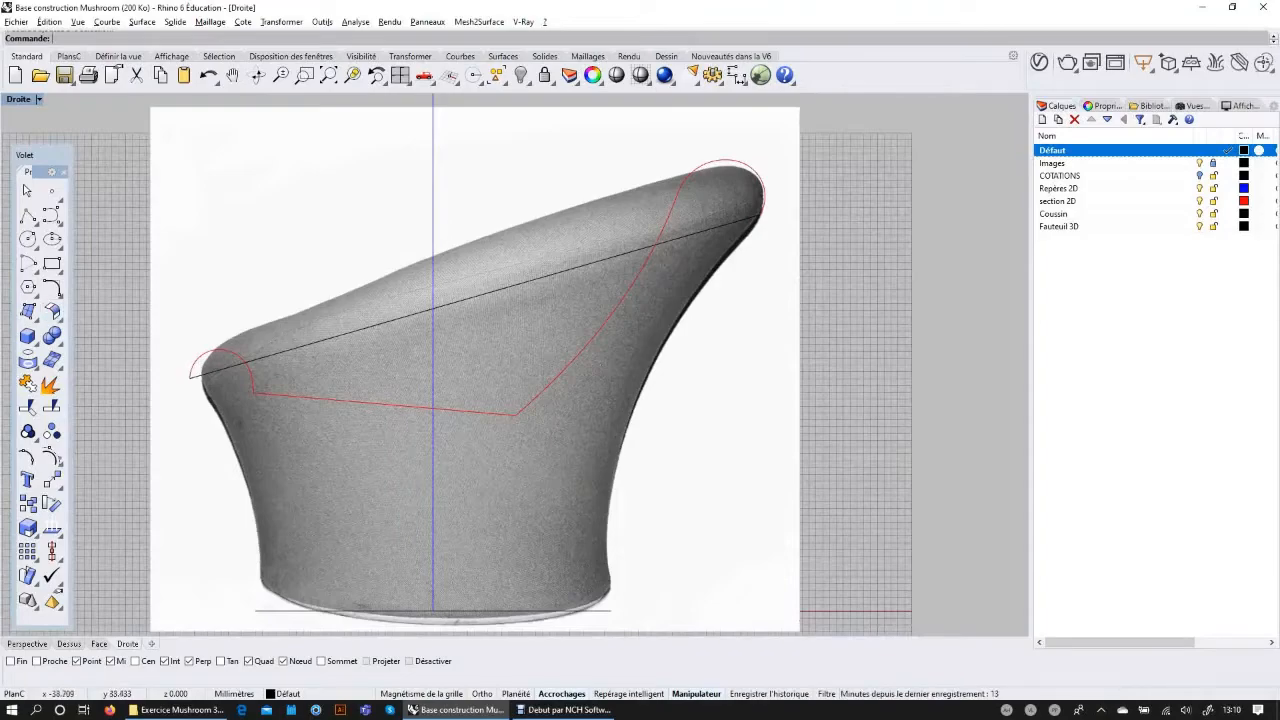
Step: Inspect the tilted rim circle together with the base circle and section from several angles in perspective
{"action": "left_click", "coordinate": [27, 643]}
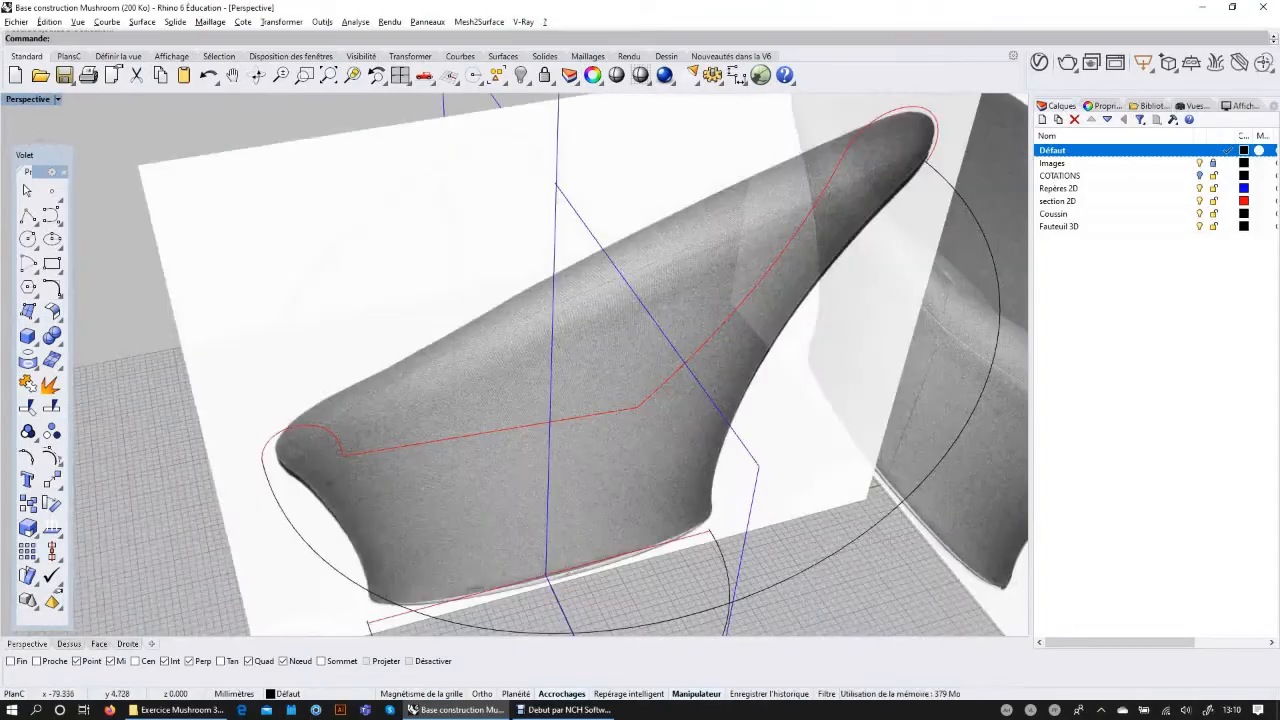
{"action": "scroll", "coordinate": [450, 310], "scroll_direction": "down", "scroll_amount": 4}
{"action": "right_click_drag", "start_coordinate": [450, 310], "coordinate": [480, 310]}
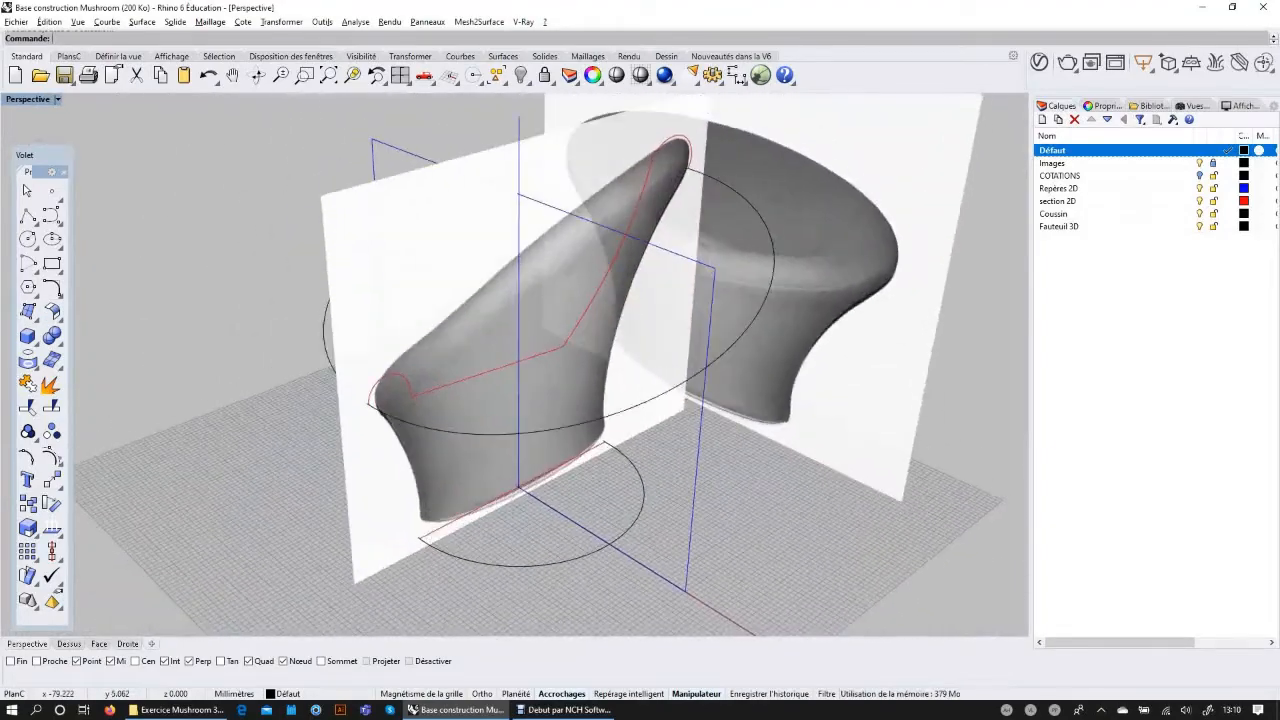
{"action": "right_click_drag", "start_coordinate": [590, 310], "coordinate": [420, 315]}
{"action": "scroll", "coordinate": [420, 315], "scroll_direction": "up", "scroll_amount": 6}
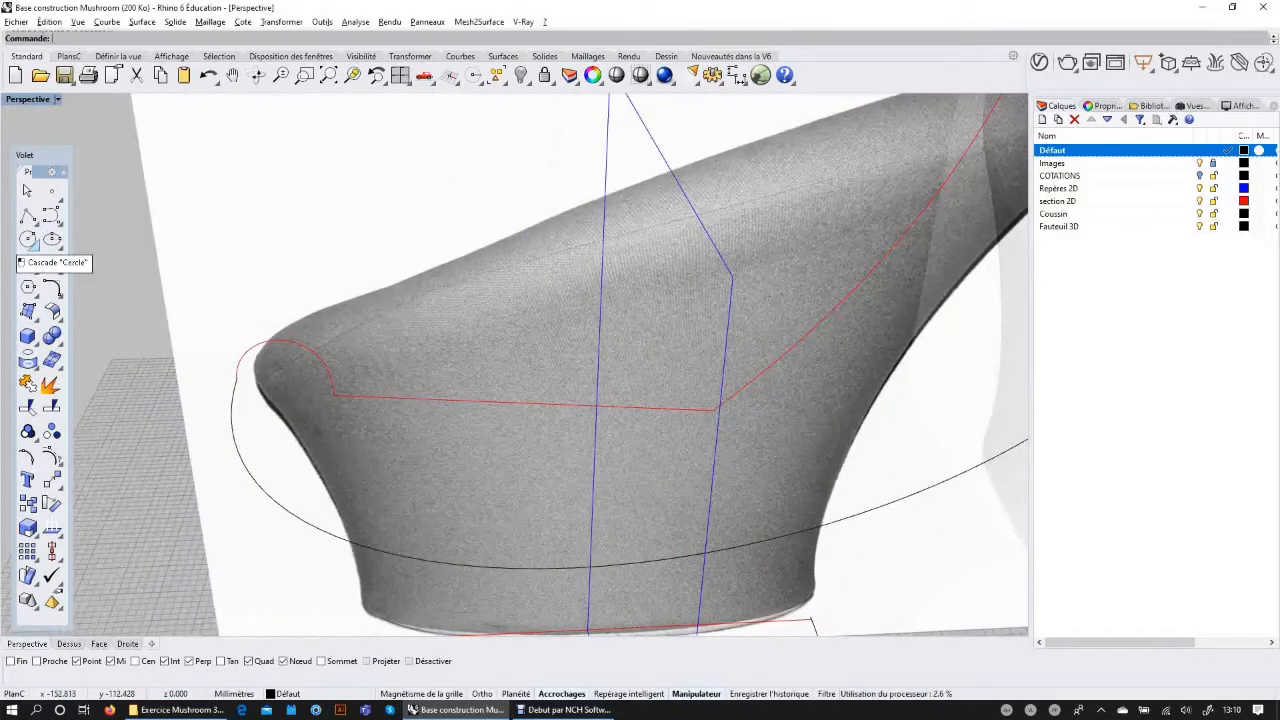
Step: Draw a circle by diameter in the perspective view between the front and rear ends of the section's seat line
{"action": "left_click", "coordinate": [30, 243]}
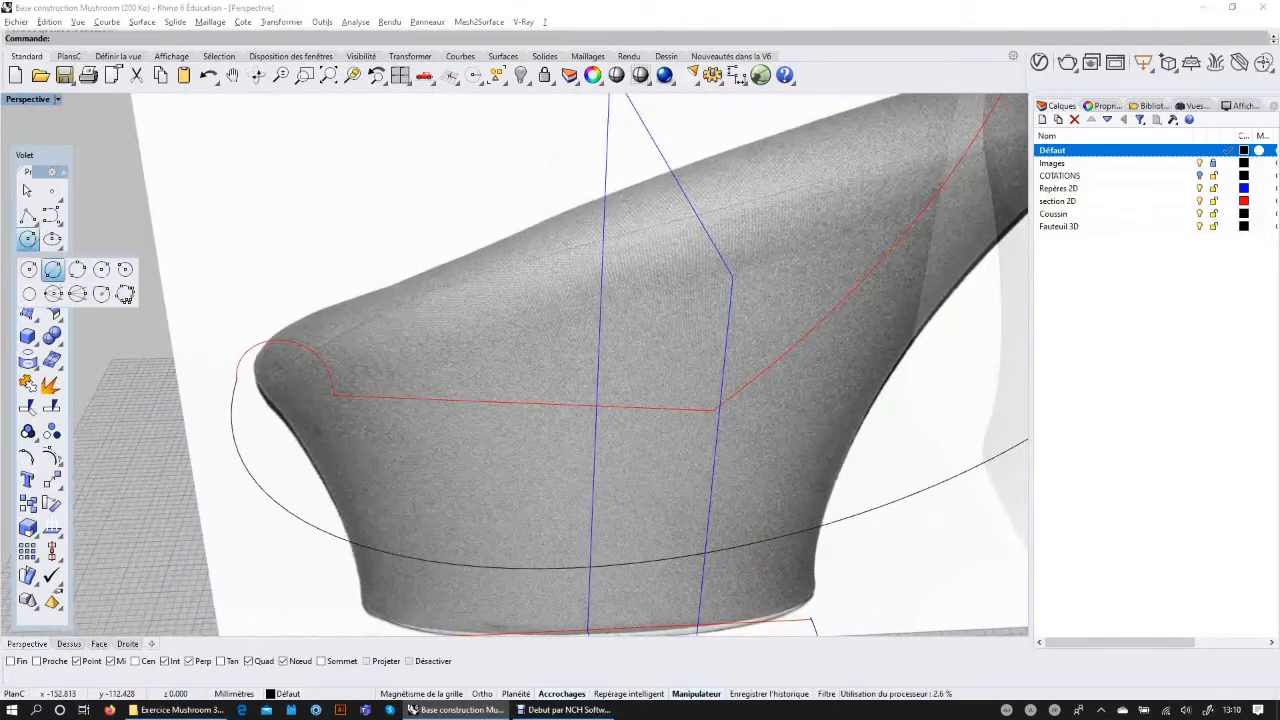
{"action": "left_click", "coordinate": [52, 269]}
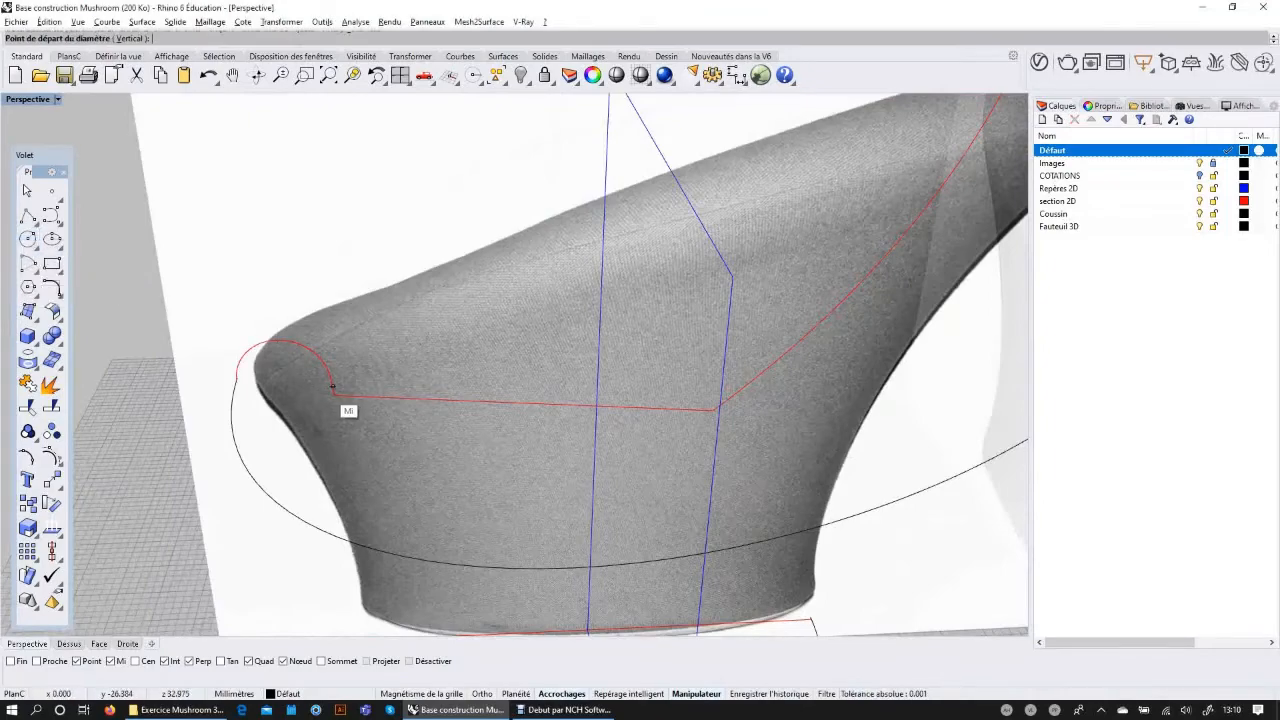
{"action": "scroll", "coordinate": [332, 387], "scroll_direction": "up", "scroll_amount": 3}
{"action": "scroll", "coordinate": [330, 392], "scroll_direction": "up", "scroll_amount": 2}
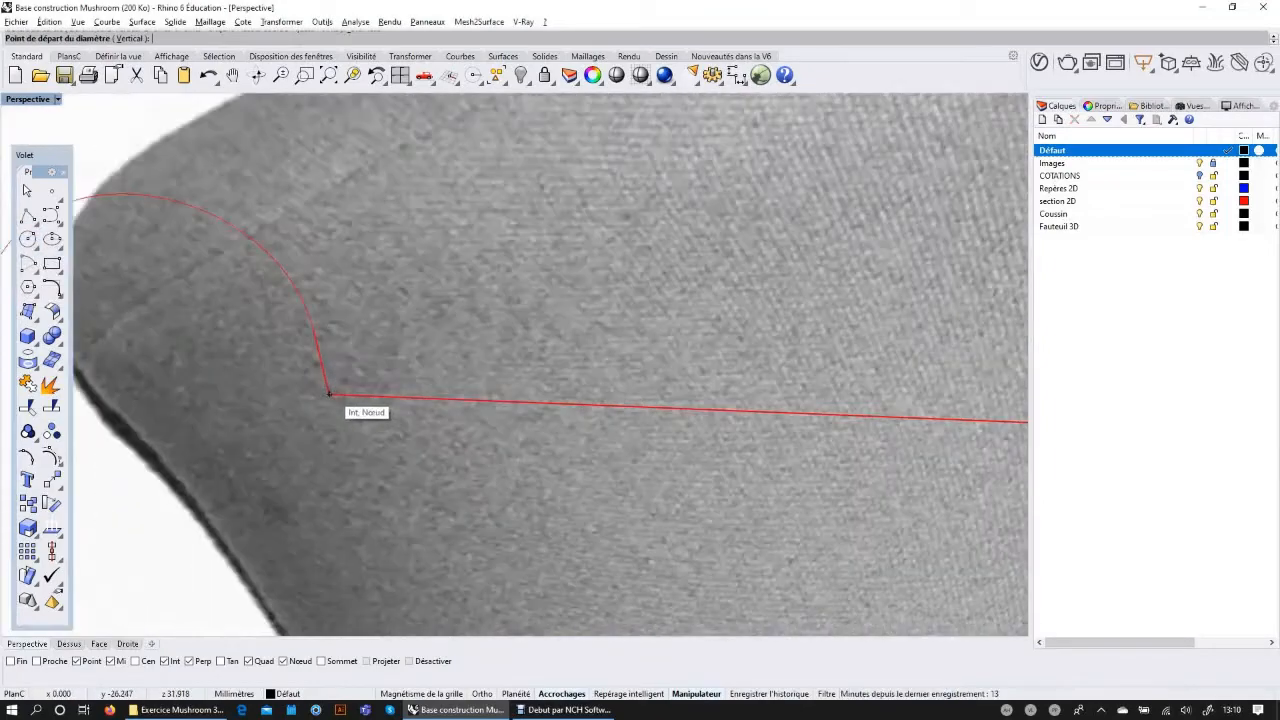
{"action": "scroll", "coordinate": [329, 393], "scroll_direction": "down", "scroll_amount": 5}
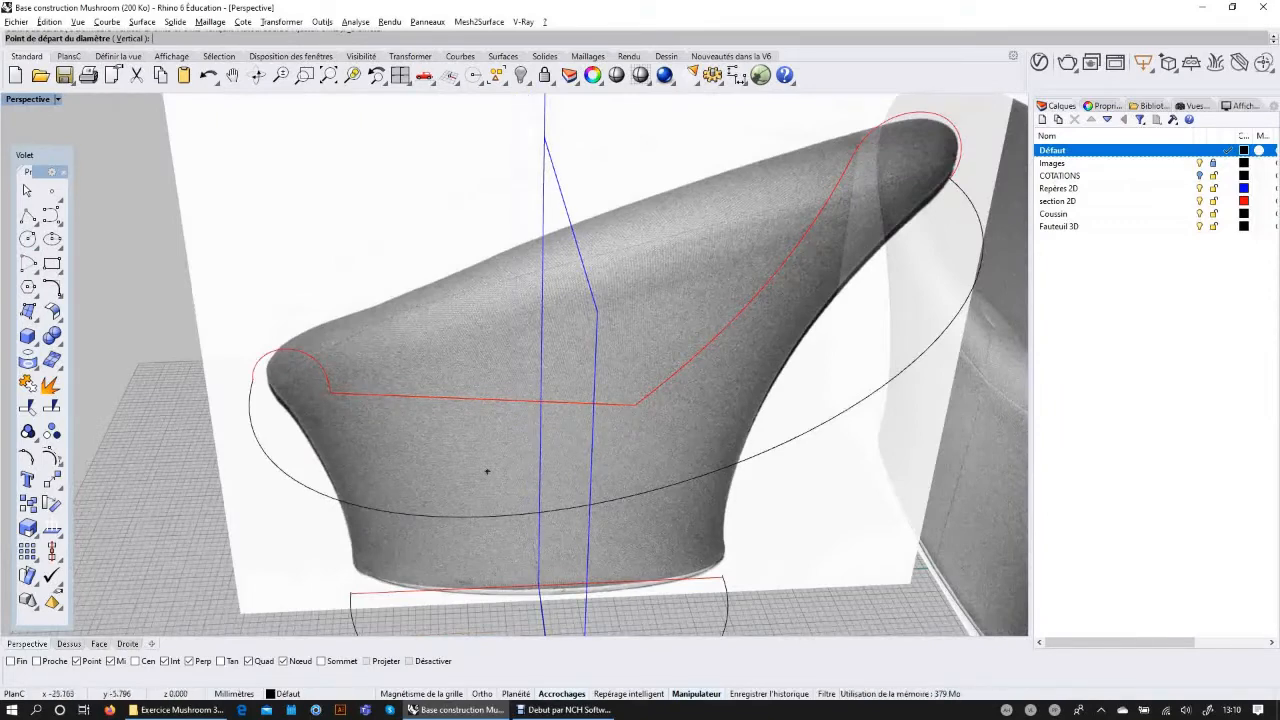
{"action": "left_click", "coordinate": [127, 643]}
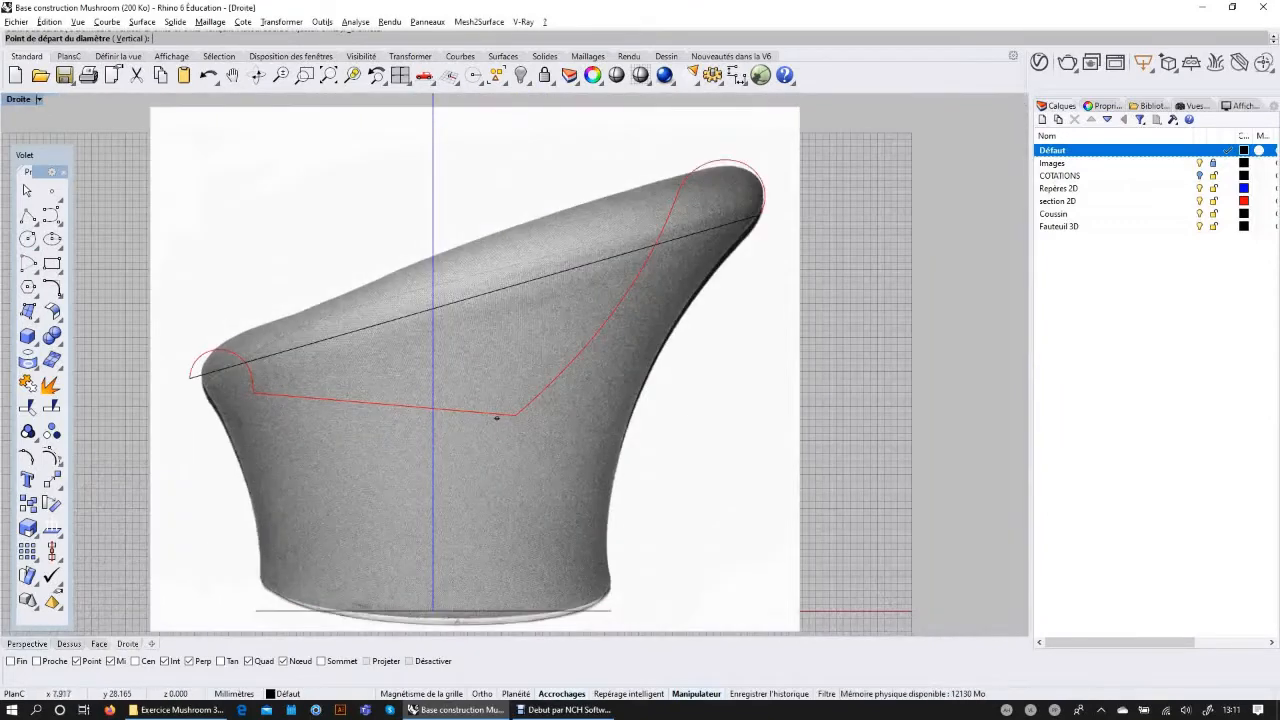
{"action": "left_click", "coordinate": [27, 643]}
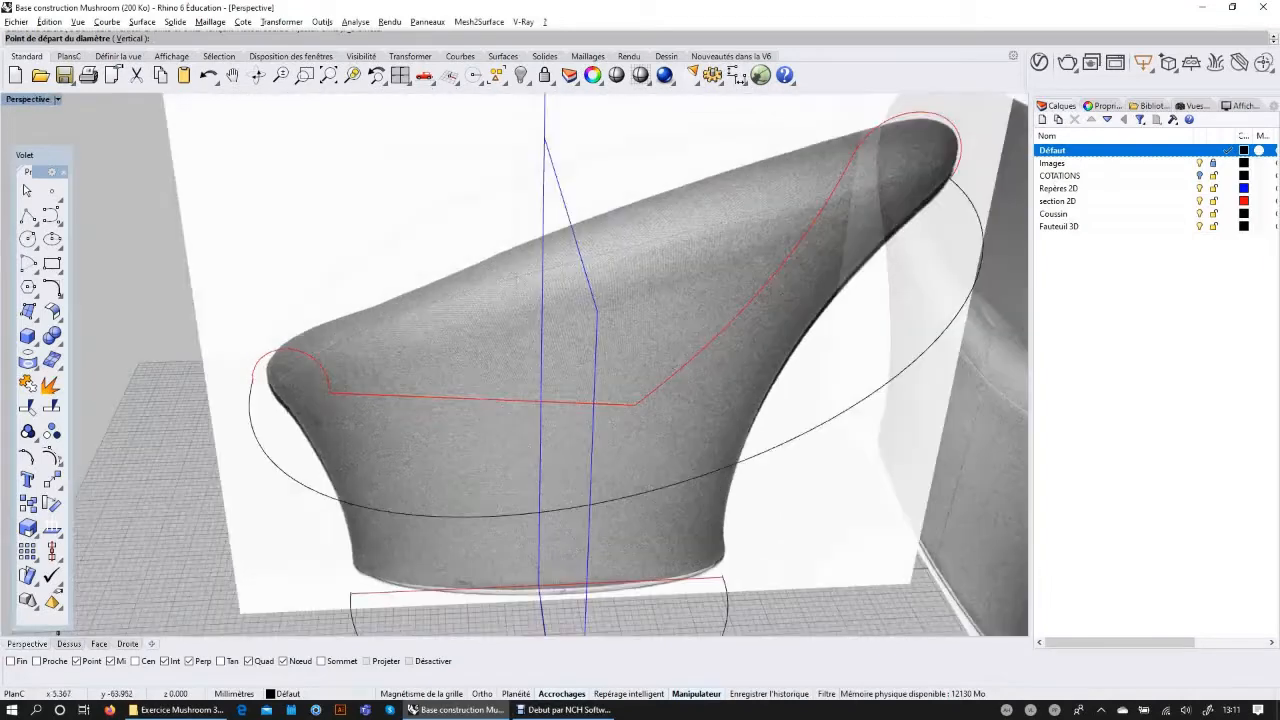
{"action": "scroll", "coordinate": [357, 423], "scroll_direction": "up", "scroll_amount": 3}
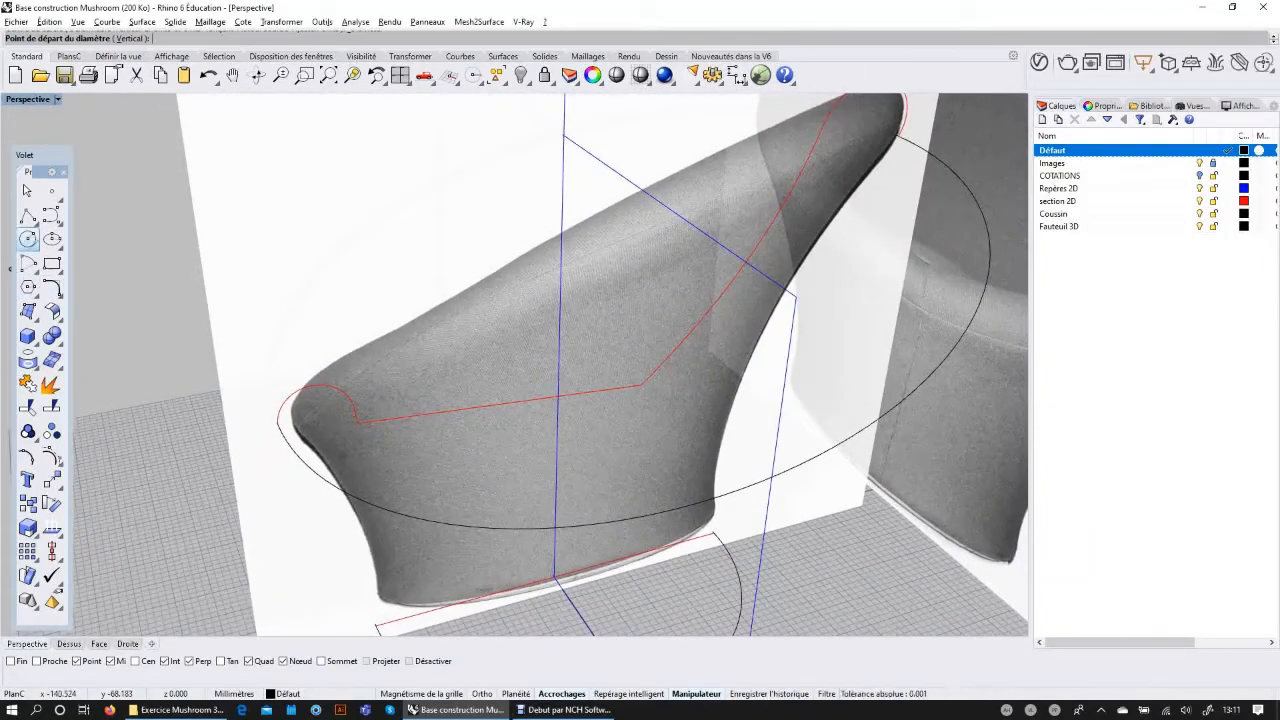
{"action": "left_click", "coordinate": [33, 244]}
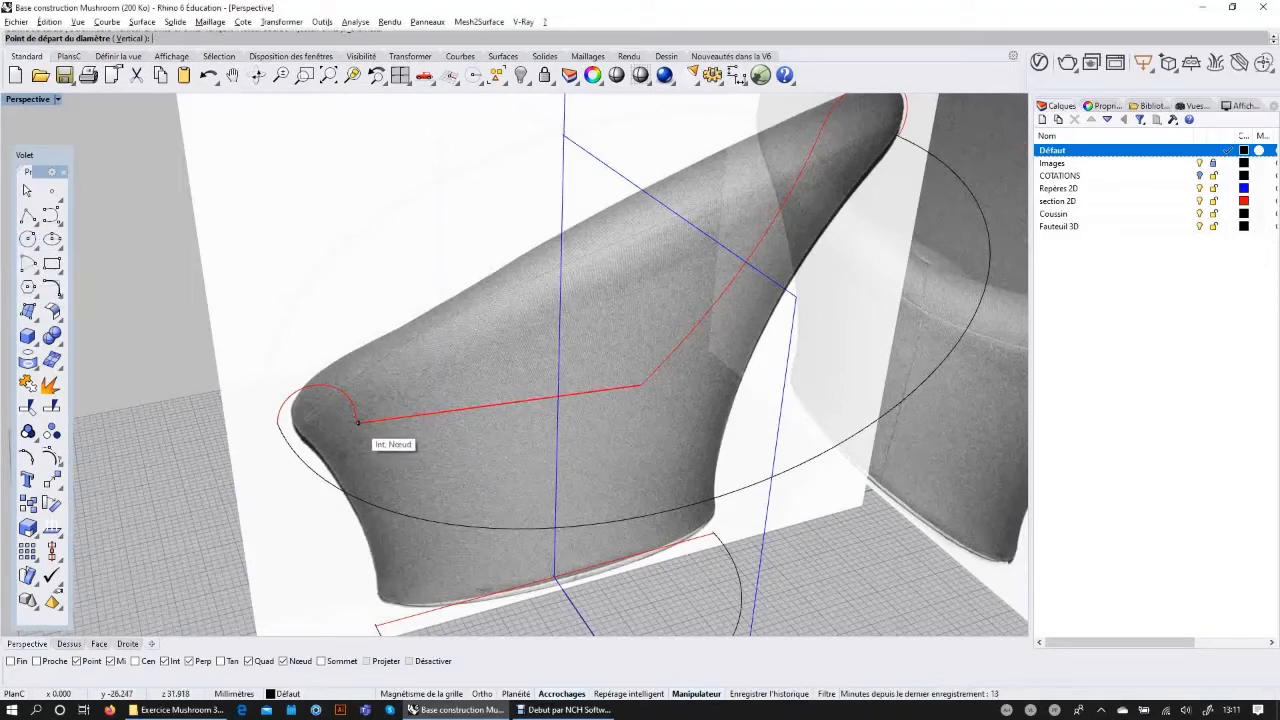
{"action": "scroll", "coordinate": [357, 422], "scroll_direction": "up", "scroll_amount": 3}
{"action": "left_click", "coordinate": [357, 422]}
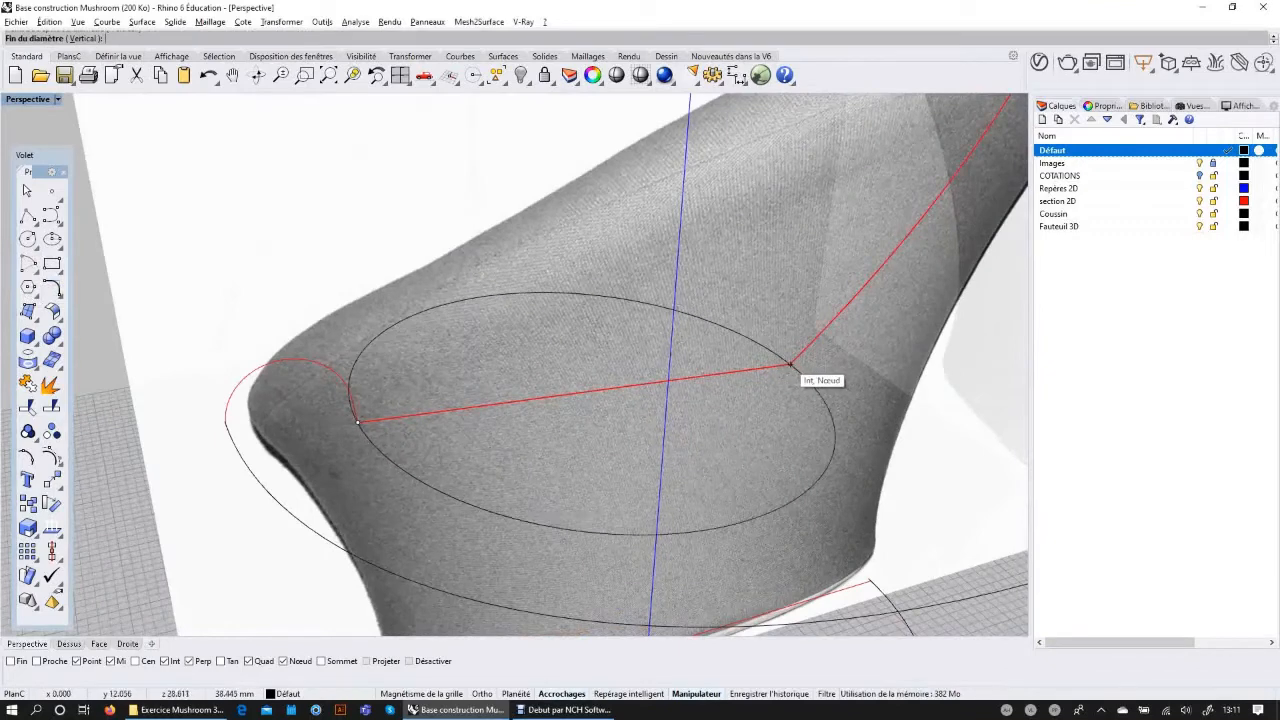
{"action": "left_click", "coordinate": [790, 365]}
Step: Check the new seat circle against the other circles in the top view and along the section in the right view
{"action": "left_click", "coordinate": [572, 530]}
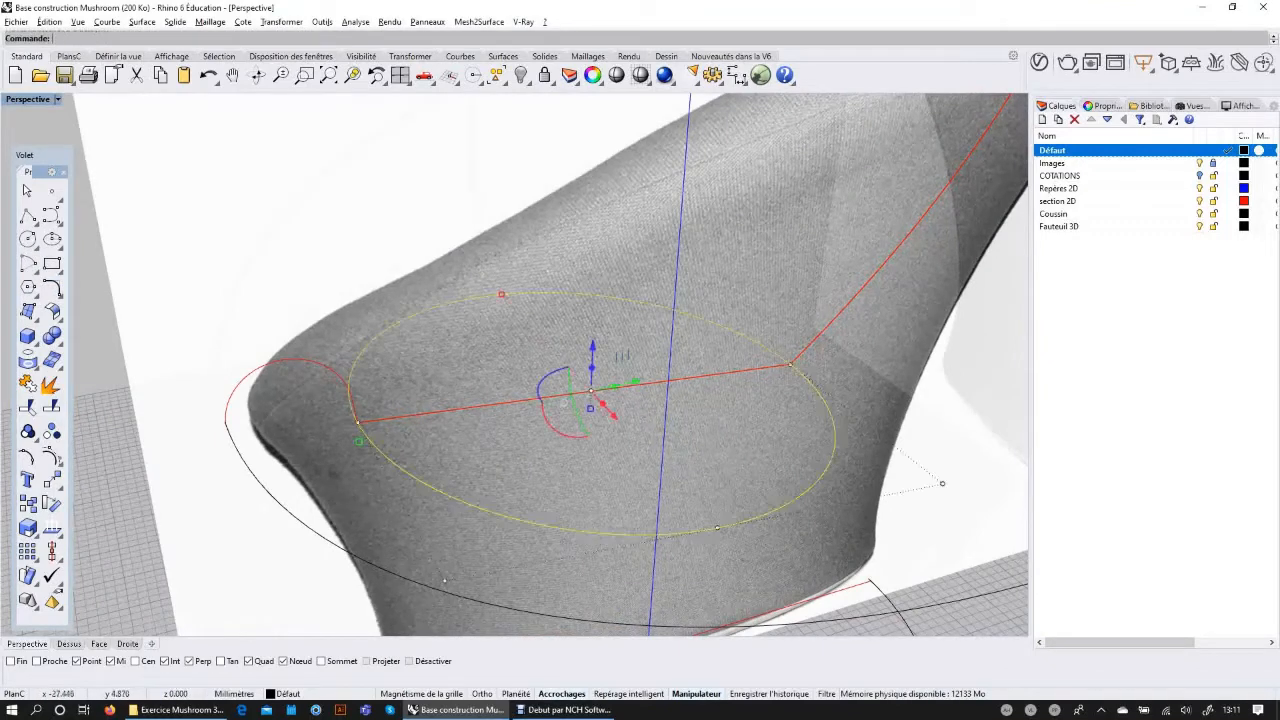
{"action": "left_click", "coordinate": [69, 643]}
{"action": "scroll", "coordinate": [550, 341], "scroll_direction": "down", "scroll_amount": 4}
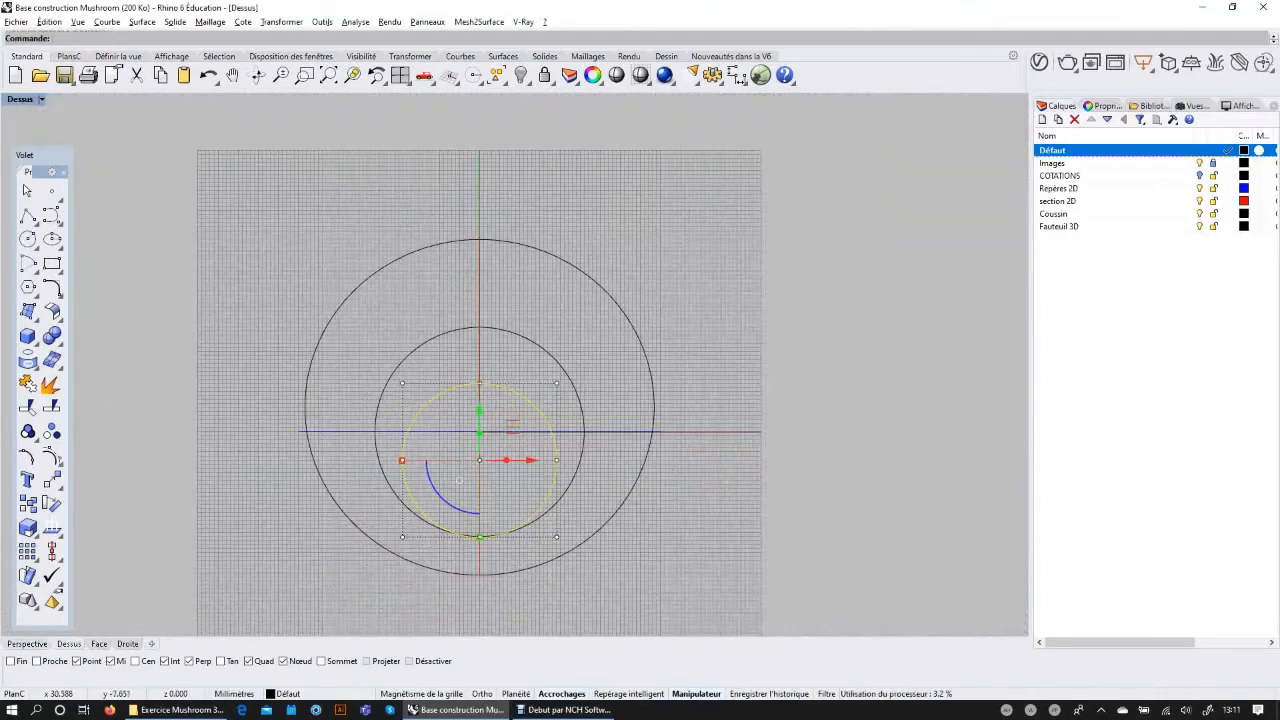
{"action": "scroll", "coordinate": [558, 469], "scroll_direction": "up", "scroll_amount": 6}
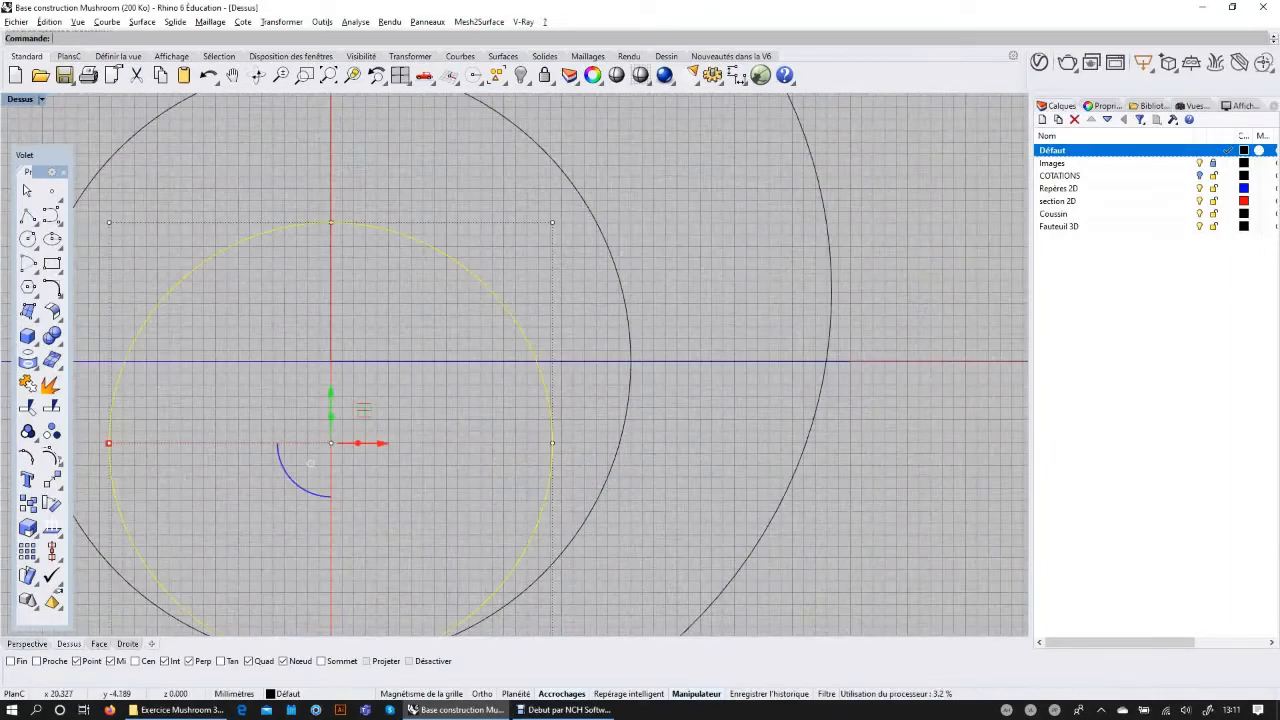
{"action": "scroll", "coordinate": [564, 410], "scroll_direction": "down", "scroll_amount": 4}
{"action": "left_click", "coordinate": [127, 643]}
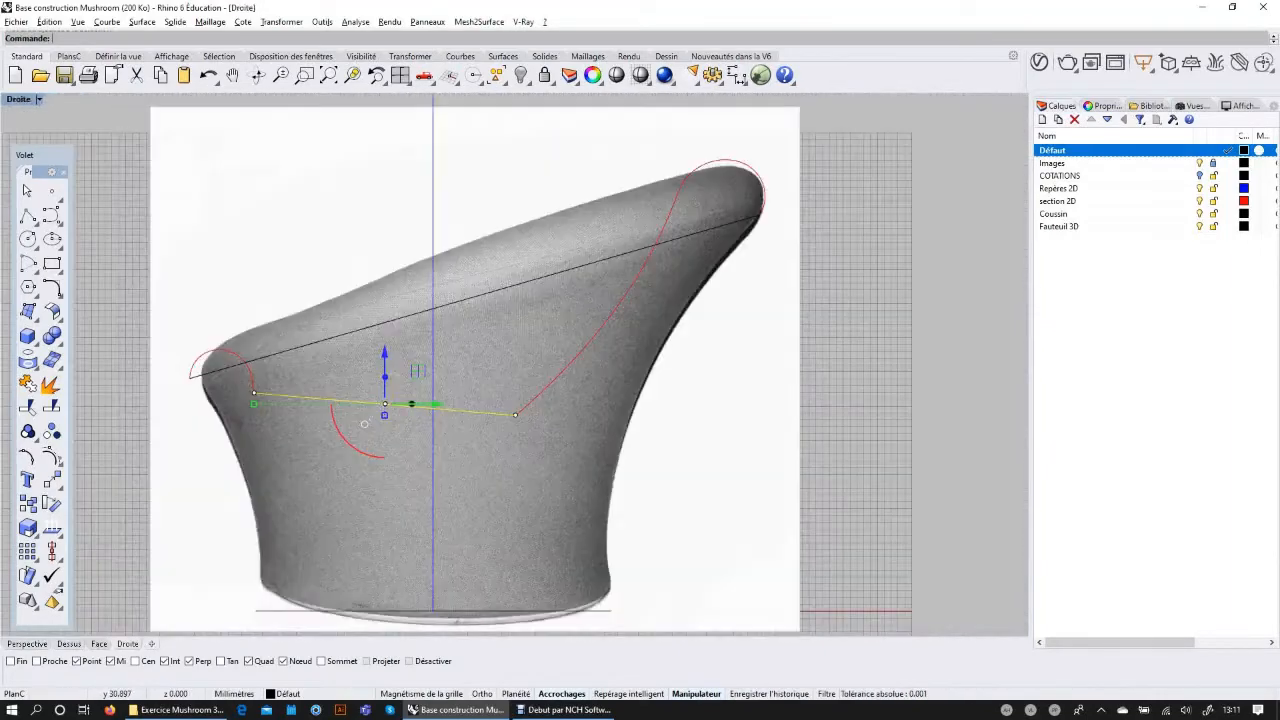
{"action": "scroll", "coordinate": [474, 420], "scroll_direction": "up", "scroll_amount": 4}
{"action": "scroll", "coordinate": [599, 340], "scroll_direction": "down", "scroll_amount": 6}
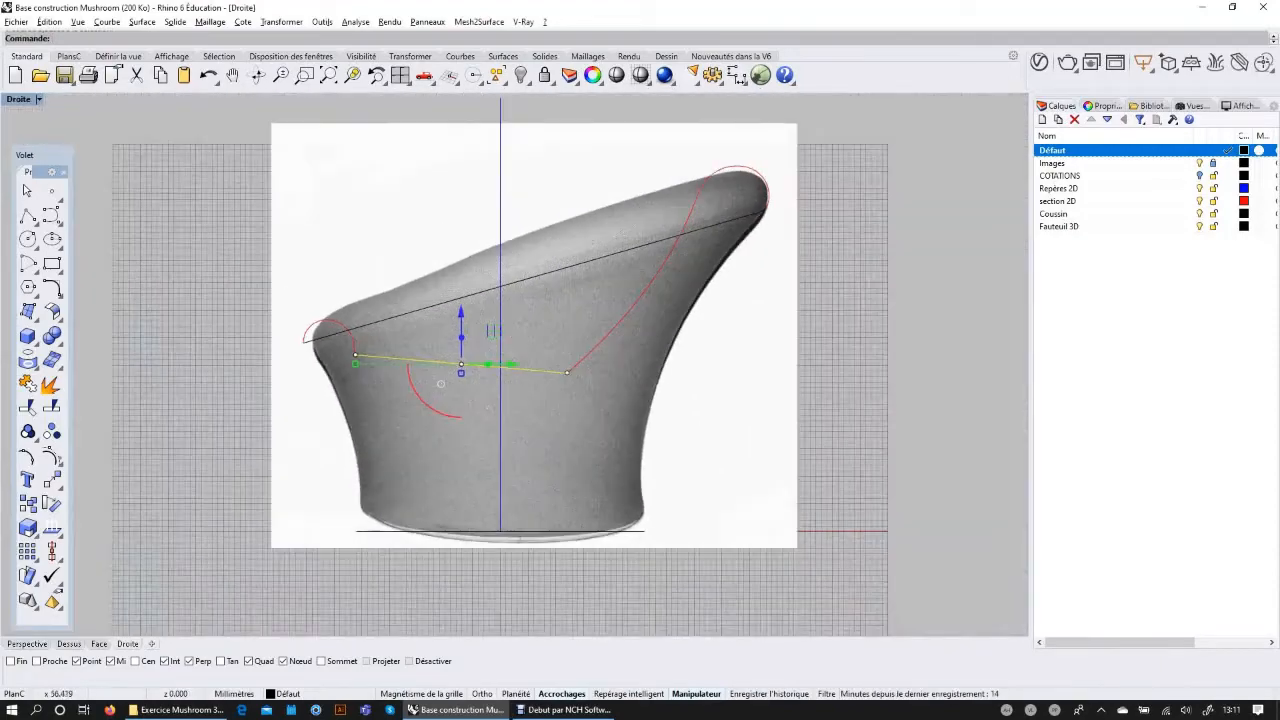
{"action": "key", "text": "Escape"}
{"action": "scroll", "coordinate": [545, 354], "scroll_direction": "up", "scroll_amount": 4}
{"action": "scroll", "coordinate": [545, 354], "scroll_direction": "down", "scroll_amount": 4}
{"action": "mouse_move", "coordinate": [543, 358]}
{"action": "right_mouse_down"}
{"action": "mouse_move", "coordinate": [557, 393]}
{"action": "mouse_move", "coordinate": [560, 376]}
{"action": "right_mouse_up"}
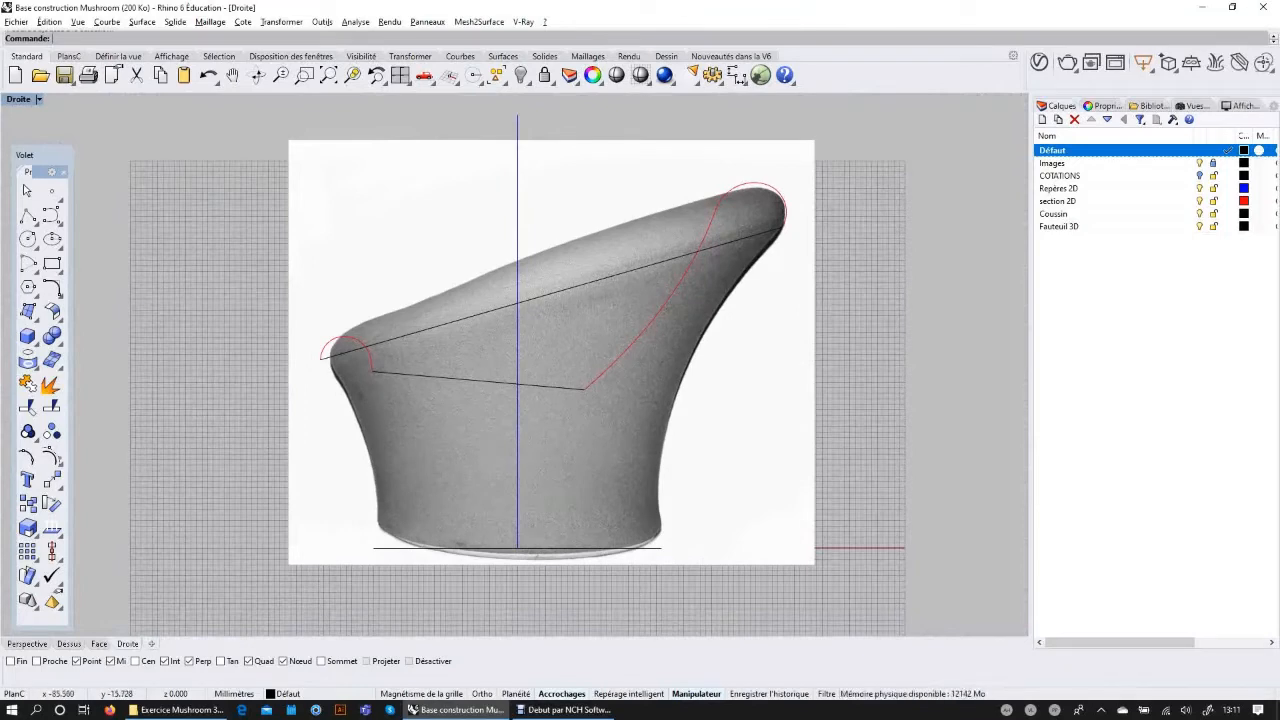
Step: Inspect the seat circle in perspective, focusing on where its front end meets the section's short segment
{"action": "left_click", "coordinate": [27, 643]}
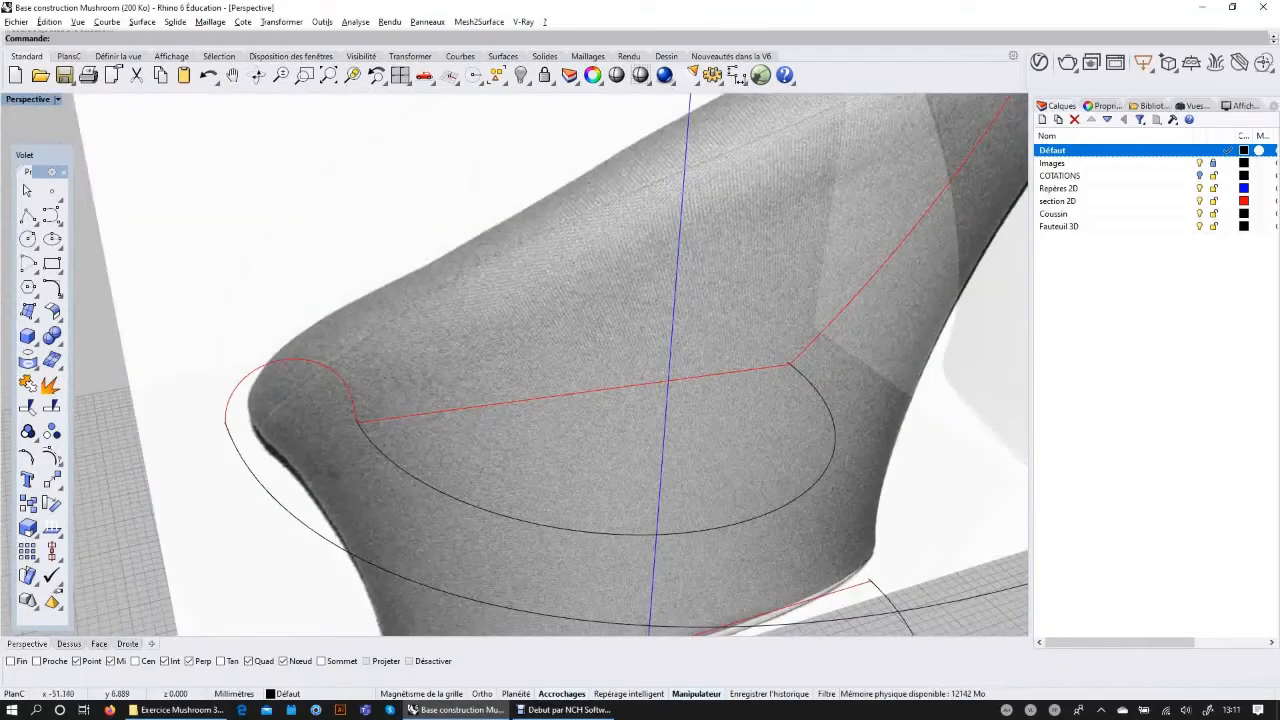
{"action": "scroll", "coordinate": [519, 392], "scroll_direction": "down", "scroll_amount": 4}
{"action": "right_click_drag", "start_coordinate": [519, 392], "coordinate": [390, 390]}
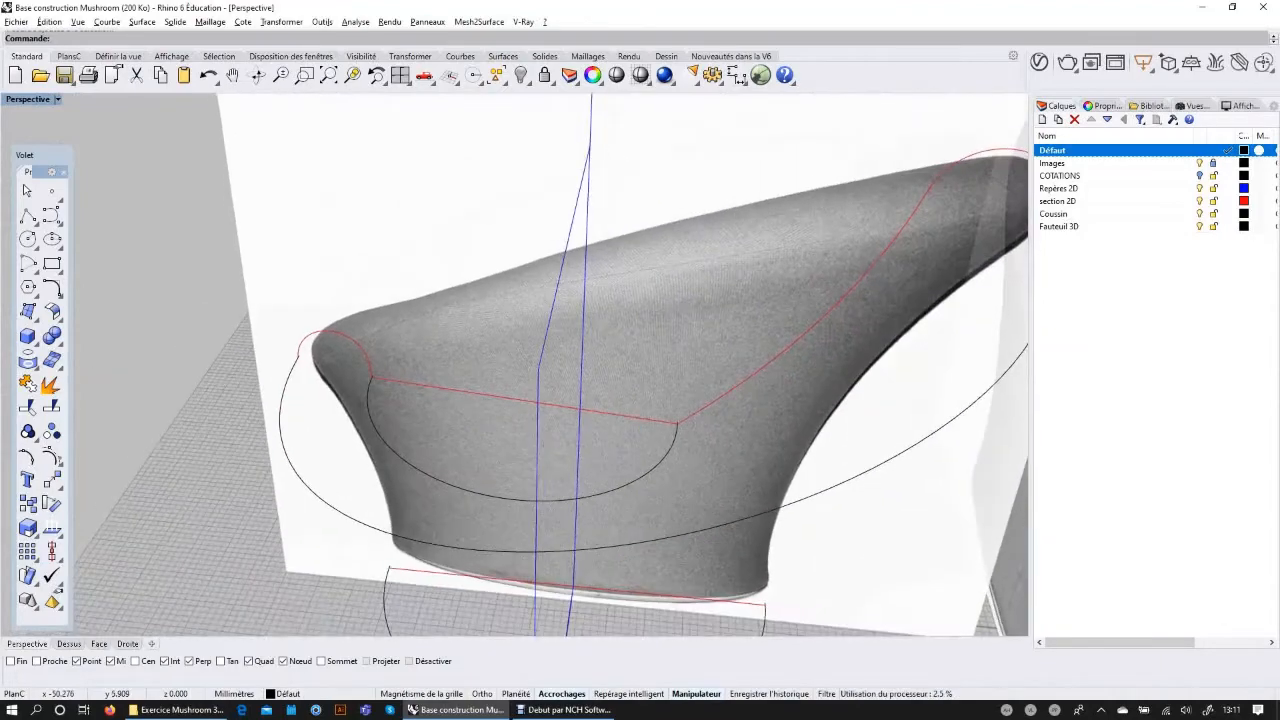
{"action": "scroll", "coordinate": [393, 389], "scroll_direction": "up", "scroll_amount": 4}
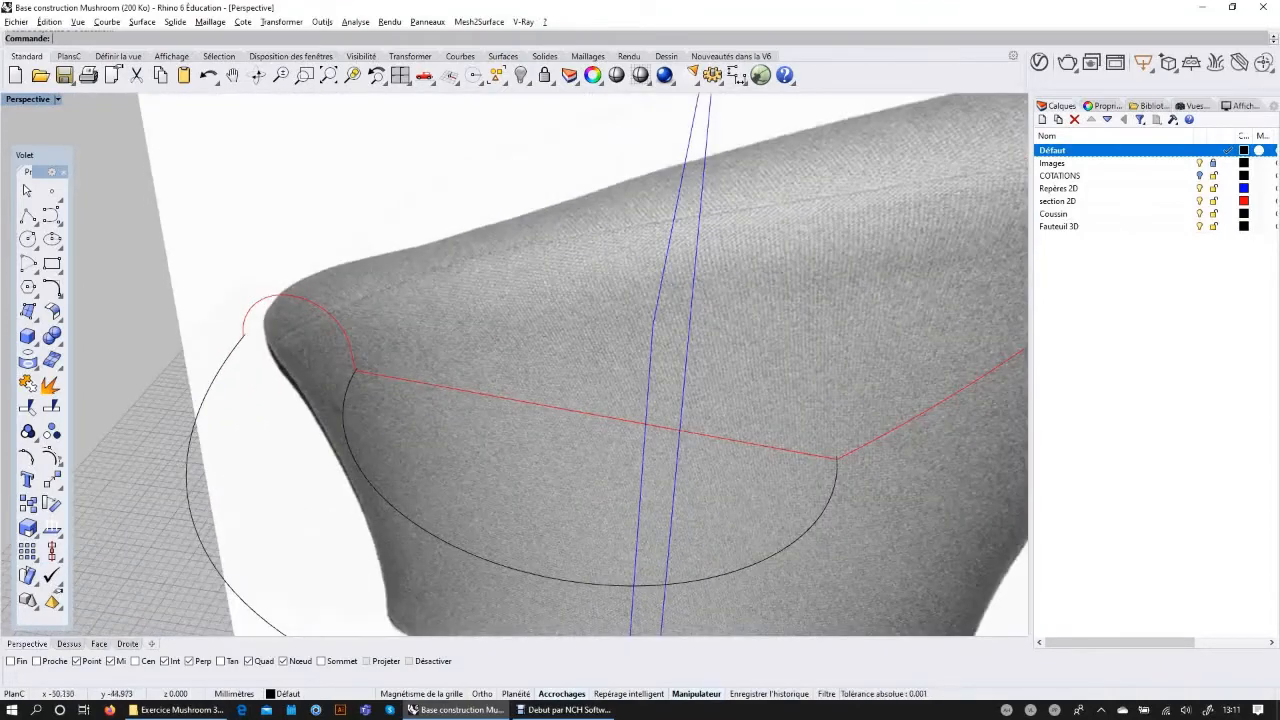
{"action": "scroll", "coordinate": [353, 367], "scroll_direction": "up", "scroll_amount": 4}
{"action": "left_click", "coordinate": [351, 360]}
{"action": "scroll", "coordinate": [347, 356], "scroll_direction": "down", "scroll_amount": 8}
{"action": "key", "text": "Escape"}
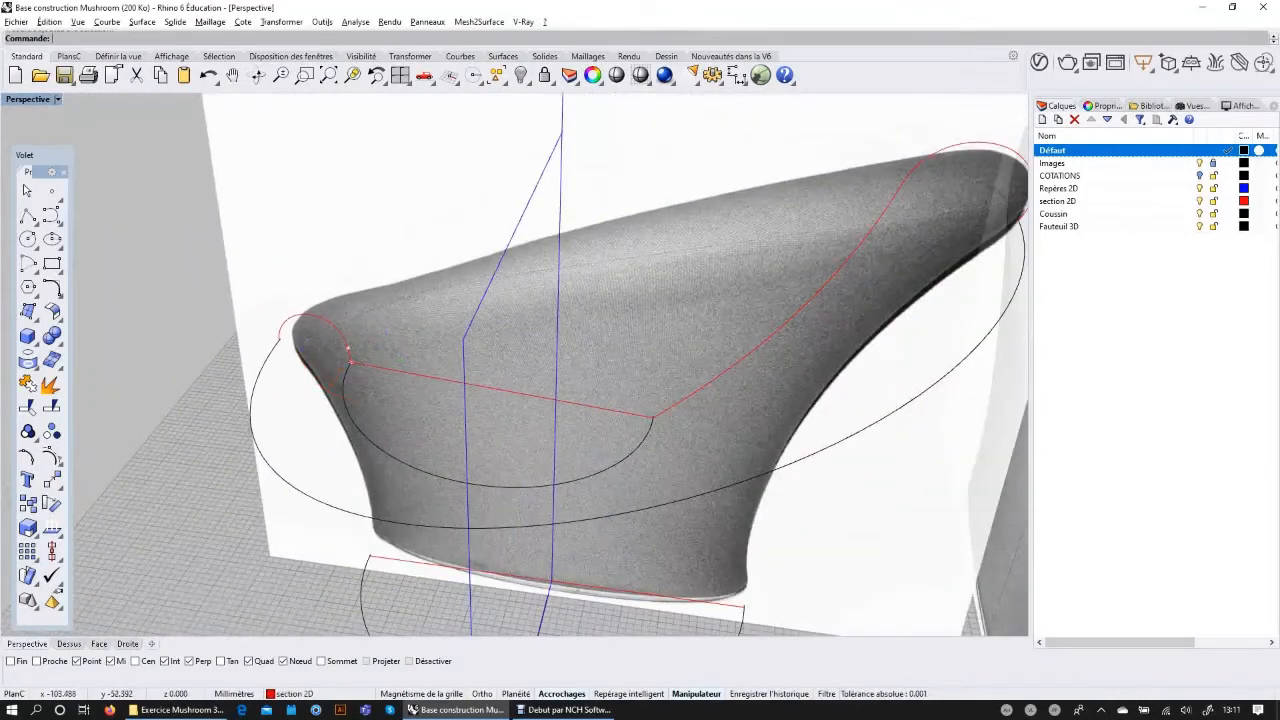
Step: Select the section's front arc, rear arc and backrest curve and the rim circle in turn to review the construction curves
{"action": "left_click", "coordinate": [311, 331]}
{"action": "left_click", "coordinate": [977, 143]}
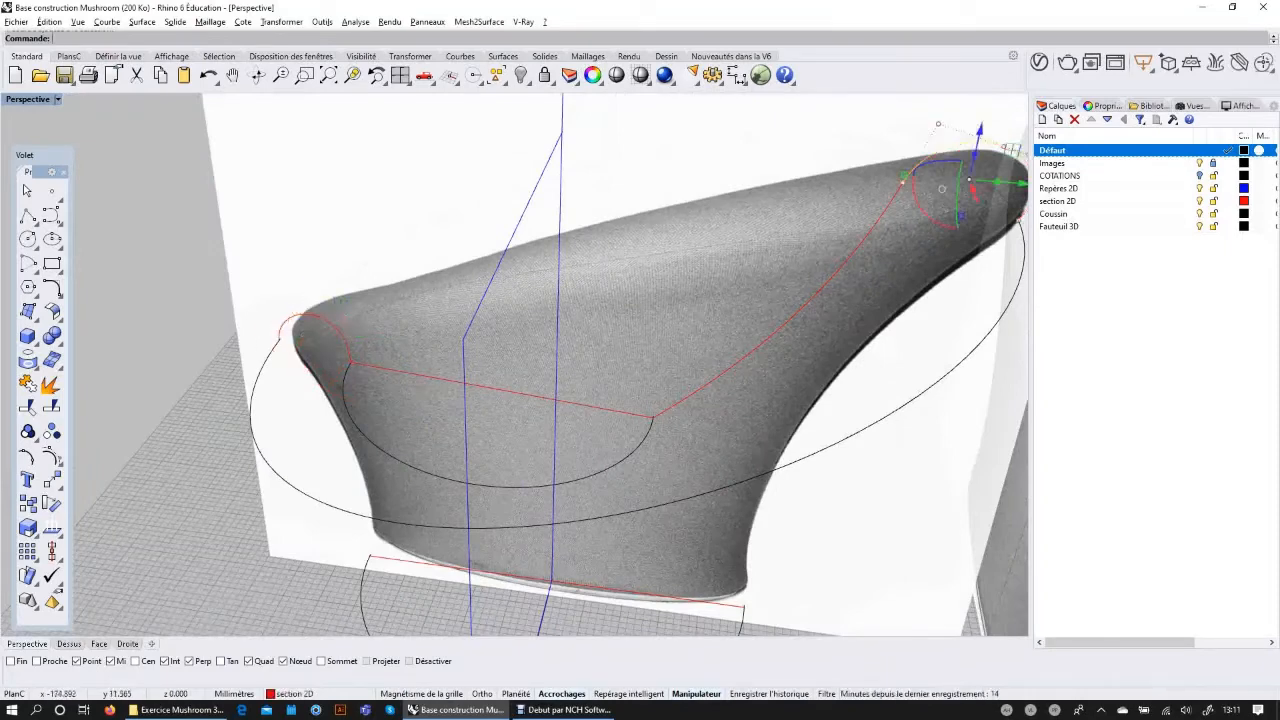
{"action": "left_click", "coordinate": [312, 315]}
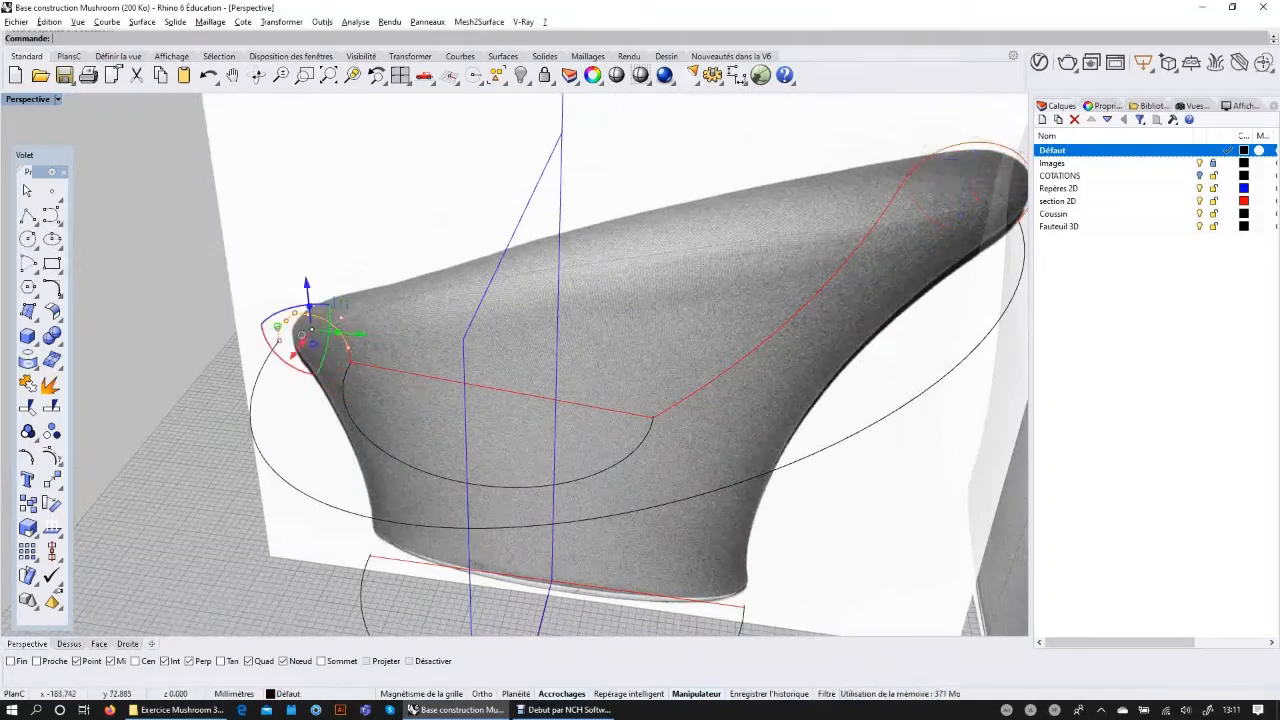
{"action": "left_click", "coordinate": [941, 188]}
{"action": "right_click_drag", "start_coordinate": [941, 188], "coordinate": [920, 136]}
{"action": "left_click", "coordinate": [820, 238]}
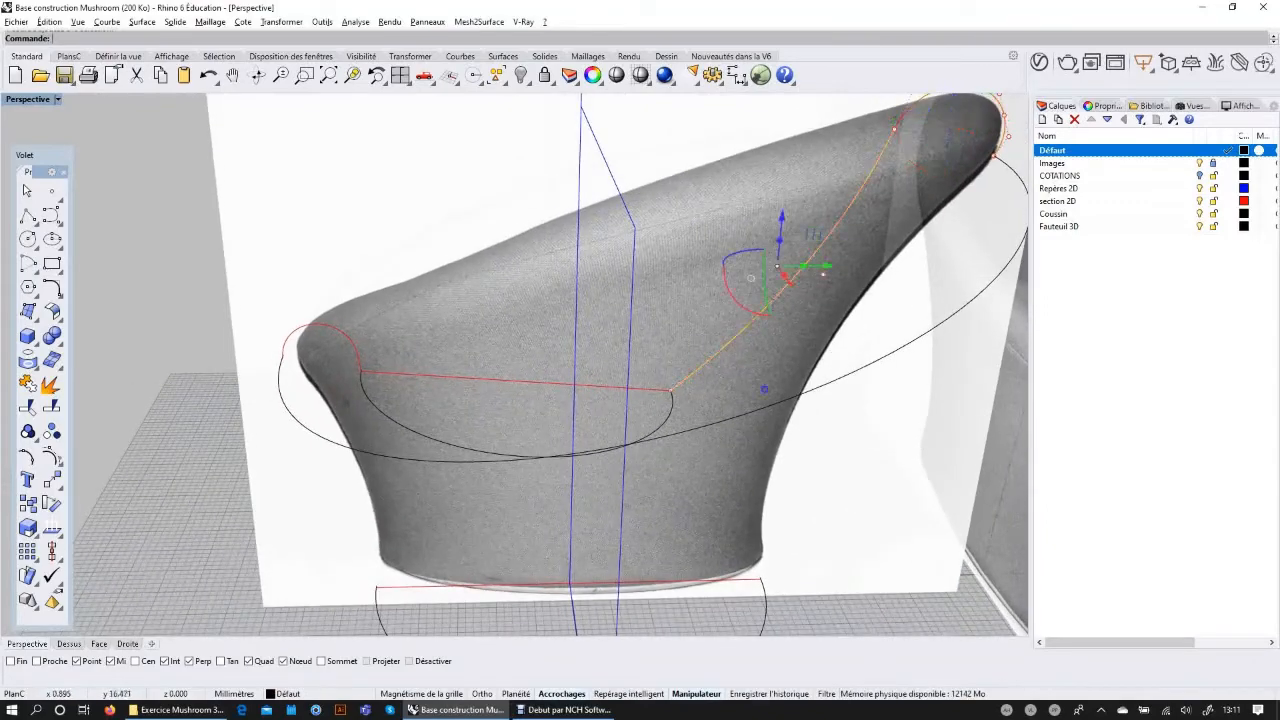
{"action": "left_click", "coordinate": [390, 421]}
{"action": "left_click", "coordinate": [330, 440]}
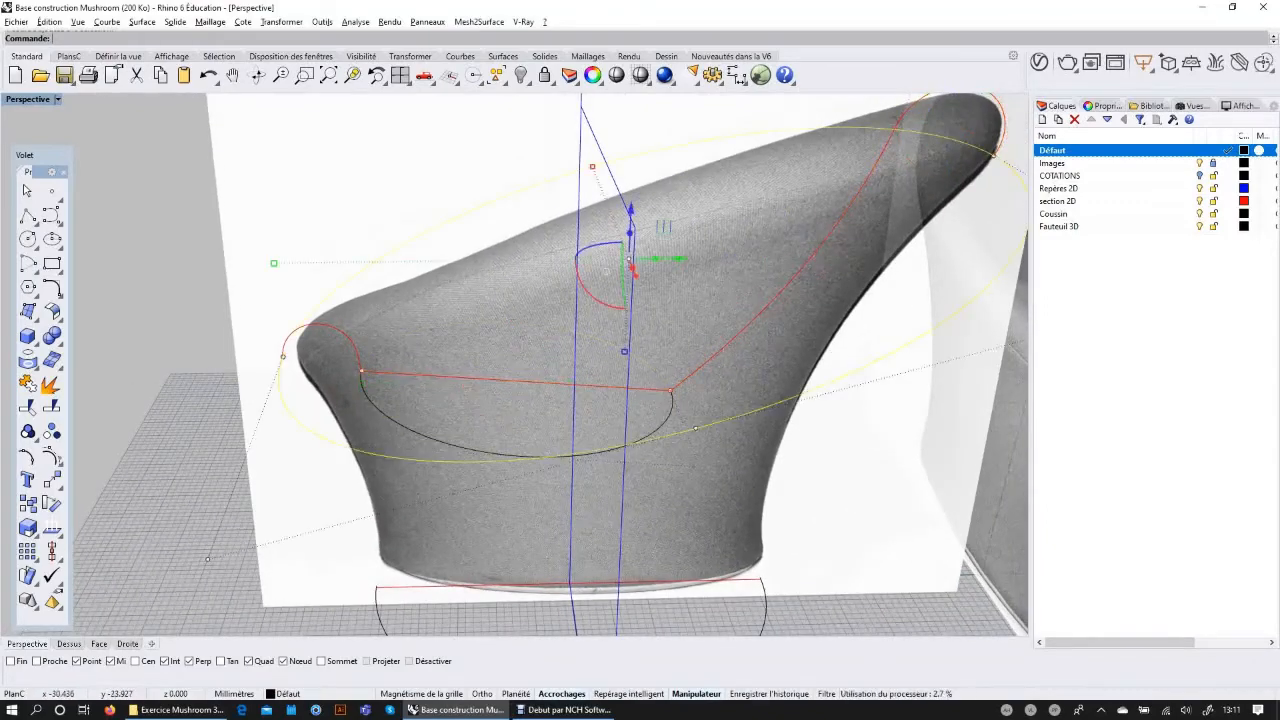
Step: Examine the section's front arc with its short connecting segment, and the junction between the backrest curve and the rear arc
{"action": "scroll", "coordinate": [377, 350], "scroll_direction": "up", "scroll_amount": 2}
{"action": "scroll", "coordinate": [373, 359], "scroll_direction": "up", "scroll_amount": 2}
{"action": "key", "text": "Escape"}
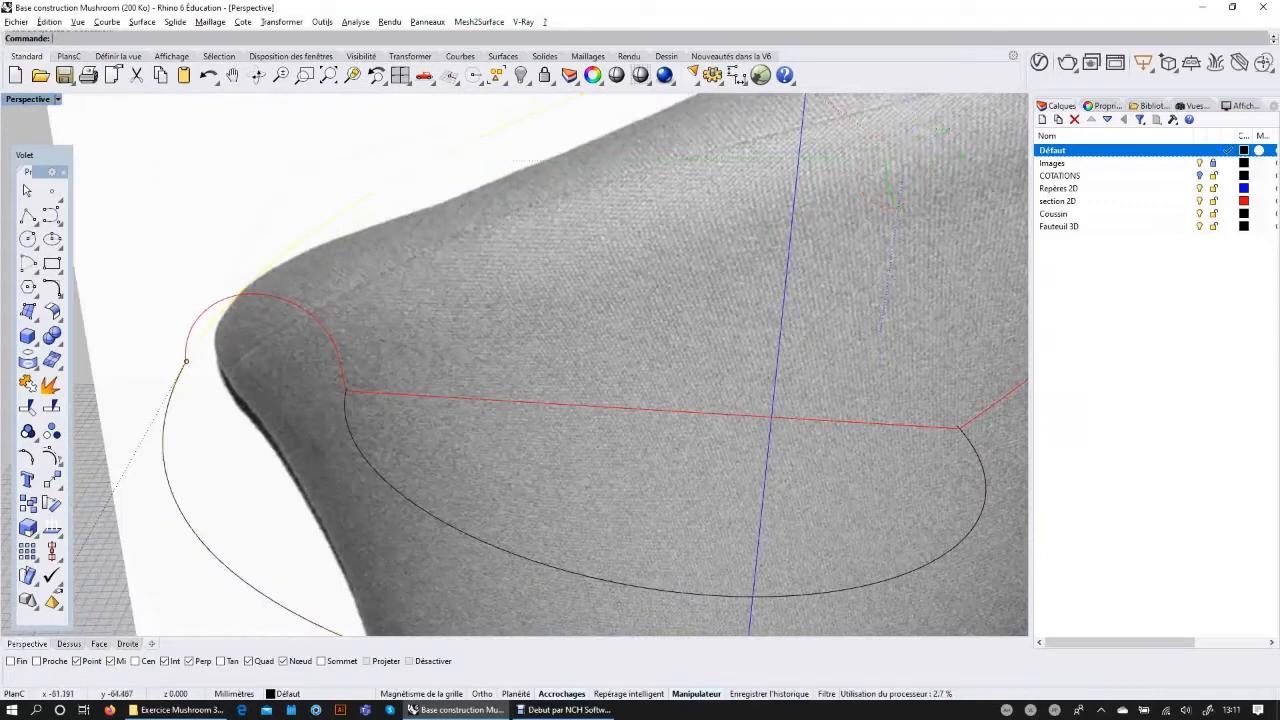
{"action": "scroll", "coordinate": [389, 365], "scroll_direction": "down", "scroll_amount": 2}
{"action": "scroll", "coordinate": [362, 372], "scroll_direction": "up", "scroll_amount": 3}
{"action": "left_click", "coordinate": [340, 380]}
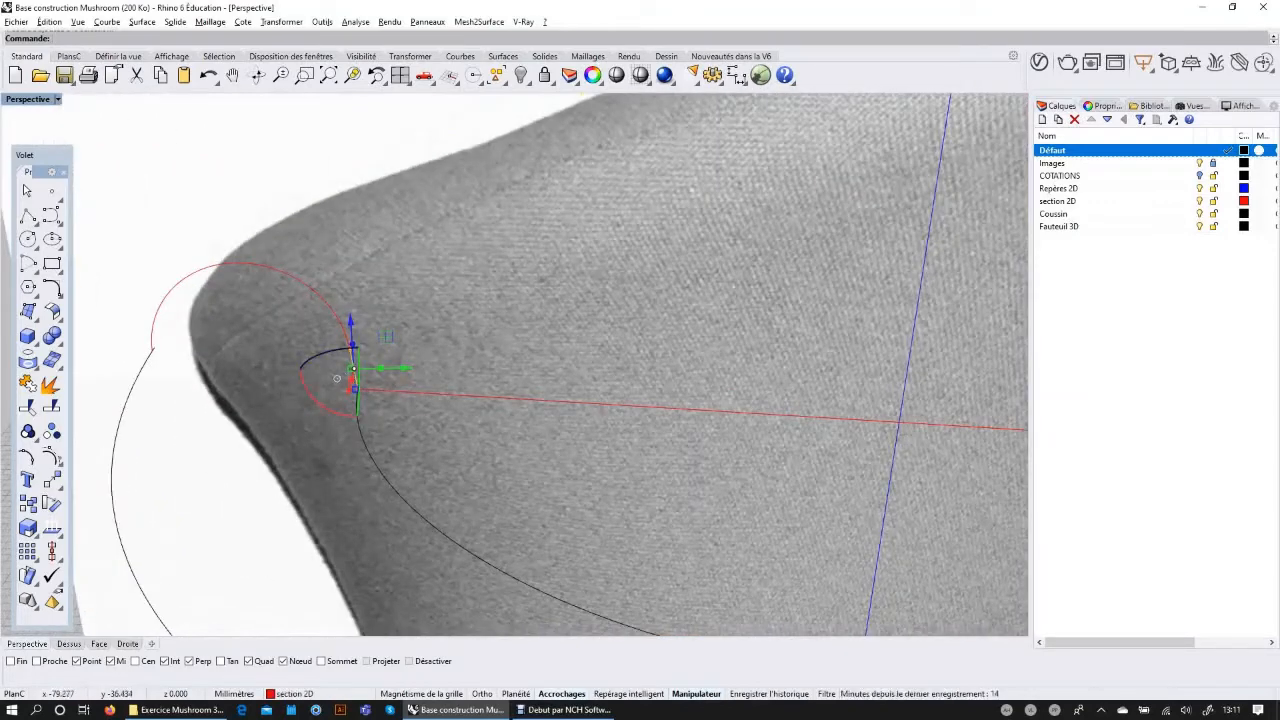
{"action": "scroll", "coordinate": [337, 378], "scroll_direction": "down", "scroll_amount": 5}
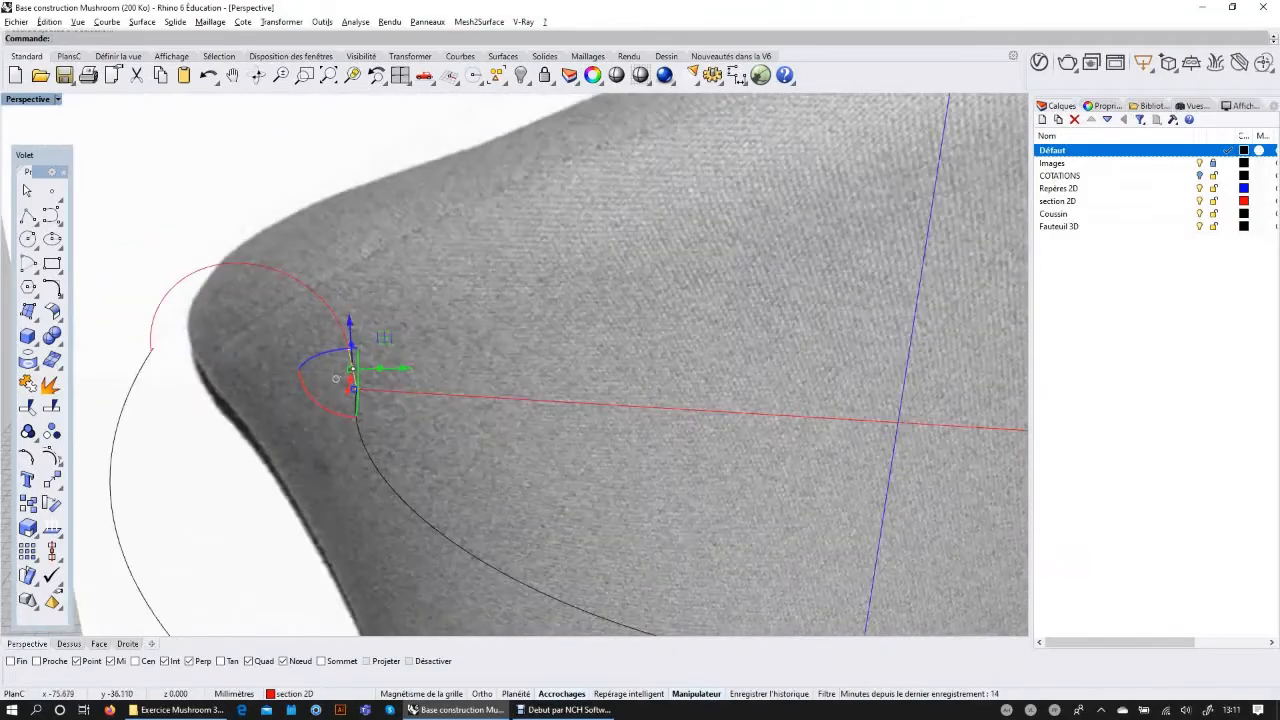
{"action": "scroll", "coordinate": [332, 371], "scroll_direction": "up", "scroll_amount": 5}
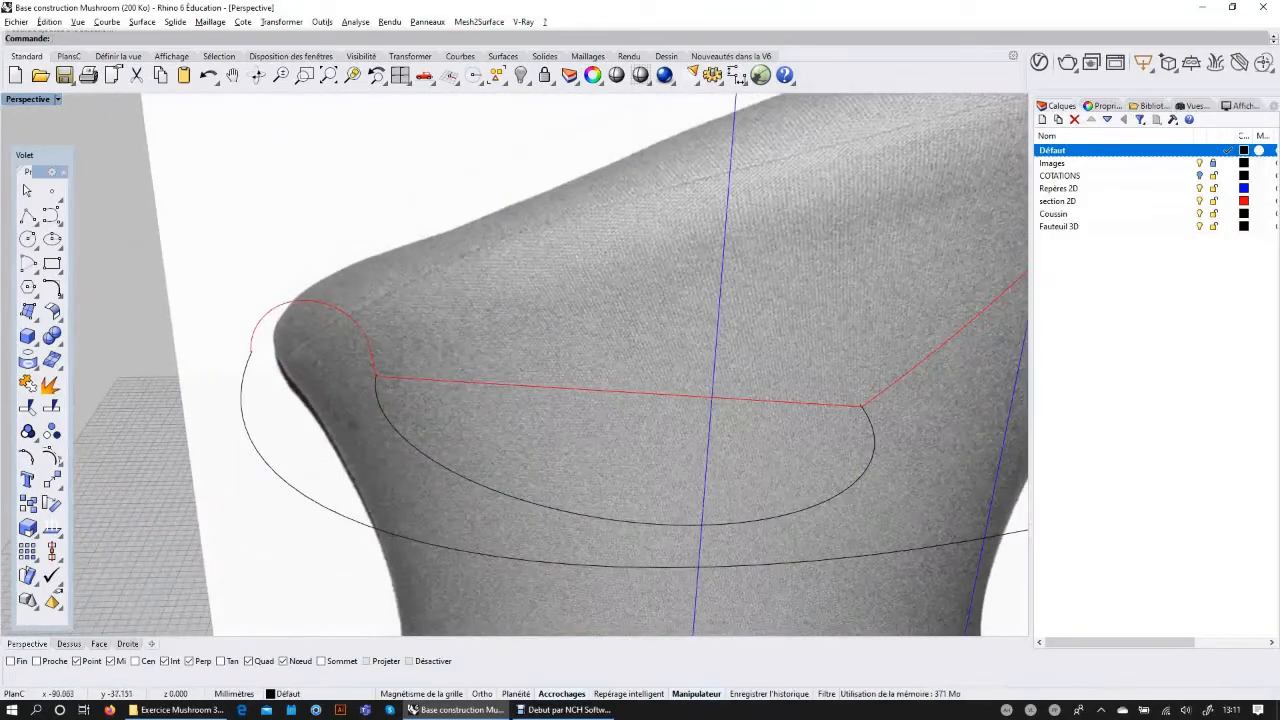
{"action": "scroll", "coordinate": [370, 340], "scroll_direction": "down", "scroll_amount": 5}
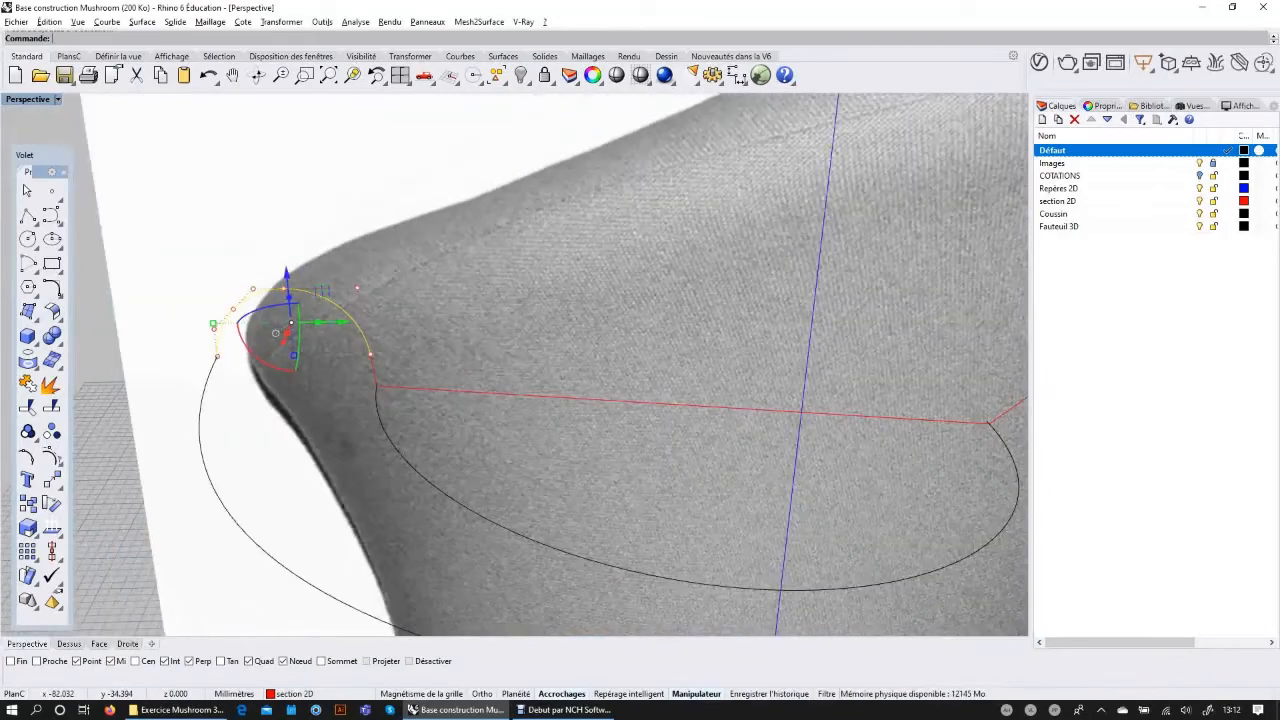
{"action": "key", "text": "Escape"}
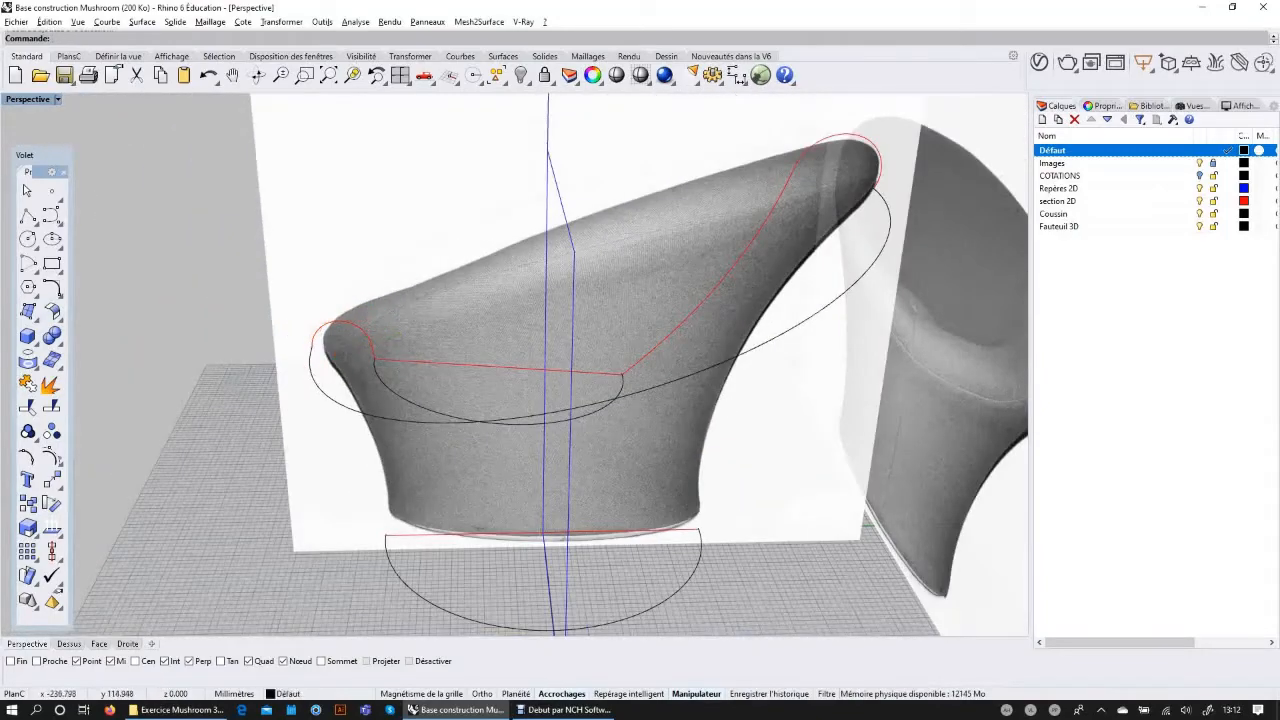
{"action": "right_click_drag", "start_coordinate": [840, 240], "coordinate": [745, 258]}
{"action": "left_click", "coordinate": [738, 264]}
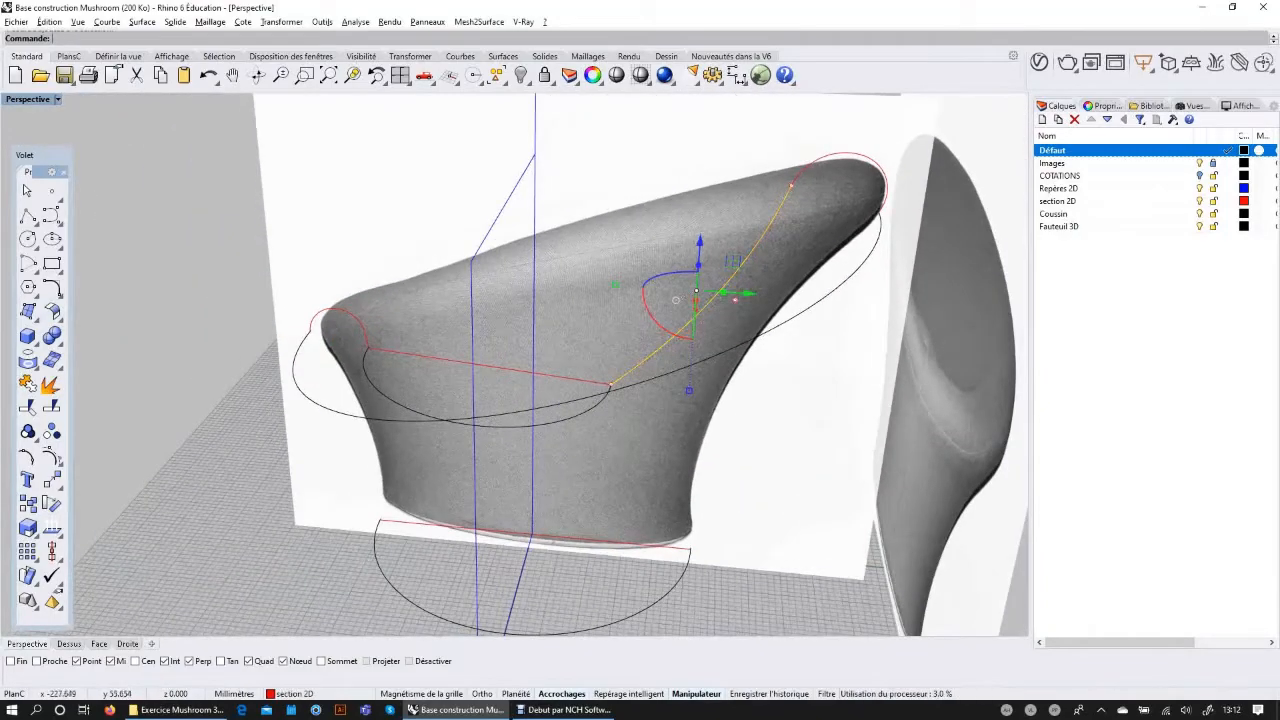
{"action": "left_click", "coordinate": [800, 172]}
{"action": "key", "text": "Escape"}
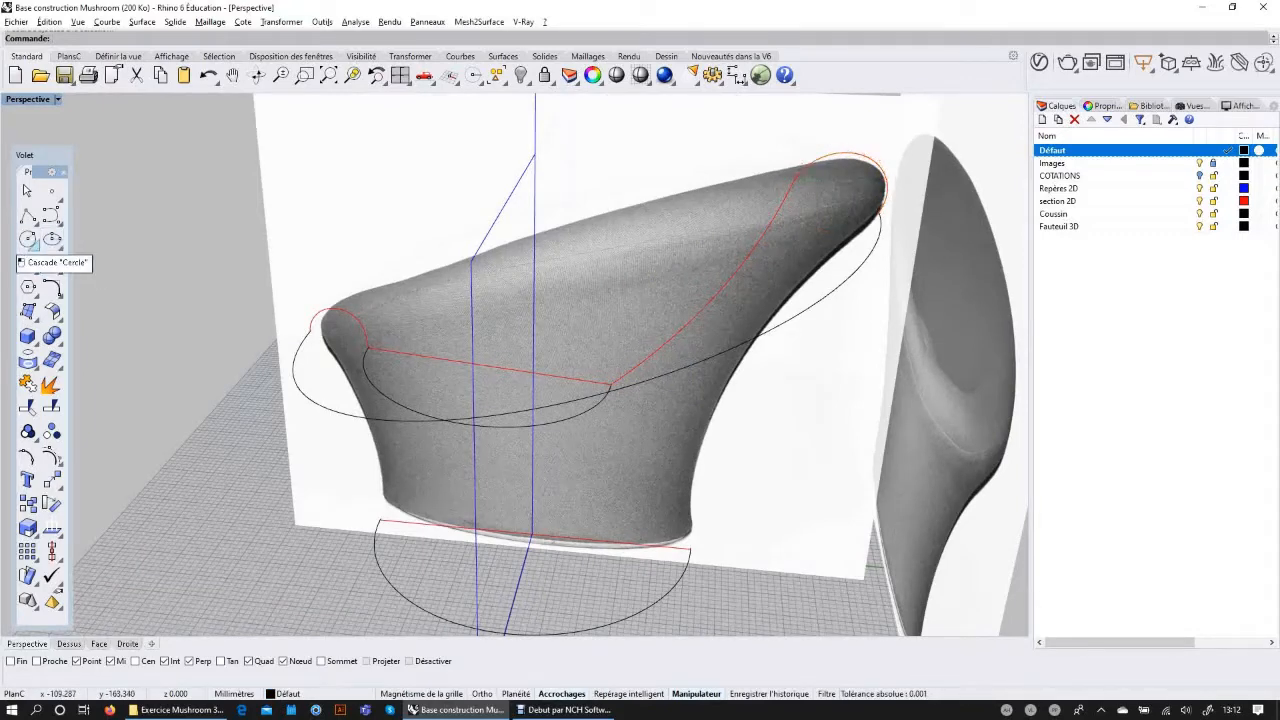
Step: Draw a circle by diameter from the inner end of the front arc to the junction of the backrest curve and rear arc
{"action": "left_click", "coordinate": [28, 240]}
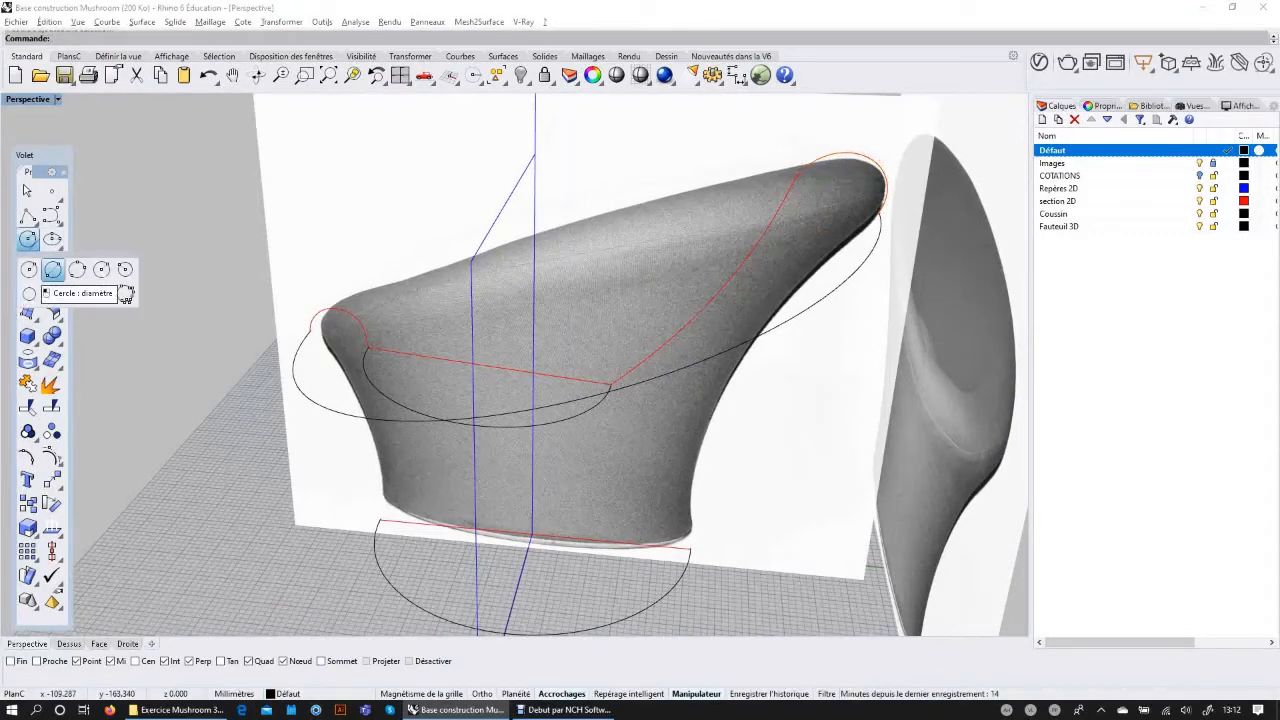
{"action": "left_click", "coordinate": [126, 293]}
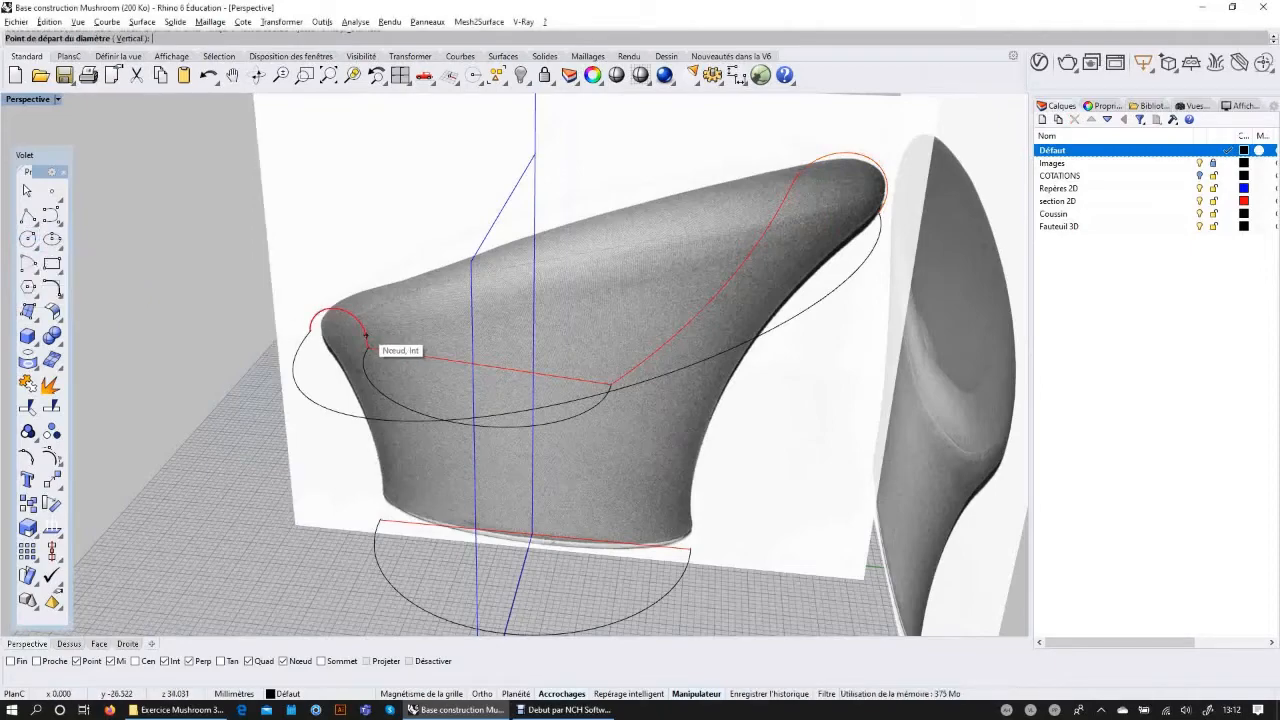
{"action": "left_click", "coordinate": [365, 333]}
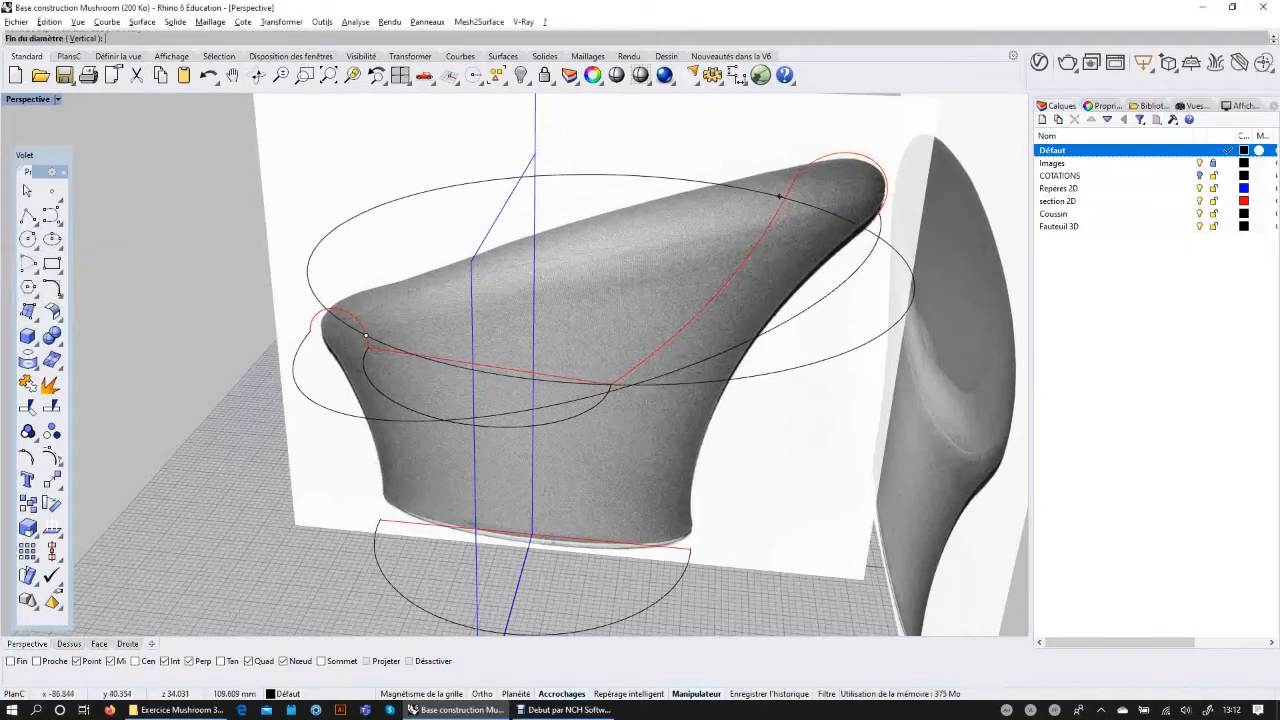
{"action": "right_click_drag", "start_coordinate": [791, 185], "coordinate": [890, 260]}
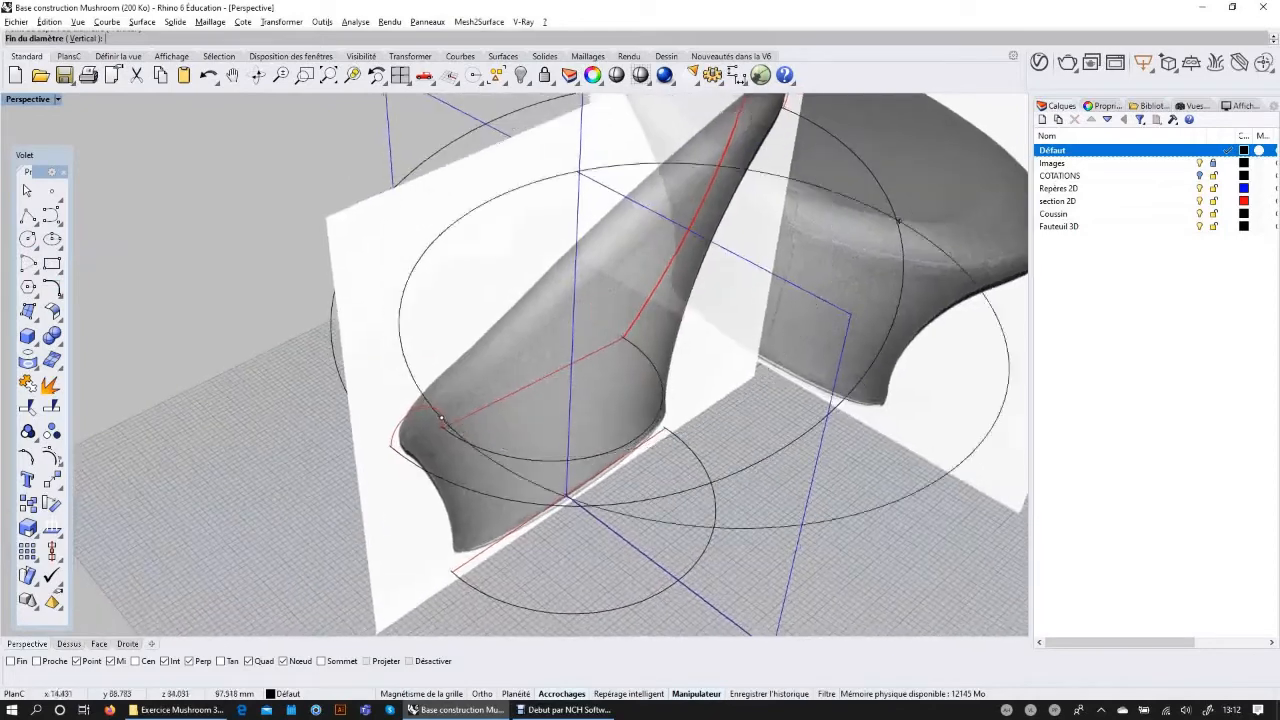
{"action": "left_click", "coordinate": [745, 118]}
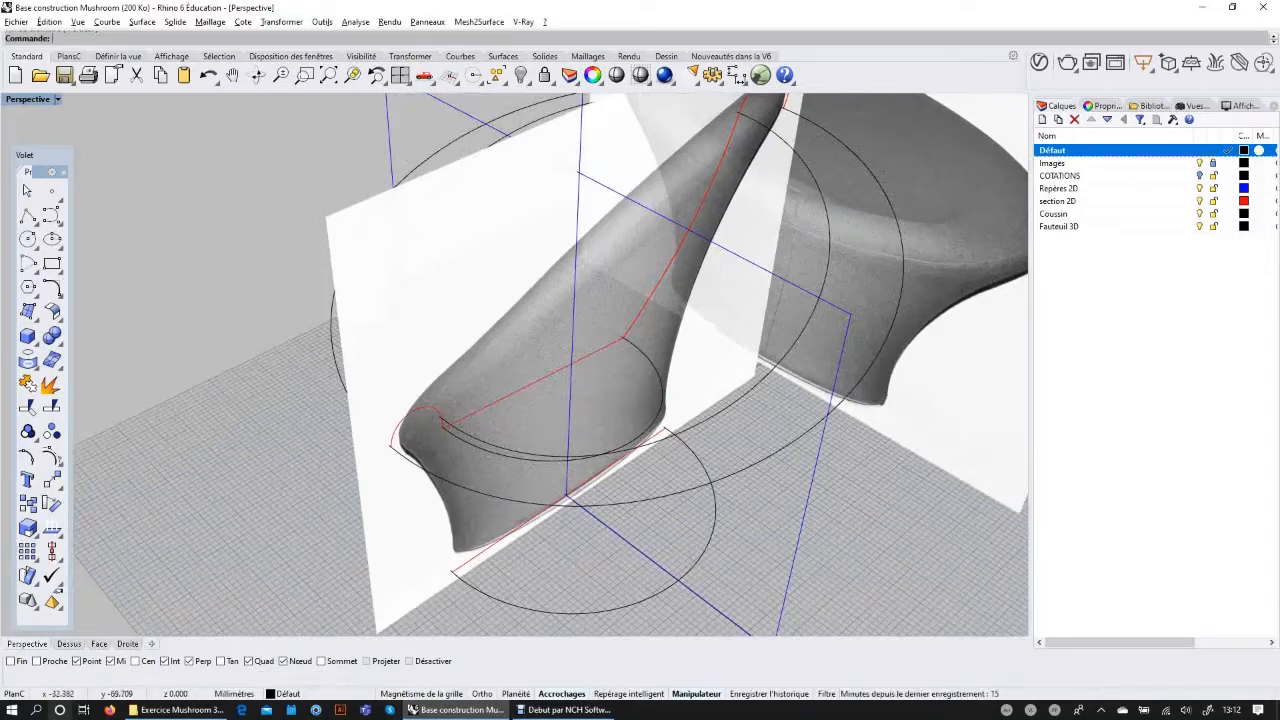
Step: Check the new inner circle in the top and right views, and display the rim circle's control points in perspective
{"action": "scroll", "coordinate": [99, 519], "scroll_direction": "down", "scroll_amount": 5}
{"action": "key", "text": "ctrl+F1"}
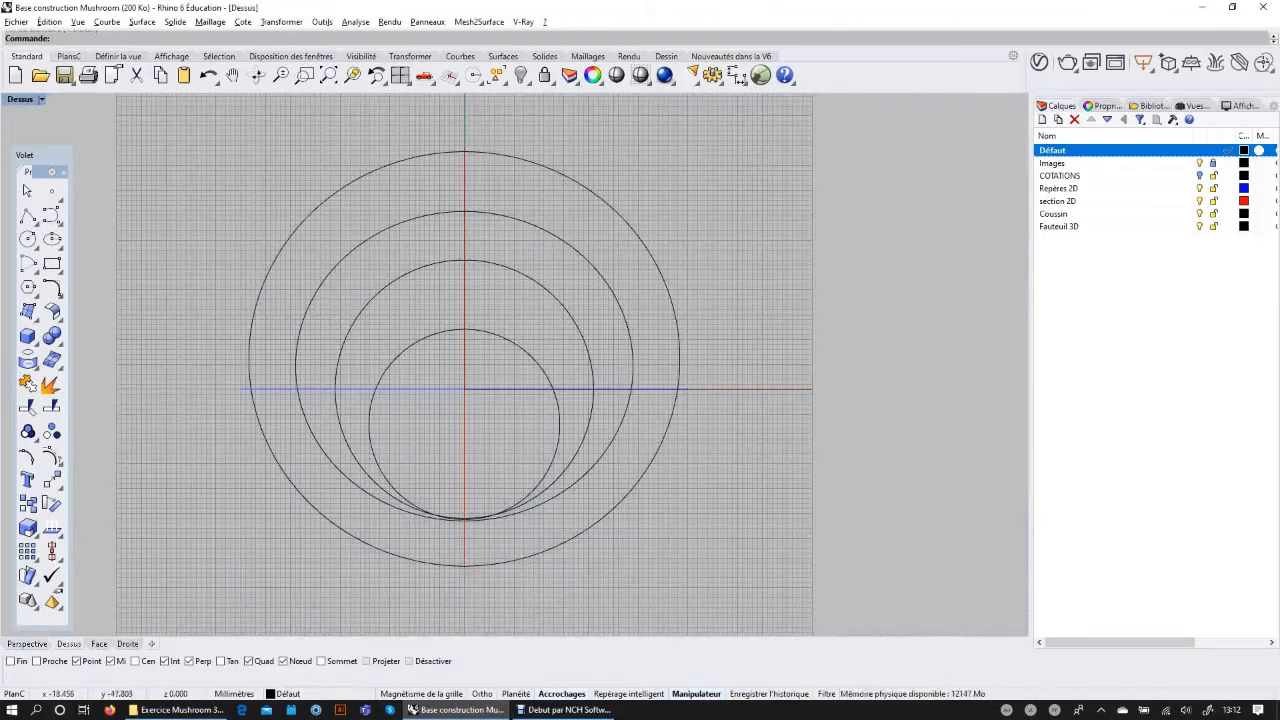
{"action": "key", "text": "ctrl+F3"}
{"action": "scroll", "coordinate": [740, 200], "scroll_direction": "up", "scroll_amount": 3}
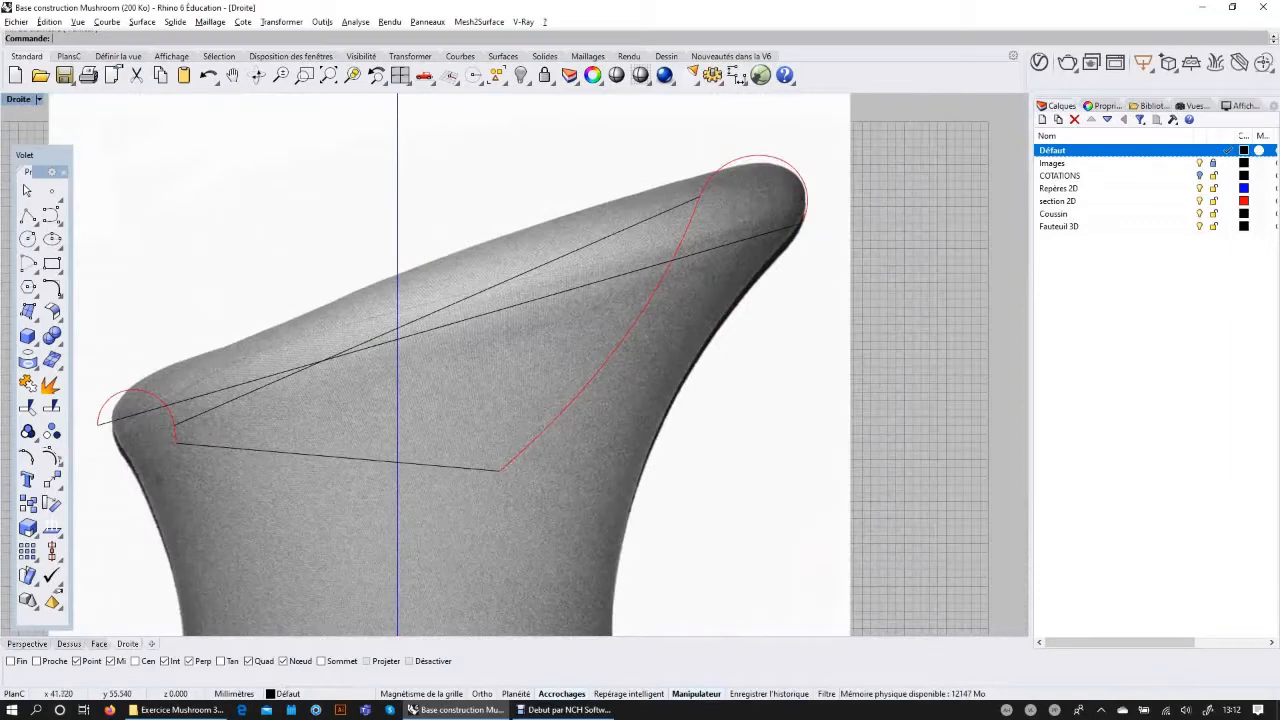
{"action": "left_click", "coordinate": [745, 241]}
{"action": "key", "text": "ctrl+F4"}
{"action": "key", "text": "F10"}
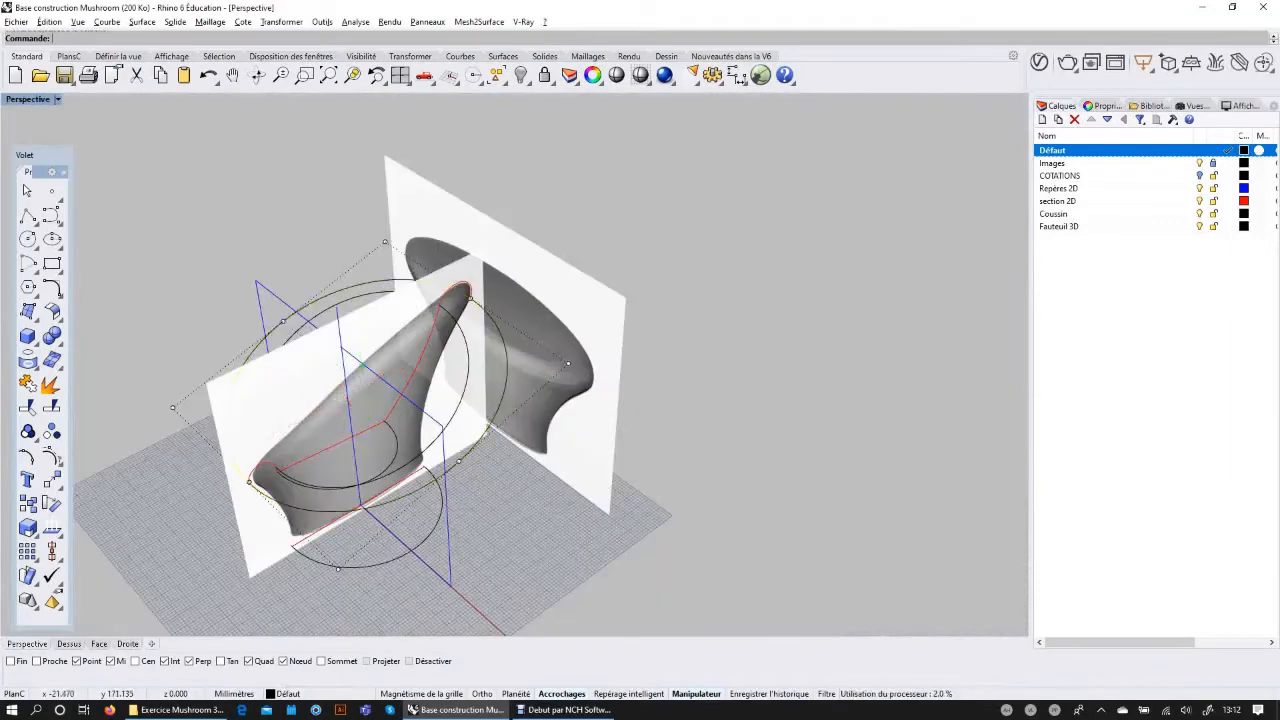
{"action": "key", "text": "Escape"}
Step: Select the tilted inner circle and inspect it in the perspective, right and top views
{"action": "scroll", "coordinate": [482, 358], "scroll_direction": "up", "scroll_amount": 4}
{"action": "left_click", "coordinate": [462, 330]}
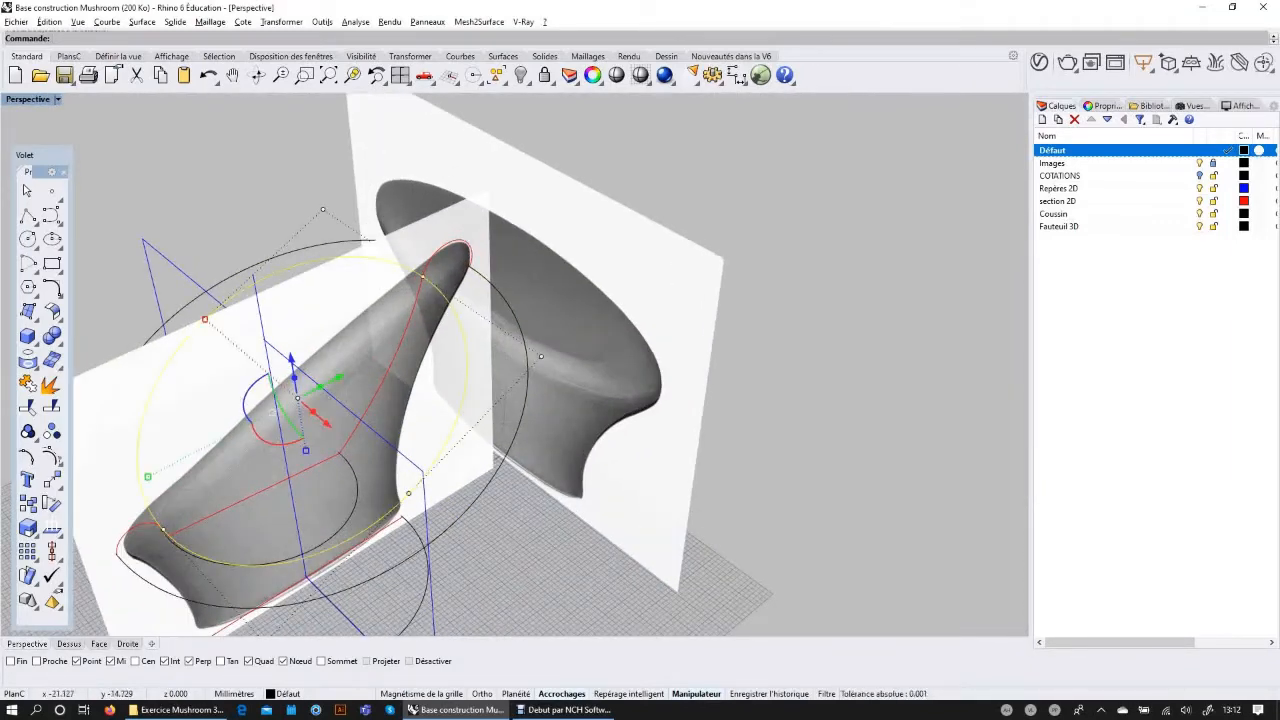
{"action": "key", "text": "Escape"}
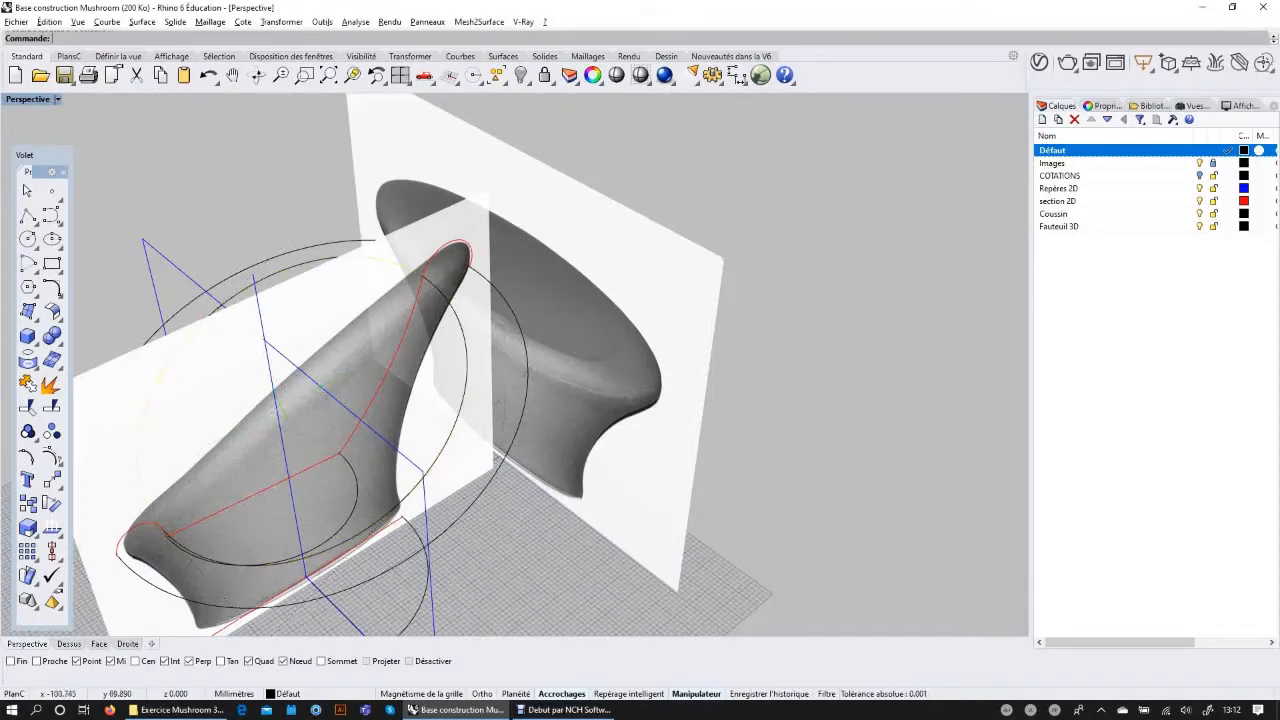
{"action": "left_click", "coordinate": [464, 338]}
{"action": "scroll", "coordinate": [648, 345], "scroll_direction": "down", "scroll_amount": 5}
{"action": "key", "text": "ctrl+F3"}
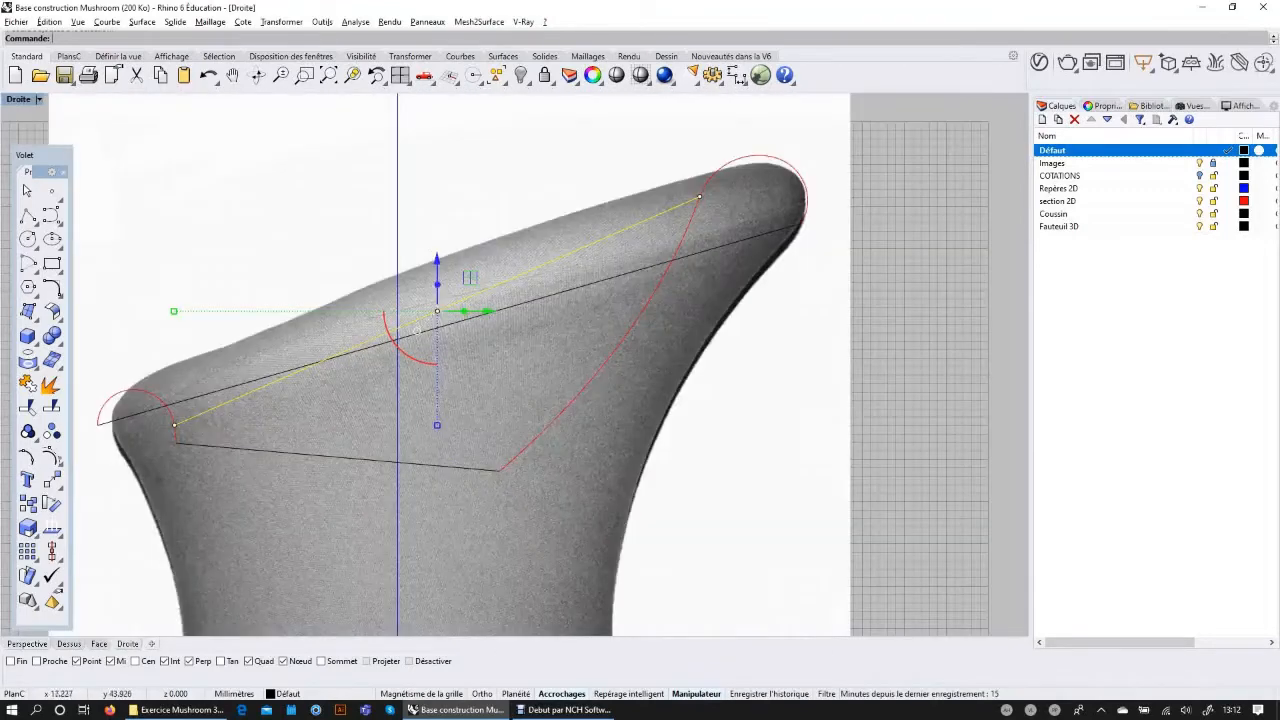
{"action": "key", "text": "ctrl+F1"}
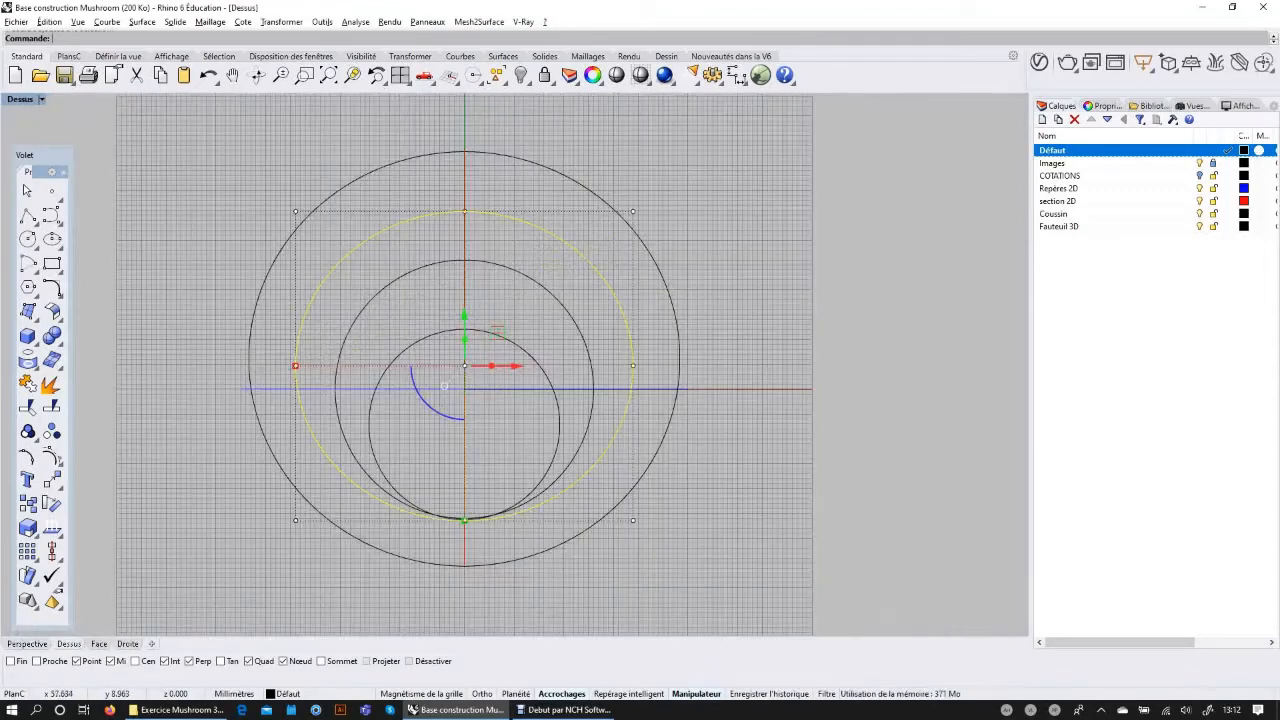
{"action": "scroll", "coordinate": [753, 342], "scroll_direction": "down", "scroll_amount": 2}
{"action": "key", "text": "Escape"}
Step: Compare the inner circle with the surrounding rim, base and seat circles in the top view
{"action": "right_click_drag", "start_coordinate": [668, 434], "coordinate": [599, 448]}
{"action": "scroll", "coordinate": [660, 445], "scroll_direction": "up", "scroll_amount": 3}
{"action": "scroll", "coordinate": [590, 467], "scroll_direction": "down", "scroll_amount": 4}
{"action": "left_click", "coordinate": [587, 345]}
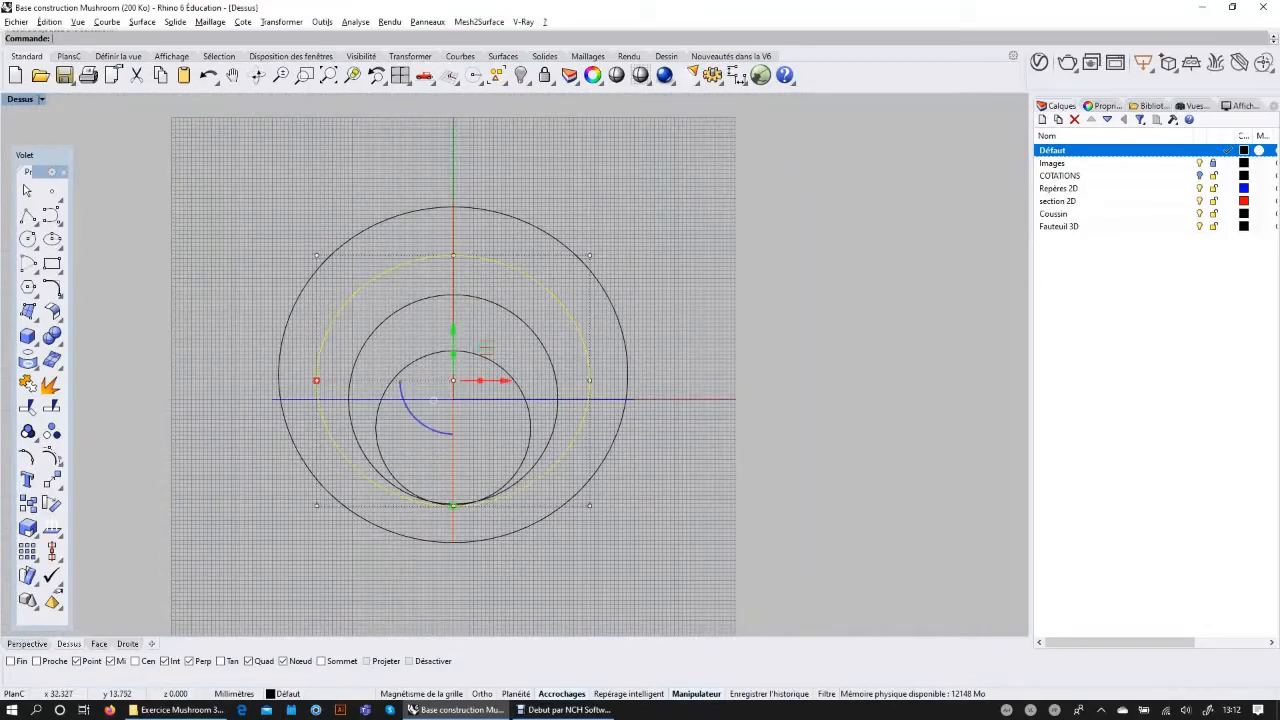
{"action": "key", "text": "Escape"}
{"action": "scroll", "coordinate": [700, 345], "scroll_direction": "down", "scroll_amount": 3}
{"action": "scroll", "coordinate": [578, 333], "scroll_direction": "up", "scroll_amount": 5}
{"action": "left_click", "coordinate": [610, 298]}
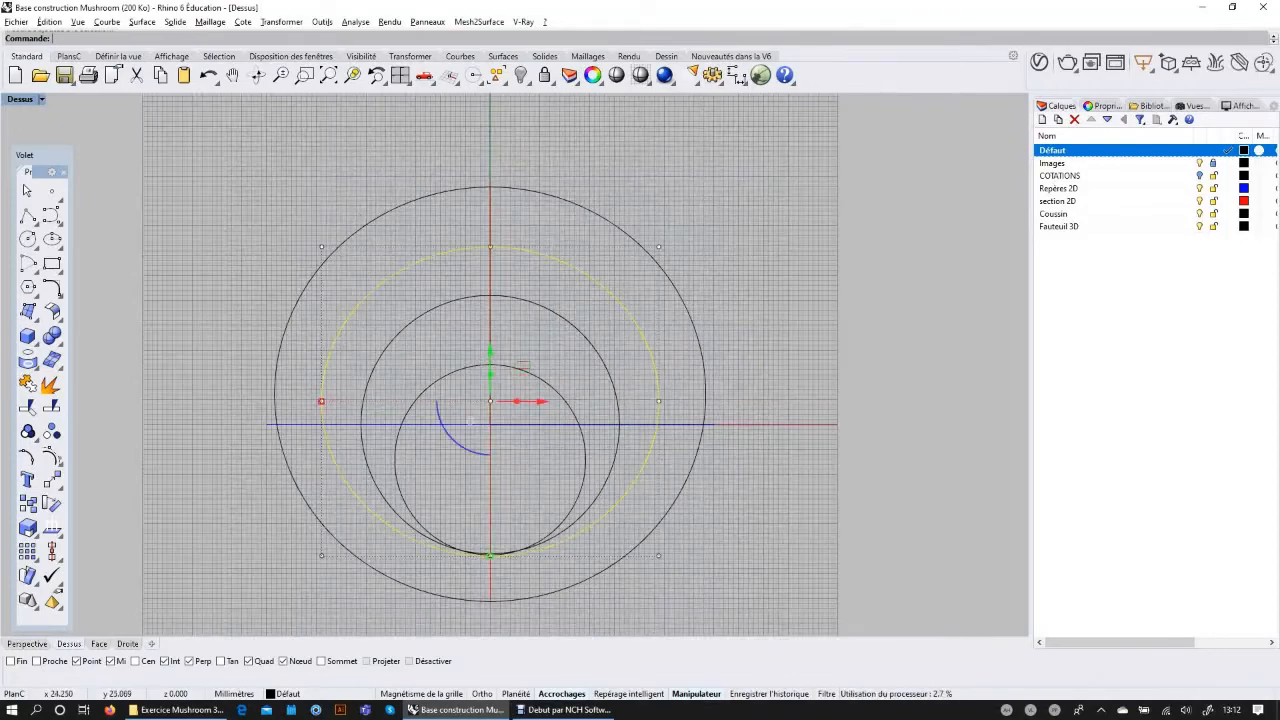
{"action": "key", "text": "Escape"}
Step: Review the full set of construction circles against the reference images in the right and perspective views
{"action": "key", "text": "ctrl+F3"}
{"action": "scroll", "coordinate": [625, 423], "scroll_direction": "down", "scroll_amount": 4}
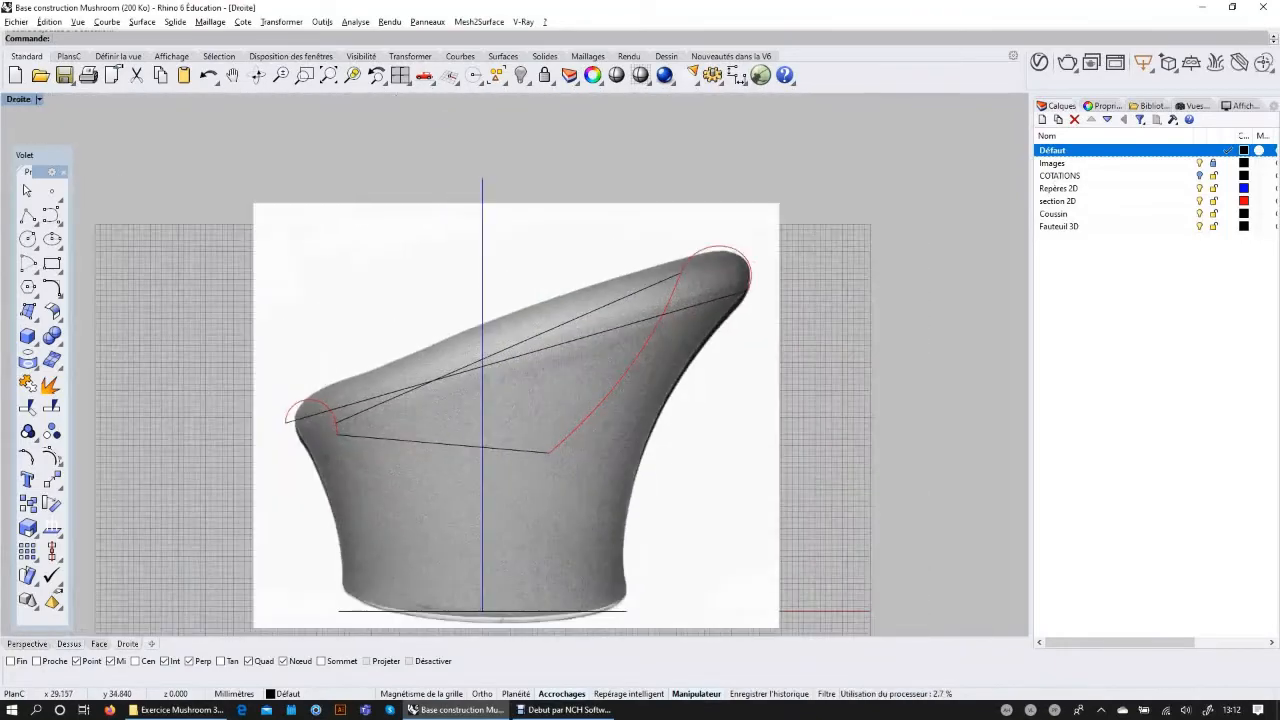
{"action": "right_click_drag", "start_coordinate": [639, 423], "coordinate": [539, 371]}
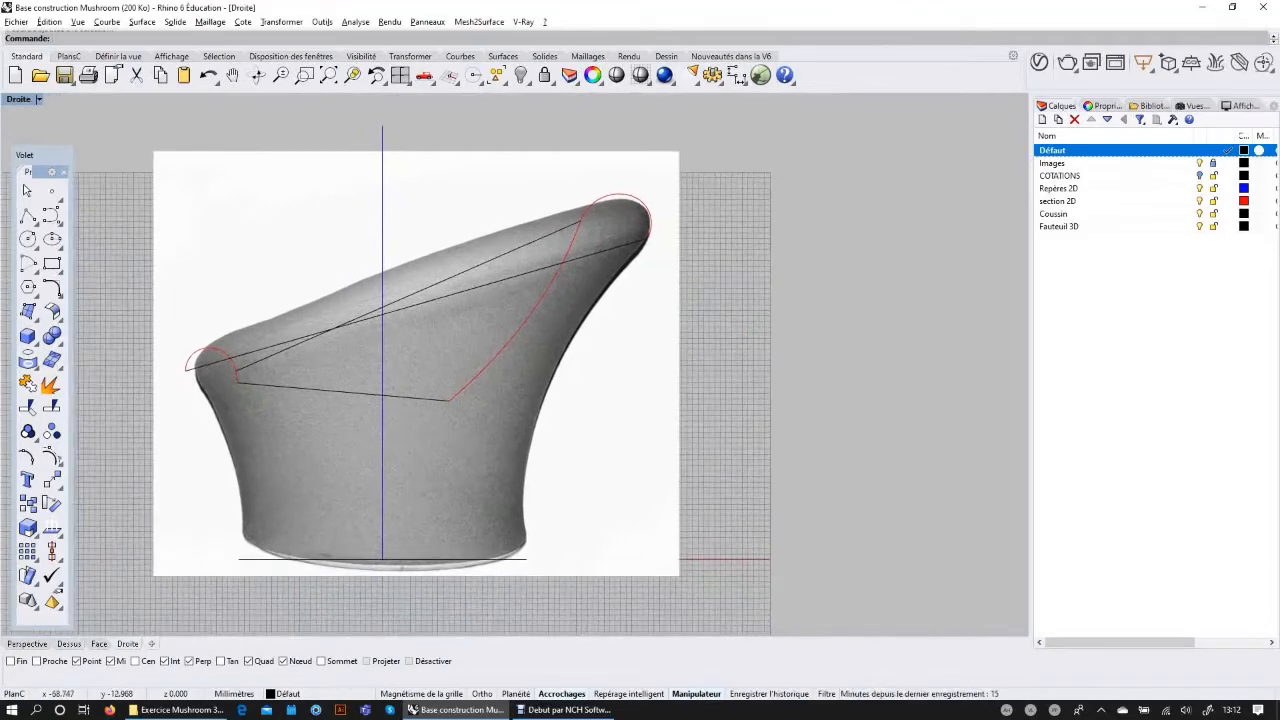
{"action": "key", "text": "ctrl+F4"}
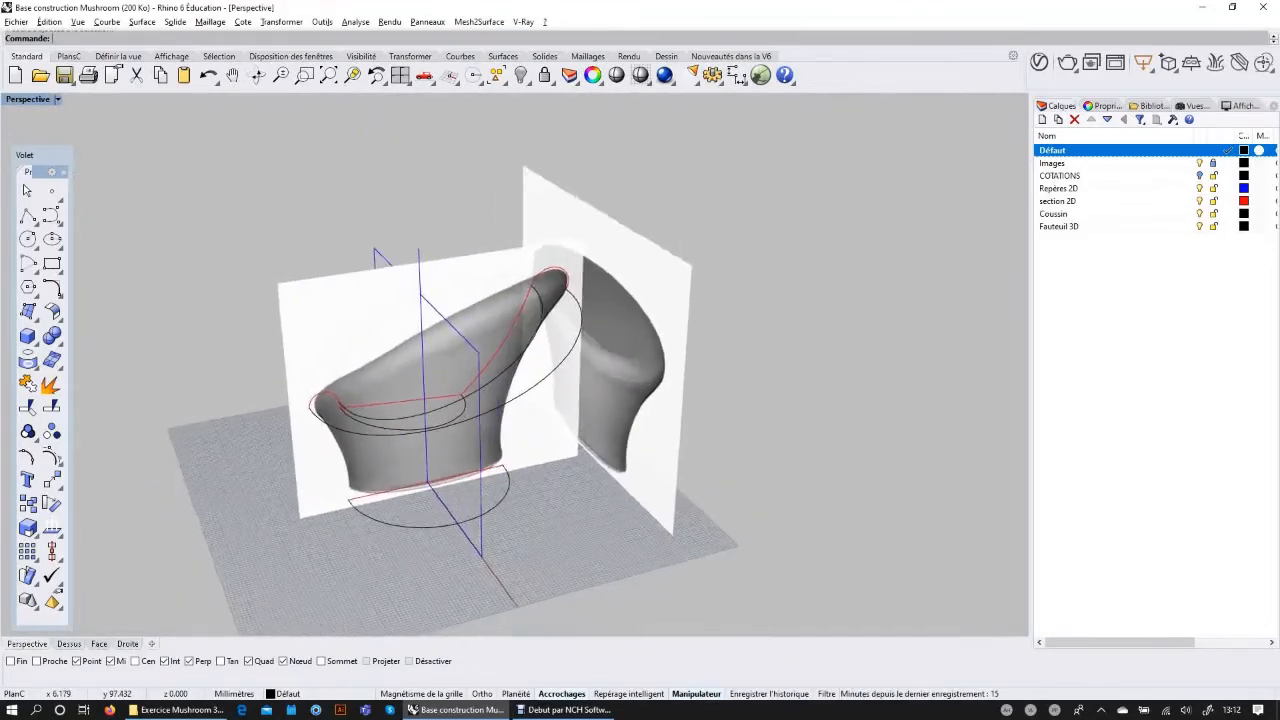
{"action": "scroll", "coordinate": [560, 370], "scroll_direction": "up", "scroll_amount": 3}
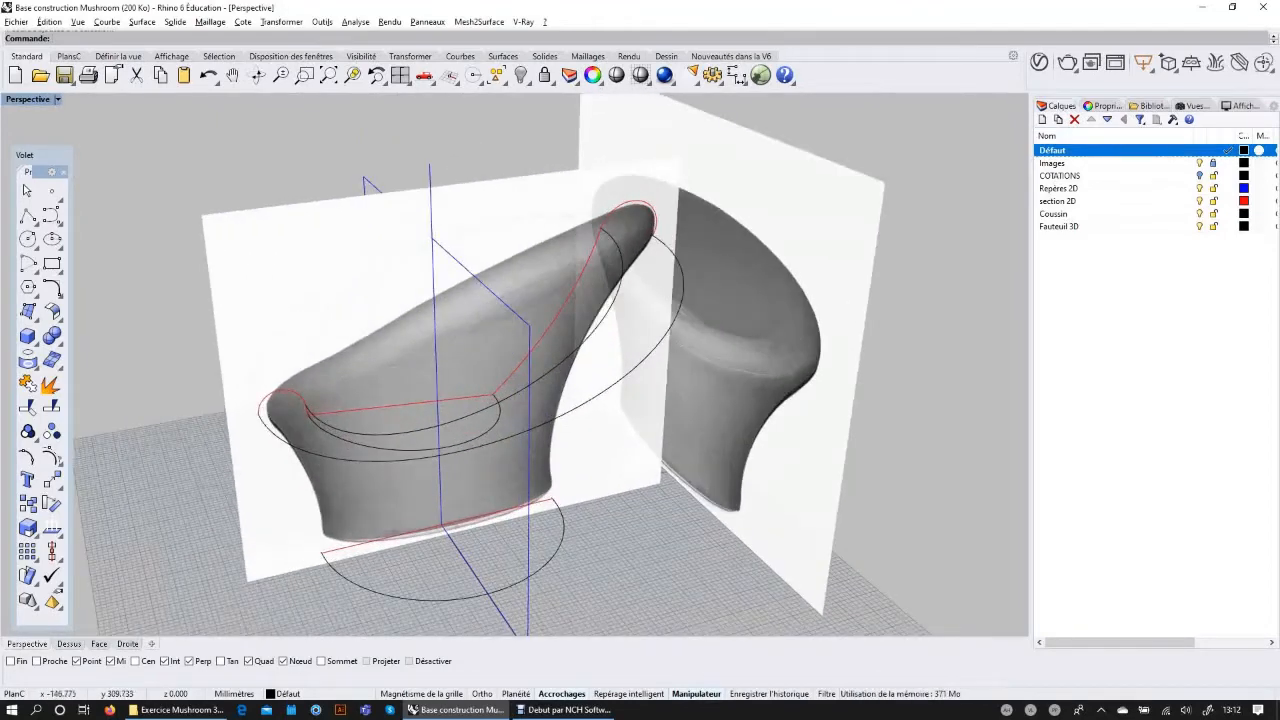
{"action": "right_click_drag", "start_coordinate": [560, 370], "coordinate": [632, 372]}
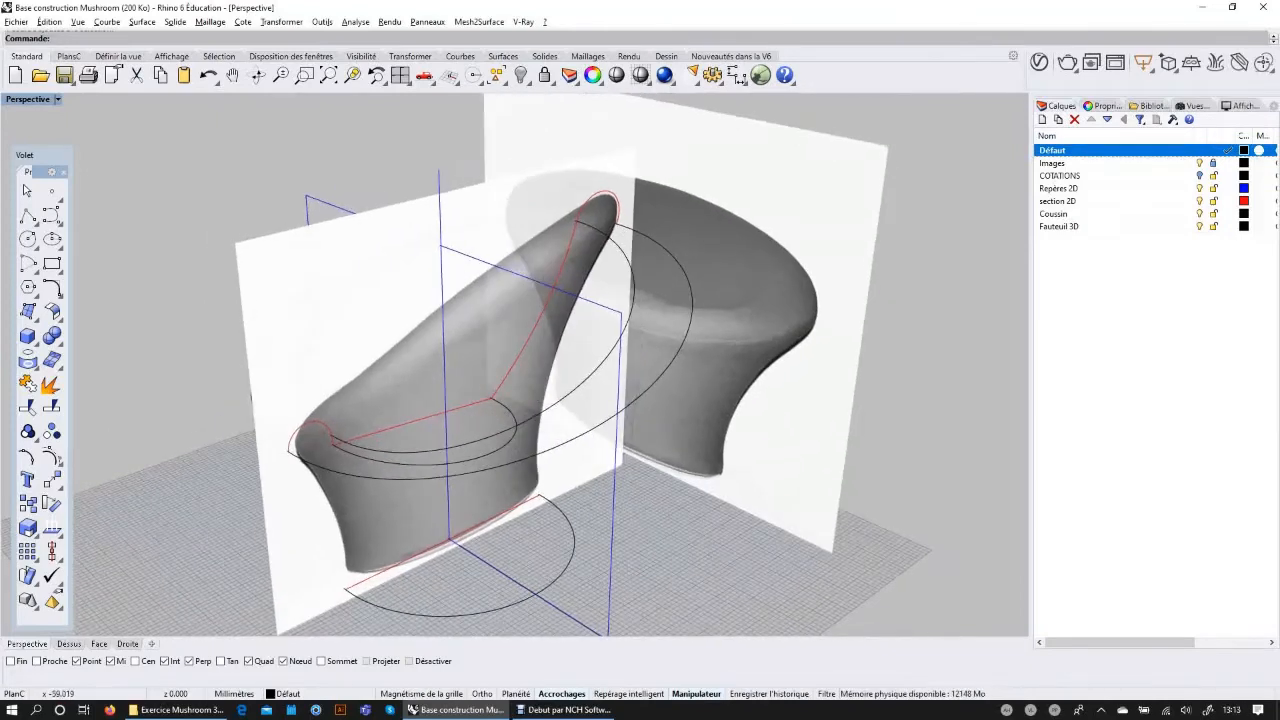
Step: Hide the Images and Repères 2D layers, leaving the section curves and construction circles
{"action": "left_click", "coordinate": [1199, 163]}
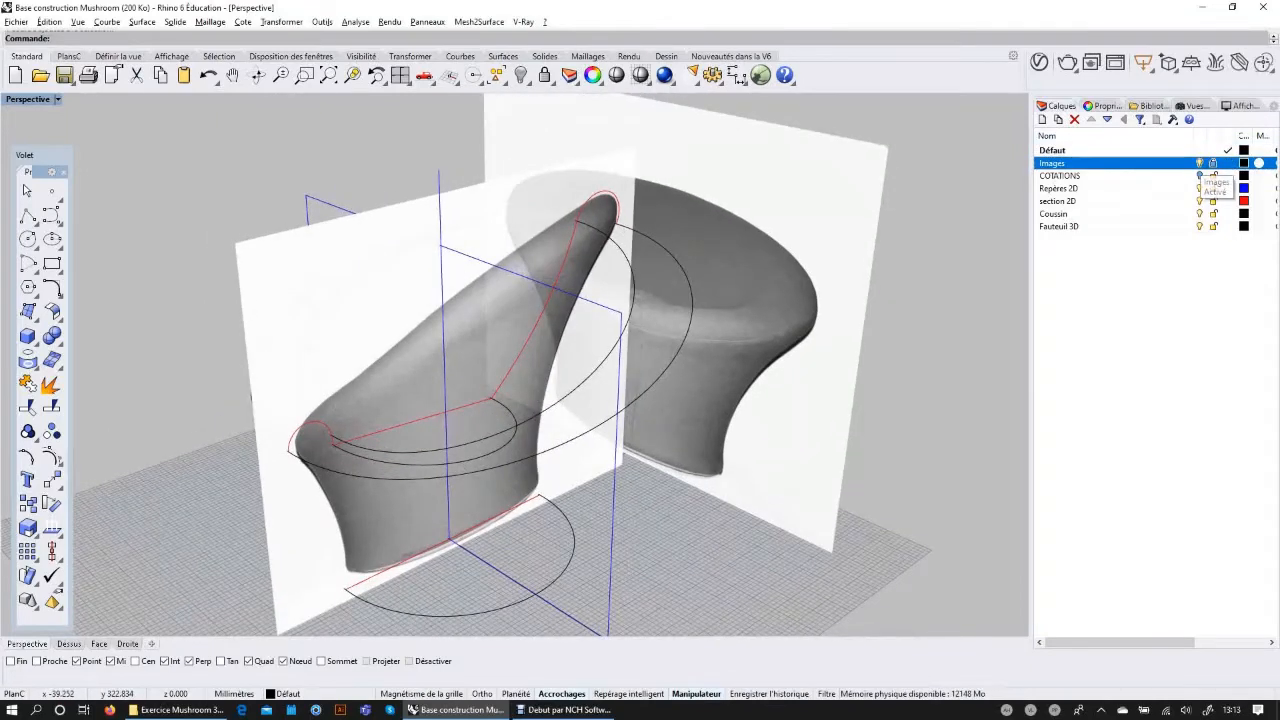
{"action": "scroll", "coordinate": [550, 382], "scroll_direction": "down", "scroll_amount": 2}
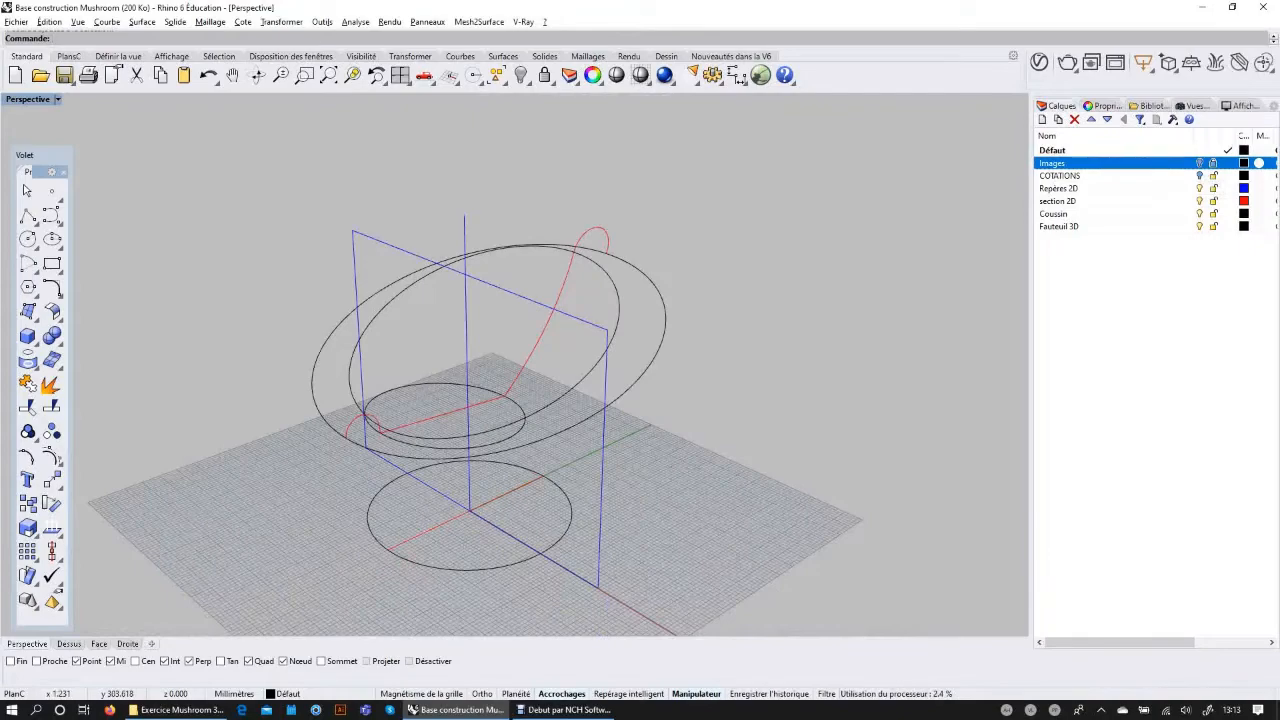
{"action": "left_click", "coordinate": [1199, 188]}
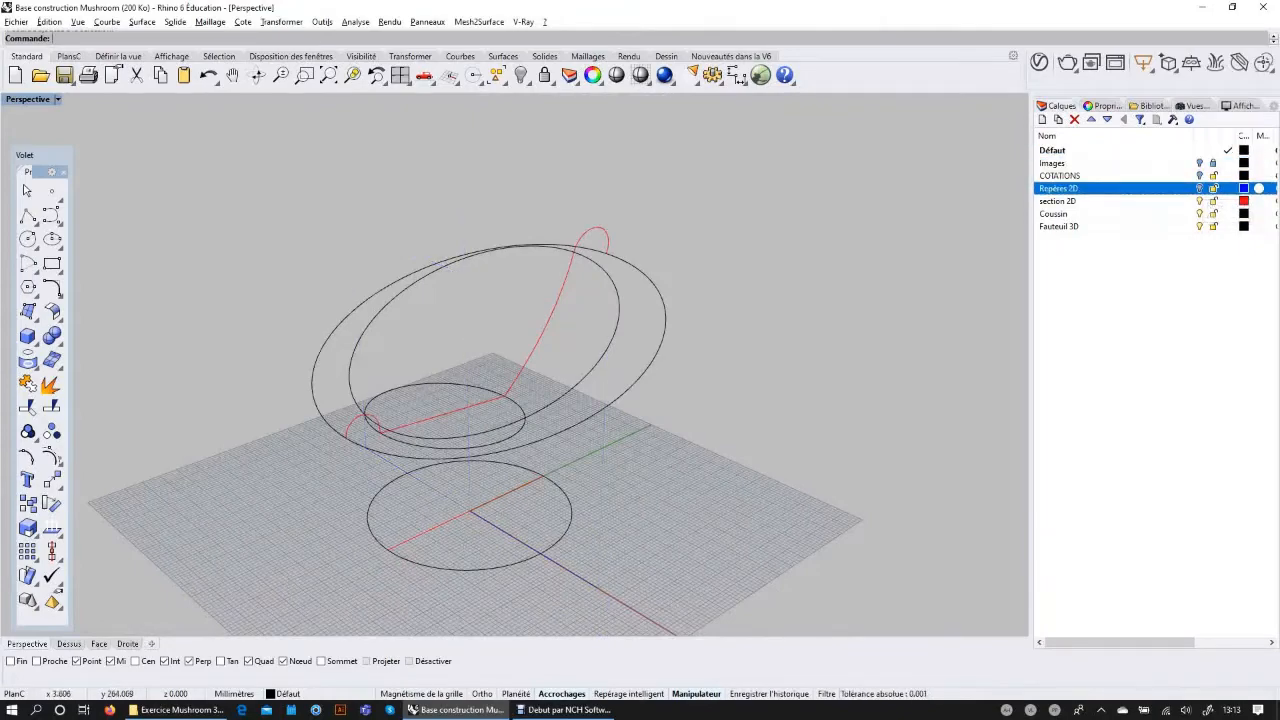
Step: Examine the isolated circles and section curves from several angles, and select the outer rim circle
{"action": "right_click_drag", "start_coordinate": [560, 400], "coordinate": [645, 340]}
{"action": "scroll", "coordinate": [645, 262], "scroll_direction": "up", "scroll_amount": 4}
{"action": "scroll", "coordinate": [560, 300], "scroll_direction": "down", "scroll_amount": 3}
{"action": "right_click_drag", "start_coordinate": [640, 400], "coordinate": [490, 430]}
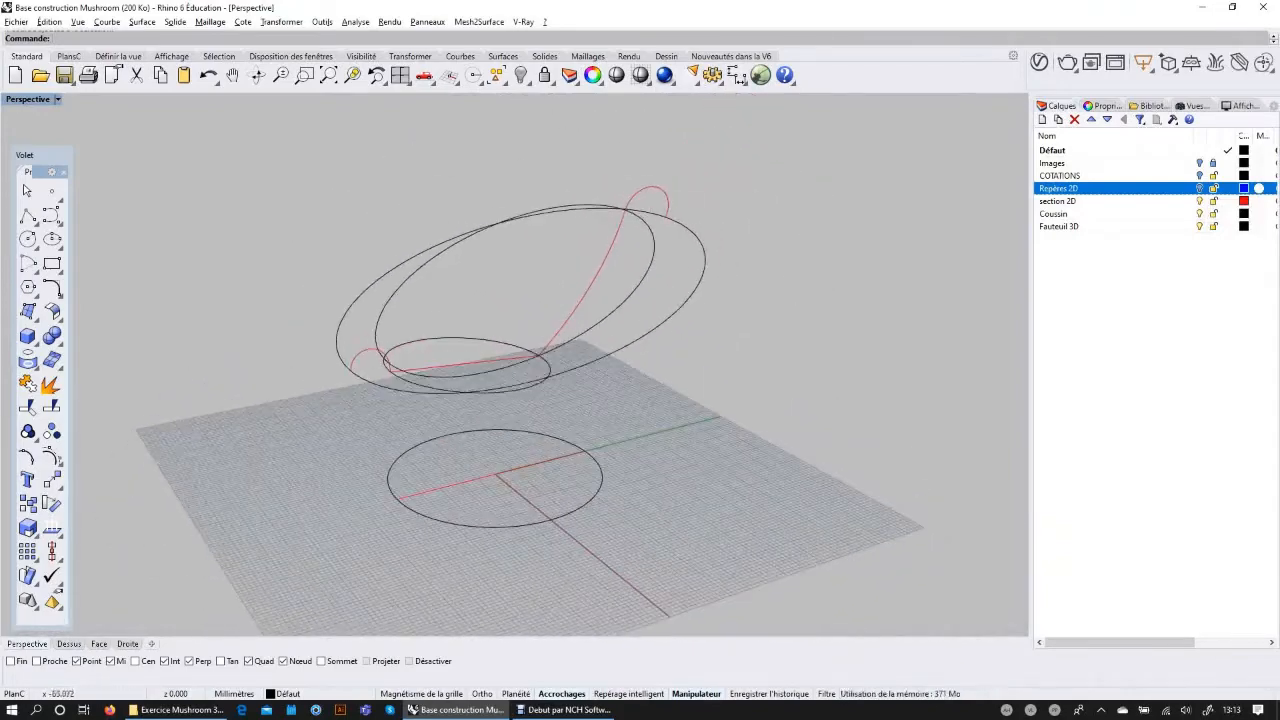
{"action": "scroll", "coordinate": [490, 430], "scroll_direction": "up", "scroll_amount": 6}
{"action": "scroll", "coordinate": [492, 438], "scroll_direction": "down", "scroll_amount": 6}
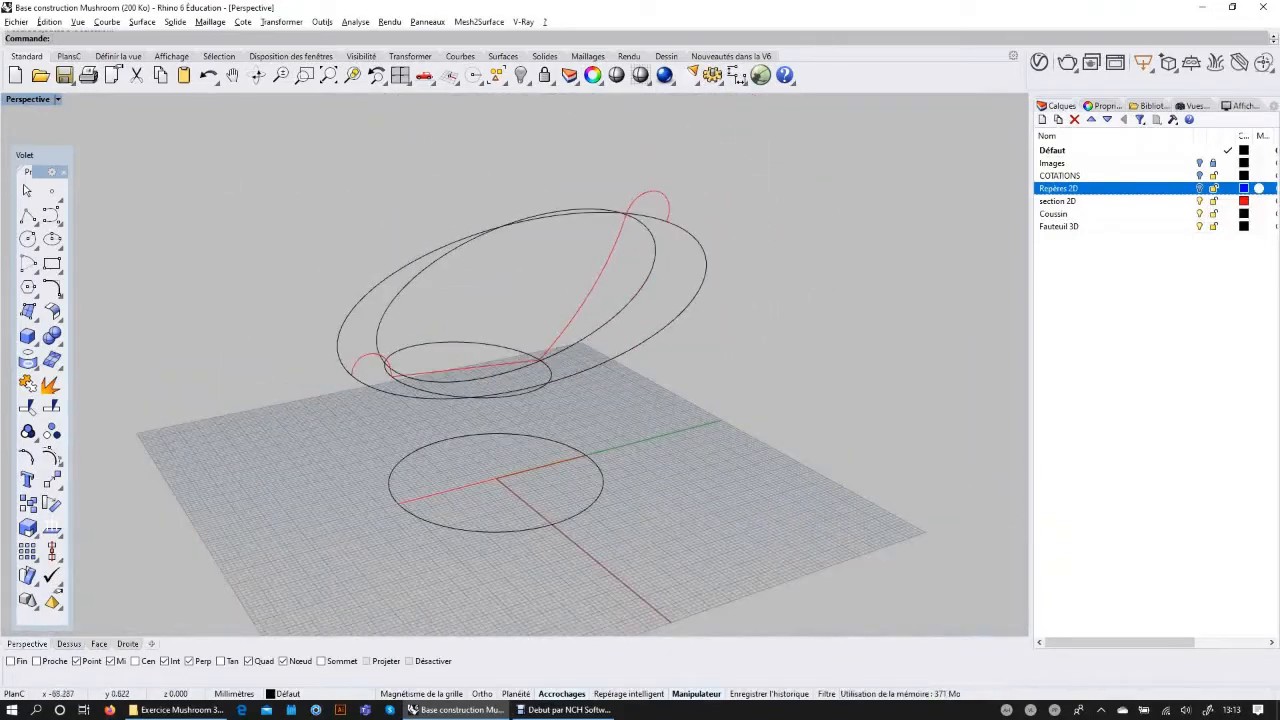
{"action": "left_click", "coordinate": [704, 292]}
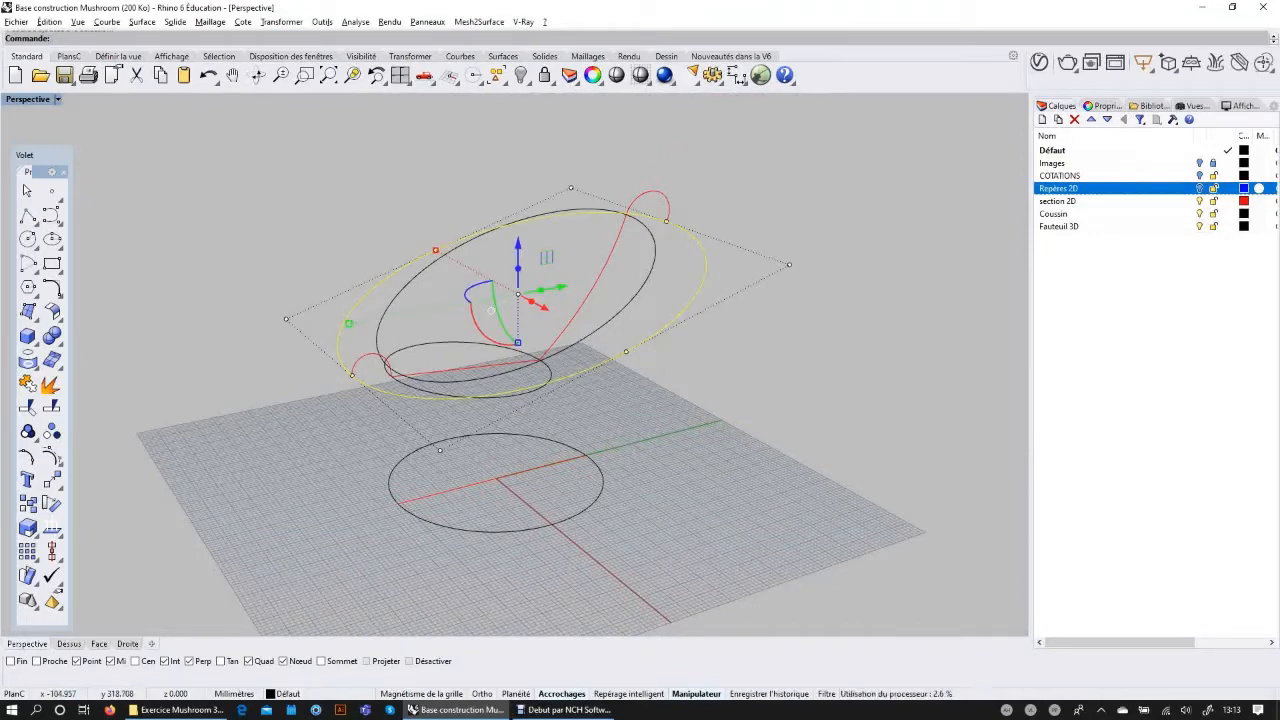
Step: Show the Images layer again and deselect the rim circle
{"action": "left_click", "coordinate": [1199, 163]}
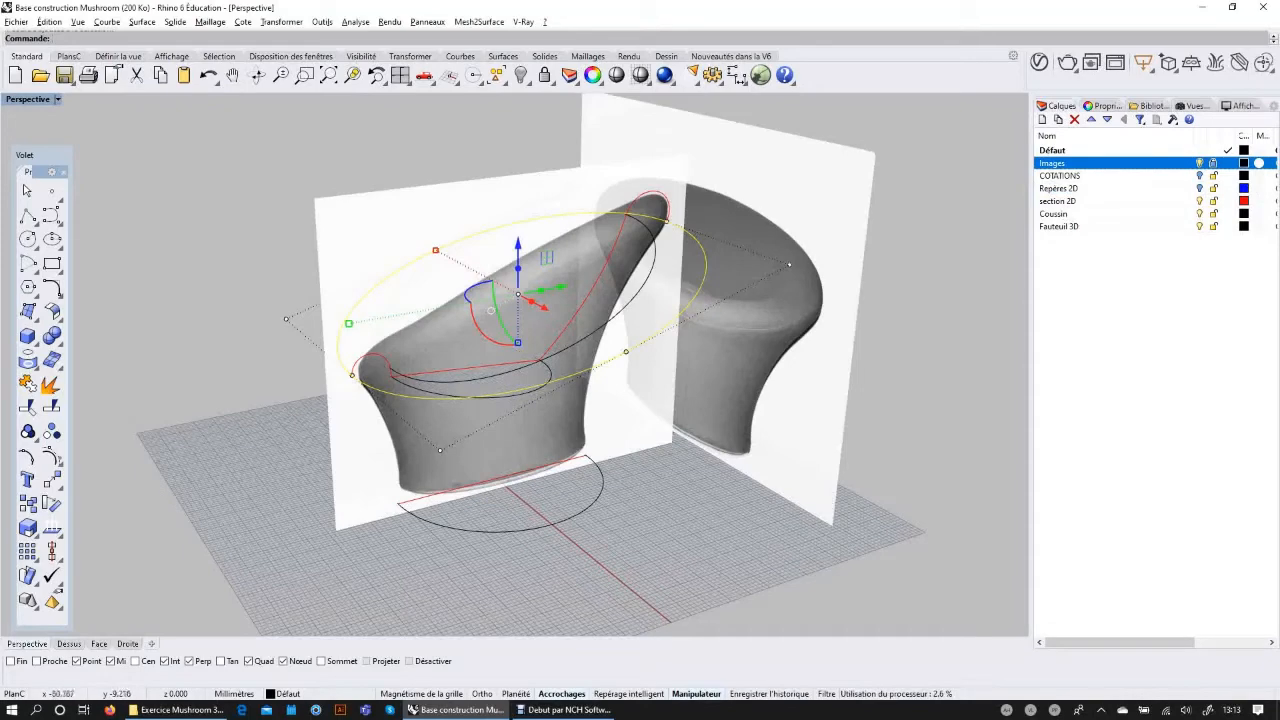
{"action": "key", "text": "Escape"}
{"action": "right_click_drag", "start_coordinate": [640, 400], "coordinate": [560, 325]}
{"action": "scroll", "coordinate": [491, 326], "scroll_direction": "up", "scroll_amount": 3}
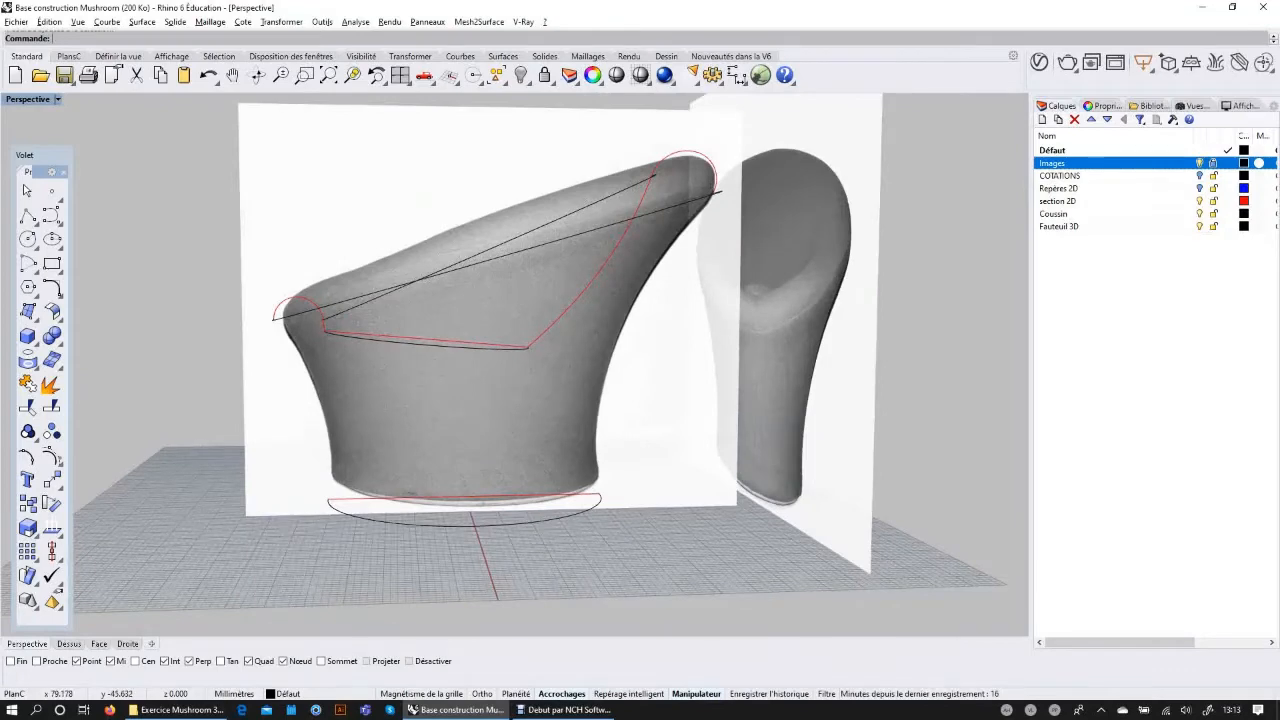
Step: Examine the chair's side profile between rim and base in the right view, and select the section's front arc
{"action": "key", "text": "ctrl+F3"}
{"action": "scroll", "coordinate": [428, 352], "scroll_direction": "down", "scroll_amount": 4}
{"action": "scroll", "coordinate": [260, 441], "scroll_direction": "up", "scroll_amount": 2}
{"action": "scroll", "coordinate": [263, 441], "scroll_direction": "up", "scroll_amount": 2}
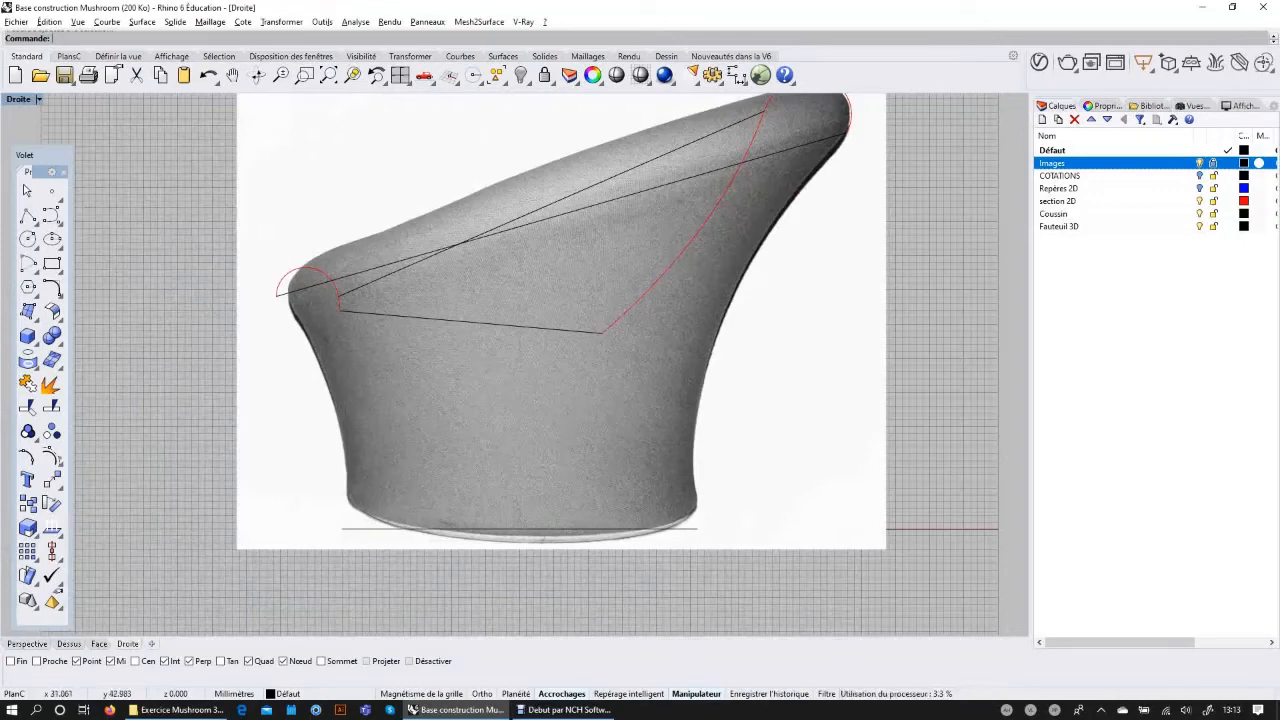
{"action": "scroll", "coordinate": [347, 465], "scroll_direction": "down", "scroll_amount": 2}
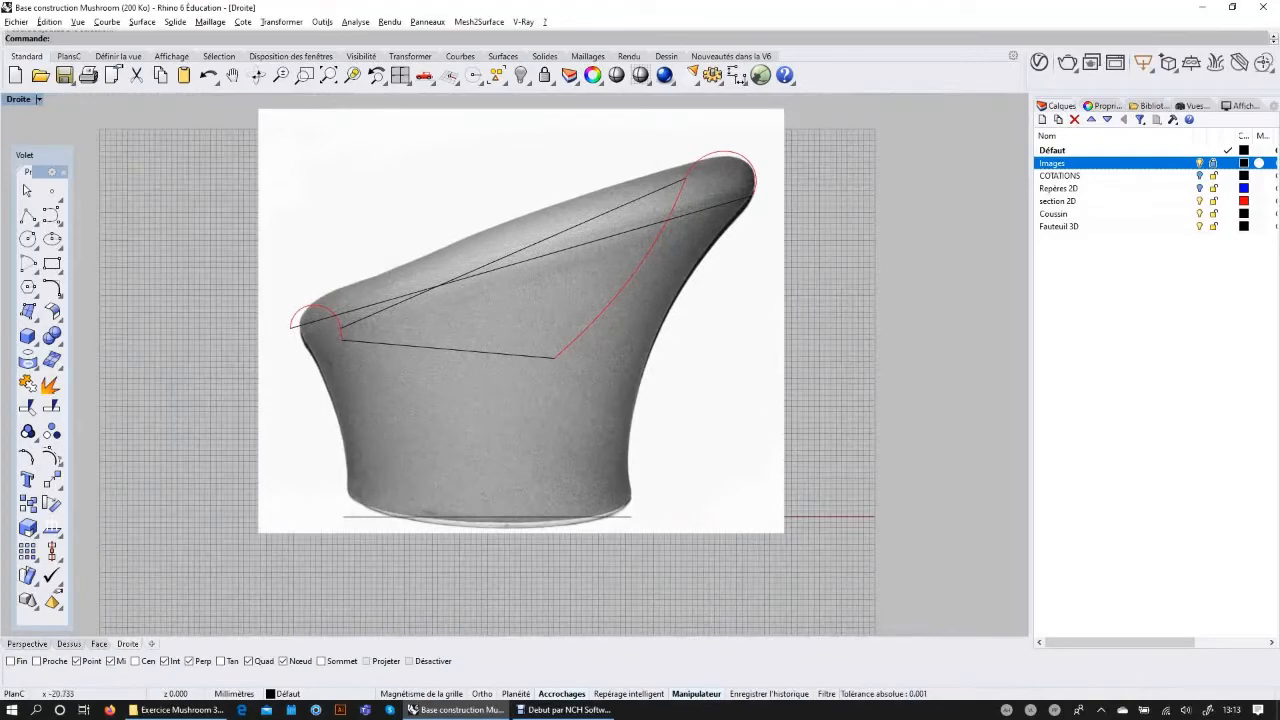
{"action": "scroll", "coordinate": [358, 300], "scroll_direction": "up", "scroll_amount": 3}
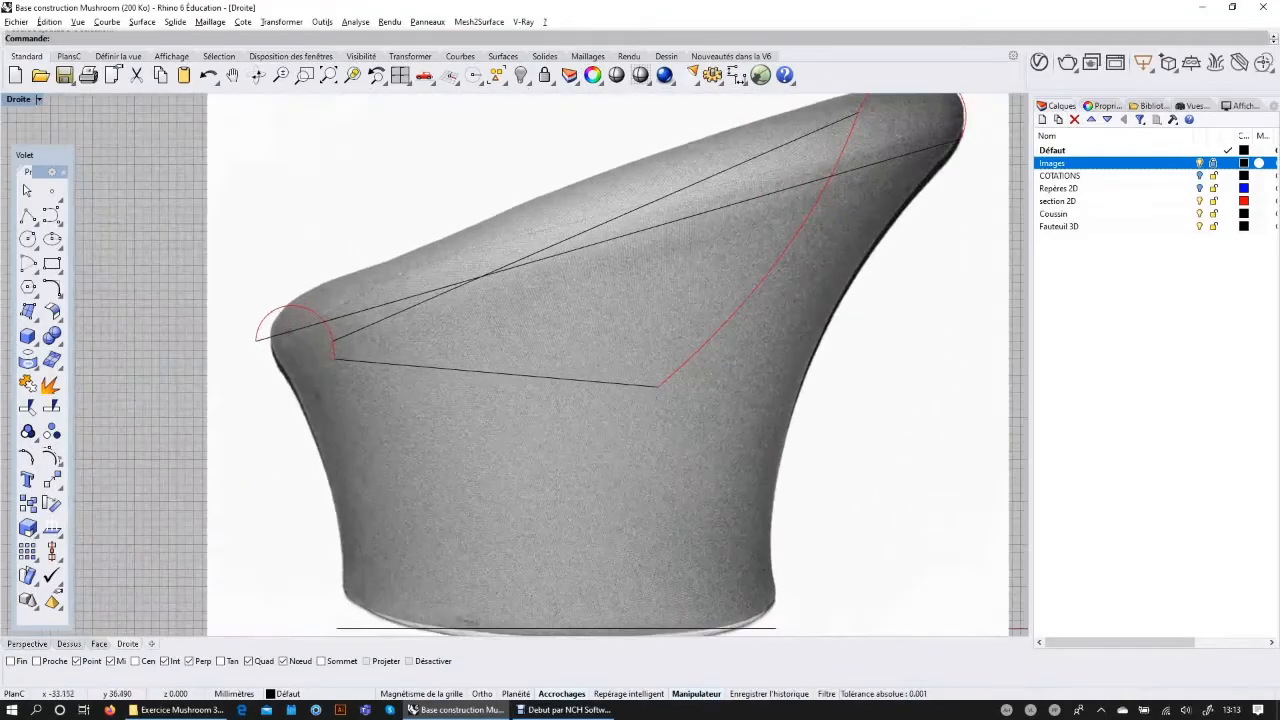
{"action": "left_click", "coordinate": [277, 313]}
{"action": "scroll", "coordinate": [390, 396], "scroll_direction": "down", "scroll_amount": 2}
{"action": "key", "text": "Escape"}
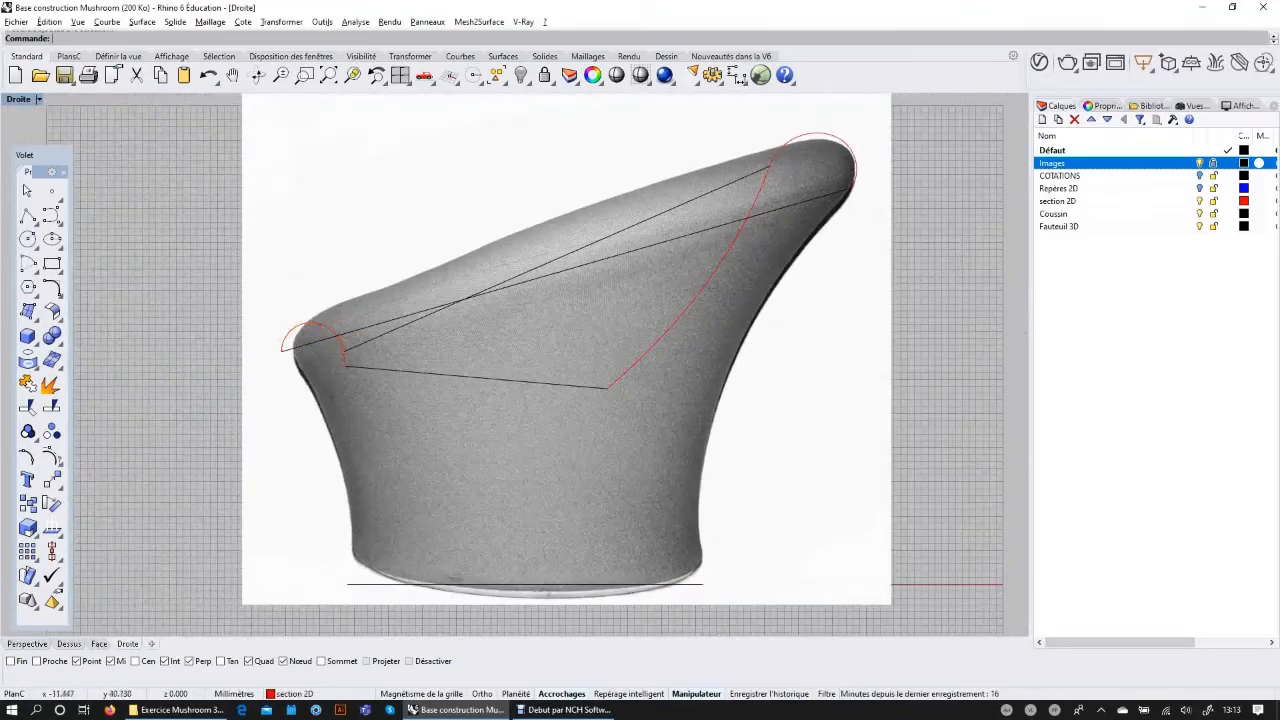
{"action": "left_click", "coordinate": [300, 325]}
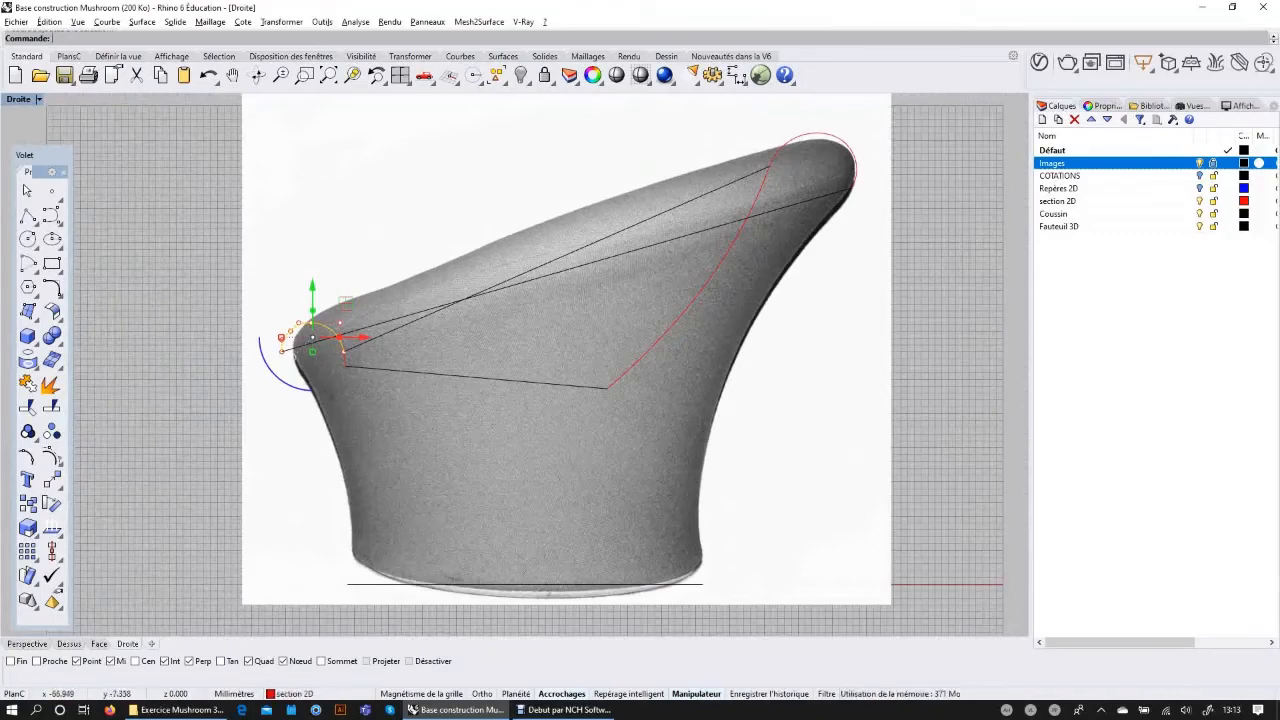
Step: Inspect the front arc in perspective, at its outer end on the rim circle above the base circle
{"action": "left_click", "coordinate": [27, 643]}
{"action": "right_click_drag", "start_coordinate": [180, 440], "coordinate": [300, 460]}
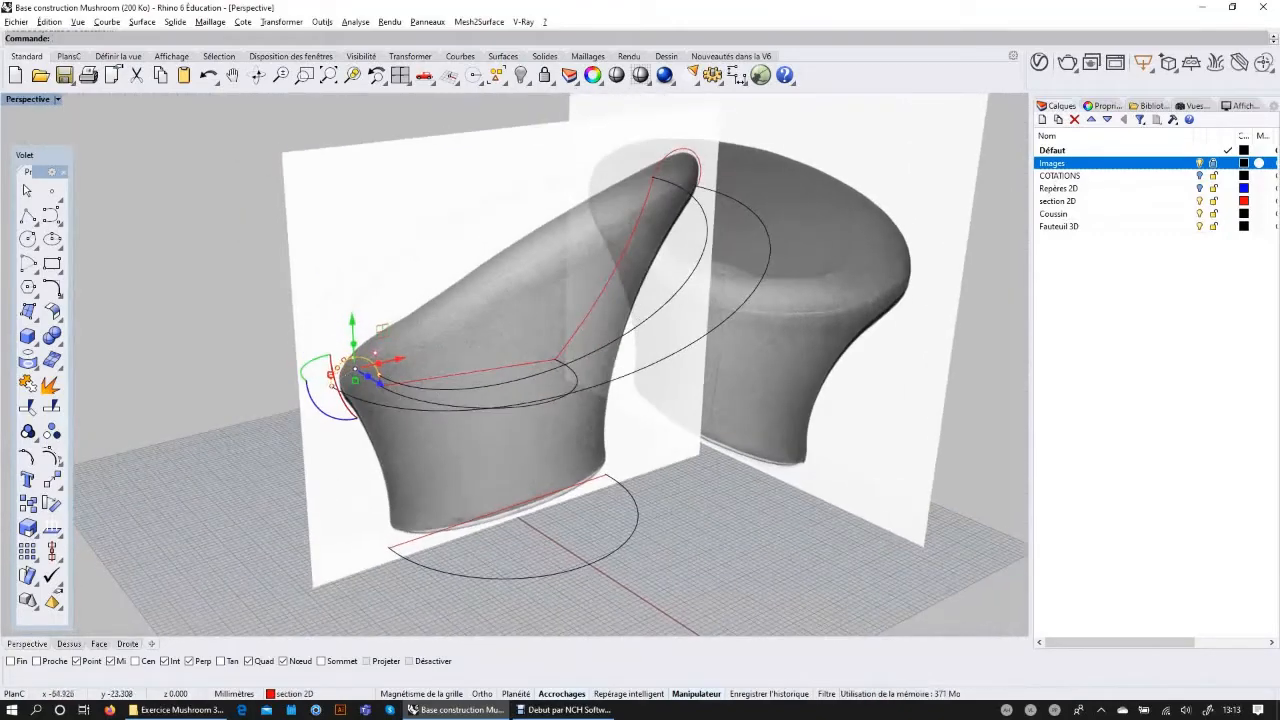
{"action": "scroll", "coordinate": [300, 460], "scroll_direction": "up", "scroll_amount": 3}
{"action": "key", "text": "Escape"}
{"action": "right_click_drag", "start_coordinate": [600, 550], "coordinate": [540, 441], "text": "shift"}
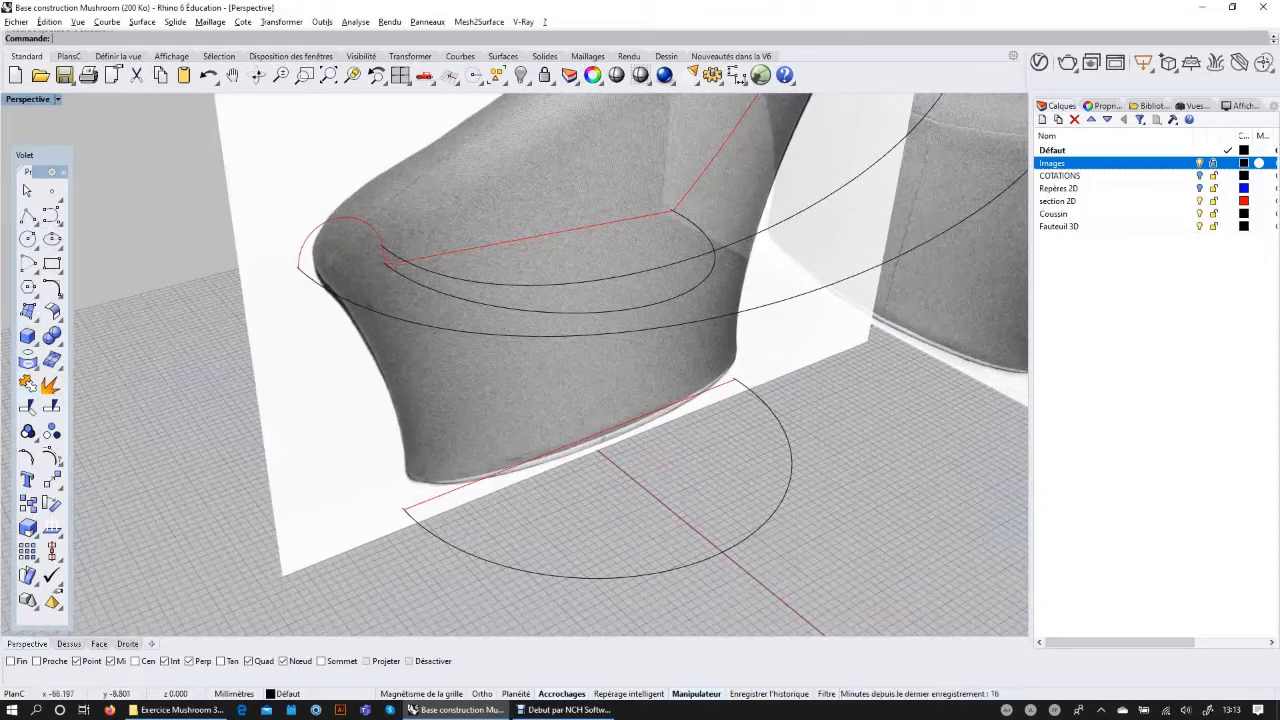
{"action": "left_click", "coordinate": [302, 250]}
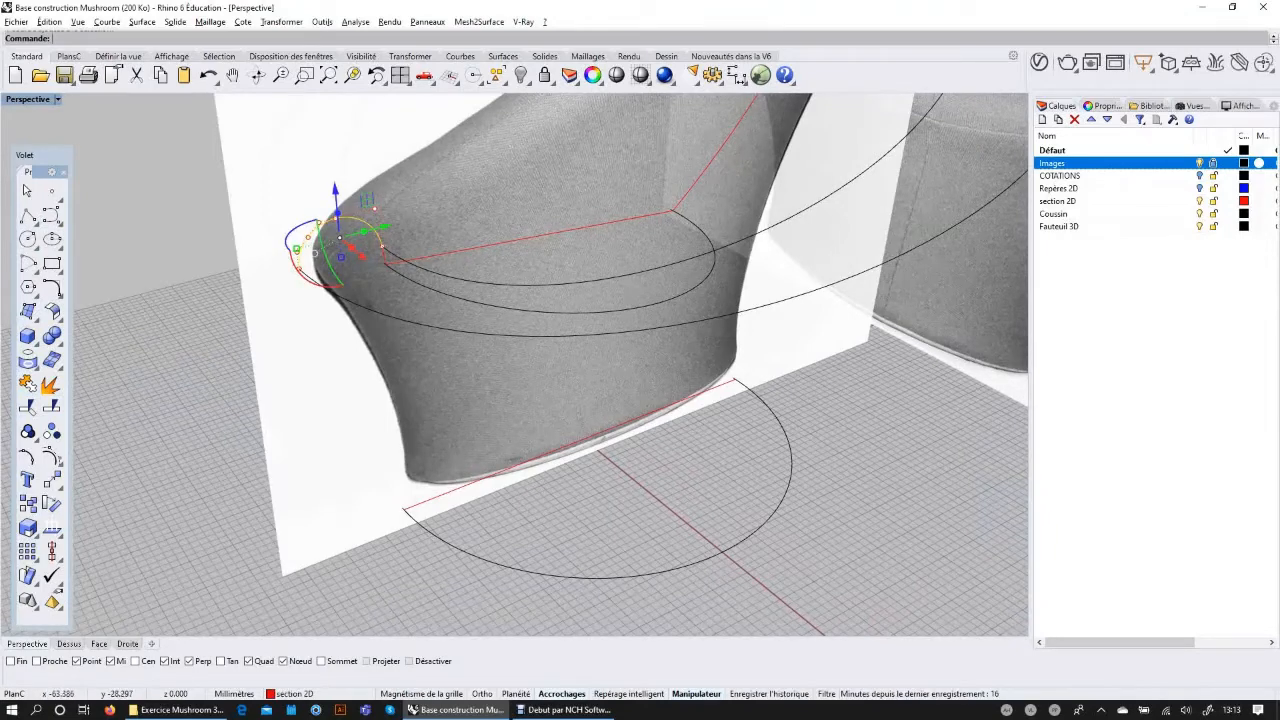
Step: Deselect the front arc and draw a short vertical line downward from the base circle's front quadrant point, in the right view
{"action": "key", "text": "Escape"}
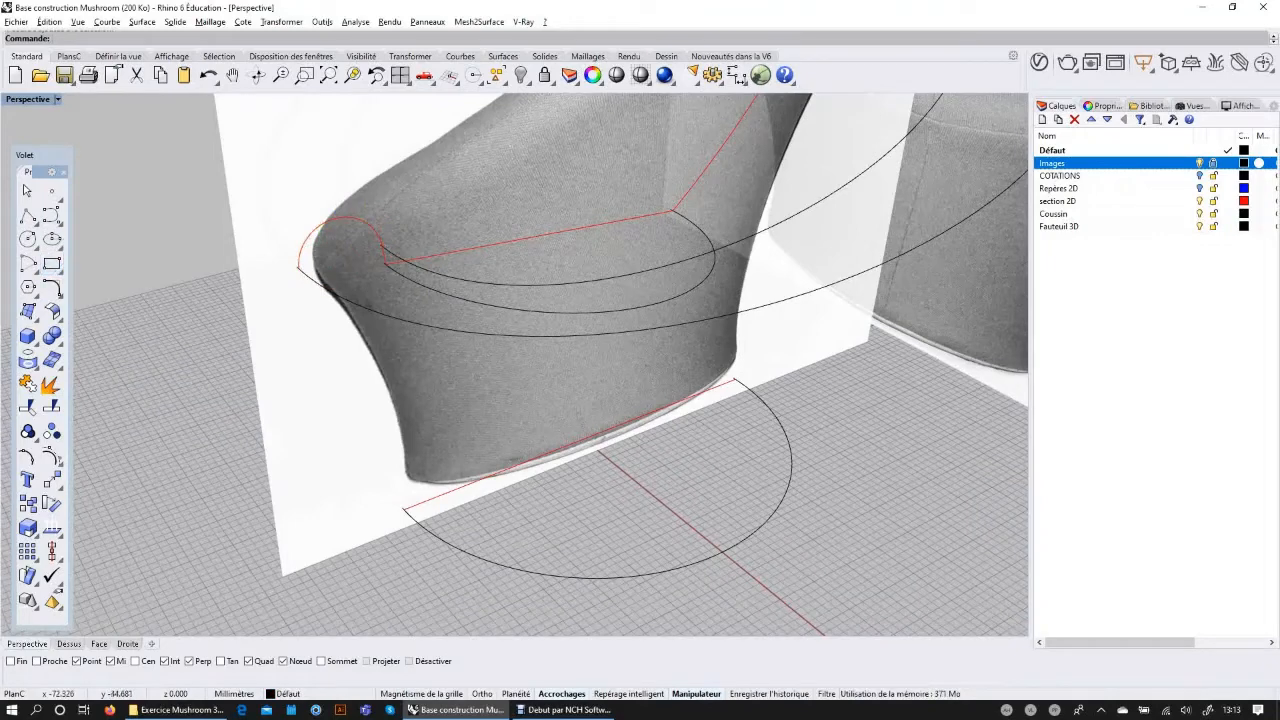
{"action": "left_click", "coordinate": [55, 291]}
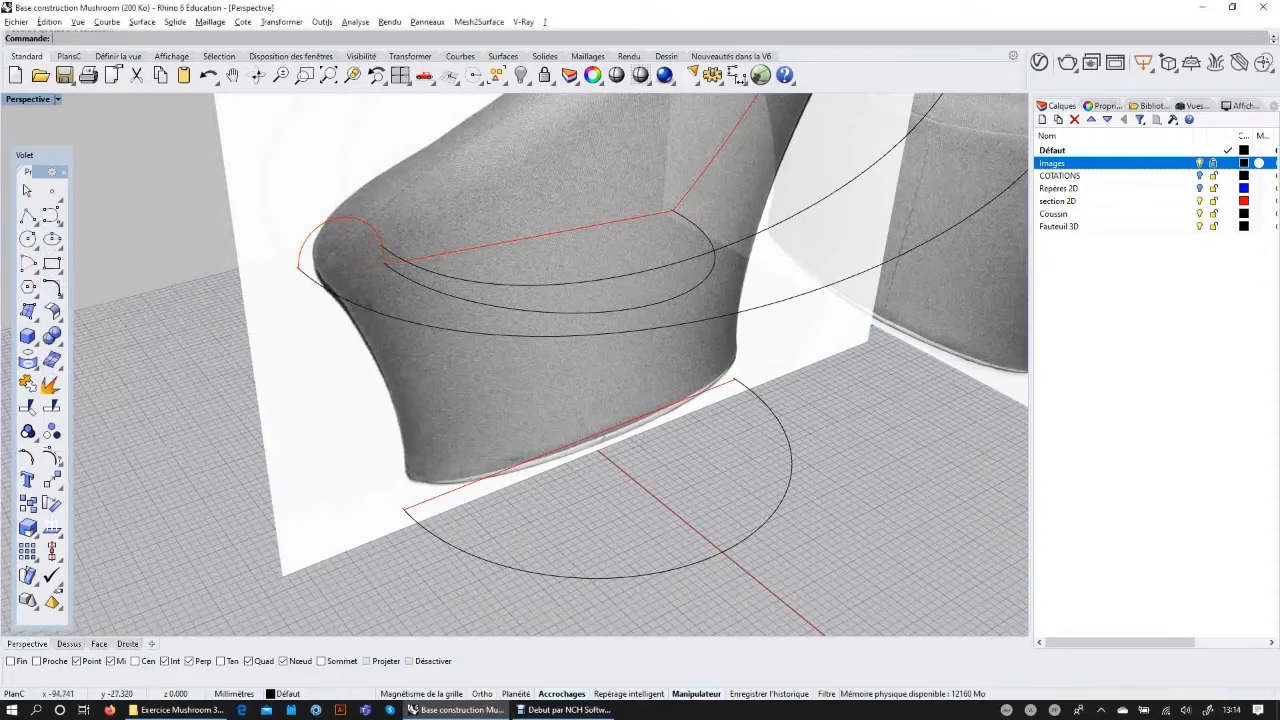
{"action": "left_click", "coordinate": [28, 216]}
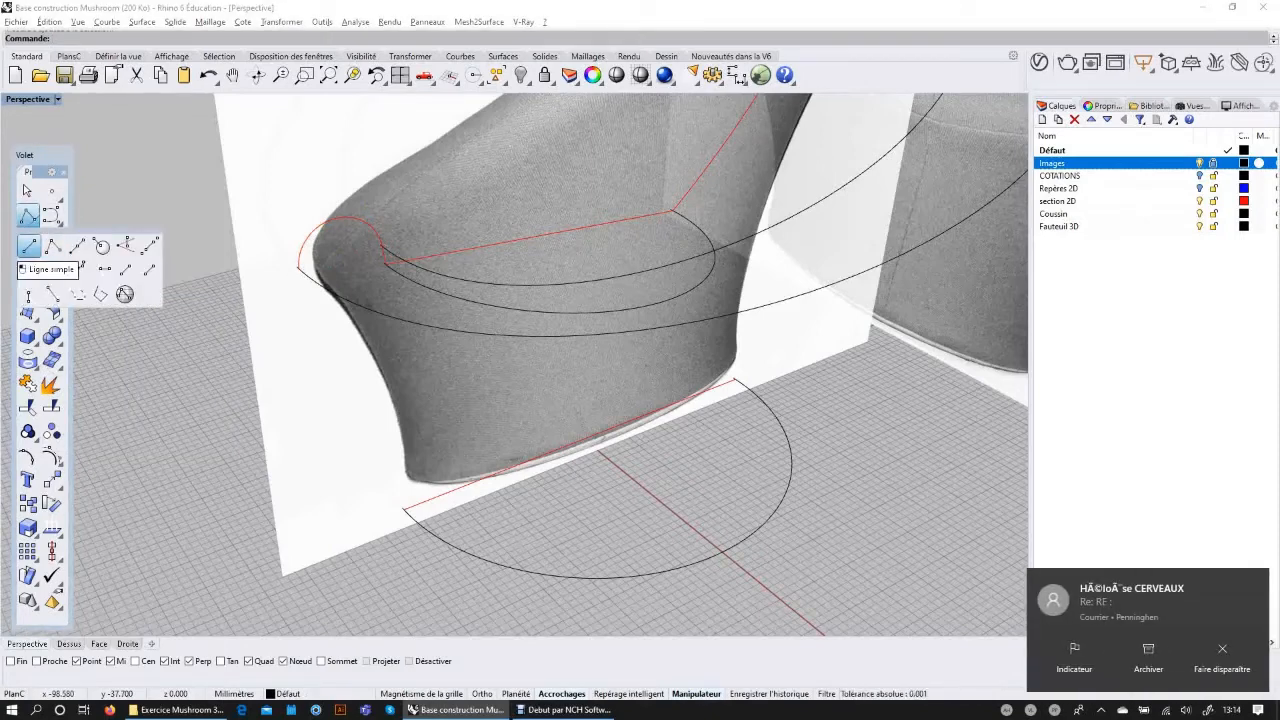
{"action": "left_click", "coordinate": [29, 246]}
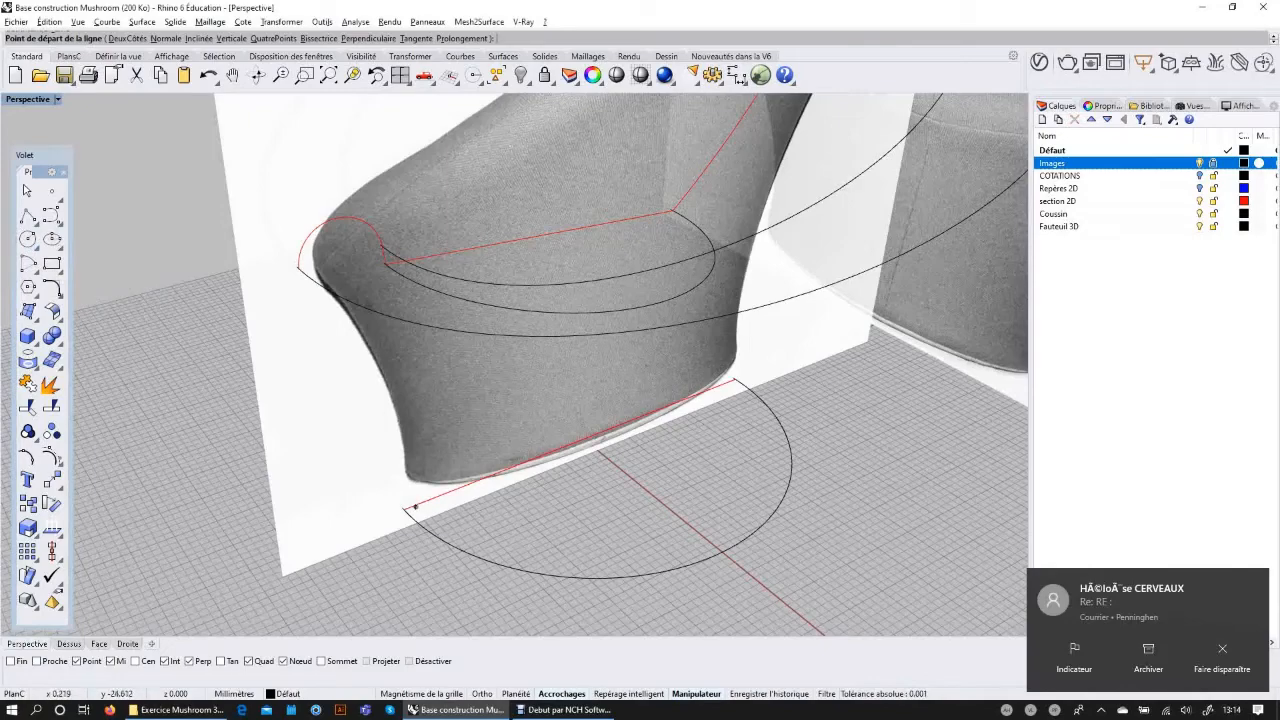
{"action": "scroll", "coordinate": [414, 507], "scroll_direction": "up", "scroll_amount": 2}
{"action": "scroll", "coordinate": [408, 509], "scroll_direction": "up", "scroll_amount": 2}
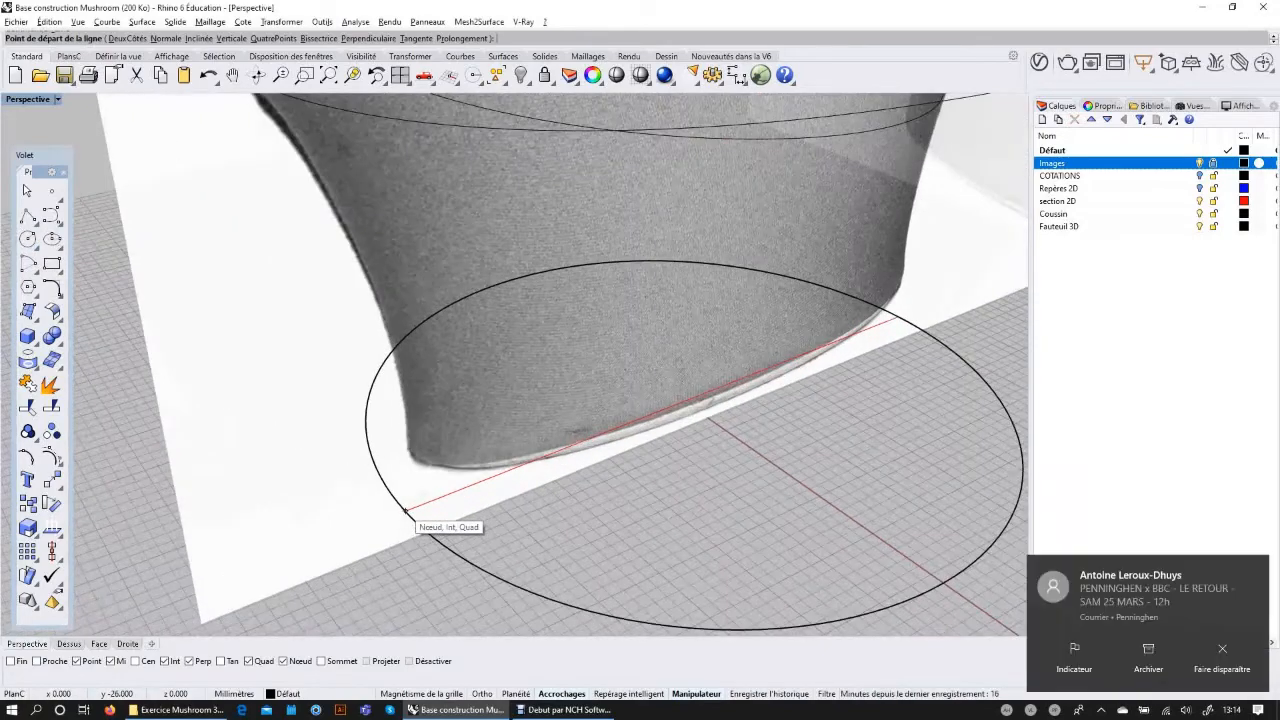
{"action": "left_click", "coordinate": [405, 510]}
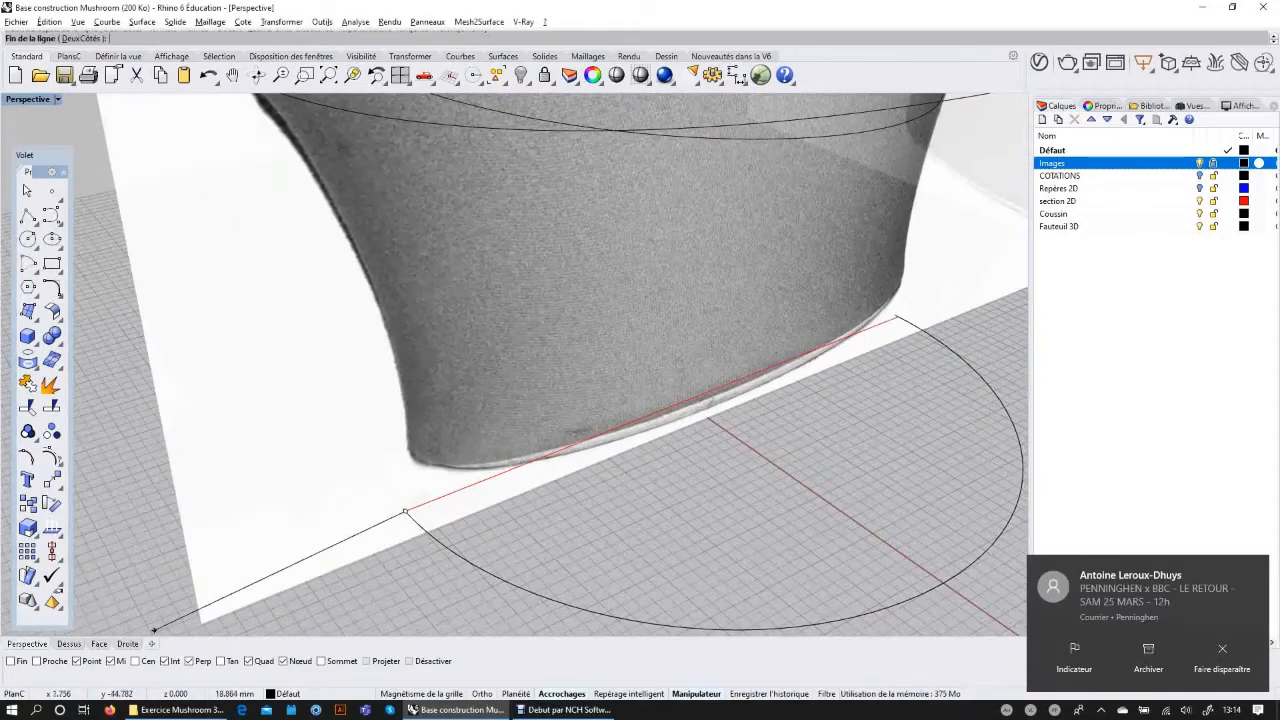
{"action": "scroll", "coordinate": [410, 525], "scroll_direction": "down", "scroll_amount": 2}
{"action": "scroll", "coordinate": [406, 505], "scroll_direction": "up", "scroll_amount": 2}
{"action": "scroll", "coordinate": [410, 525], "scroll_direction": "down", "scroll_amount": 2}
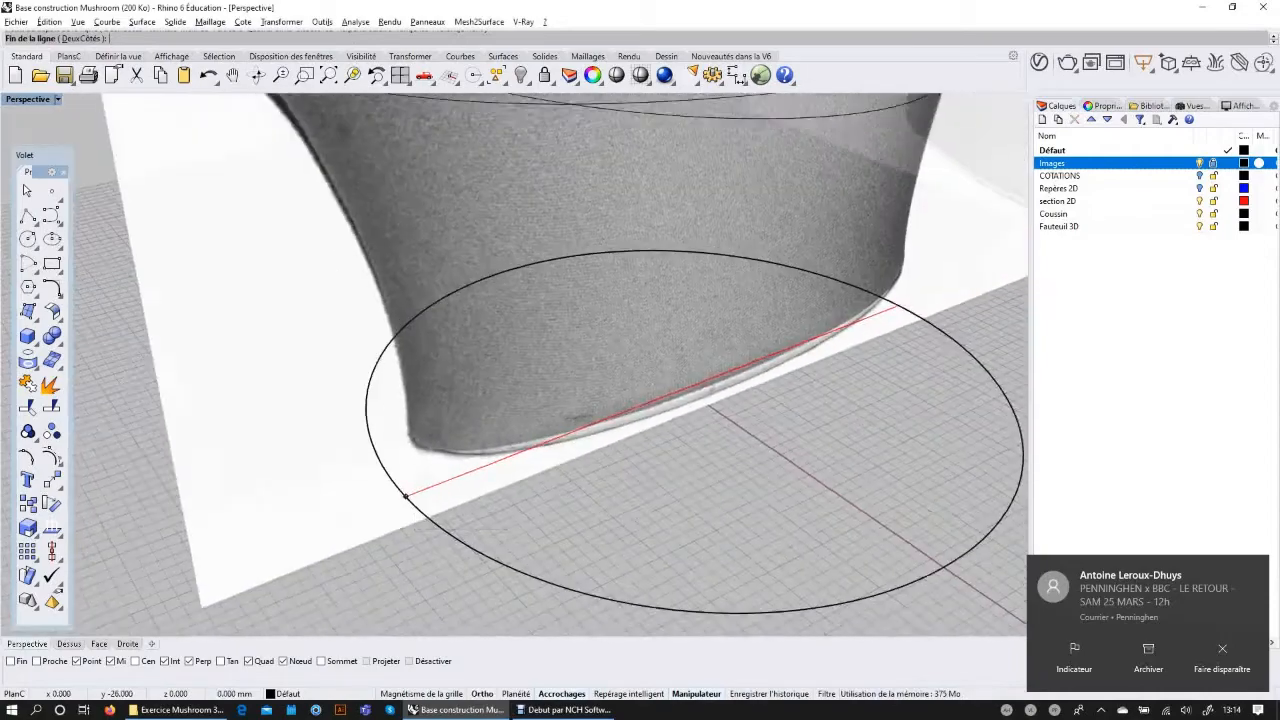
{"action": "scroll", "coordinate": [395, 425], "scroll_direction": "up", "scroll_amount": 2}
{"action": "scroll", "coordinate": [402, 392], "scroll_direction": "down", "scroll_amount": 2}
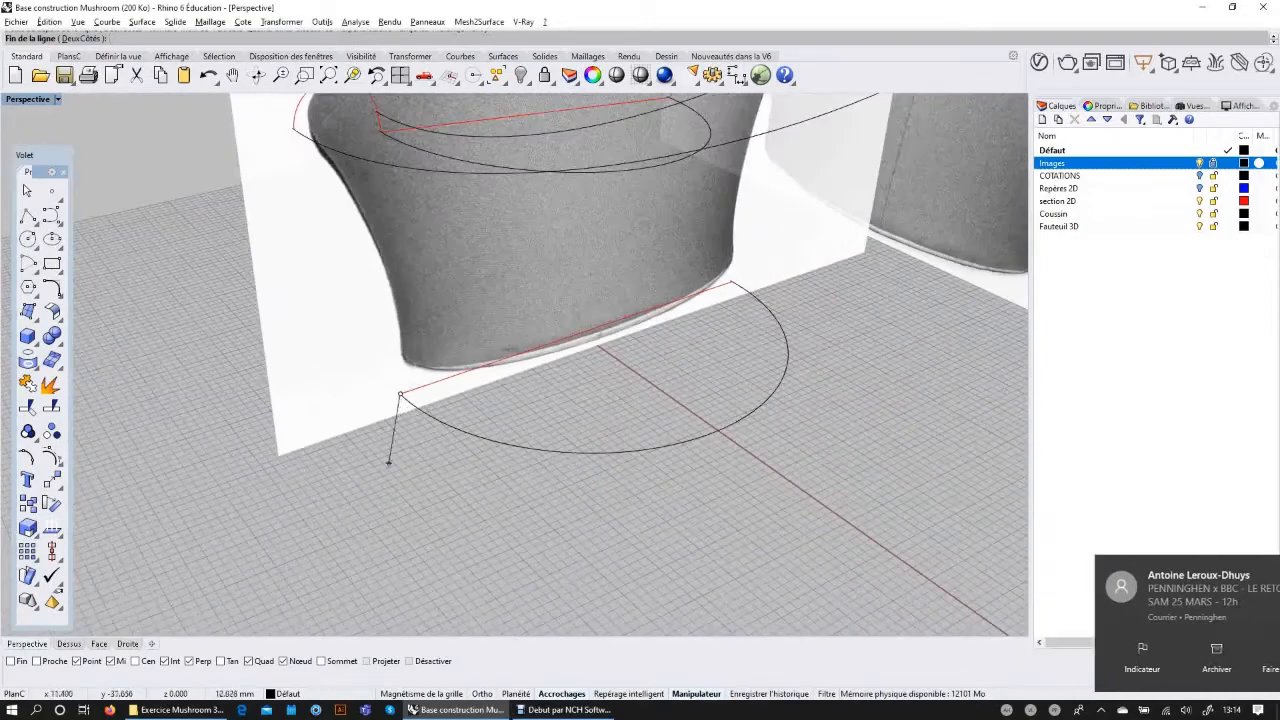
{"action": "left_click", "coordinate": [127, 643]}
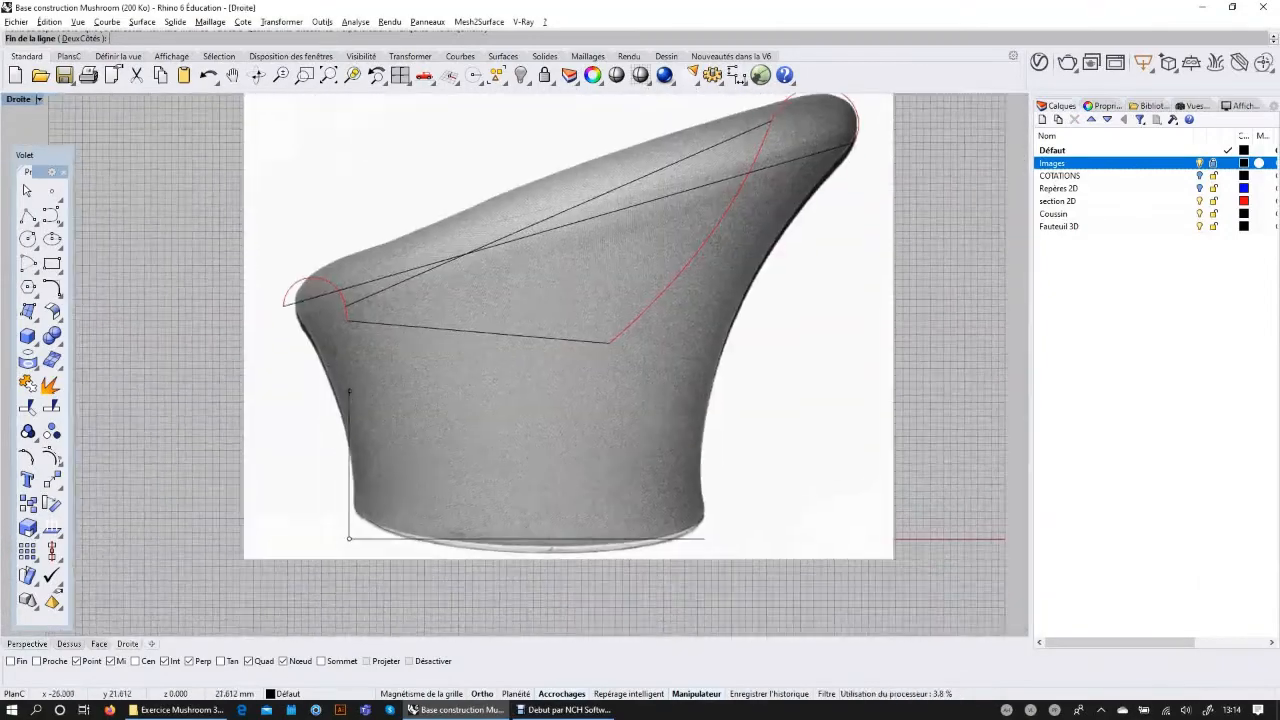
{"action": "scroll", "coordinate": [354, 428], "scroll_direction": "up", "scroll_amount": 2}
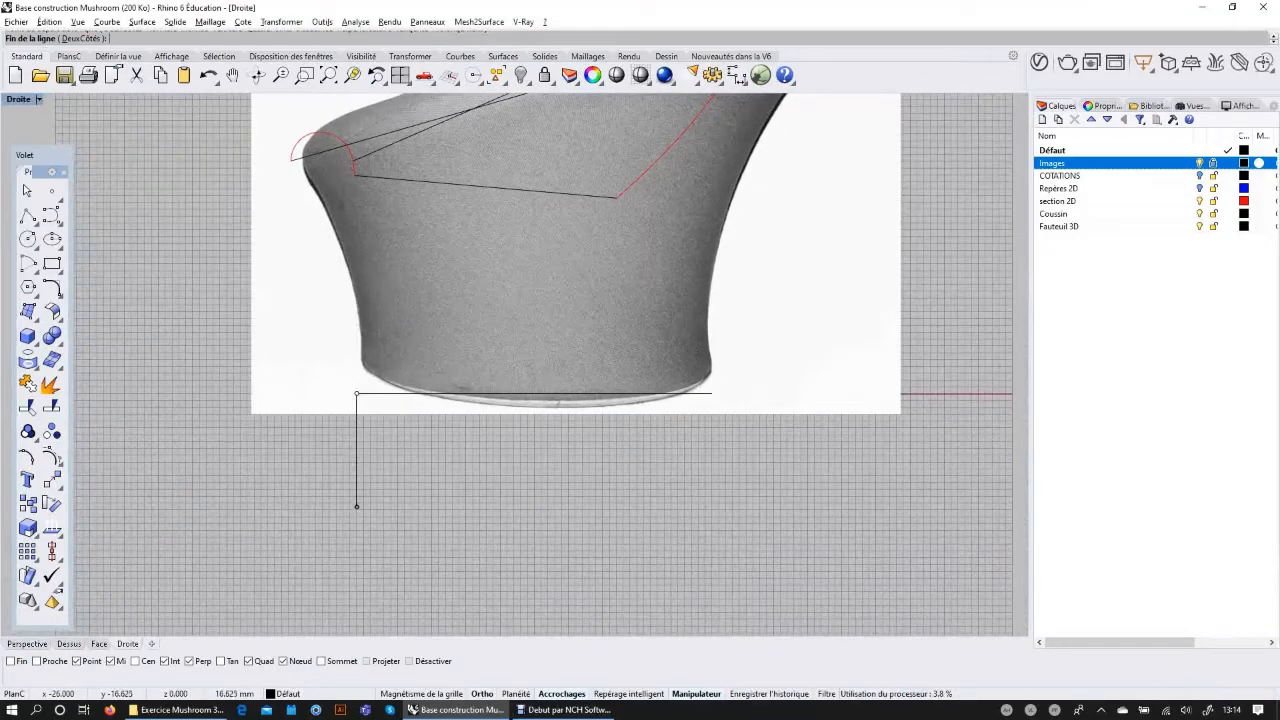
{"action": "right_click_drag", "start_coordinate": [354, 531], "coordinate": [305, 543]}
{"action": "left_click", "coordinate": [305, 517]}
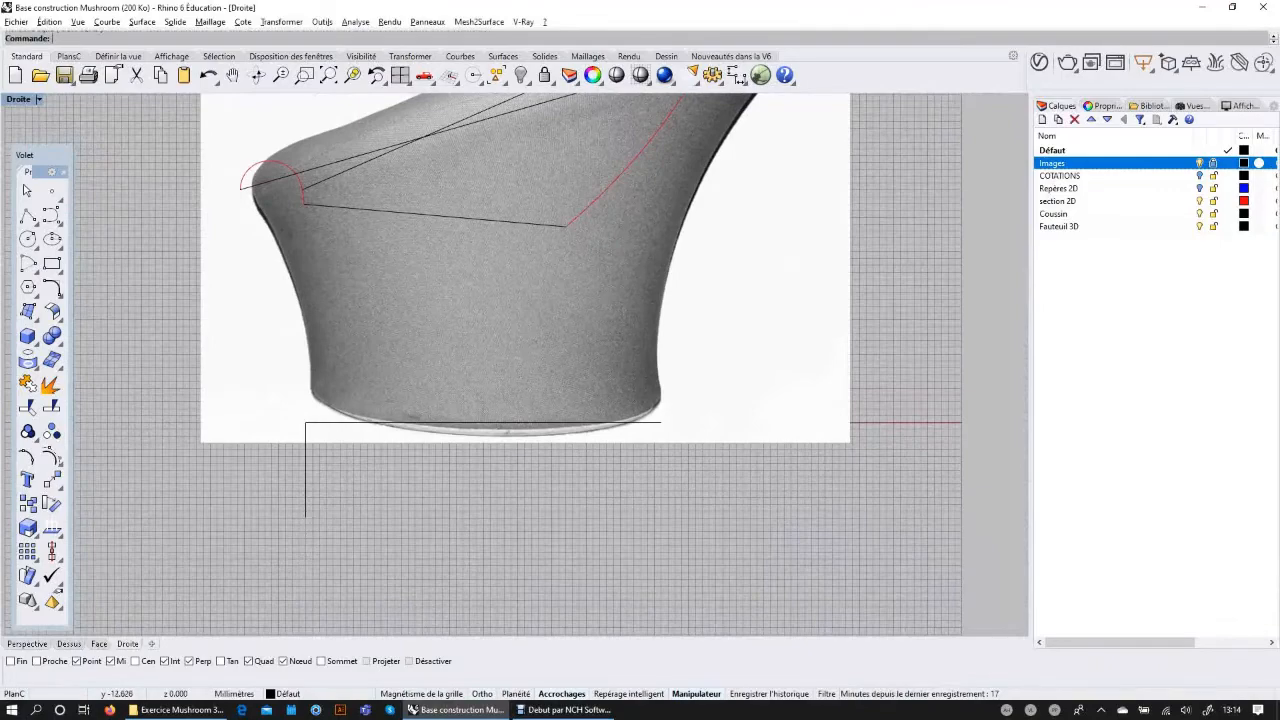
Step: Check the vertical line at the base circle's front in the perspective and front views, and deselect it
{"action": "scroll", "coordinate": [457, 468], "scroll_direction": "down", "scroll_amount": 4}
{"action": "left_click", "coordinate": [27, 643]}
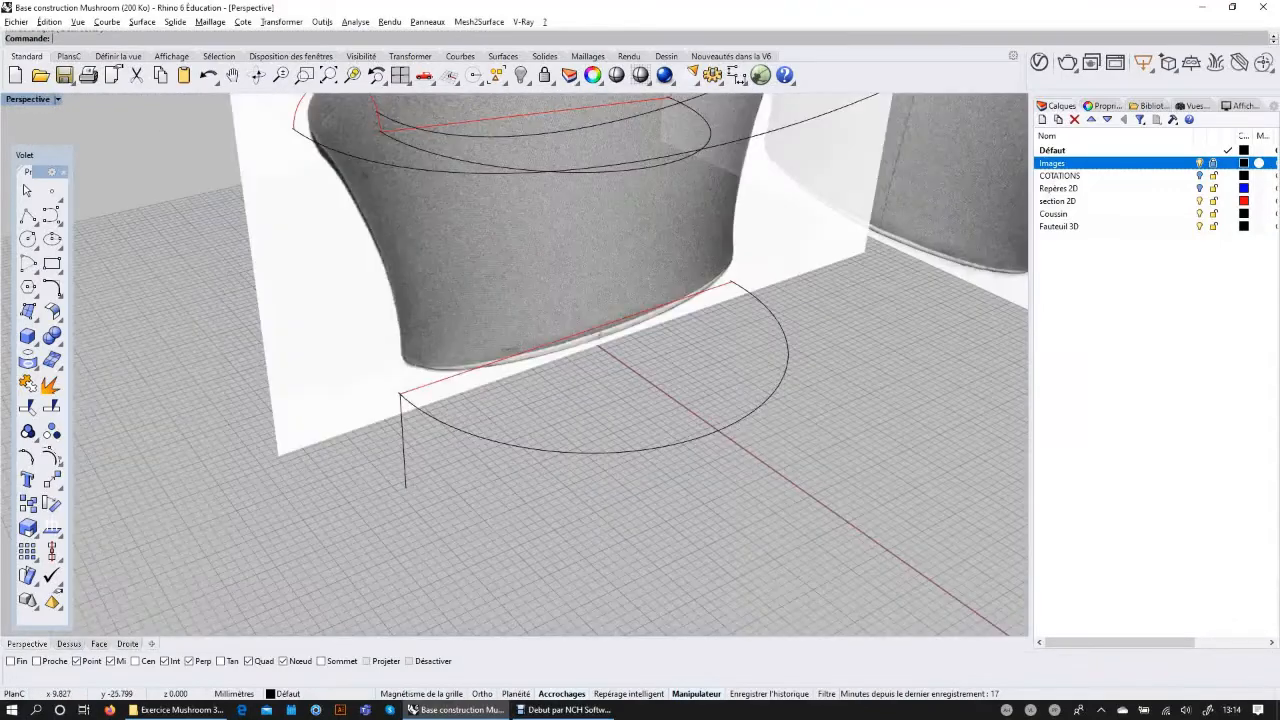
{"action": "left_click", "coordinate": [404, 460]}
{"action": "left_click", "coordinate": [98, 643]}
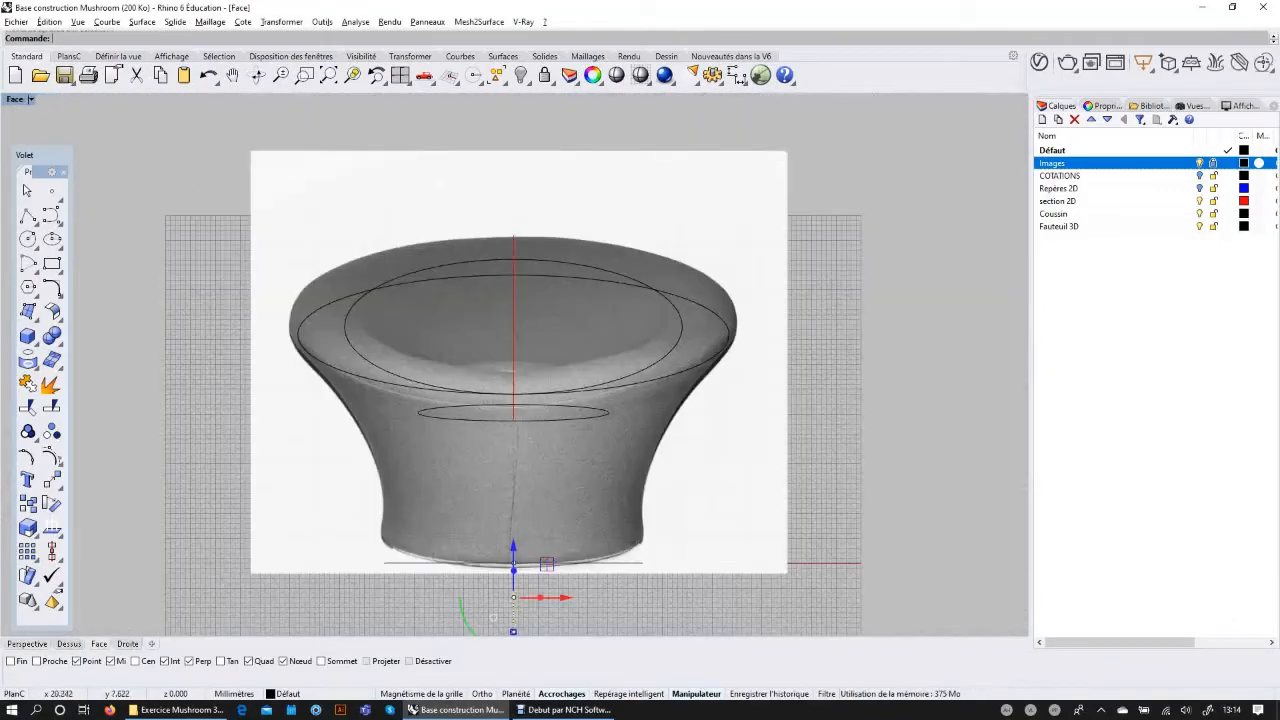
{"action": "right_click_drag", "start_coordinate": [595, 517], "coordinate": [573, 396]}
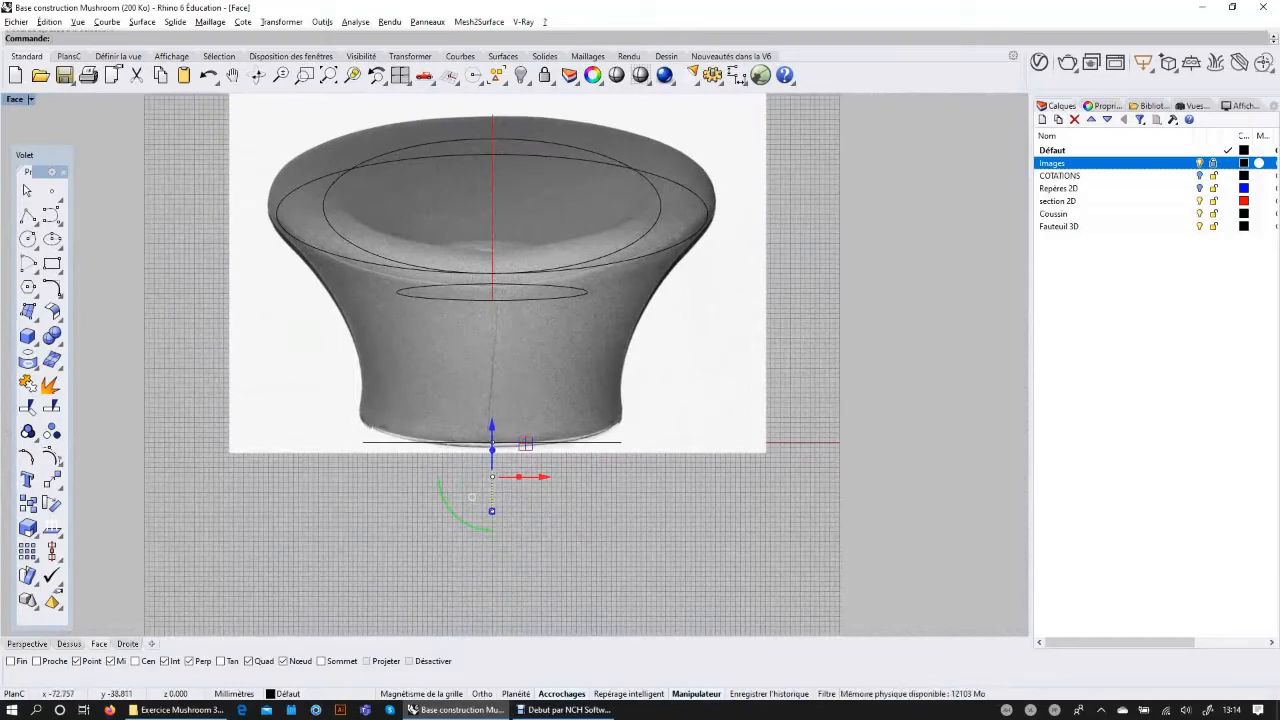
{"action": "left_click", "coordinate": [127, 643]}
{"action": "left_click", "coordinate": [27, 643]}
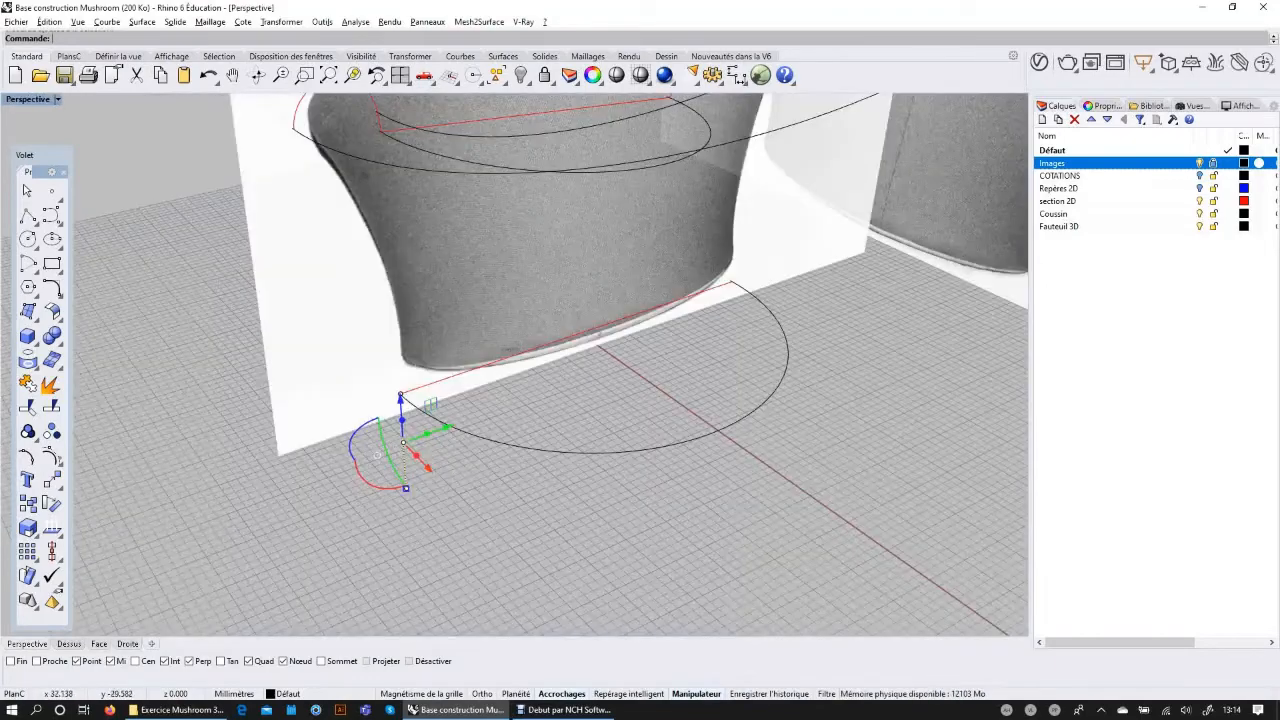
{"action": "key", "text": "Escape"}
{"action": "right_click_drag", "start_coordinate": [644, 442], "coordinate": [598, 460], "text": "shift"}
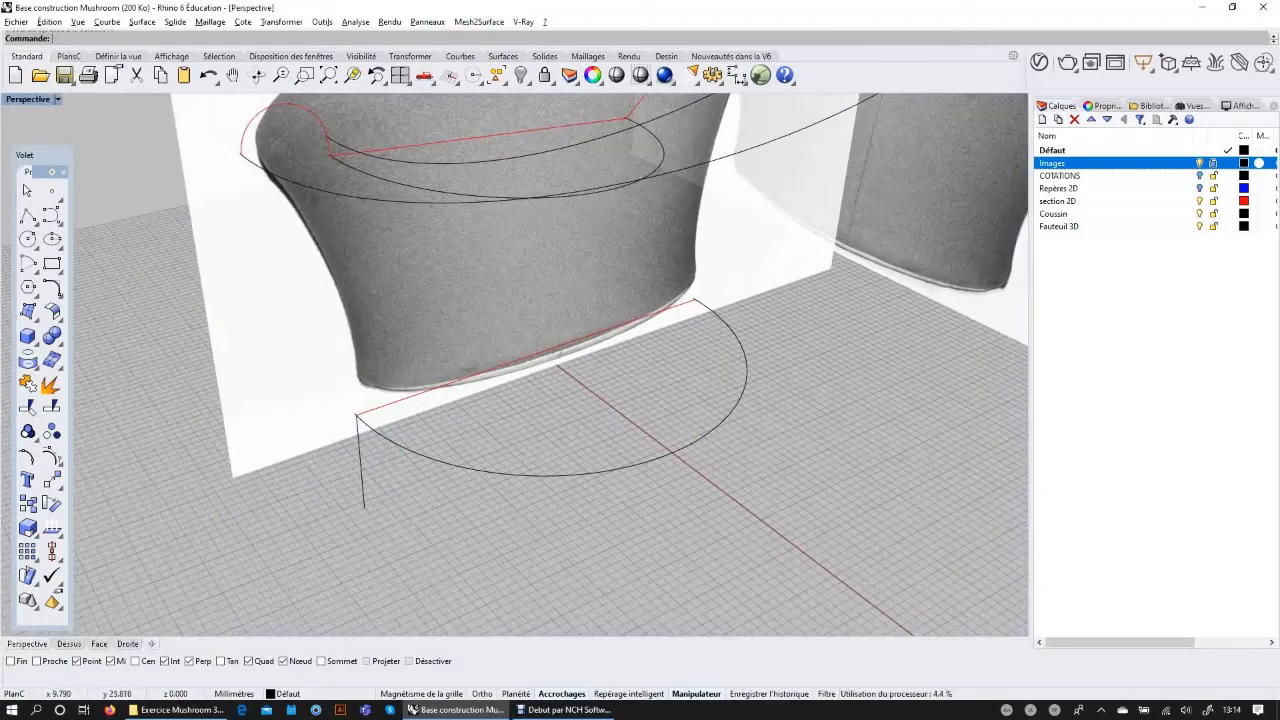
Step: Draw a second short vertical line downward from the base circle's rear quadrant point, in the right view
{"action": "scroll", "coordinate": [705, 303], "scroll_direction": "up", "scroll_amount": 2}
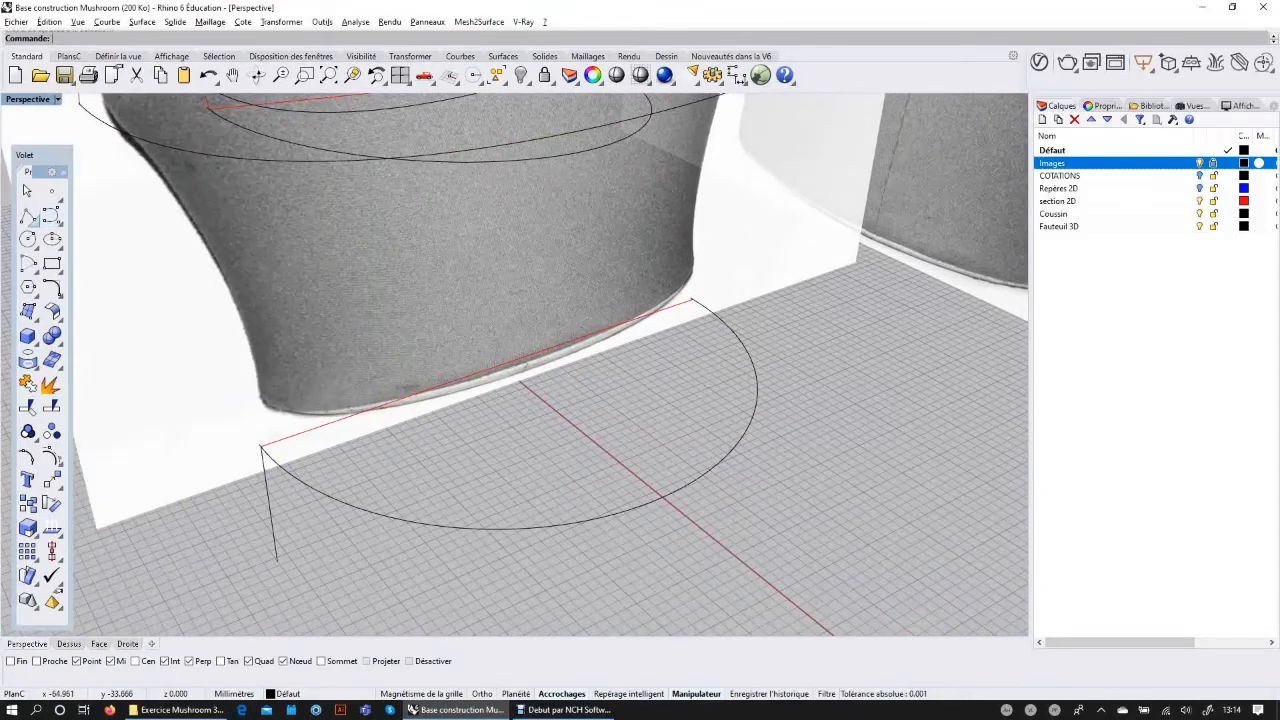
{"action": "left_click", "coordinate": [28, 216]}
{"action": "left_click", "coordinate": [29, 247]}
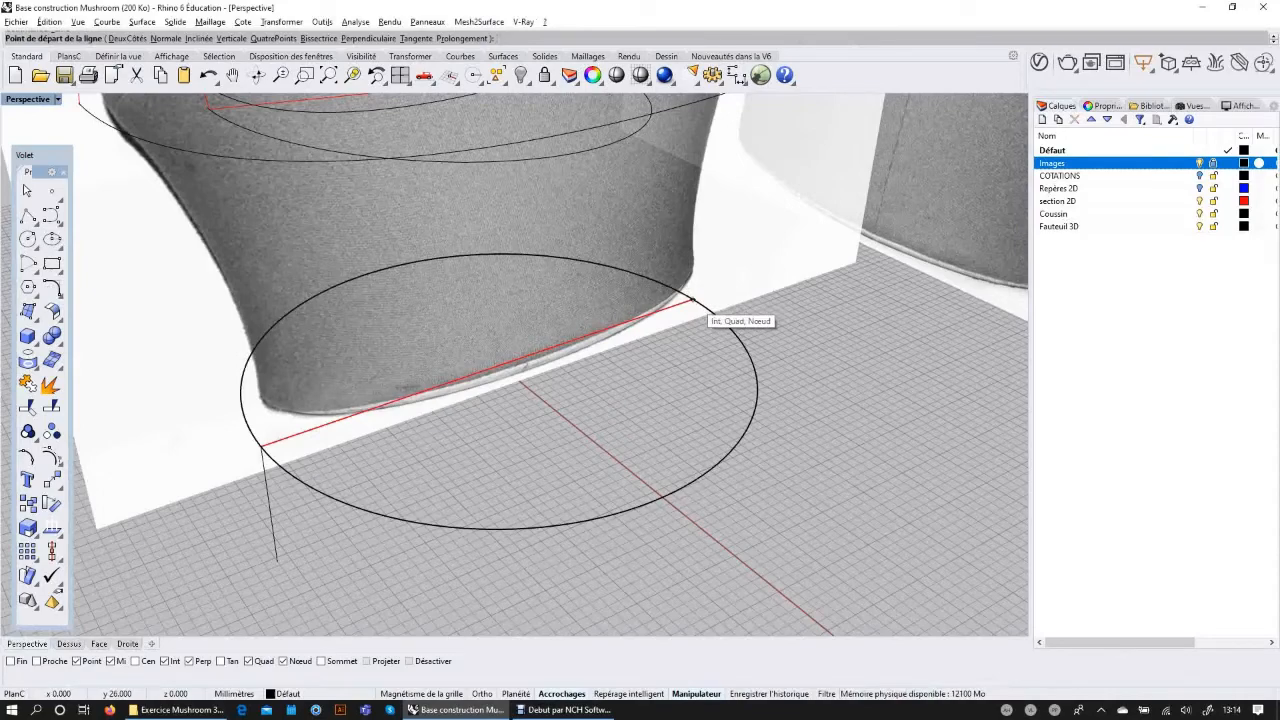
{"action": "left_click", "coordinate": [694, 302]}
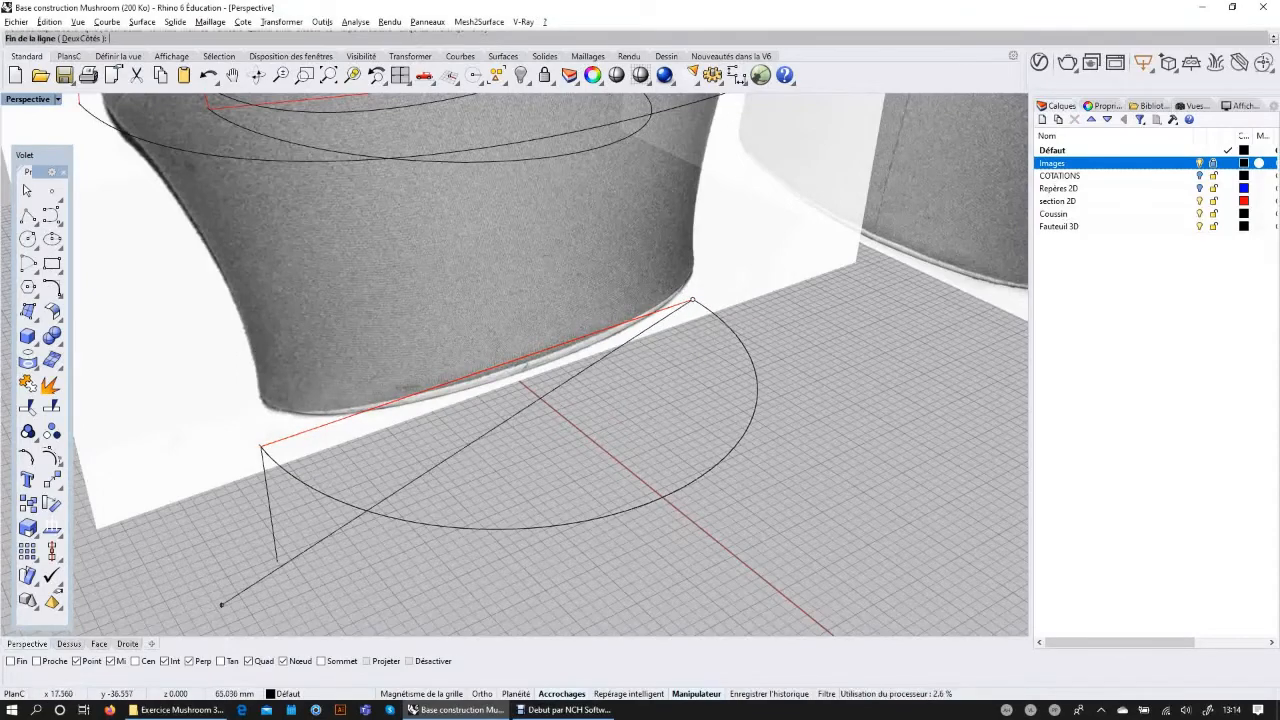
{"action": "left_click", "coordinate": [127, 643]}
{"action": "scroll", "coordinate": [560, 480], "scroll_direction": "up", "scroll_amount": 4}
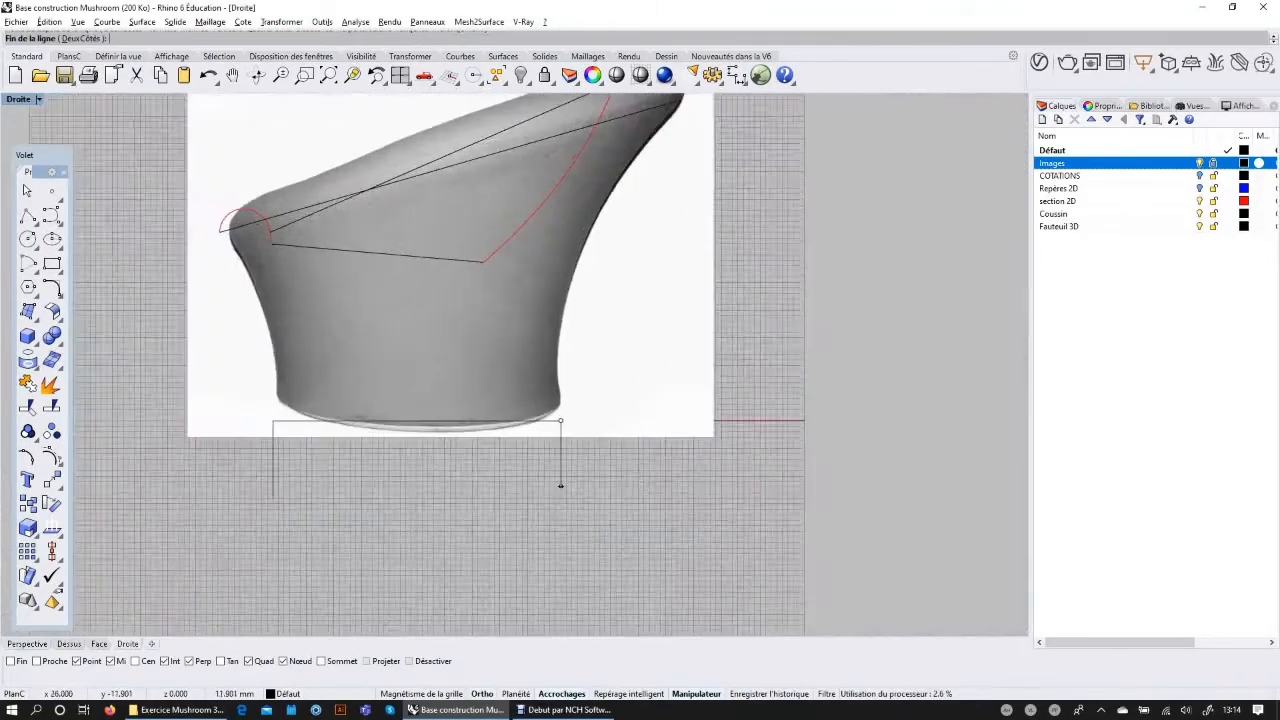
{"action": "left_click", "coordinate": [557, 491], "text": "shift"}
Step: Examine both vertical lines against the chair profile in the right and perspective views, checking the front arc and front line to connect
{"action": "scroll", "coordinate": [576, 467], "scroll_direction": "down", "scroll_amount": 8}
{"action": "right_click_drag", "start_coordinate": [567, 460], "coordinate": [519, 521]}
{"action": "scroll", "coordinate": [521, 496], "scroll_direction": "up", "scroll_amount": 6}
{"action": "right_click_drag", "start_coordinate": [630, 385], "coordinate": [710, 410]}
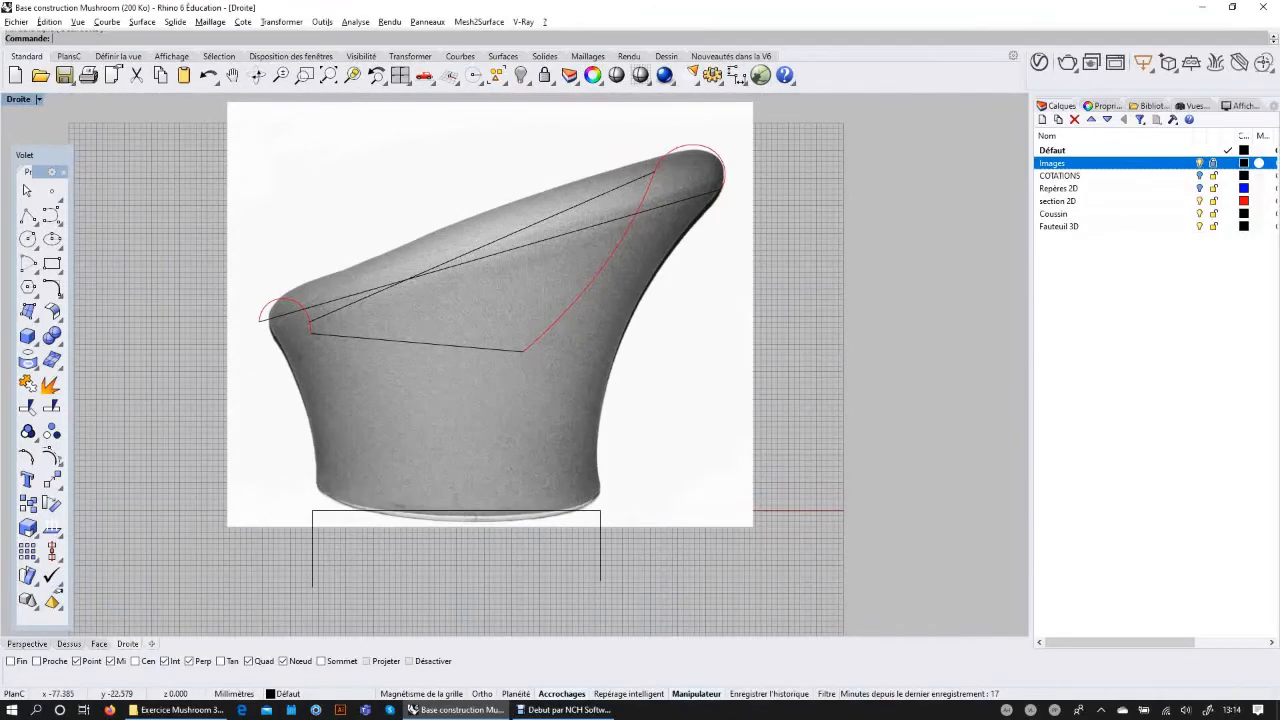
{"action": "left_click", "coordinate": [27, 643]}
{"action": "scroll", "coordinate": [463, 423], "scroll_direction": "down", "scroll_amount": 4}
{"action": "right_click_drag", "start_coordinate": [463, 423], "coordinate": [445, 482], "text": "shift"}
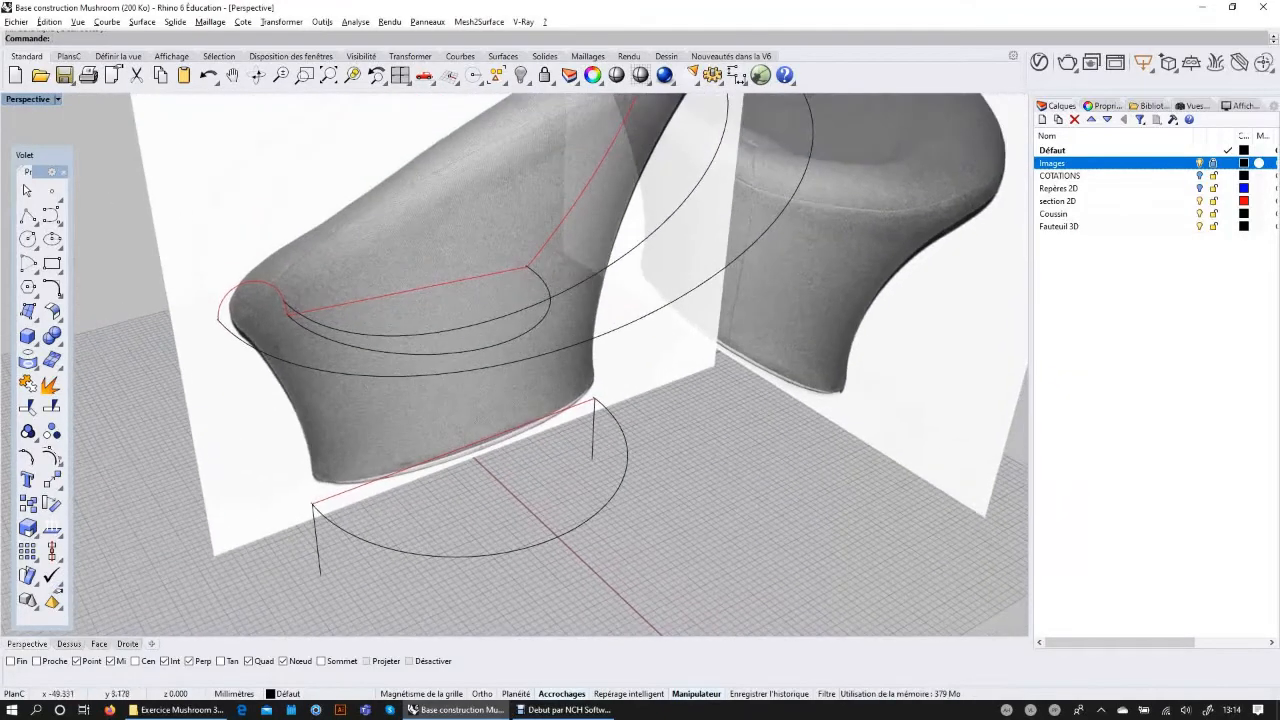
{"action": "left_click", "coordinate": [232, 293]}
{"action": "left_click", "coordinate": [316, 540]}
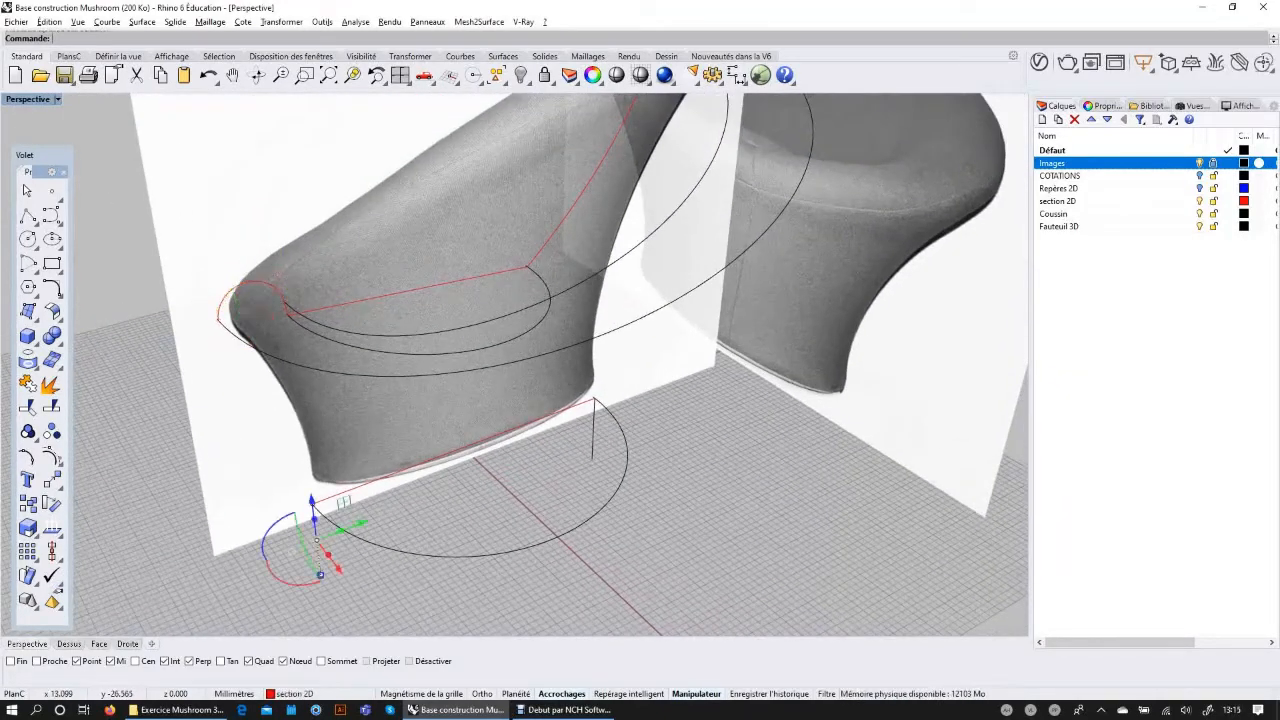
{"action": "key", "text": "Escape"}
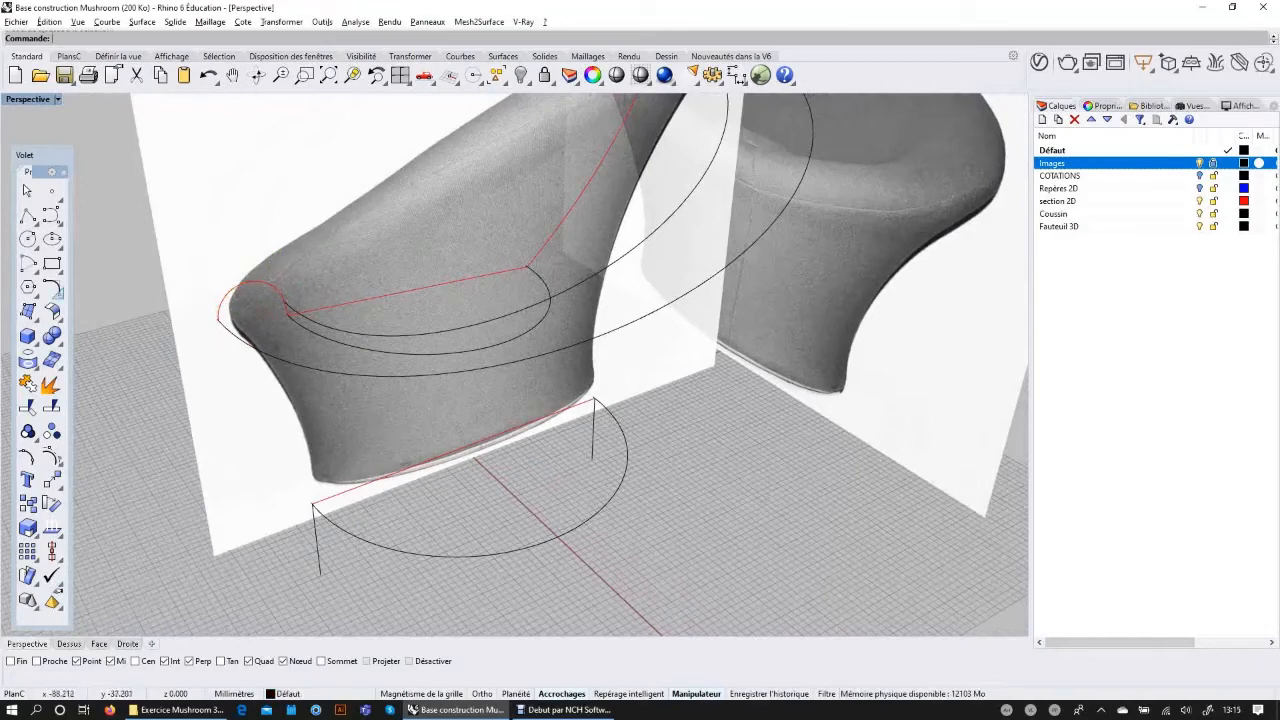
Step: Create an adjustable curve blend from the front arc's outer end to the upper end of the front vertical line
{"action": "left_click", "coordinate": [55, 290]}
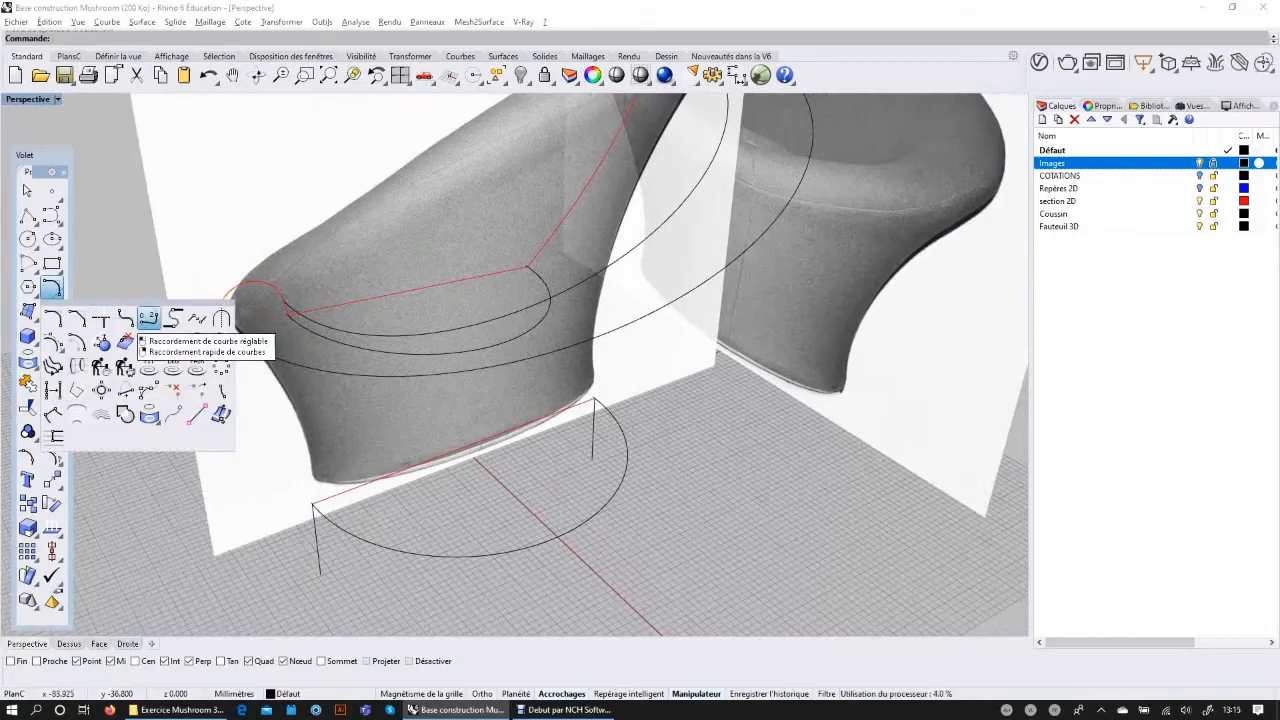
{"action": "left_click", "coordinate": [147, 318]}
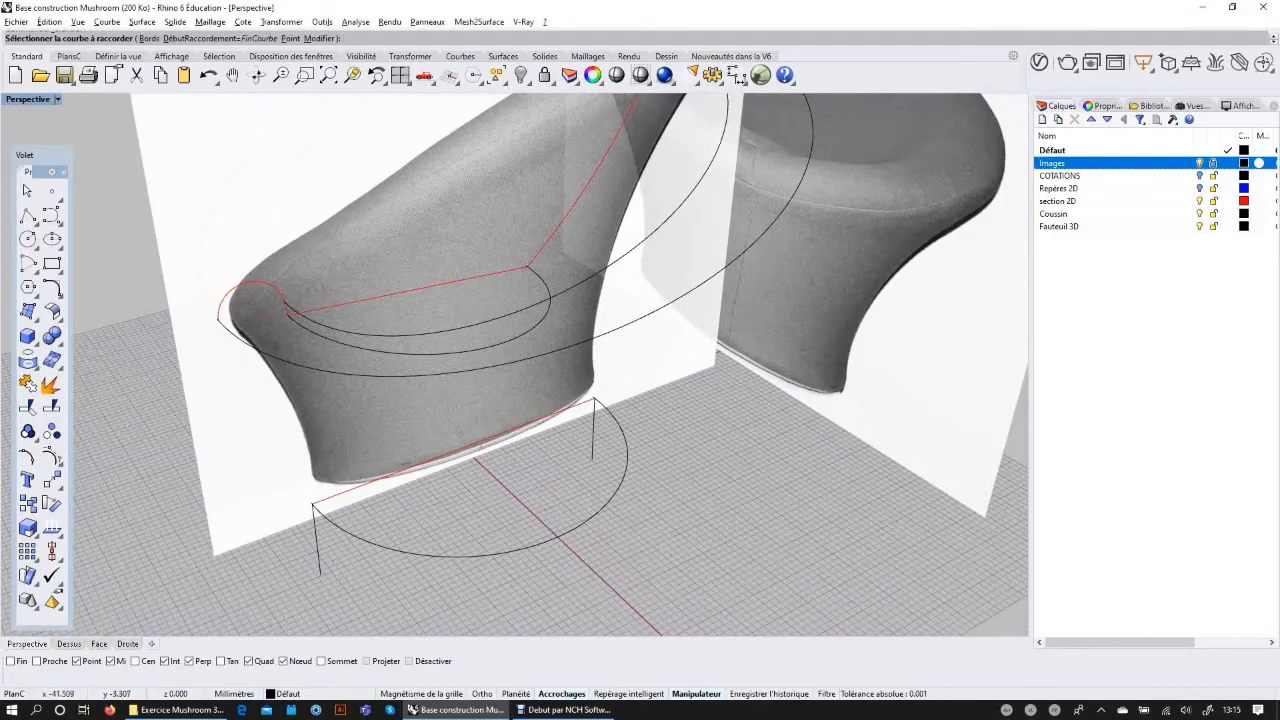
{"action": "scroll", "coordinate": [193, 314], "scroll_direction": "up", "scroll_amount": 5}
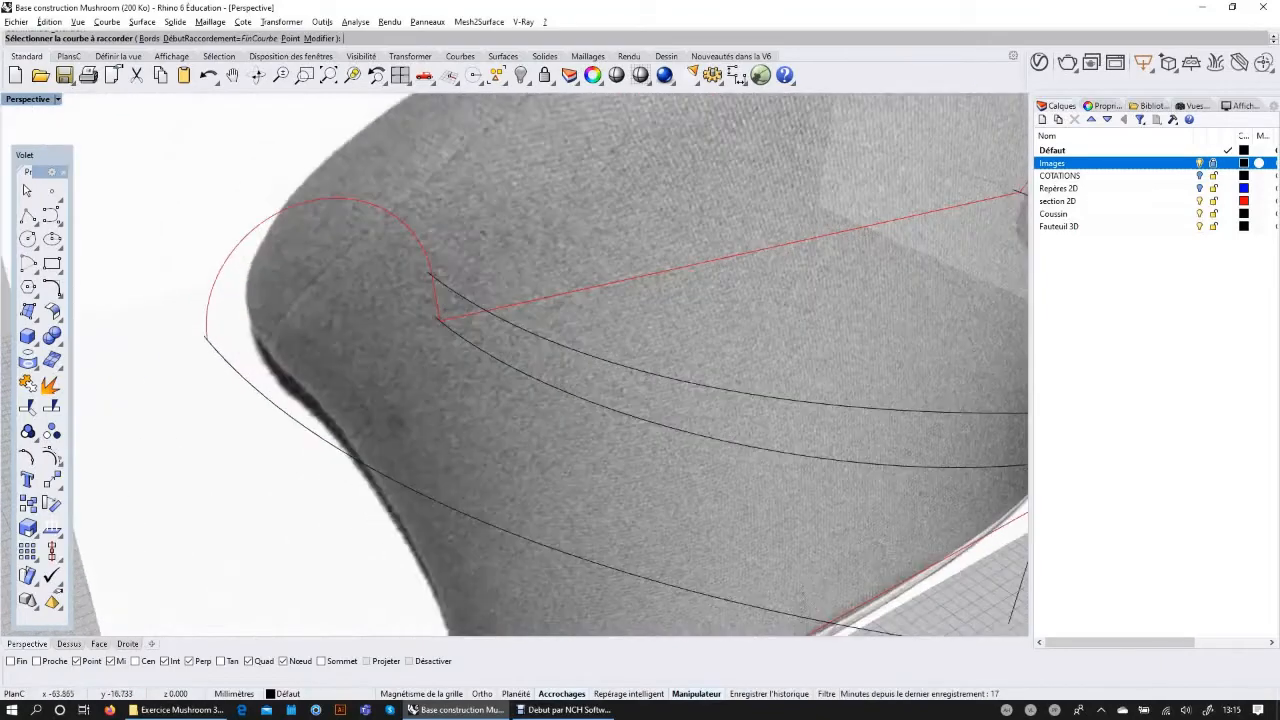
{"action": "scroll", "coordinate": [300, 300], "scroll_direction": "down", "scroll_amount": 3}
{"action": "scroll", "coordinate": [212, 316], "scroll_direction": "down", "scroll_amount": 3}
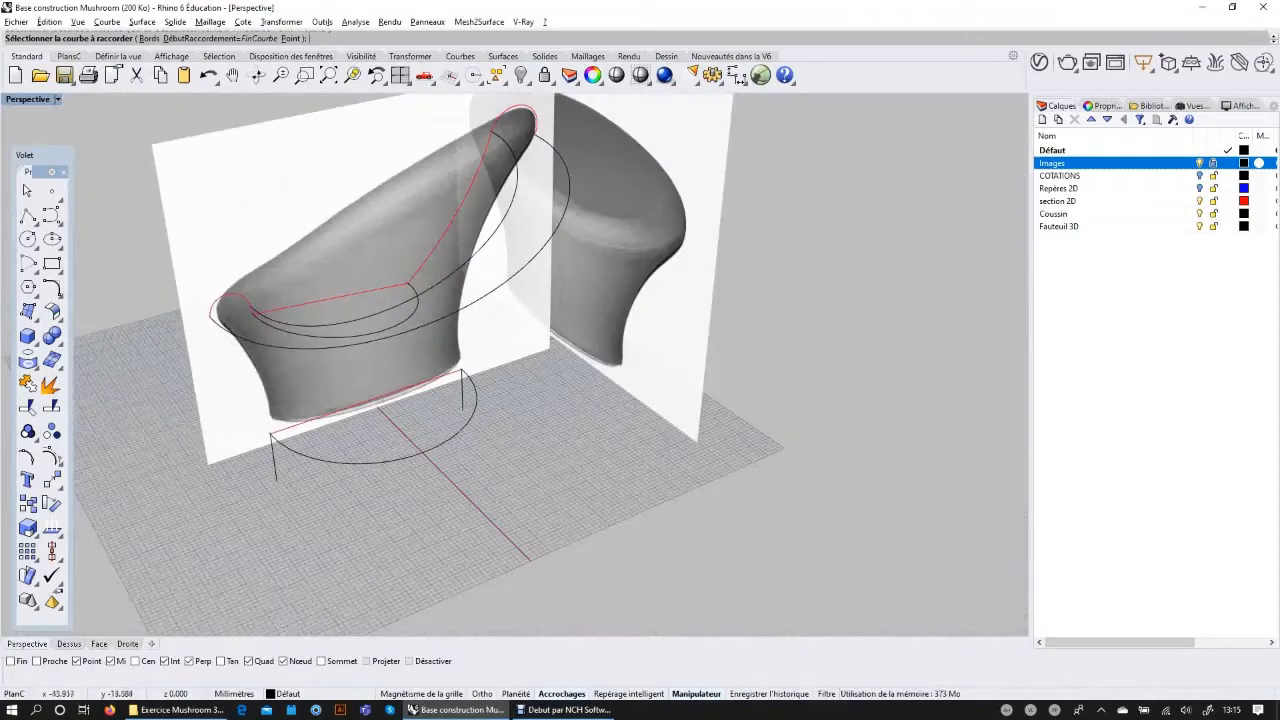
{"action": "scroll", "coordinate": [269, 445], "scroll_direction": "up", "scroll_amount": 5}
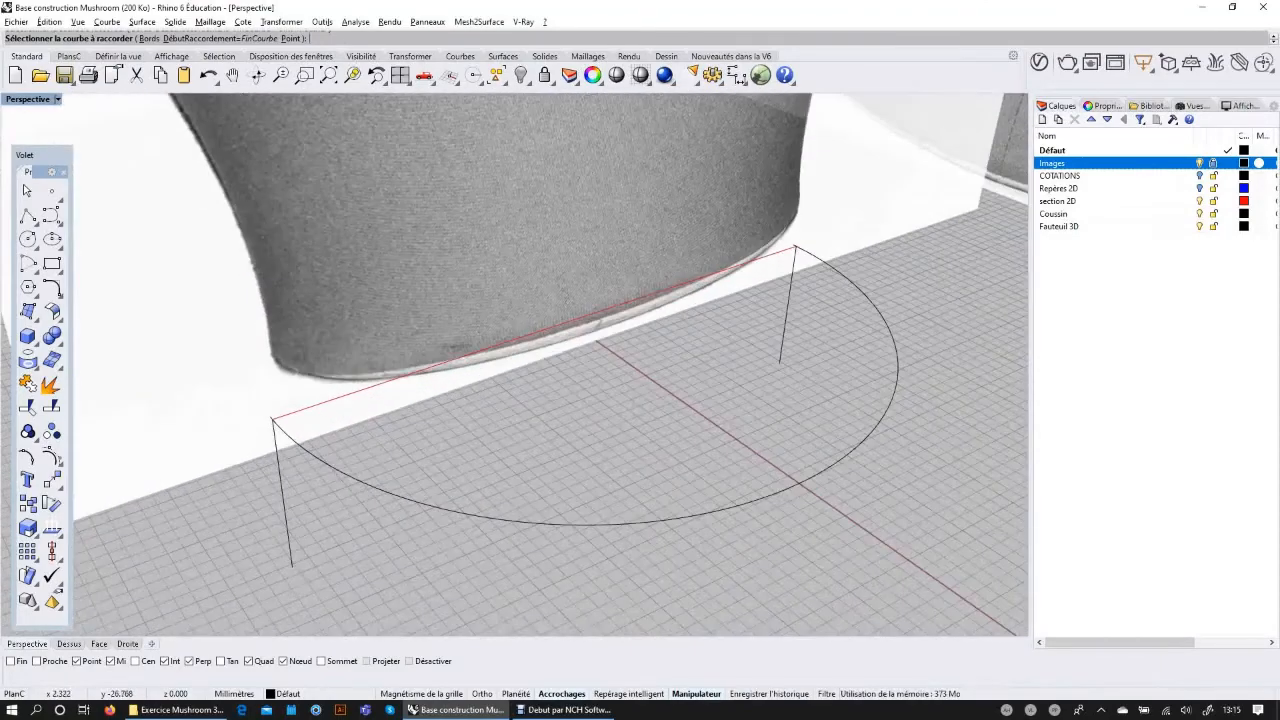
{"action": "scroll", "coordinate": [272, 422], "scroll_direction": "down", "scroll_amount": 1}
{"action": "left_click", "coordinate": [275, 424]}
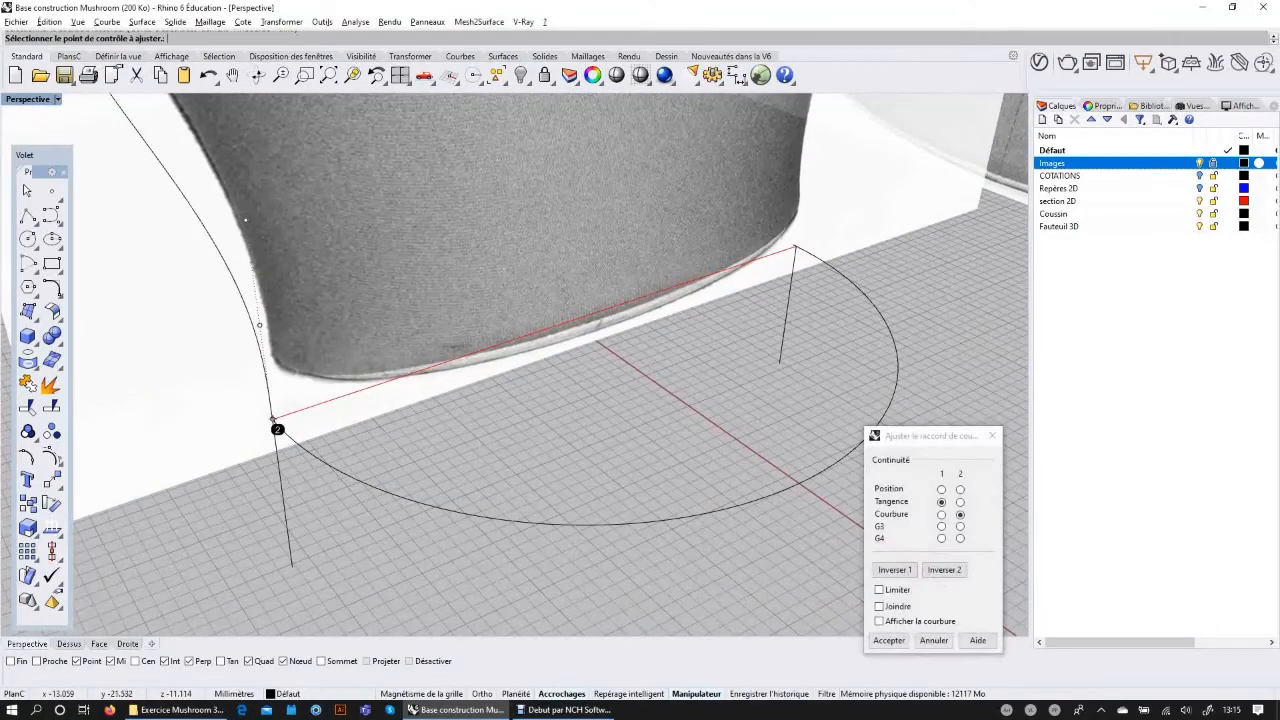
Step: Compare the blend with the side image in the right view and set its continuity at end 1 to Curvature
{"action": "scroll", "coordinate": [275, 426], "scroll_direction": "down", "scroll_amount": 2}
{"action": "key", "text": "ctrl+F3"}
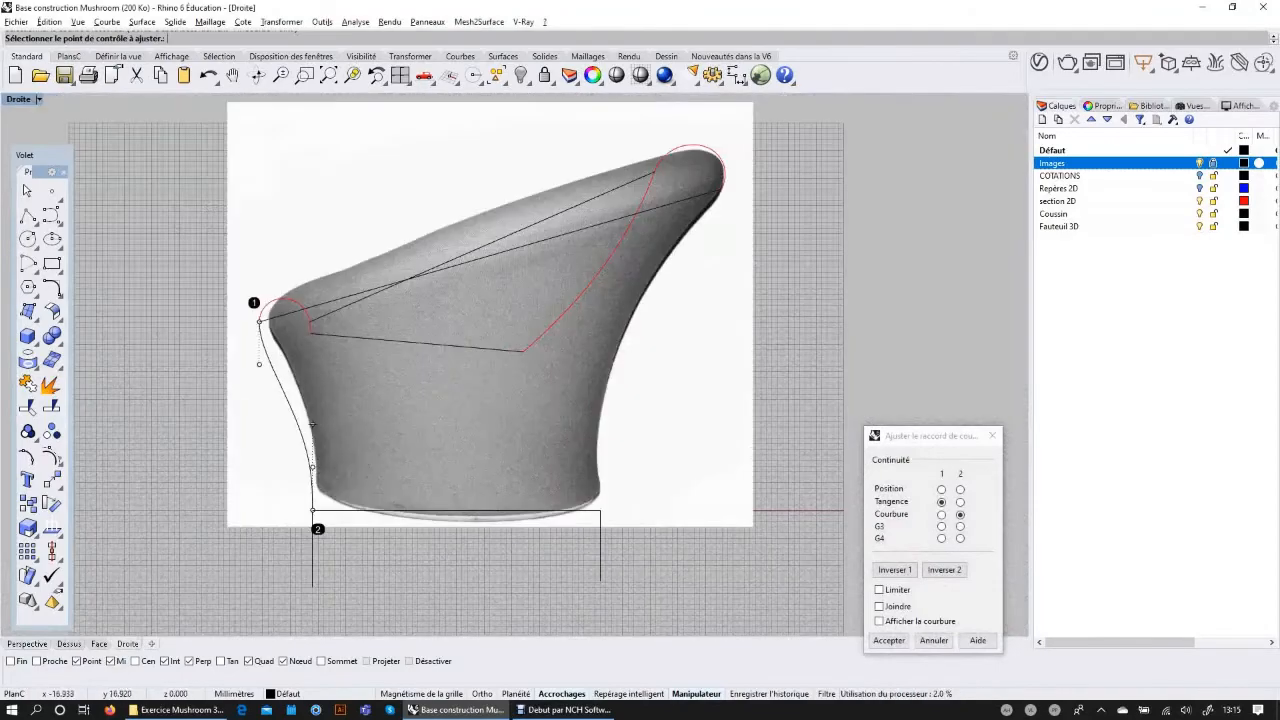
{"action": "right_click_drag", "start_coordinate": [314, 426], "coordinate": [322, 359]}
{"action": "scroll", "coordinate": [322, 359], "scroll_direction": "up", "scroll_amount": 2}
{"action": "left_click", "coordinate": [941, 514]}
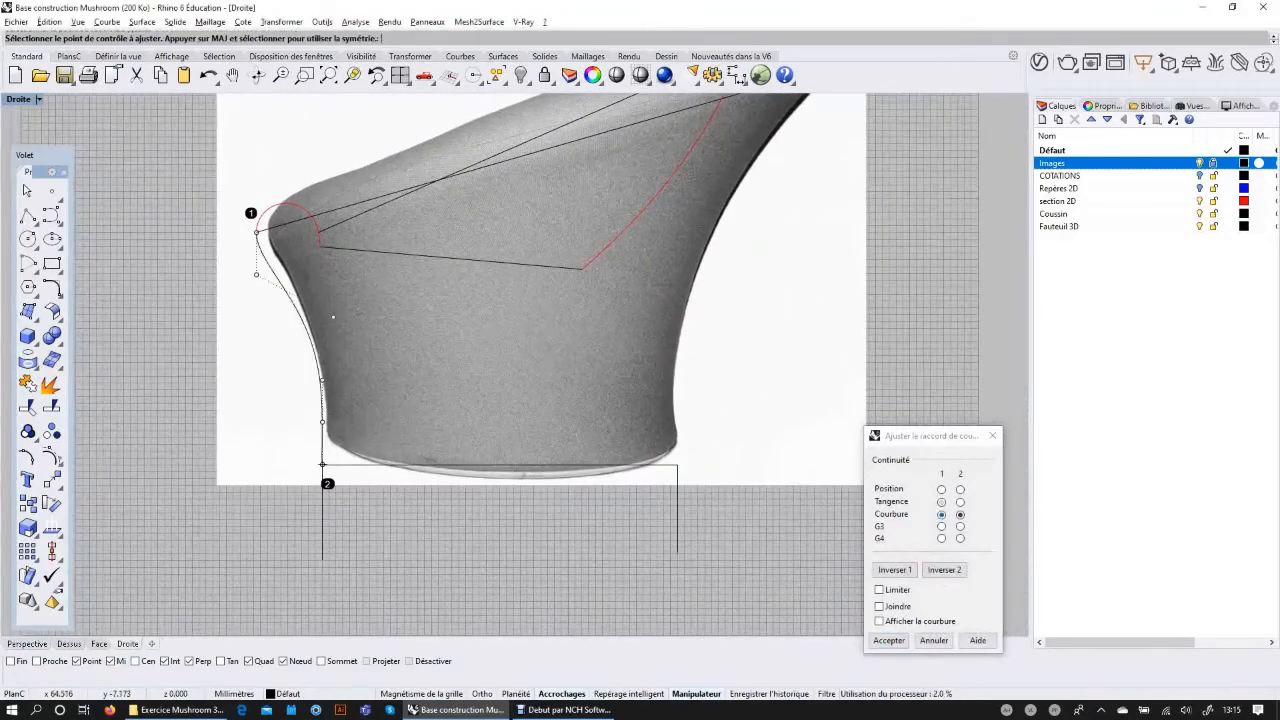
Step: Try Tangency continuity at both ends of the blend, and return both ends to Curvature
{"action": "scroll", "coordinate": [292, 292], "scroll_direction": "up", "scroll_amount": 4}
{"action": "scroll", "coordinate": [292, 292], "scroll_direction": "down", "scroll_amount": 4}
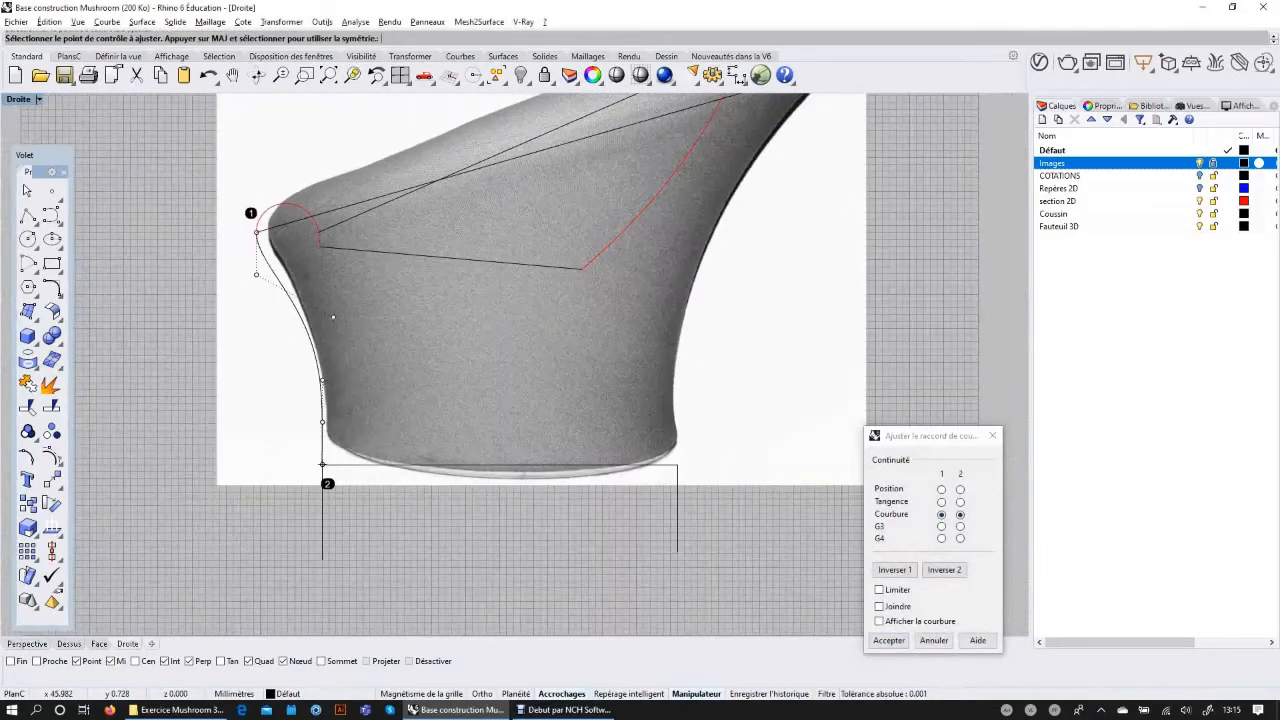
{"action": "left_click", "coordinate": [941, 501]}
{"action": "left_click", "coordinate": [960, 501]}
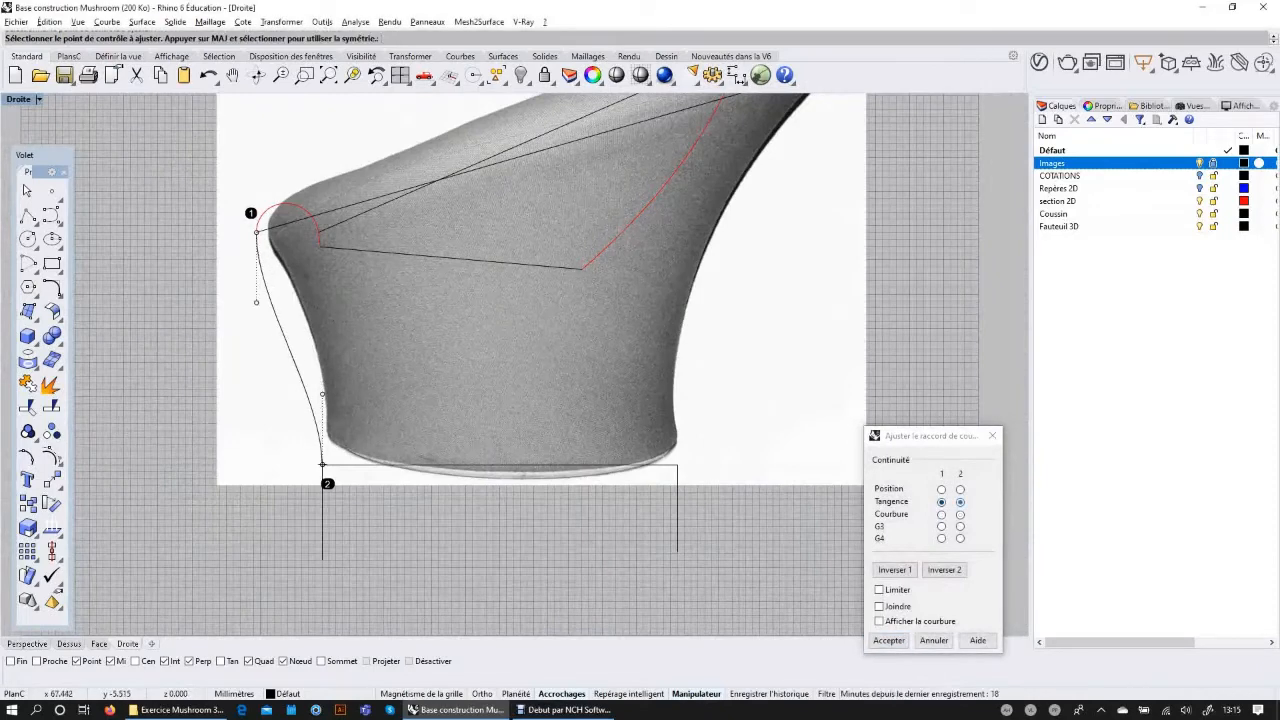
{"action": "left_click", "coordinate": [941, 514]}
{"action": "left_click", "coordinate": [960, 514]}
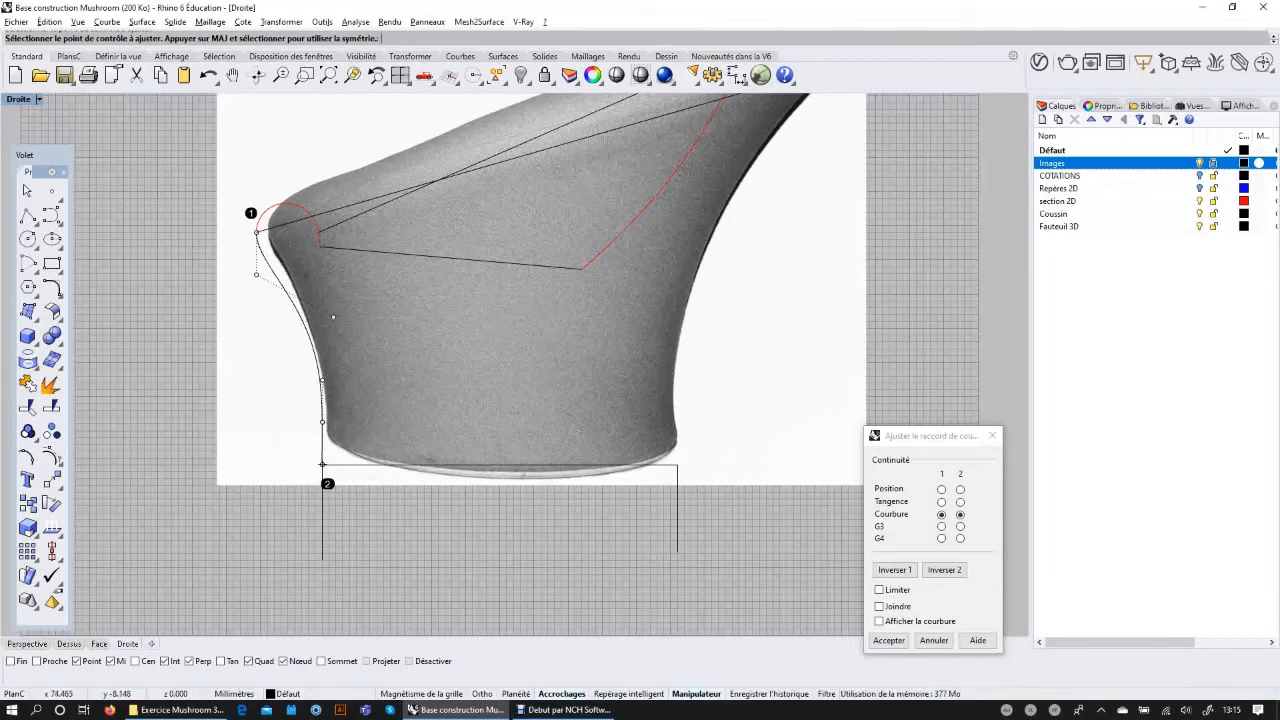
Step: Try Tangency continuity at both ends of the front blend, lengthening and shortening its two end handles along the vertical tangents
{"action": "left_click", "coordinate": [941, 501]}
{"action": "left_click", "coordinate": [960, 501]}
{"action": "scroll", "coordinate": [325, 338], "scroll_direction": "up", "scroll_amount": 3}
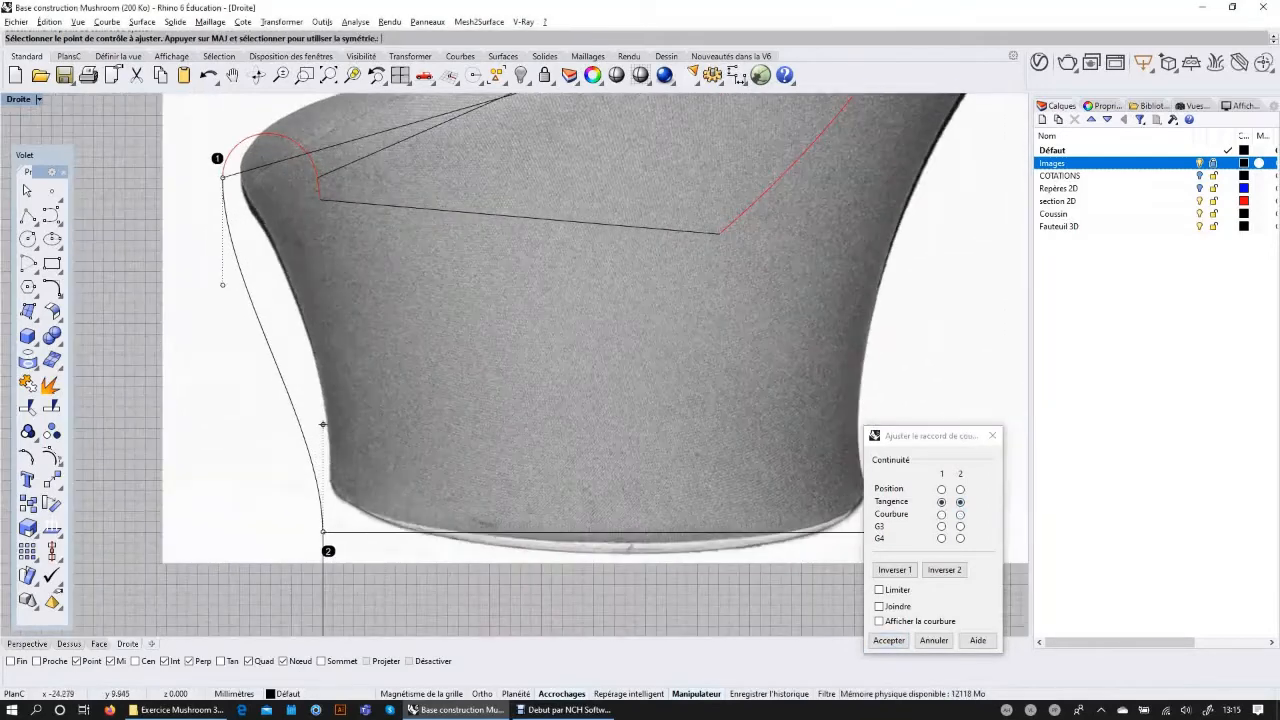
{"action": "left_click", "coordinate": [322, 395]}
{"action": "left_click", "coordinate": [322, 297]}
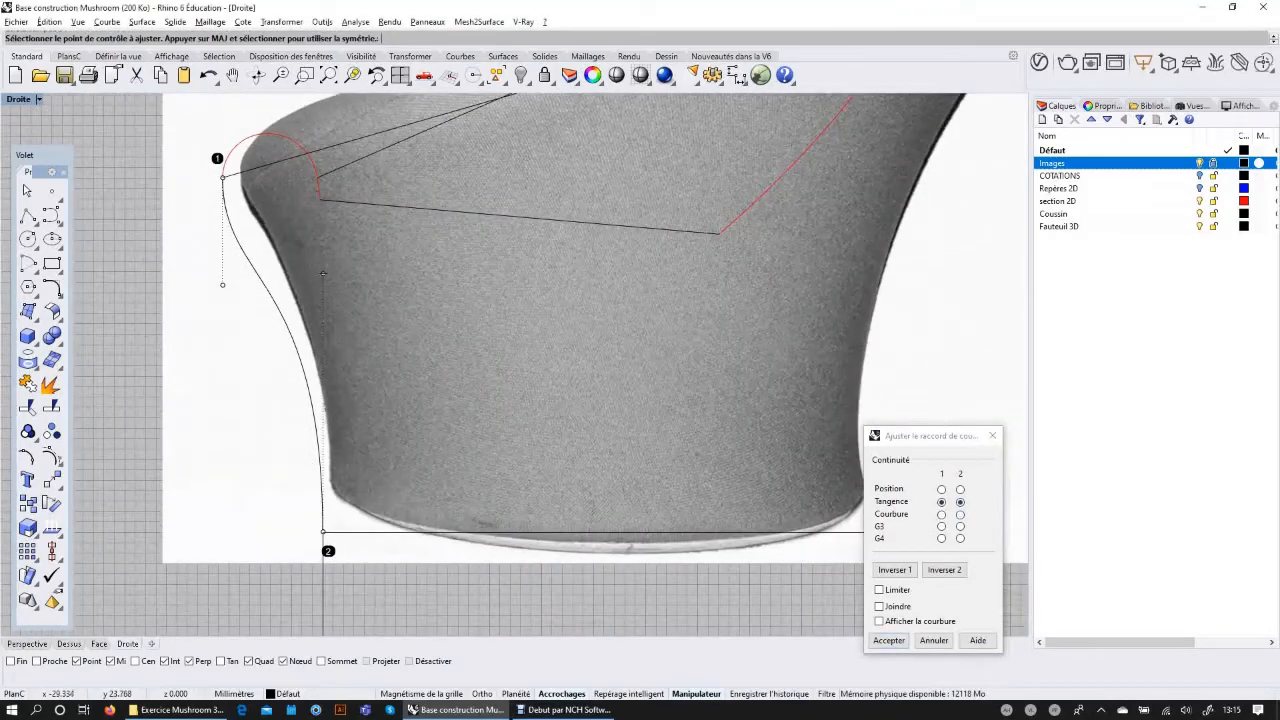
{"action": "left_click", "coordinate": [222, 284]}
{"action": "left_click", "coordinate": [222, 371]}
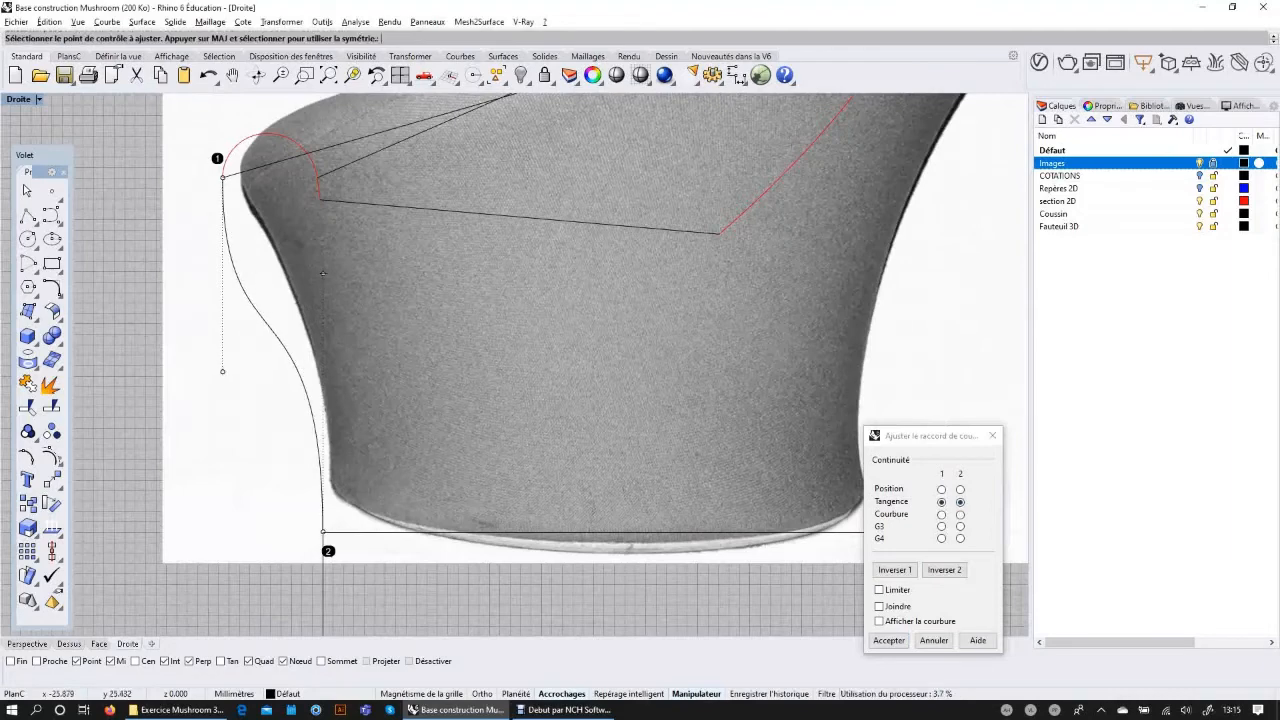
{"action": "left_click", "coordinate": [322, 274]}
{"action": "left_click", "coordinate": [322, 373]}
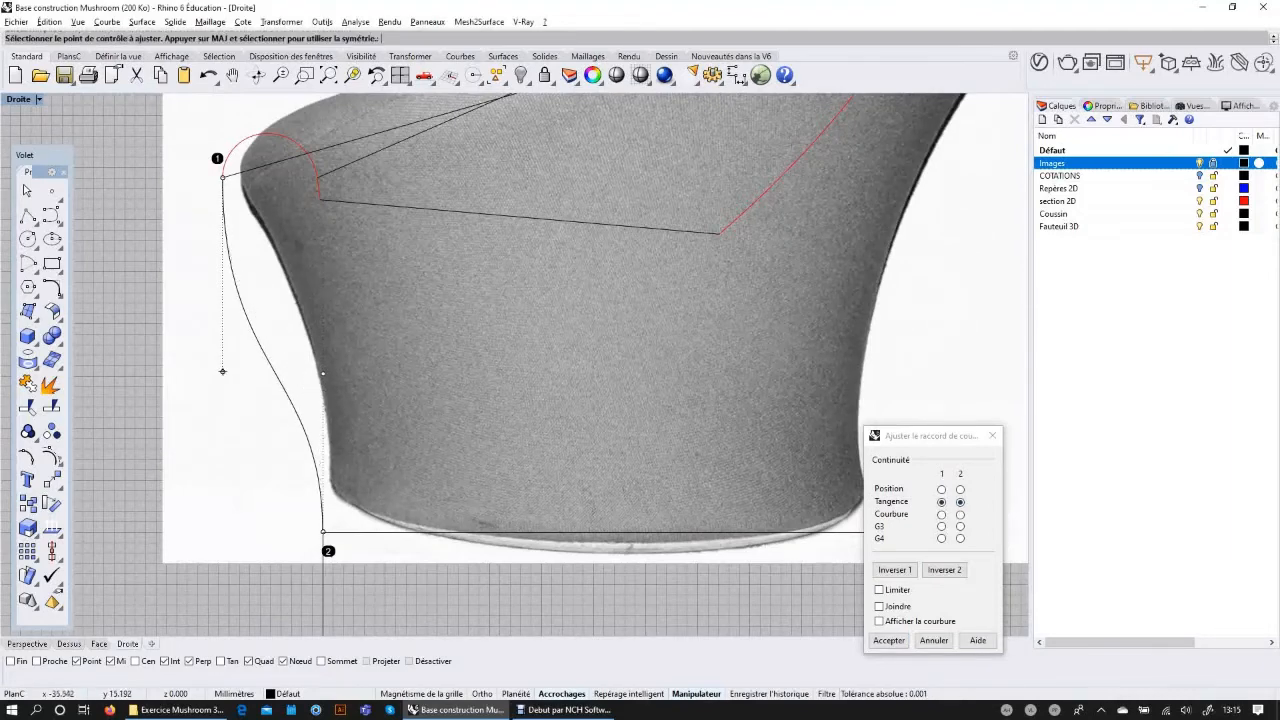
{"action": "left_click", "coordinate": [222, 371]}
{"action": "left_click", "coordinate": [222, 291]}
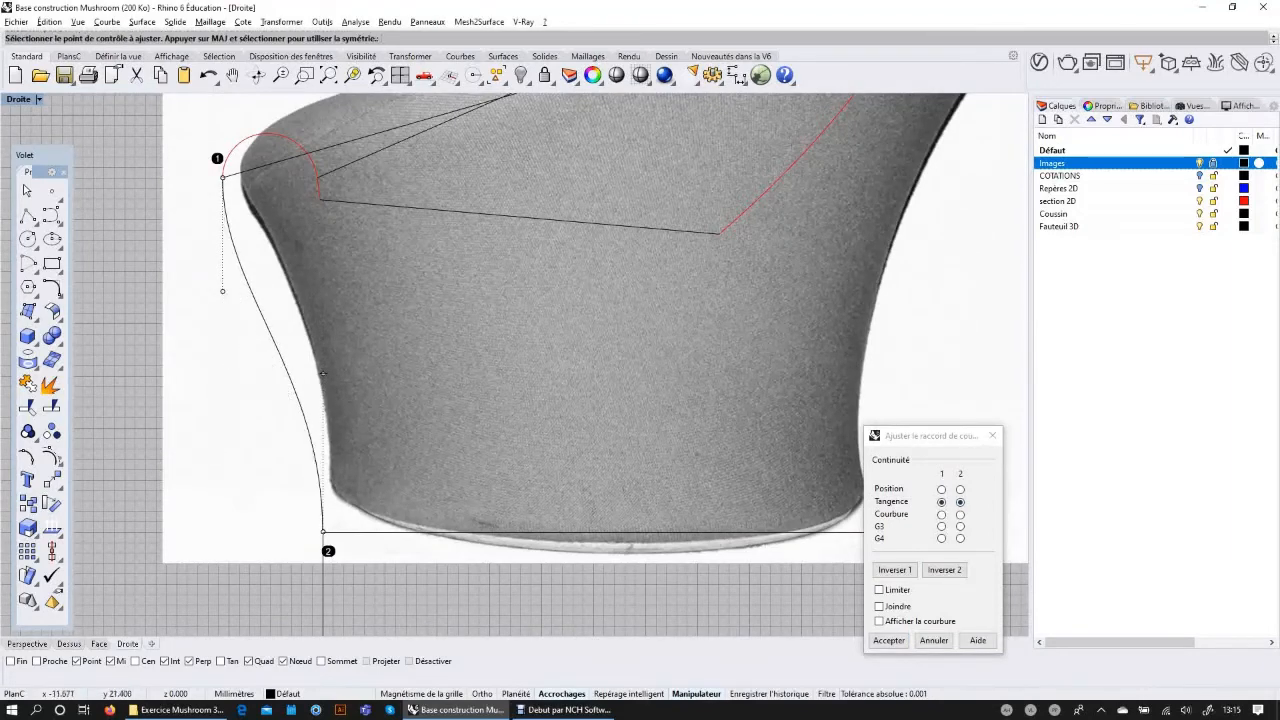
Step: Set both ends of the front blend to Curvature continuity, compare it with the side image, and accept the blend
{"action": "left_click", "coordinate": [941, 514]}
{"action": "left_click", "coordinate": [960, 514]}
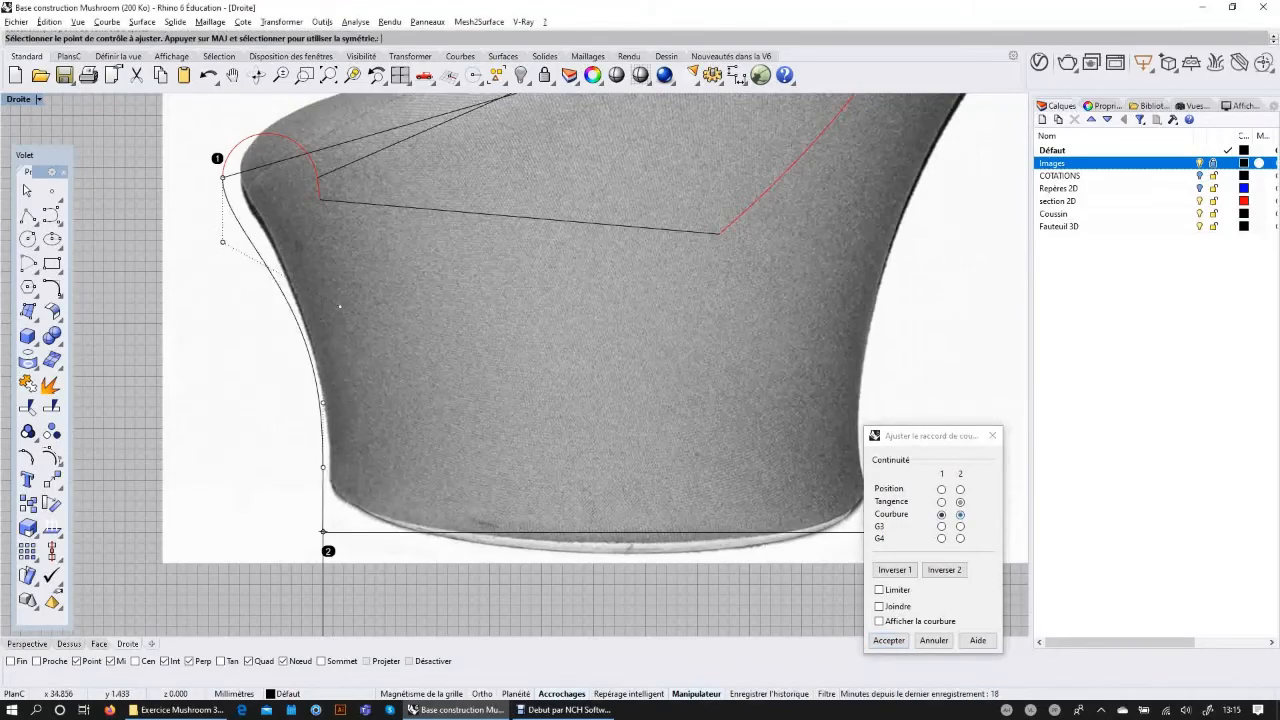
{"action": "scroll", "coordinate": [340, 306], "scroll_direction": "down", "scroll_amount": 2}
{"action": "scroll", "coordinate": [340, 344], "scroll_direction": "up", "scroll_amount": 2}
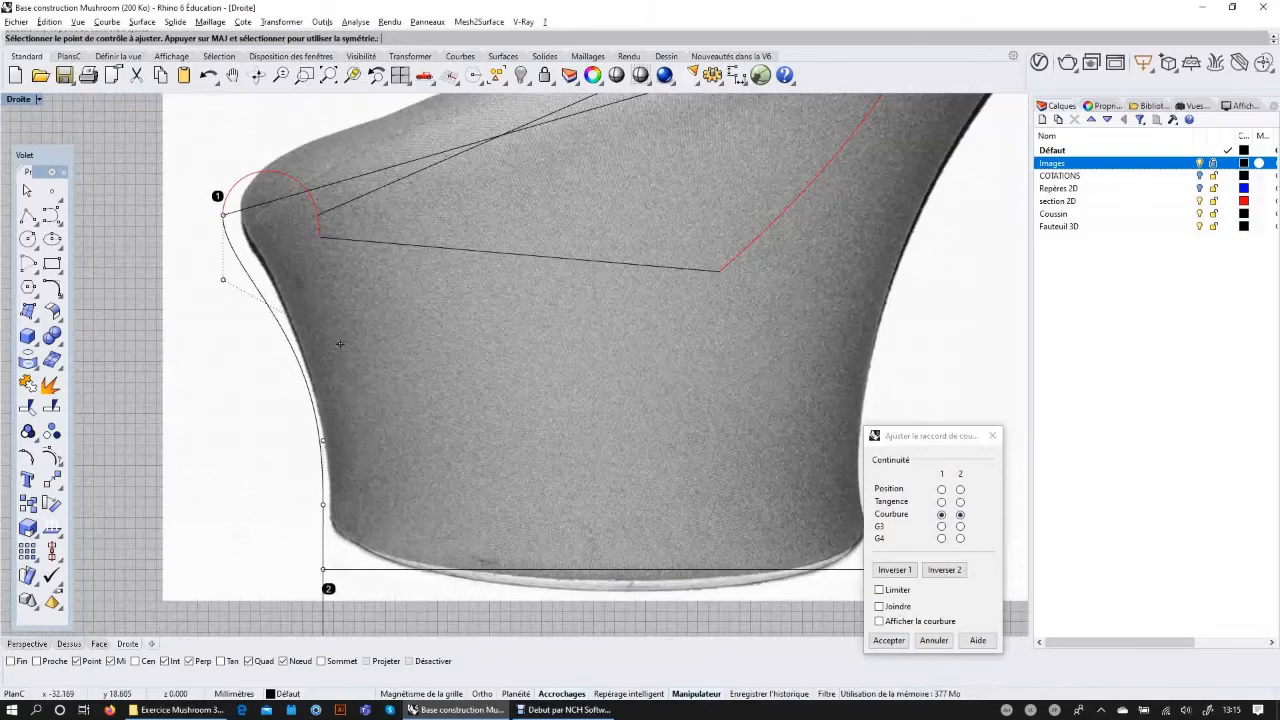
{"action": "right_click_drag", "start_coordinate": [340, 344], "coordinate": [360, 372]}
{"action": "scroll", "coordinate": [257, 327], "scroll_direction": "down", "scroll_amount": 2}
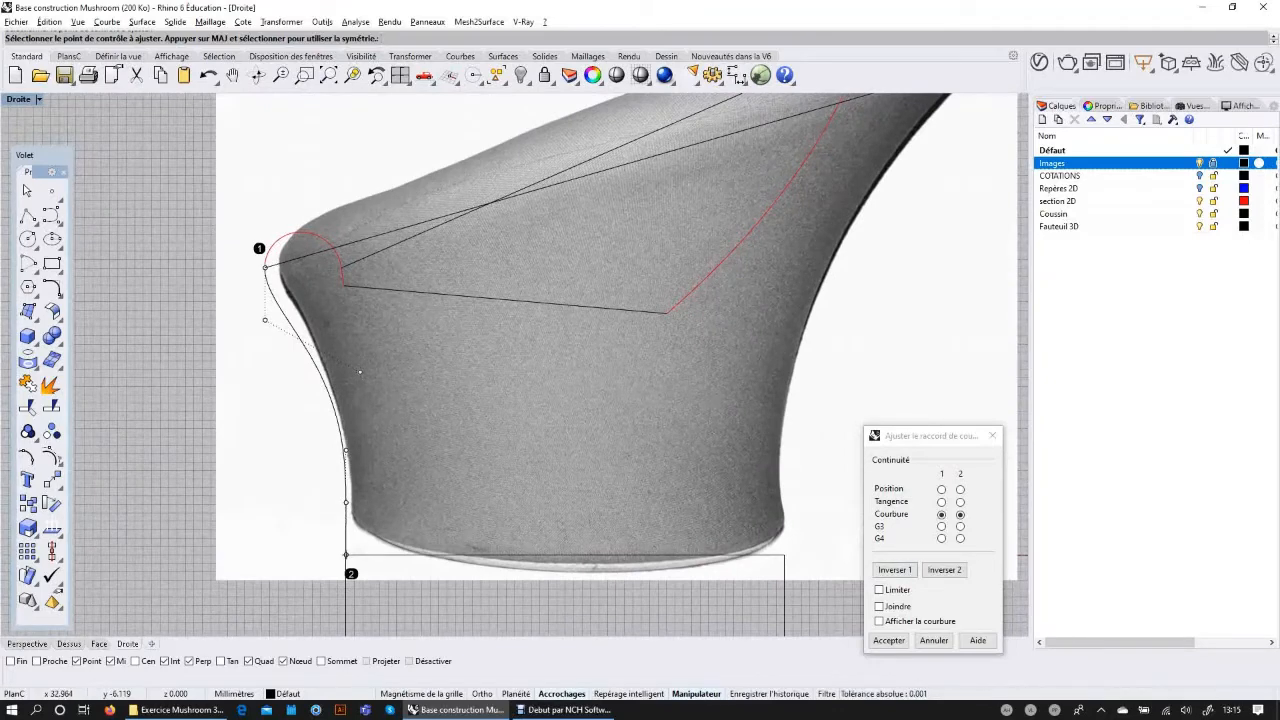
{"action": "left_click", "coordinate": [960, 501]}
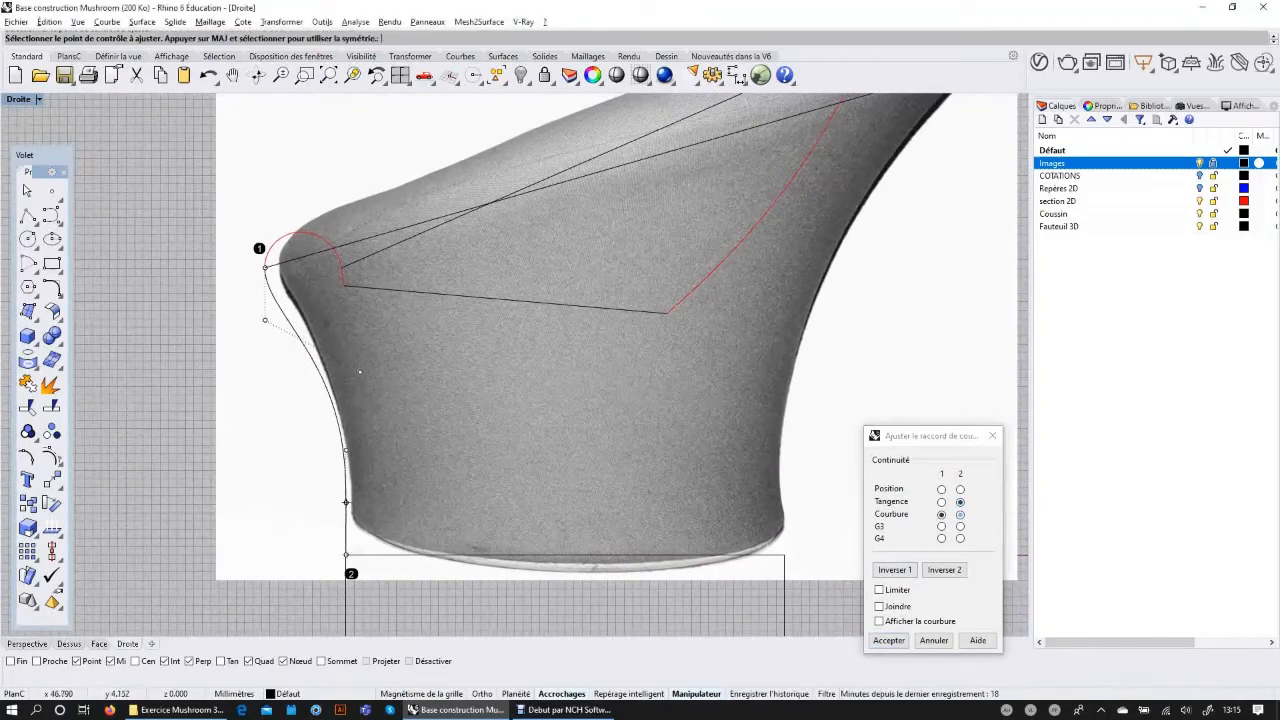
{"action": "left_click", "coordinate": [941, 501]}
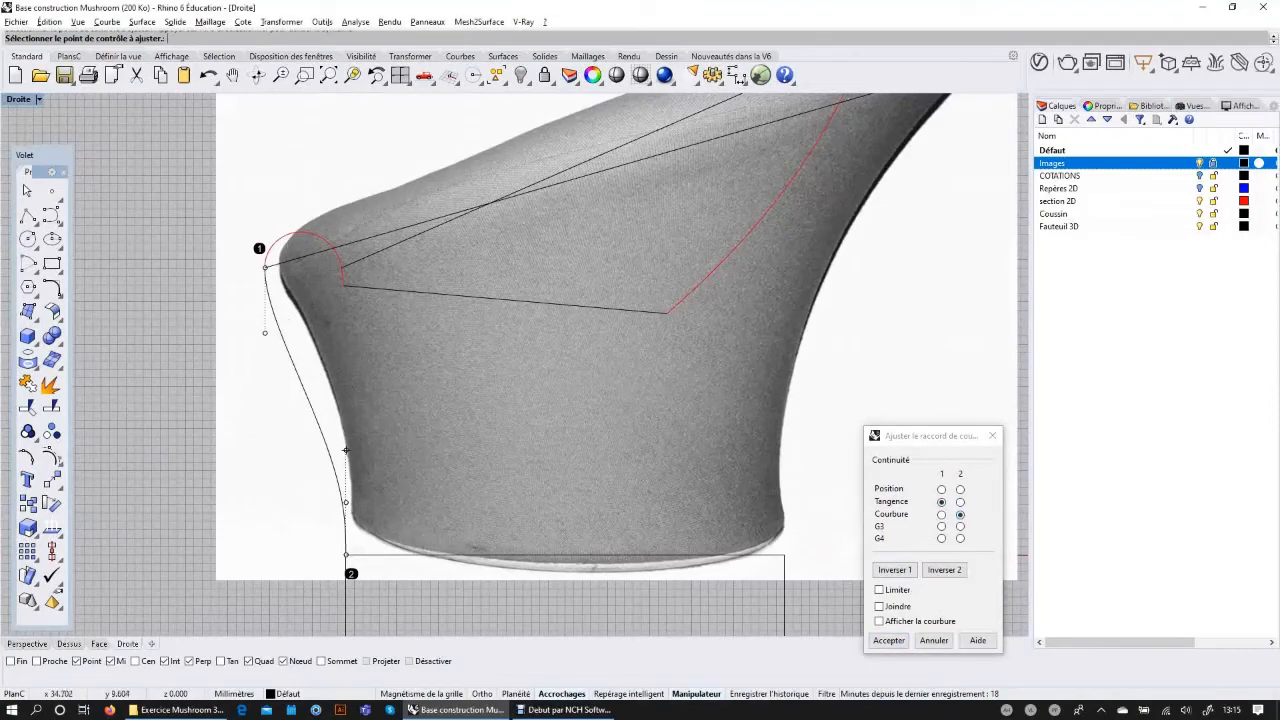
{"action": "left_click", "coordinate": [888, 640]}
Step: Create an adjustable curve blend between the upper end of the rear vertical line and the rear arc's outer end
{"action": "scroll", "coordinate": [498, 301], "scroll_direction": "down", "scroll_amount": 3}
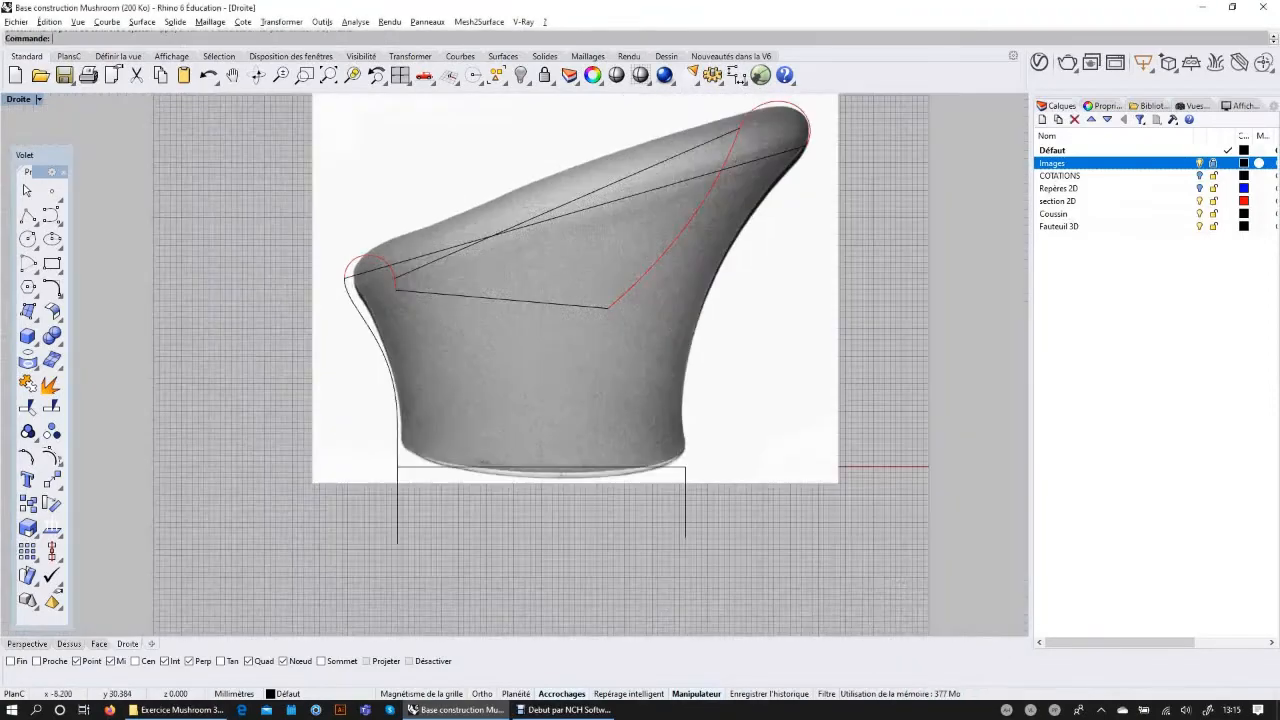
{"action": "right_click_drag", "start_coordinate": [495, 299], "coordinate": [352, 392]}
{"action": "scroll", "coordinate": [664, 222], "scroll_direction": "up", "scroll_amount": 4}
{"action": "scroll", "coordinate": [664, 222], "scroll_direction": "down", "scroll_amount": 4}
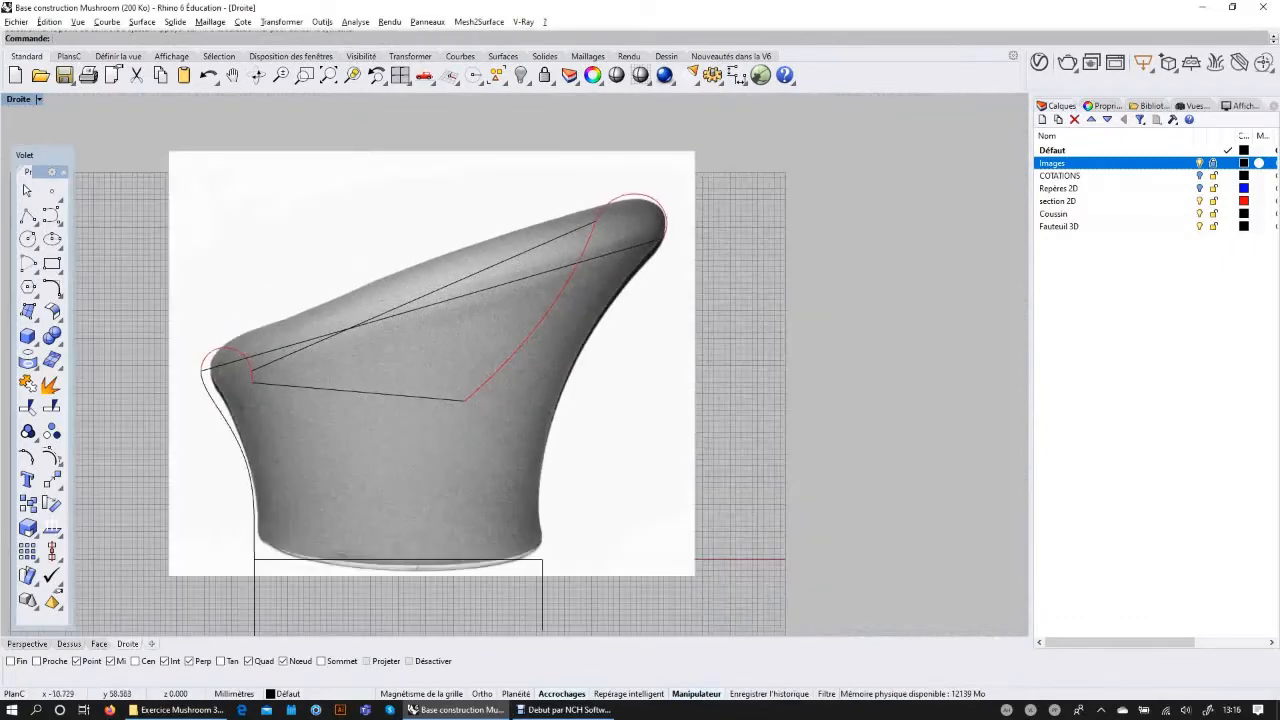
{"action": "left_click", "coordinate": [52, 288]}
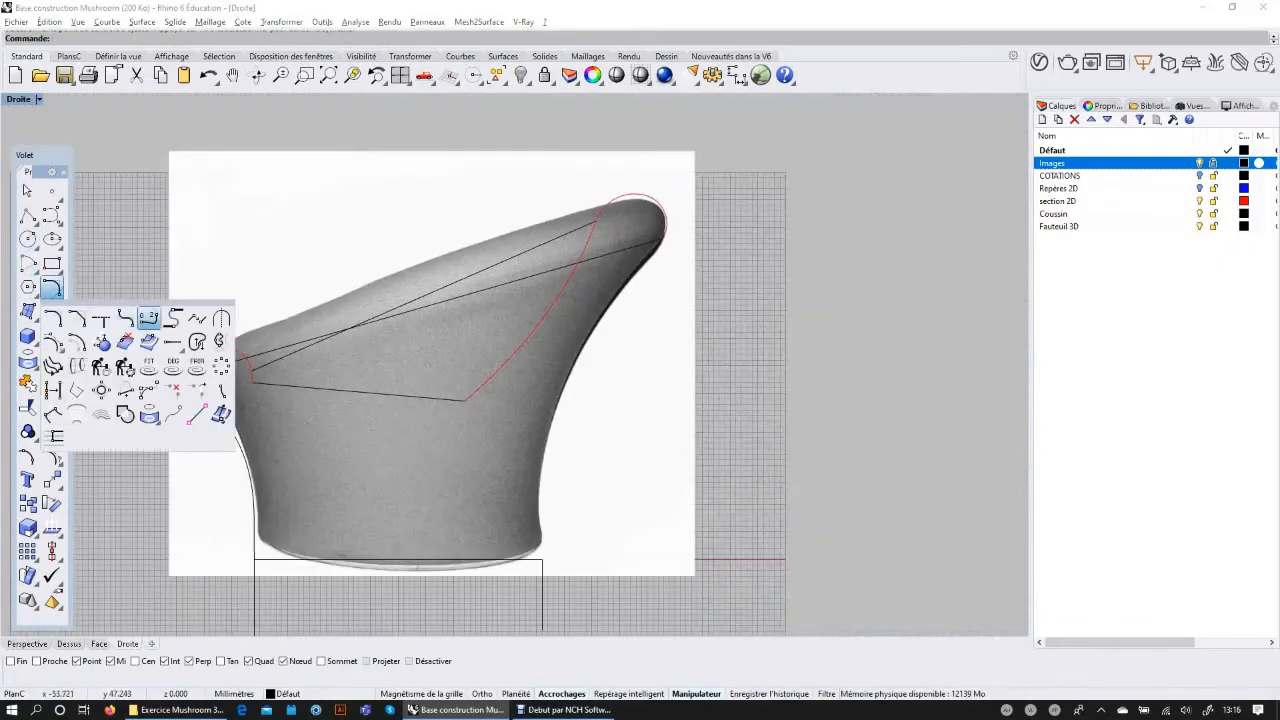
{"action": "left_click", "coordinate": [148, 318]}
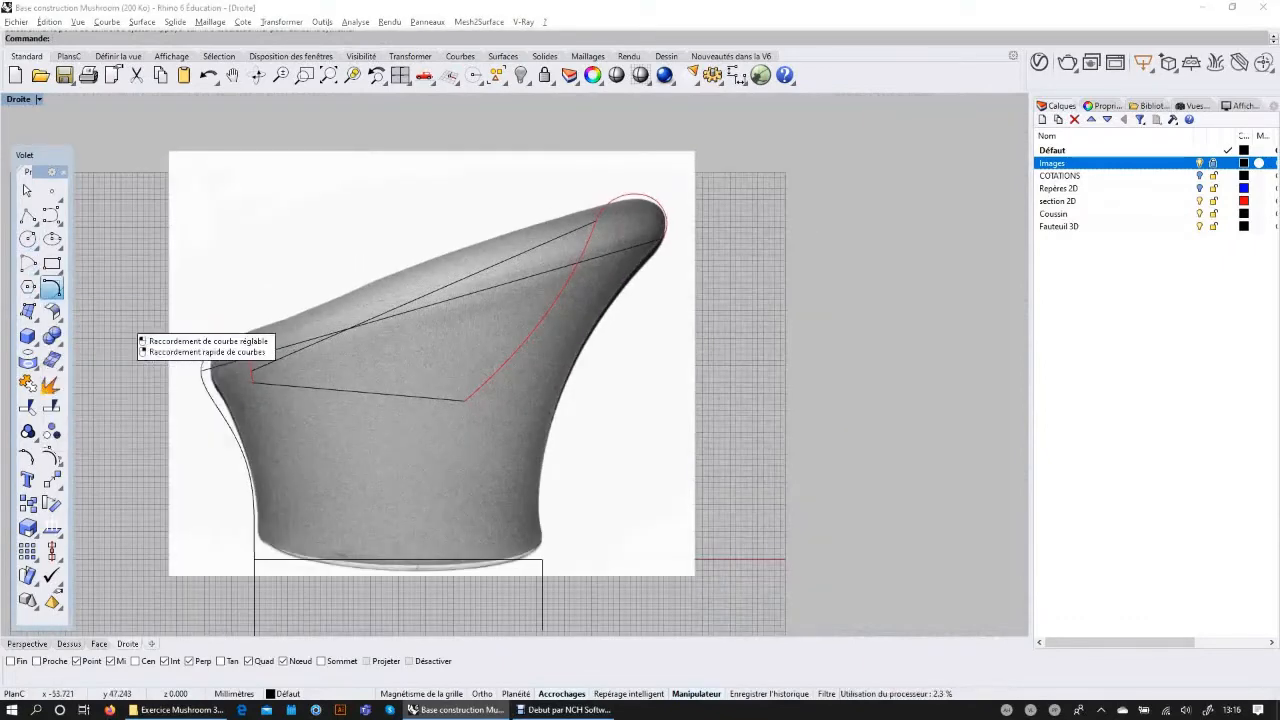
{"action": "scroll", "coordinate": [548, 565], "scroll_direction": "up", "scroll_amount": 2}
{"action": "scroll", "coordinate": [398, 385], "scroll_direction": "down", "scroll_amount": 4}
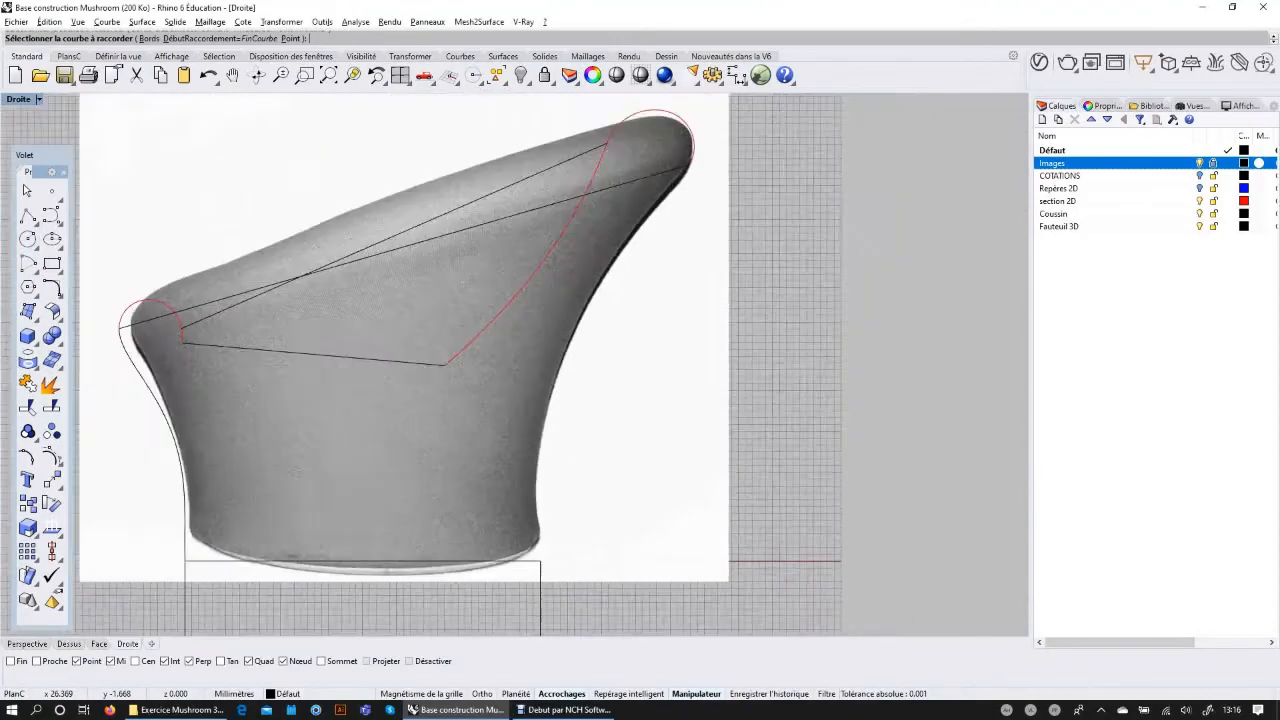
{"action": "scroll", "coordinate": [590, 265], "scroll_direction": "up", "scroll_amount": 5}
{"action": "left_click", "coordinate": [604, 308]}
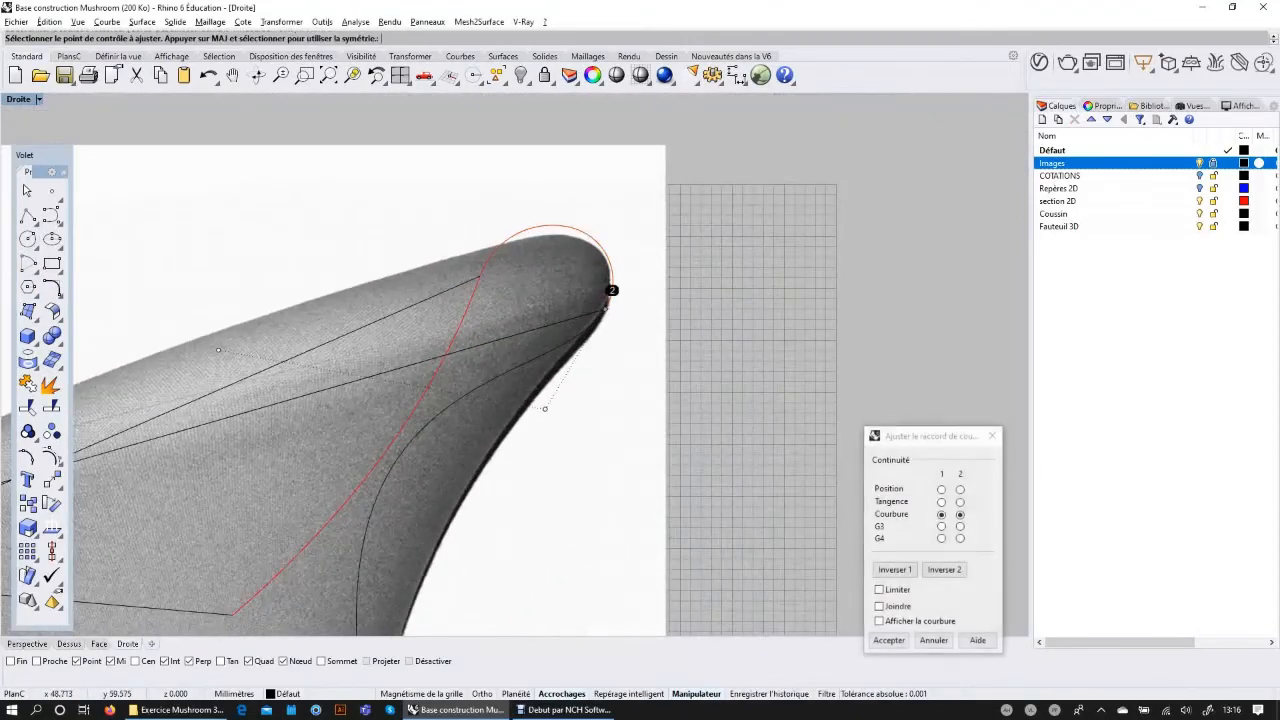
Step: Compare the rear blend with the chair's back outline and try Tangency continuity at both of its ends
{"action": "scroll", "coordinate": [629, 343], "scroll_direction": "down", "scroll_amount": 6}
{"action": "right_click_drag", "start_coordinate": [591, 369], "coordinate": [523, 314]}
{"action": "scroll", "coordinate": [527, 318], "scroll_direction": "up", "scroll_amount": 3}
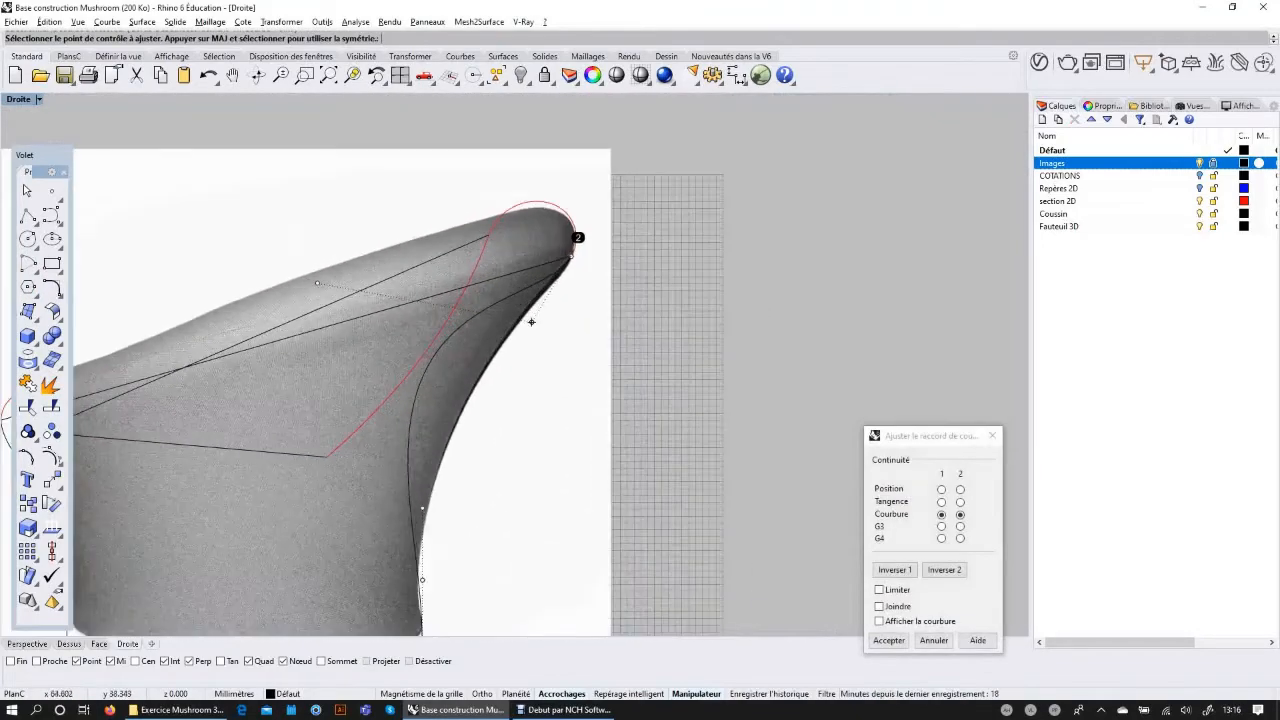
{"action": "scroll", "coordinate": [531, 321], "scroll_direction": "down", "scroll_amount": 3}
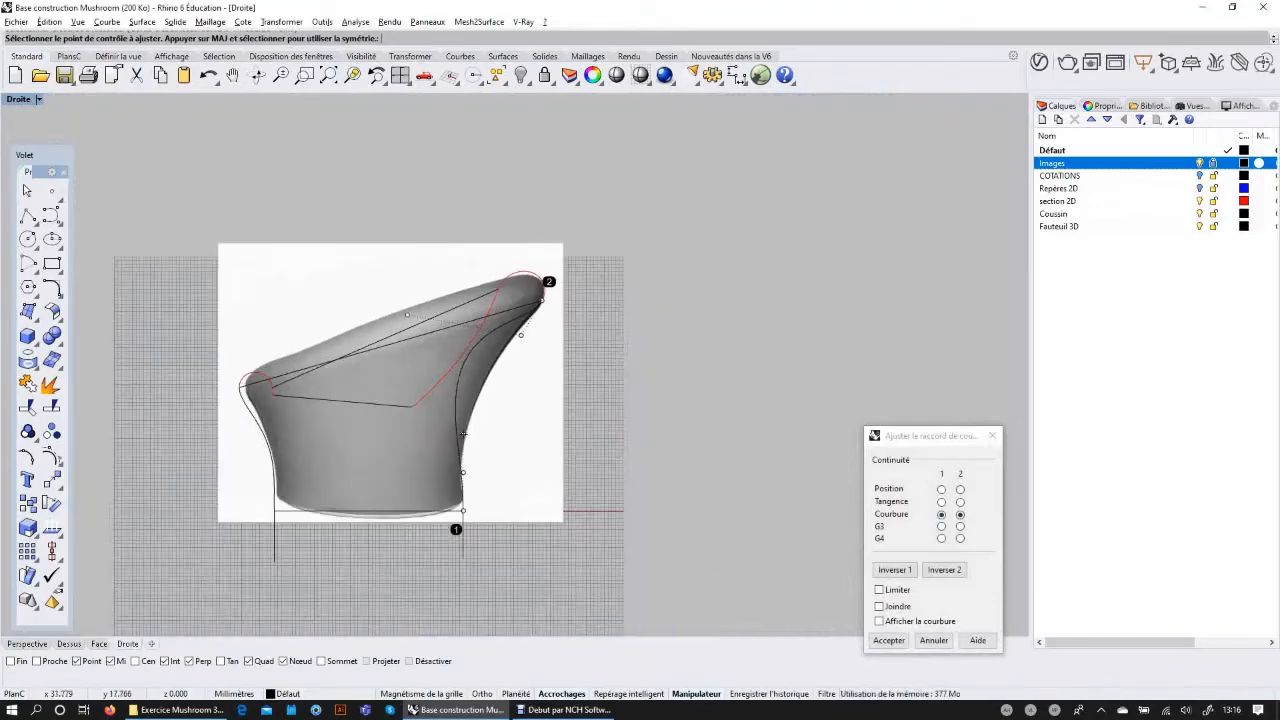
{"action": "scroll", "coordinate": [422, 326], "scroll_direction": "up", "scroll_amount": 3}
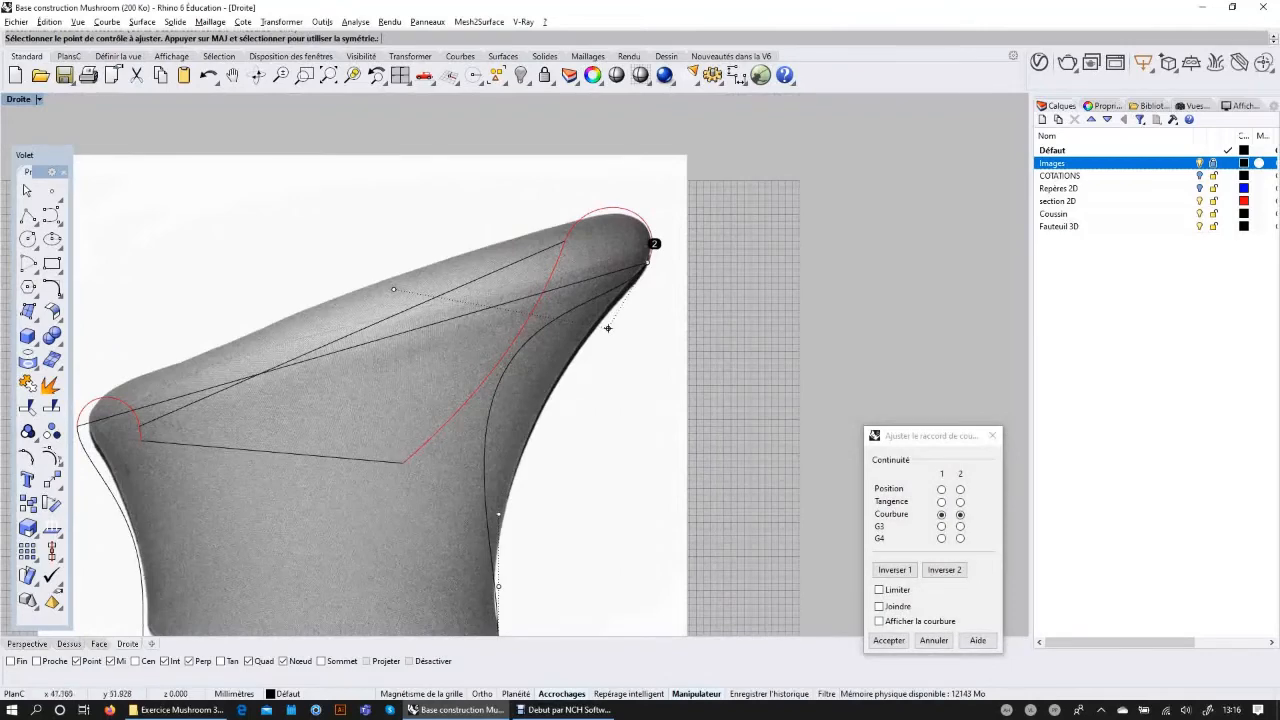
{"action": "scroll", "coordinate": [607, 327], "scroll_direction": "down", "scroll_amount": 2}
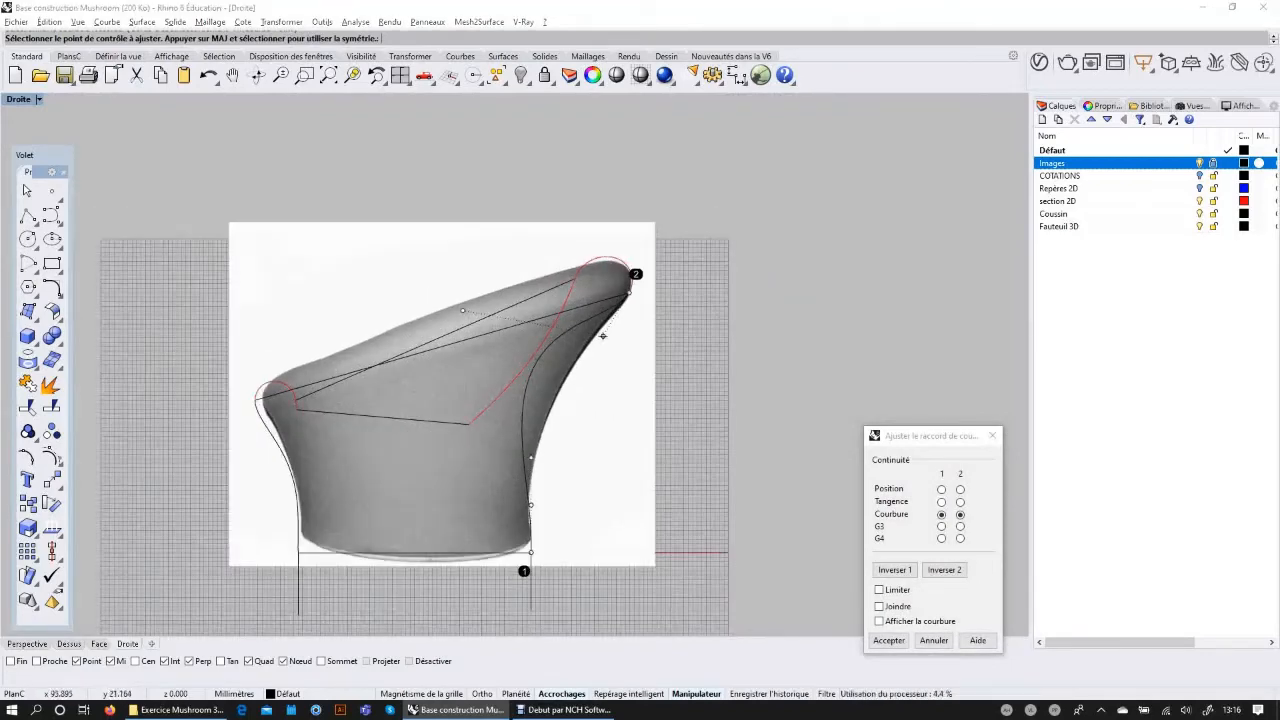
{"action": "left_click", "coordinate": [941, 501]}
{"action": "left_click", "coordinate": [960, 501]}
{"action": "scroll", "coordinate": [606, 355], "scroll_direction": "up", "scroll_amount": 6}
{"action": "scroll", "coordinate": [568, 374], "scroll_direction": "down", "scroll_amount": 4}
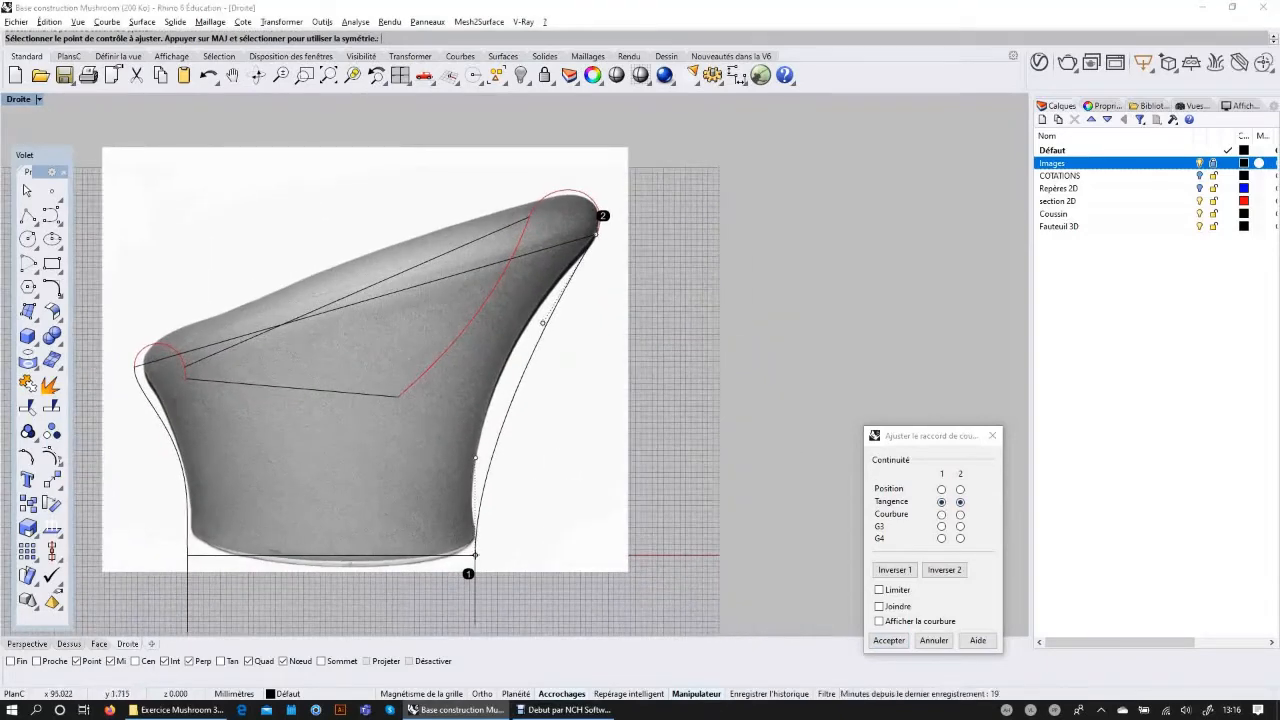
Step: Try the rear blend with Curvature at end 1 and Tangency at end 2, and with the two settings swapped
{"action": "left_click", "coordinate": [941, 514]}
{"action": "scroll", "coordinate": [492, 431], "scroll_direction": "up", "scroll_amount": 4}
{"action": "scroll", "coordinate": [492, 431], "scroll_direction": "down", "scroll_amount": 4}
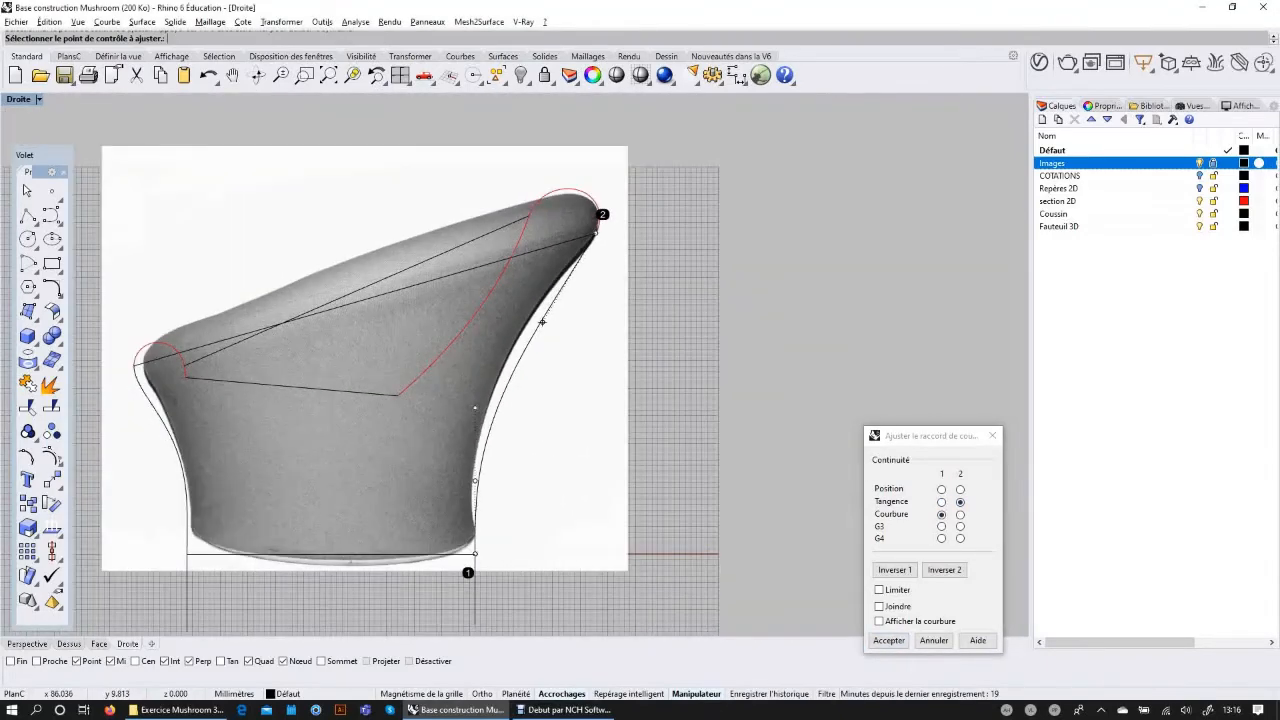
{"action": "left_click", "coordinate": [960, 514]}
{"action": "left_click", "coordinate": [941, 501]}
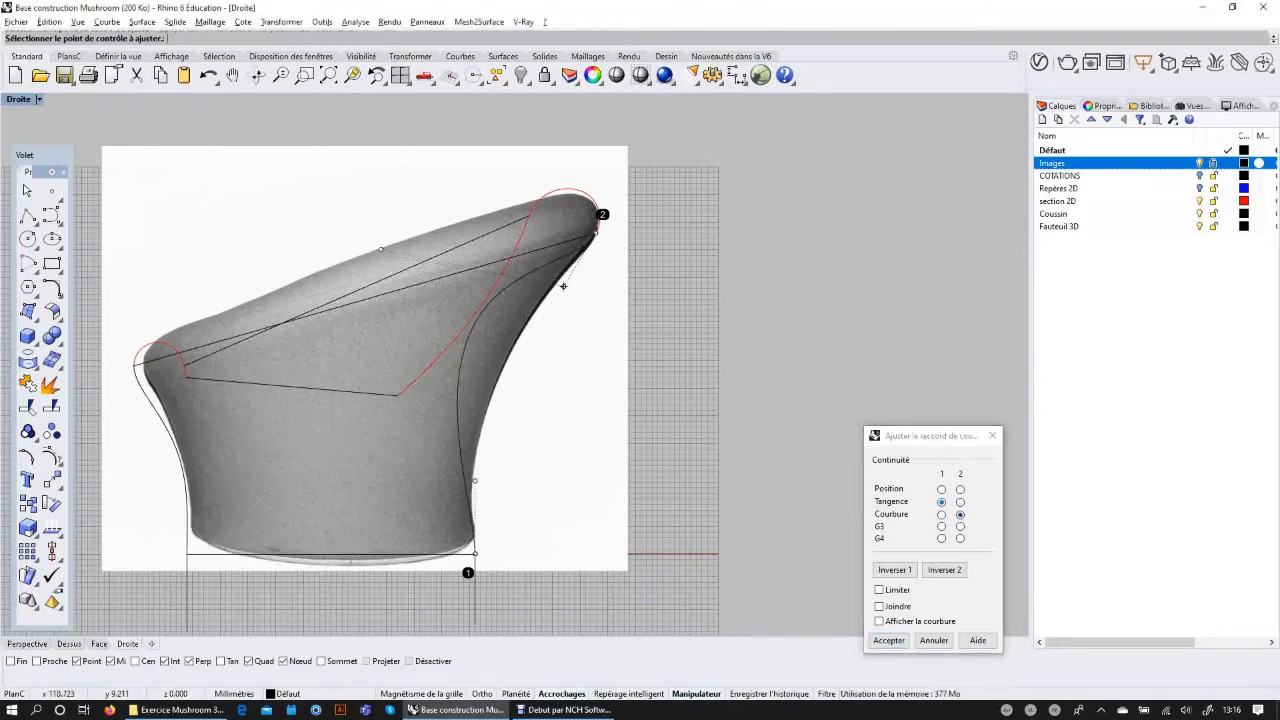
Step: Set the rear blend to Curvature at end 1 and Tangency at end 2, and accept it
{"action": "left_click", "coordinate": [941, 514]}
{"action": "left_click", "coordinate": [960, 501]}
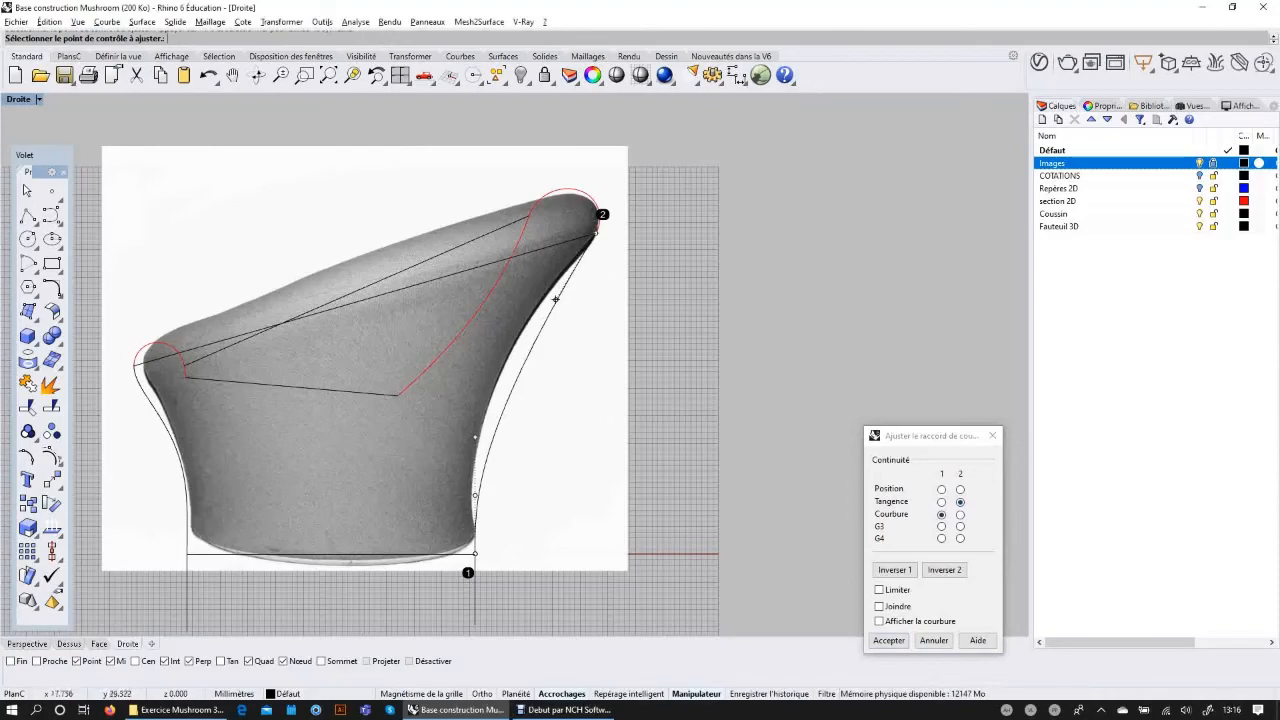
{"action": "scroll", "coordinate": [483, 533], "scroll_direction": "up", "scroll_amount": 5}
{"action": "scroll", "coordinate": [468, 461], "scroll_direction": "down", "scroll_amount": 5}
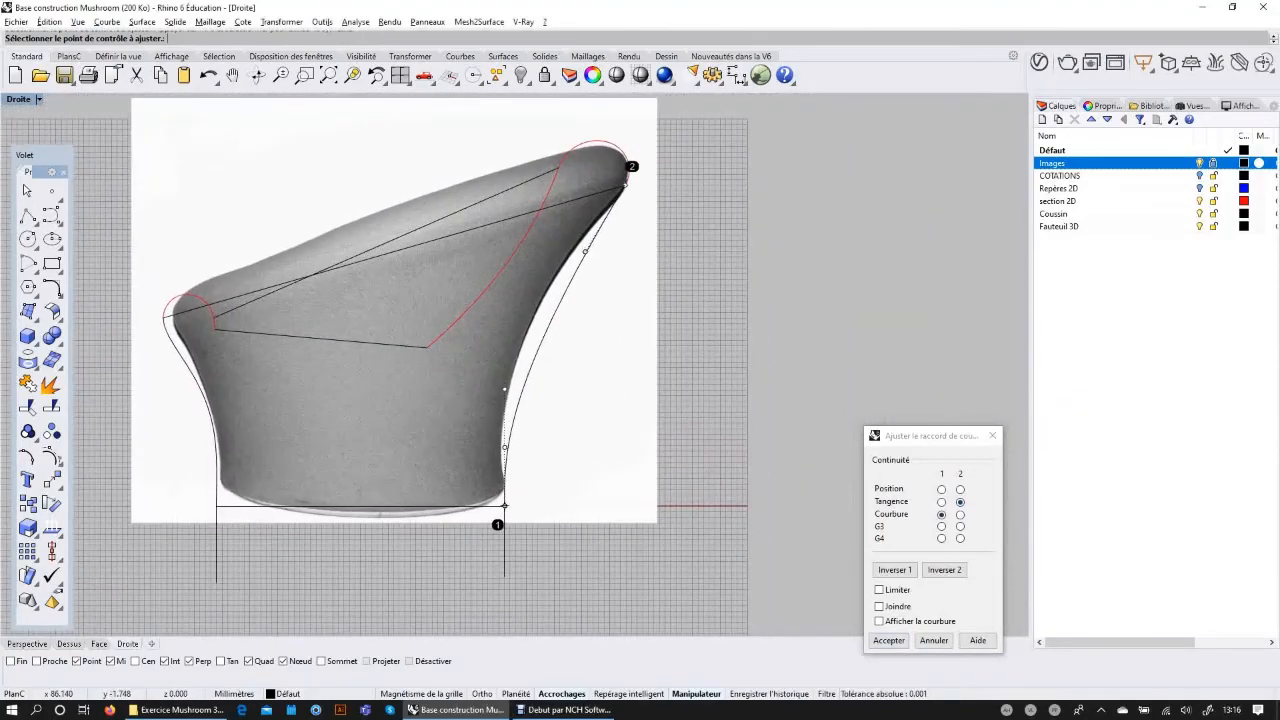
{"action": "key", "text": "Return"}
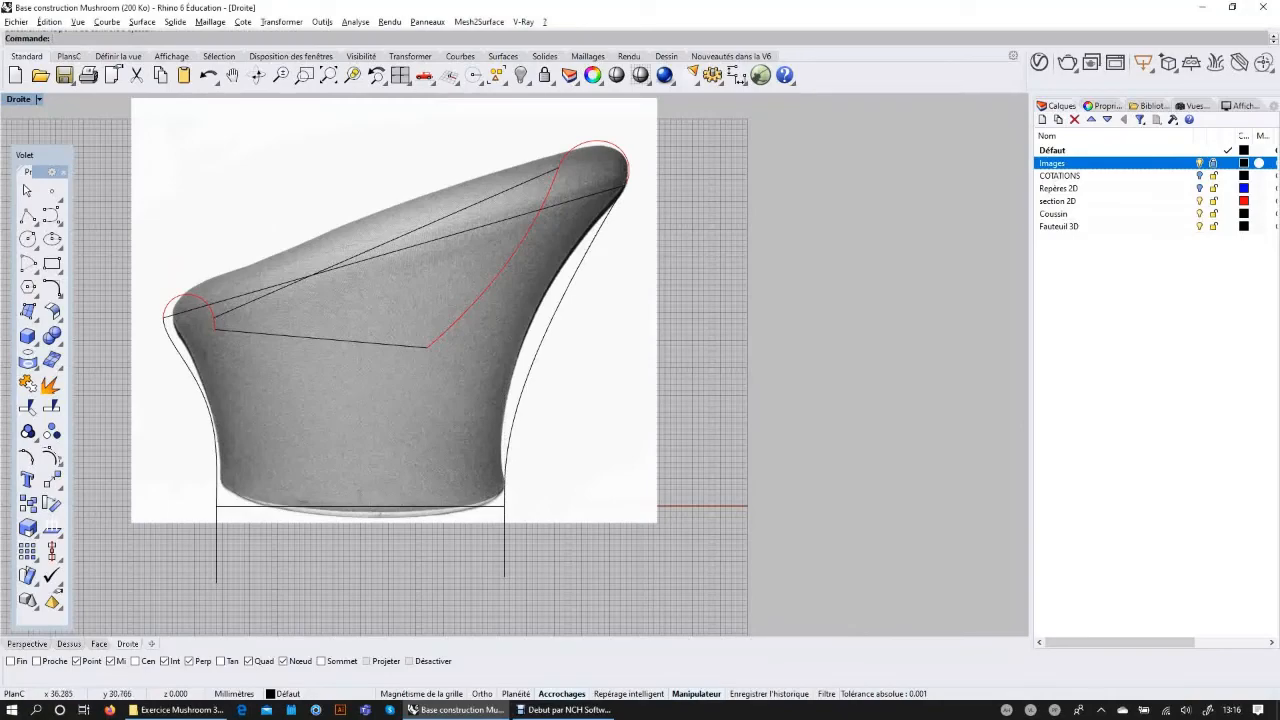
Step: Examine the rear blend curve and its control points against the chair's back outline in the side image
{"action": "left_click", "coordinate": [536, 342]}
{"action": "scroll", "coordinate": [762, 345], "scroll_direction": "down", "scroll_amount": 4}
{"action": "scroll", "coordinate": [568, 186], "scroll_direction": "up", "scroll_amount": 6}
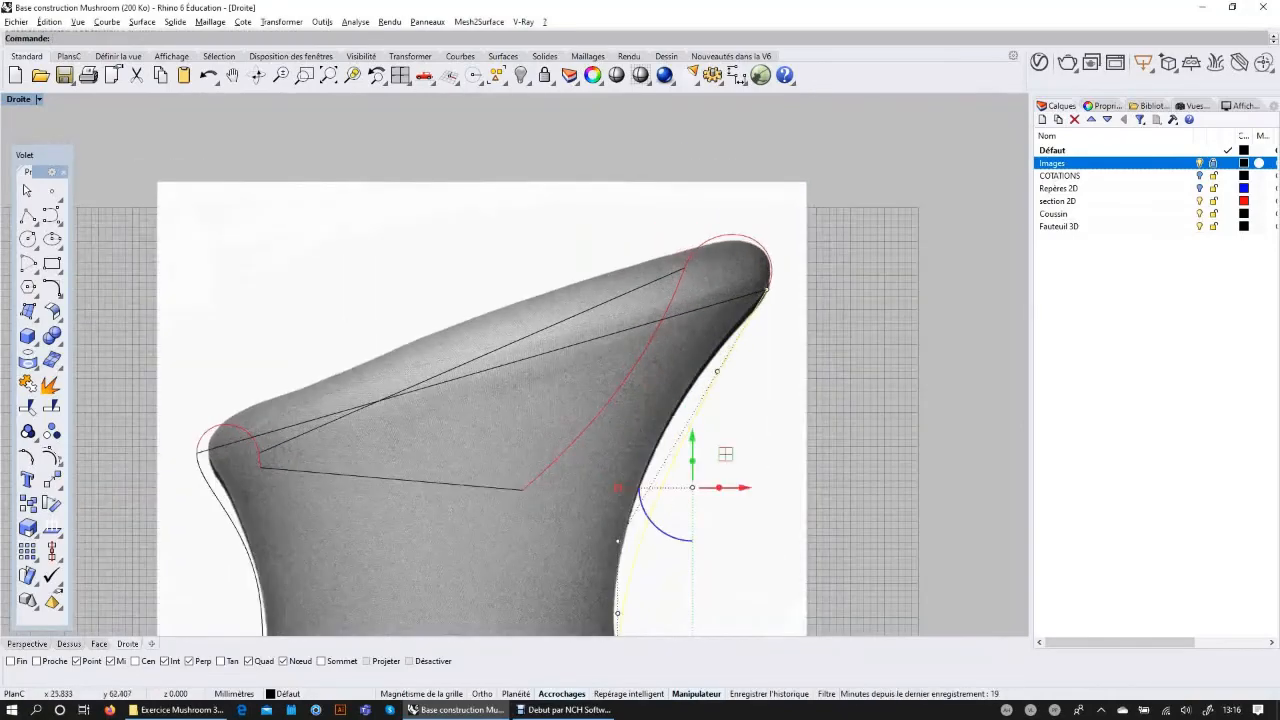
{"action": "right_click_drag", "start_coordinate": [865, 377], "coordinate": [779, 293]}
{"action": "key", "text": "Escape"}
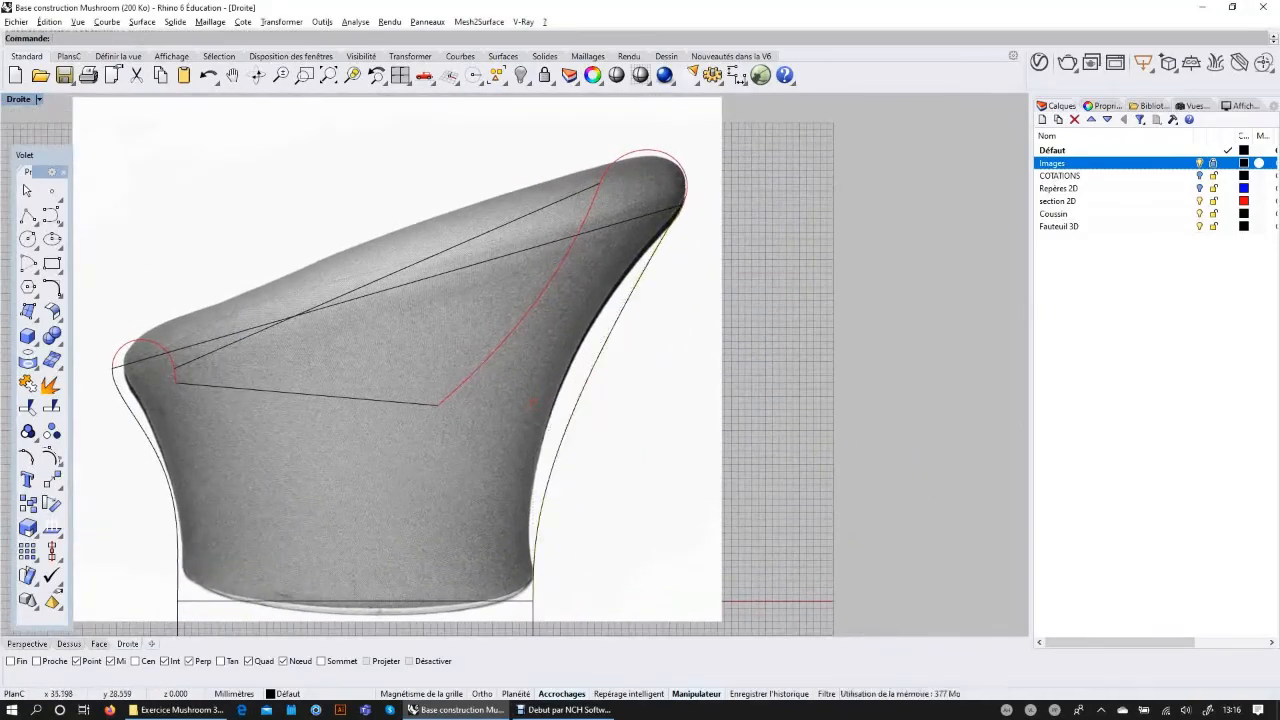
{"action": "scroll", "coordinate": [629, 365], "scroll_direction": "down", "scroll_amount": 2}
{"action": "left_click", "coordinate": [604, 360]}
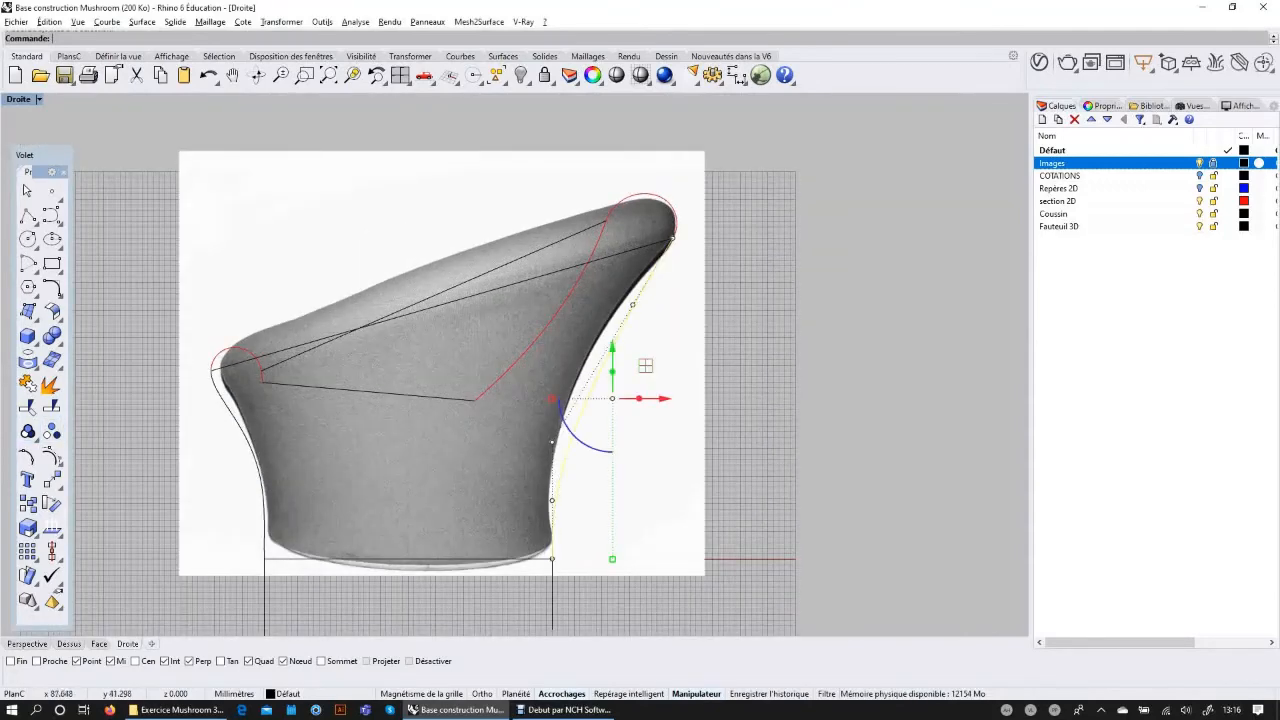
{"action": "key", "text": "Escape"}
{"action": "scroll", "coordinate": [613, 283], "scroll_direction": "up", "scroll_amount": 2}
Step: Display the control points of the rear blend curve for editing
{"action": "left_click", "coordinate": [650, 308]}
{"action": "scroll", "coordinate": [693, 288], "scroll_direction": "down", "scroll_amount": 6}
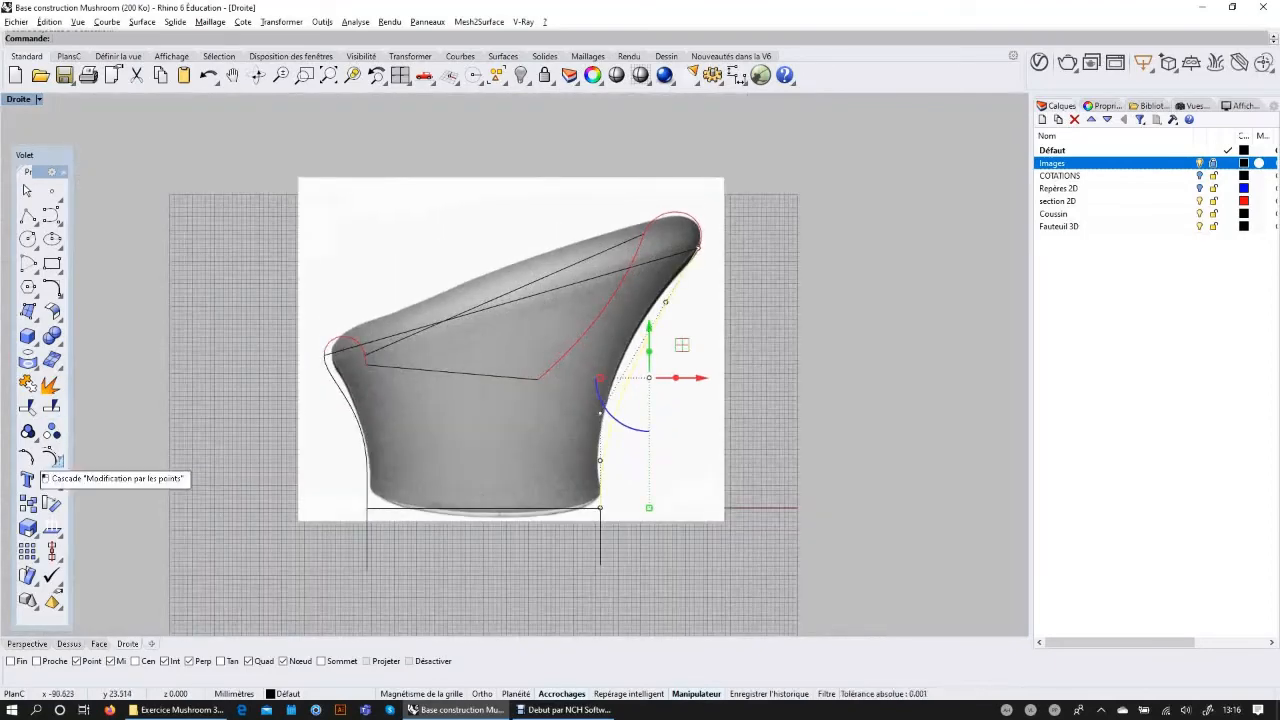
{"action": "left_click", "coordinate": [44, 470]}
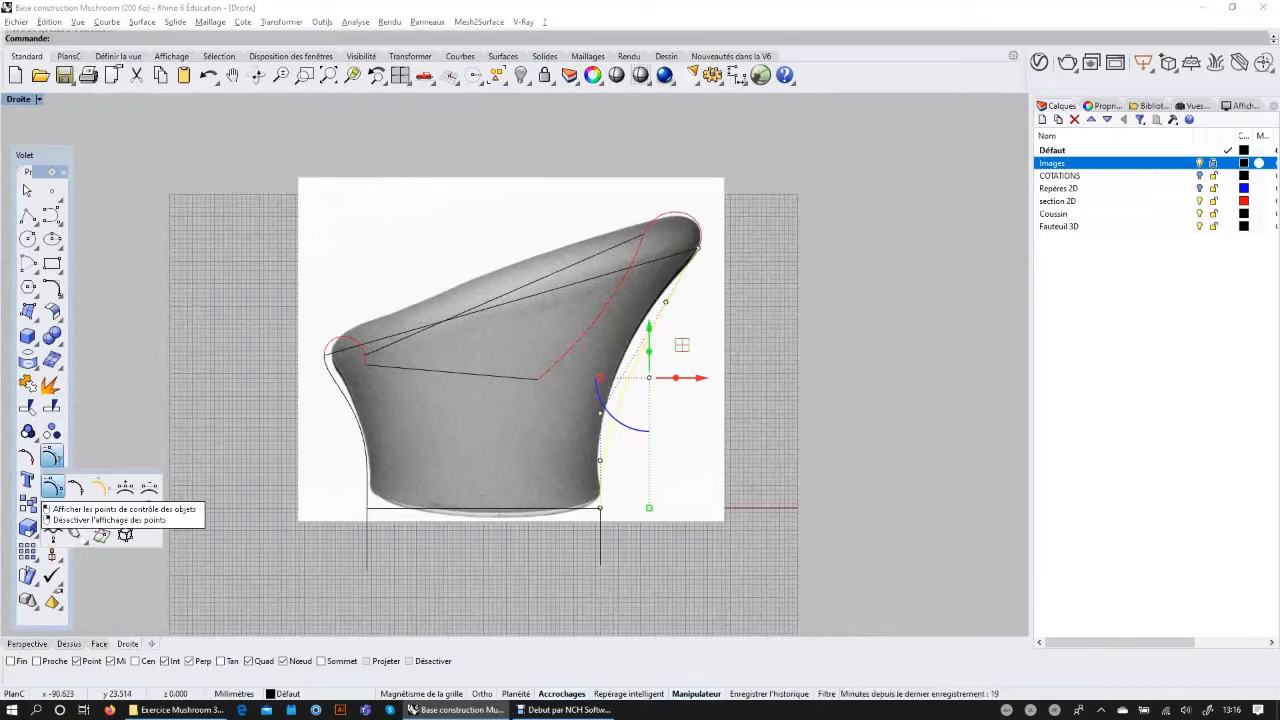
{"action": "right_click", "coordinate": [52, 487]}
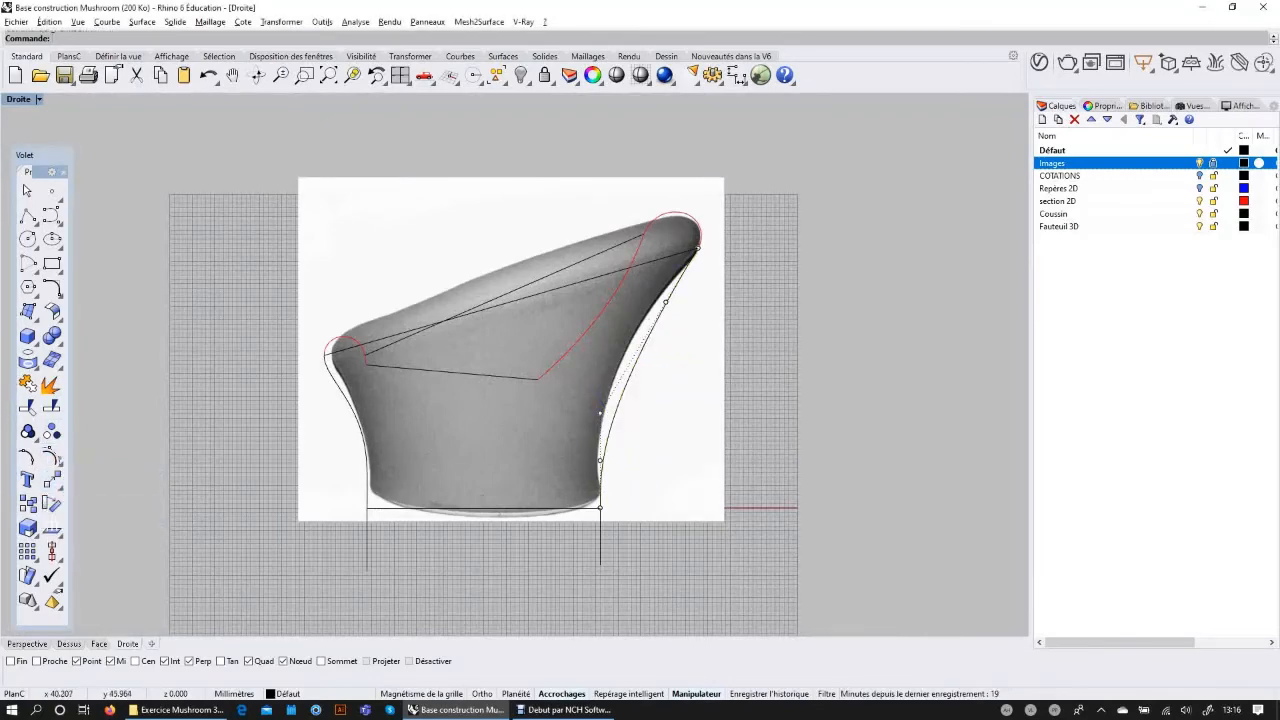
Step: Move the rear curve's upper handle point about 2 mm horizontally toward the chair and slightly down, following the back outline
{"action": "left_click", "coordinate": [665, 302]}
{"action": "scroll", "coordinate": [649, 295], "scroll_direction": "down", "scroll_amount": 6}
{"action": "scroll", "coordinate": [644, 289], "scroll_direction": "up", "scroll_amount": 13}
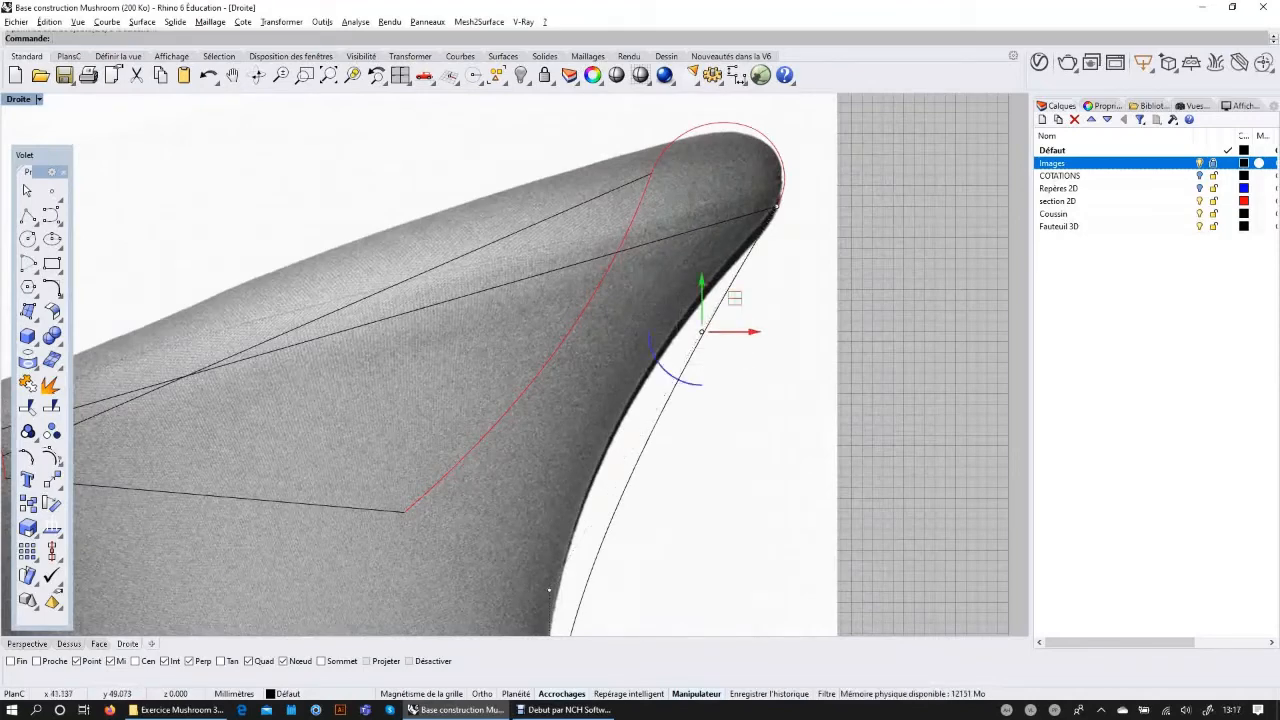
{"action": "left_click_drag", "start_coordinate": [781, 379], "coordinate": [668, 308]}
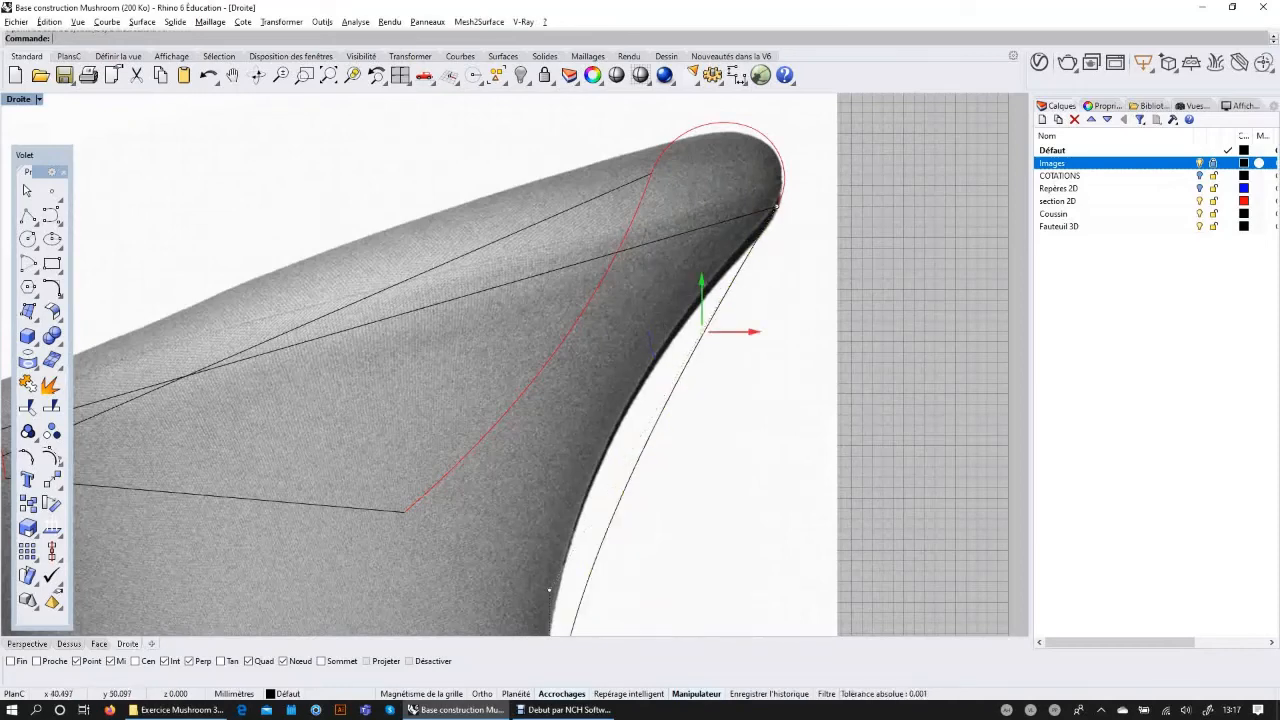
{"action": "scroll", "coordinate": [700, 258], "scroll_direction": "down", "scroll_amount": 3}
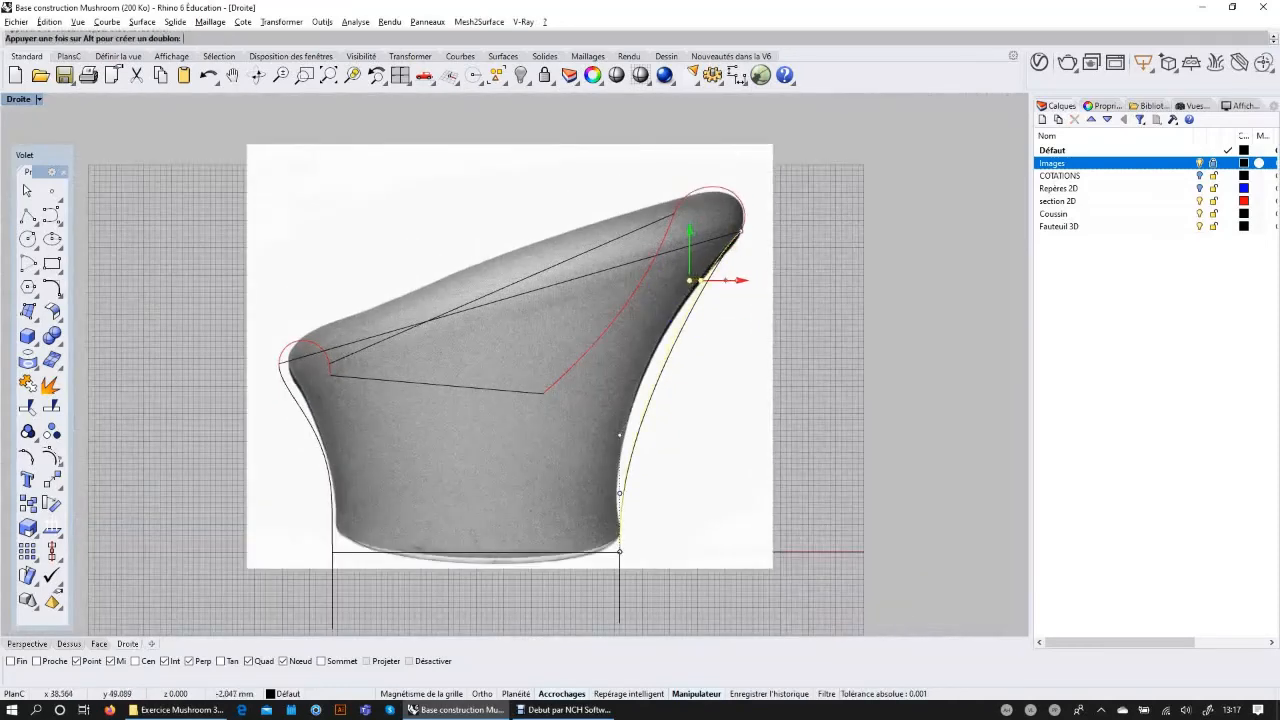
{"action": "left_click_drag", "start_coordinate": [689, 230], "coordinate": [689, 244]}
Step: Raise the rear curve's two lower handle points vertically to fit the back outline, and select the curve to check it
{"action": "left_click", "coordinate": [599, 402]}
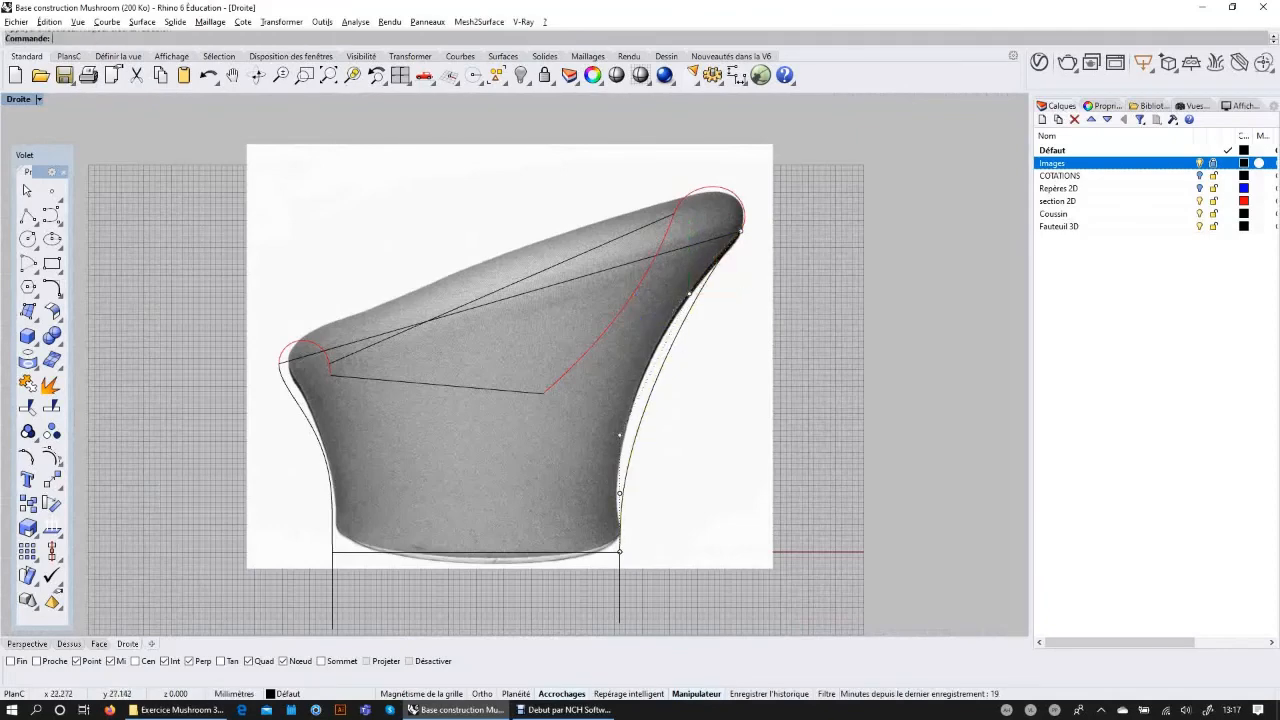
{"action": "mouse_move", "coordinate": [606, 401]}
{"action": "left_mouse_down"}
{"action": "mouse_move", "coordinate": [659, 490]}
{"action": "mouse_move", "coordinate": [620, 357]}
{"action": "mouse_move", "coordinate": [597, 403]}
{"action": "left_mouse_up"}
{"action": "scroll", "coordinate": [665, 357], "scroll_direction": "up", "scroll_amount": 3}
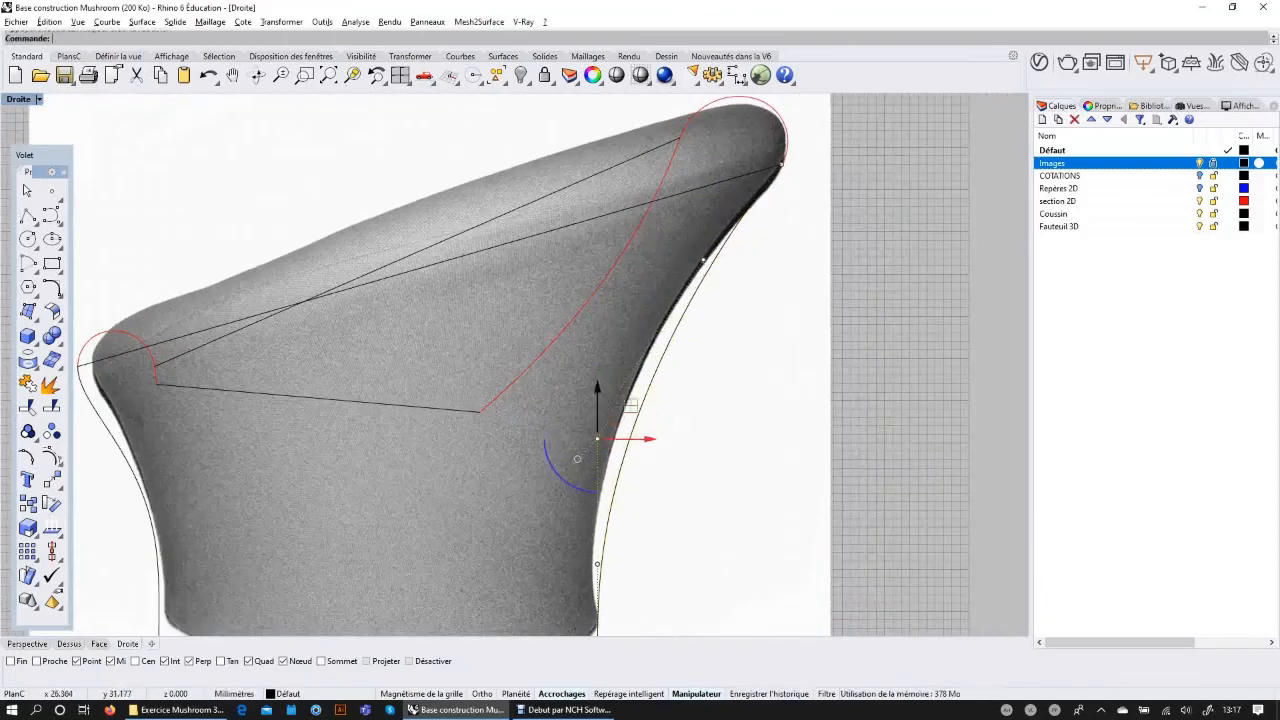
{"action": "left_click_drag", "start_coordinate": [560, 525], "coordinate": [597, 495]}
{"action": "left_click", "coordinate": [597, 438]}
{"action": "left_click_drag", "start_coordinate": [597, 404], "coordinate": [597, 384]}
{"action": "key", "text": "Escape"}
{"action": "scroll", "coordinate": [712, 374], "scroll_direction": "down", "scroll_amount": 6}
{"action": "left_click", "coordinate": [680, 366]}
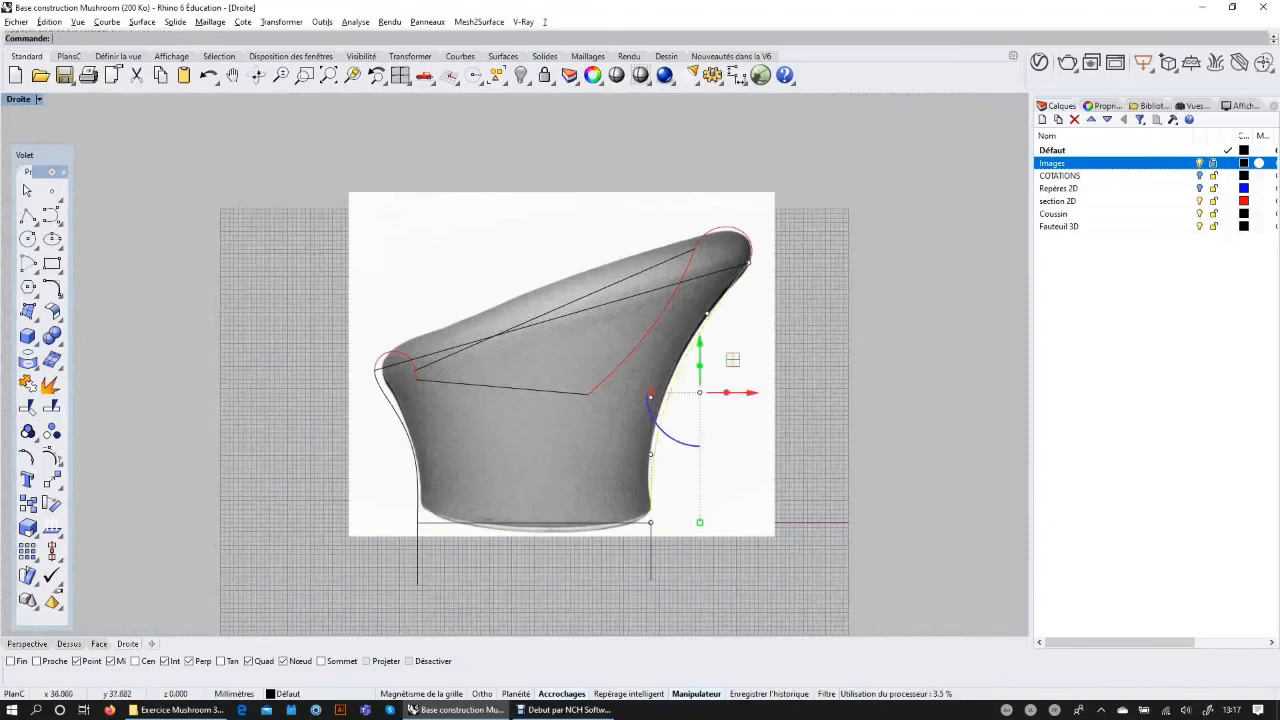